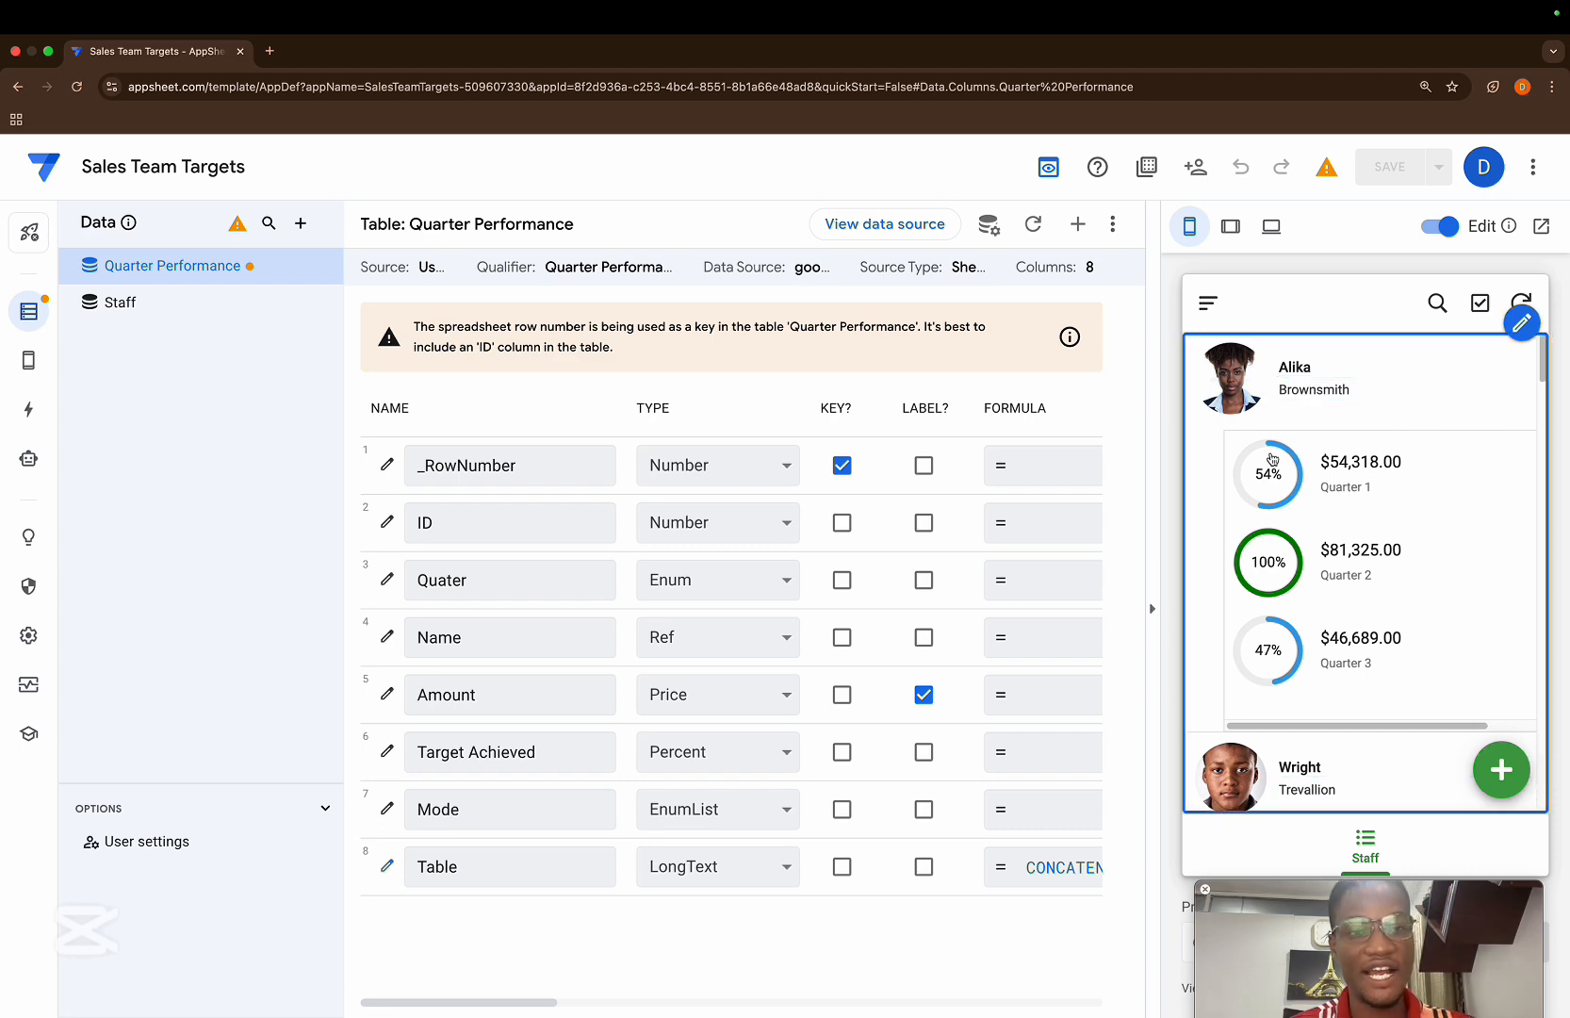
- Turn on New mobile framework (preview) in the general view settings of the Sales Team Targets app
key("ctrl+Right")
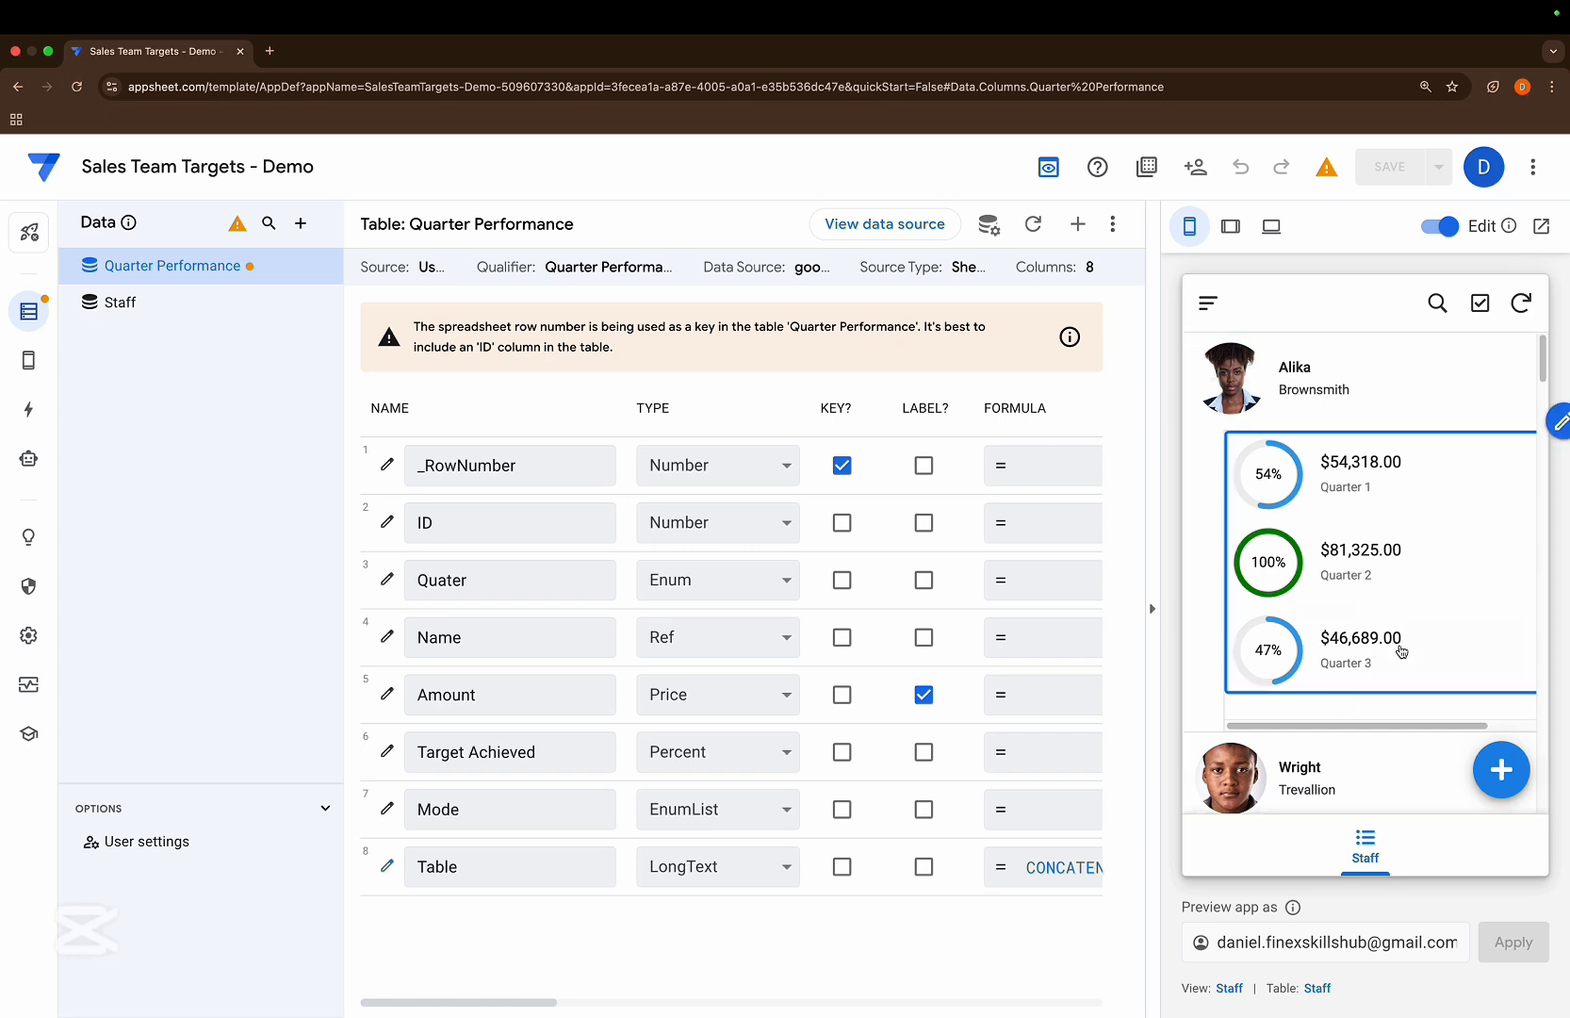
key("ctrl+Right")
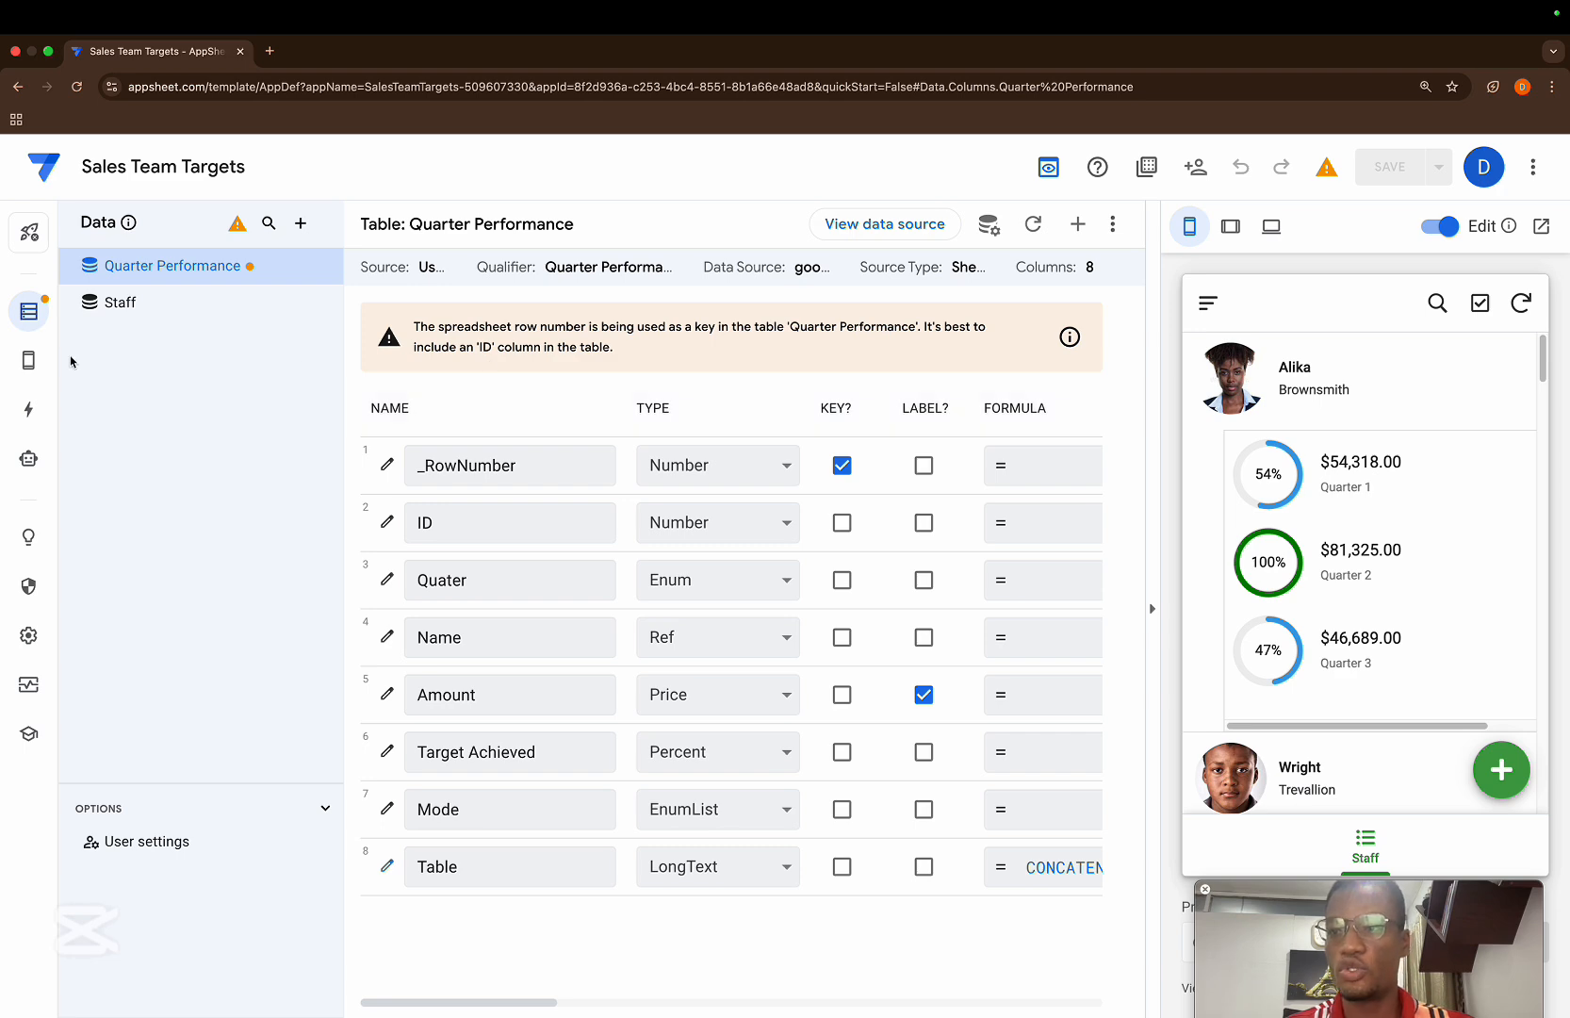
mouse_move(38, 370)
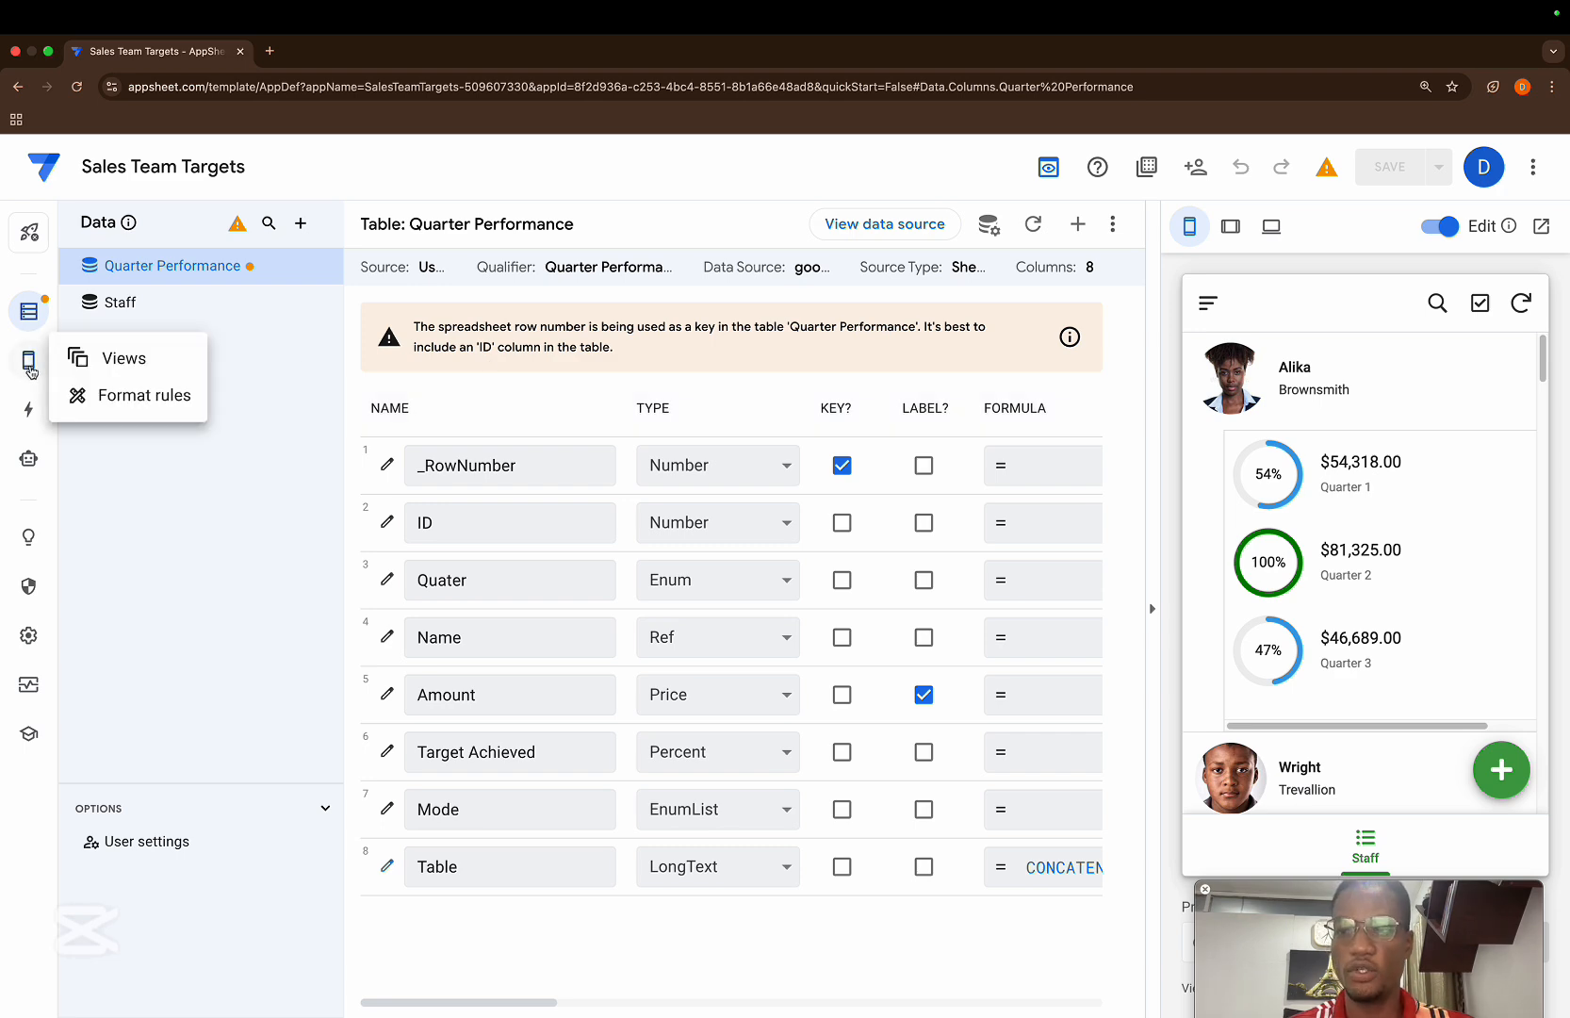
left_click(108, 357)
left_click(298, 222)
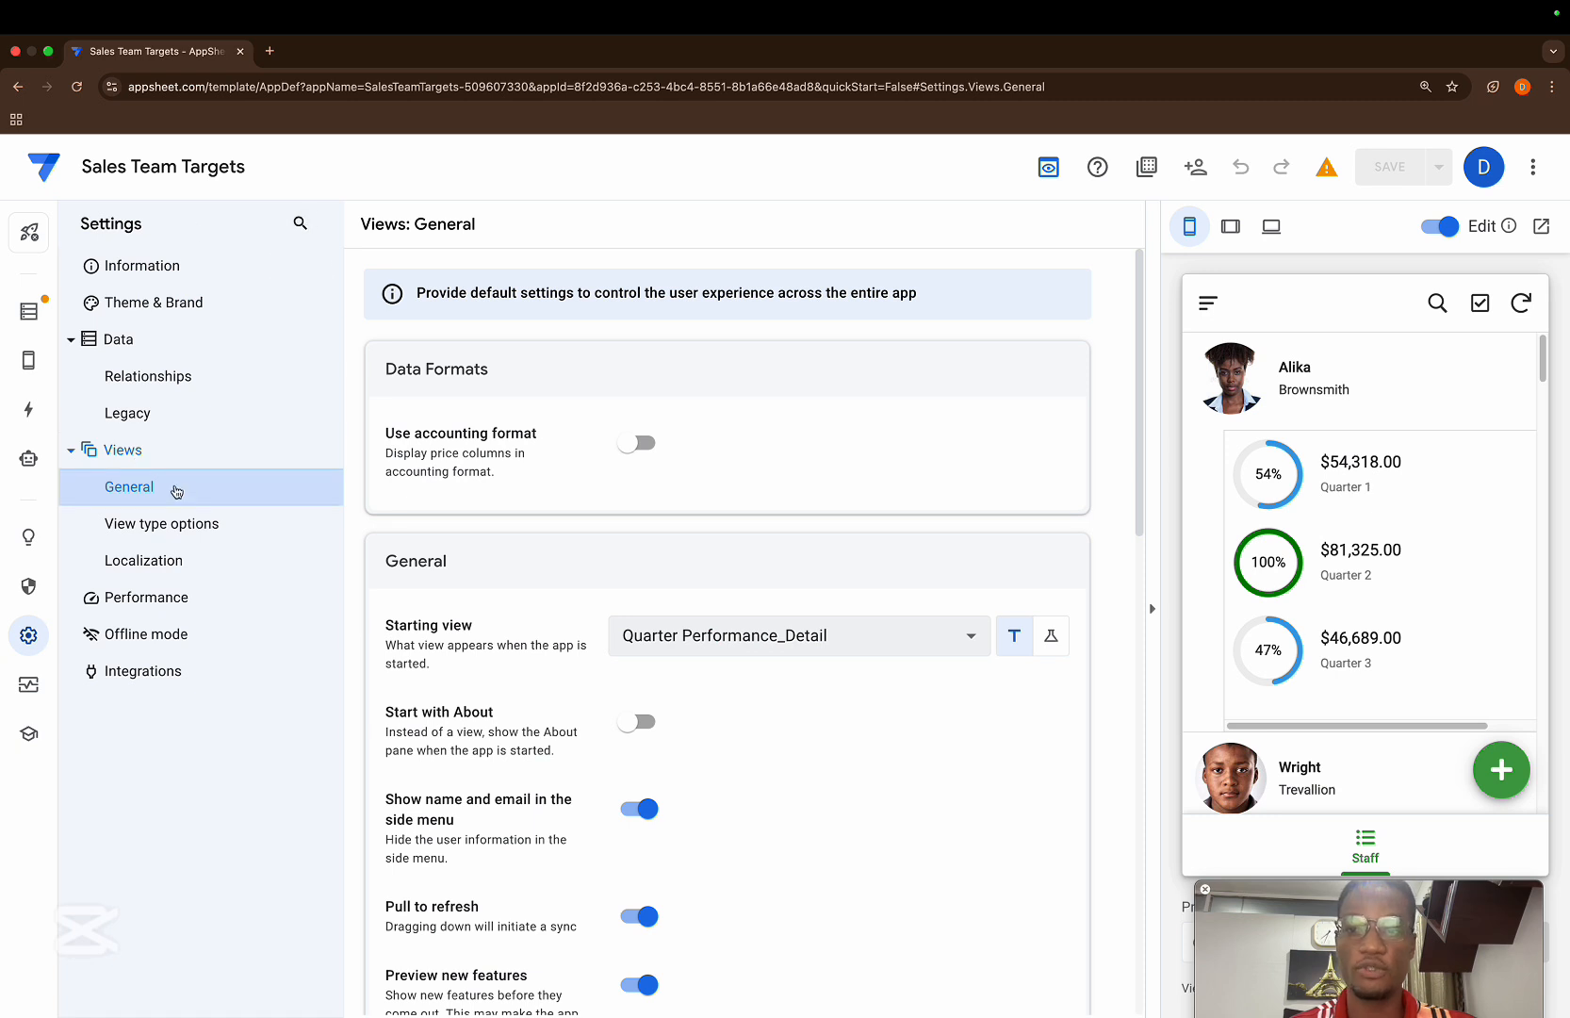
scroll(566, 660, "down", 6)
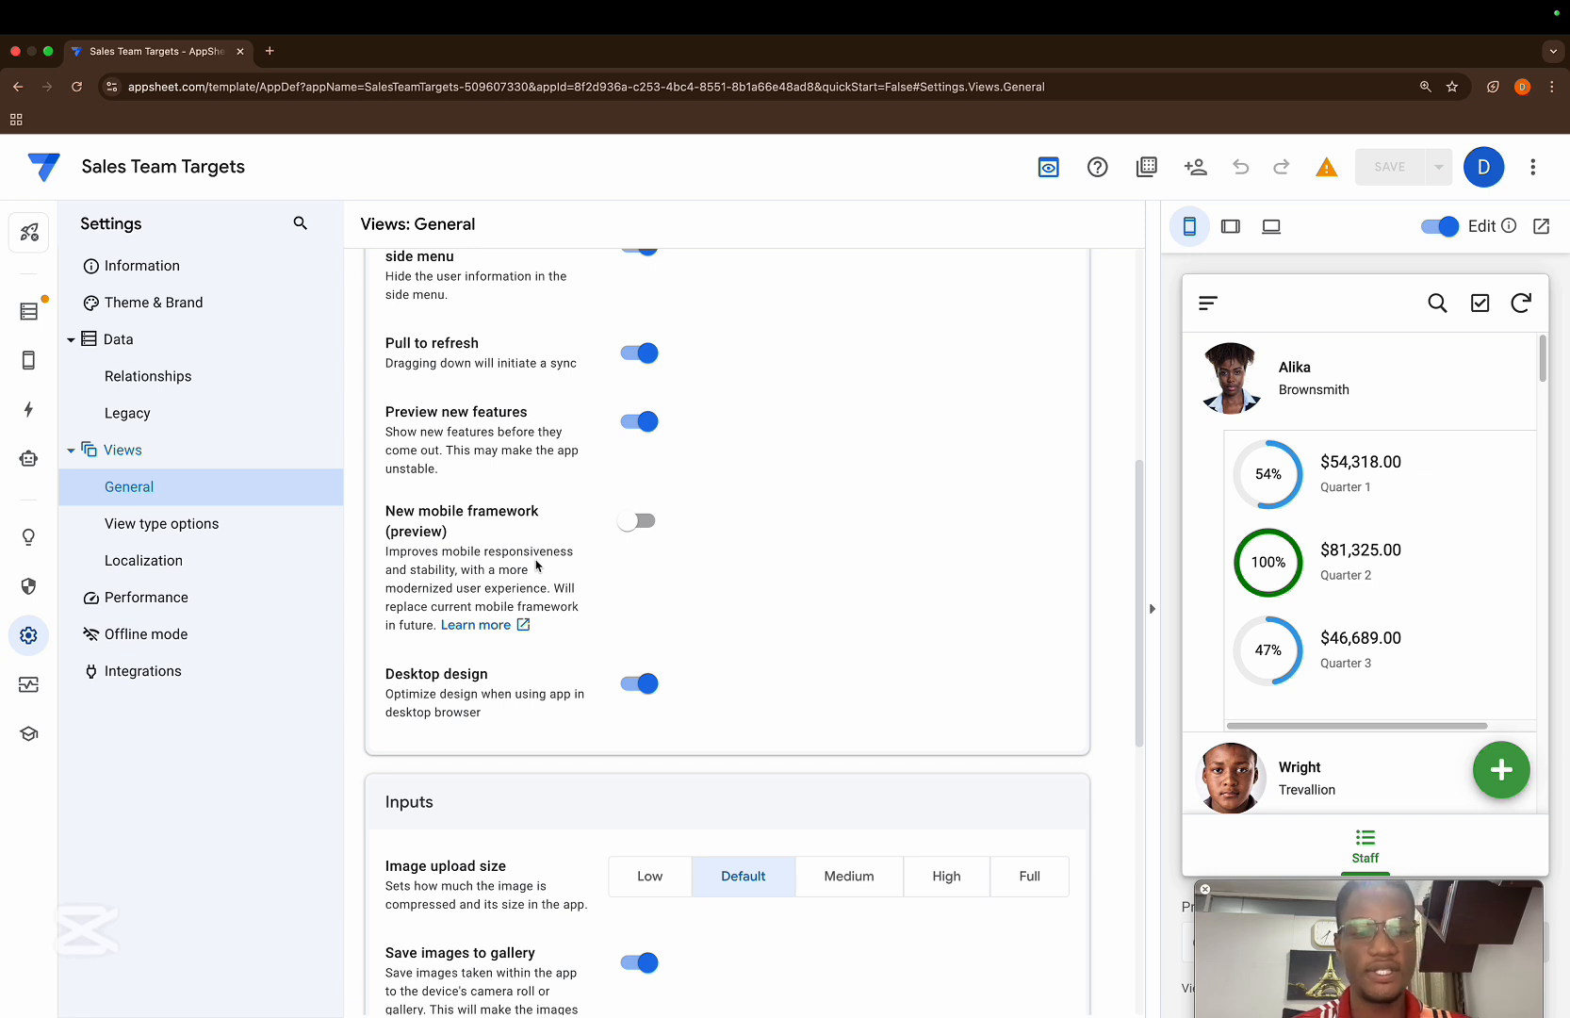
left_click(638, 521)
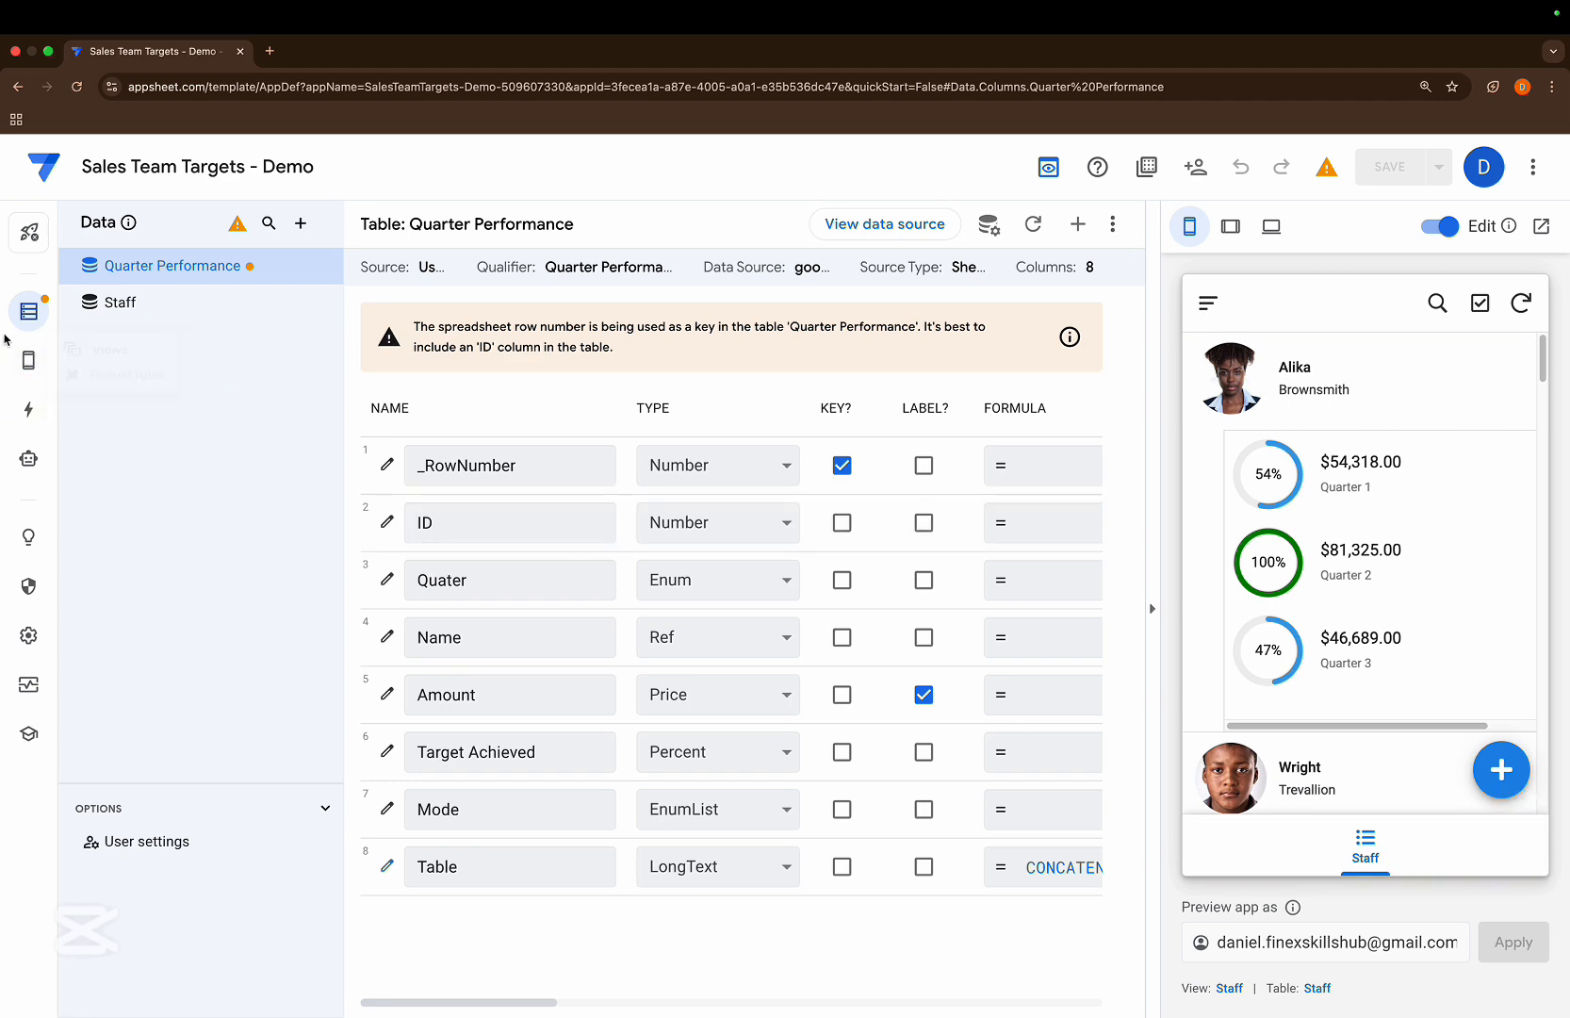
- Switch to the Sales Team Targets - Demo app and duplicate its Staff view
mouse_move(29, 366)
left_click(116, 359)
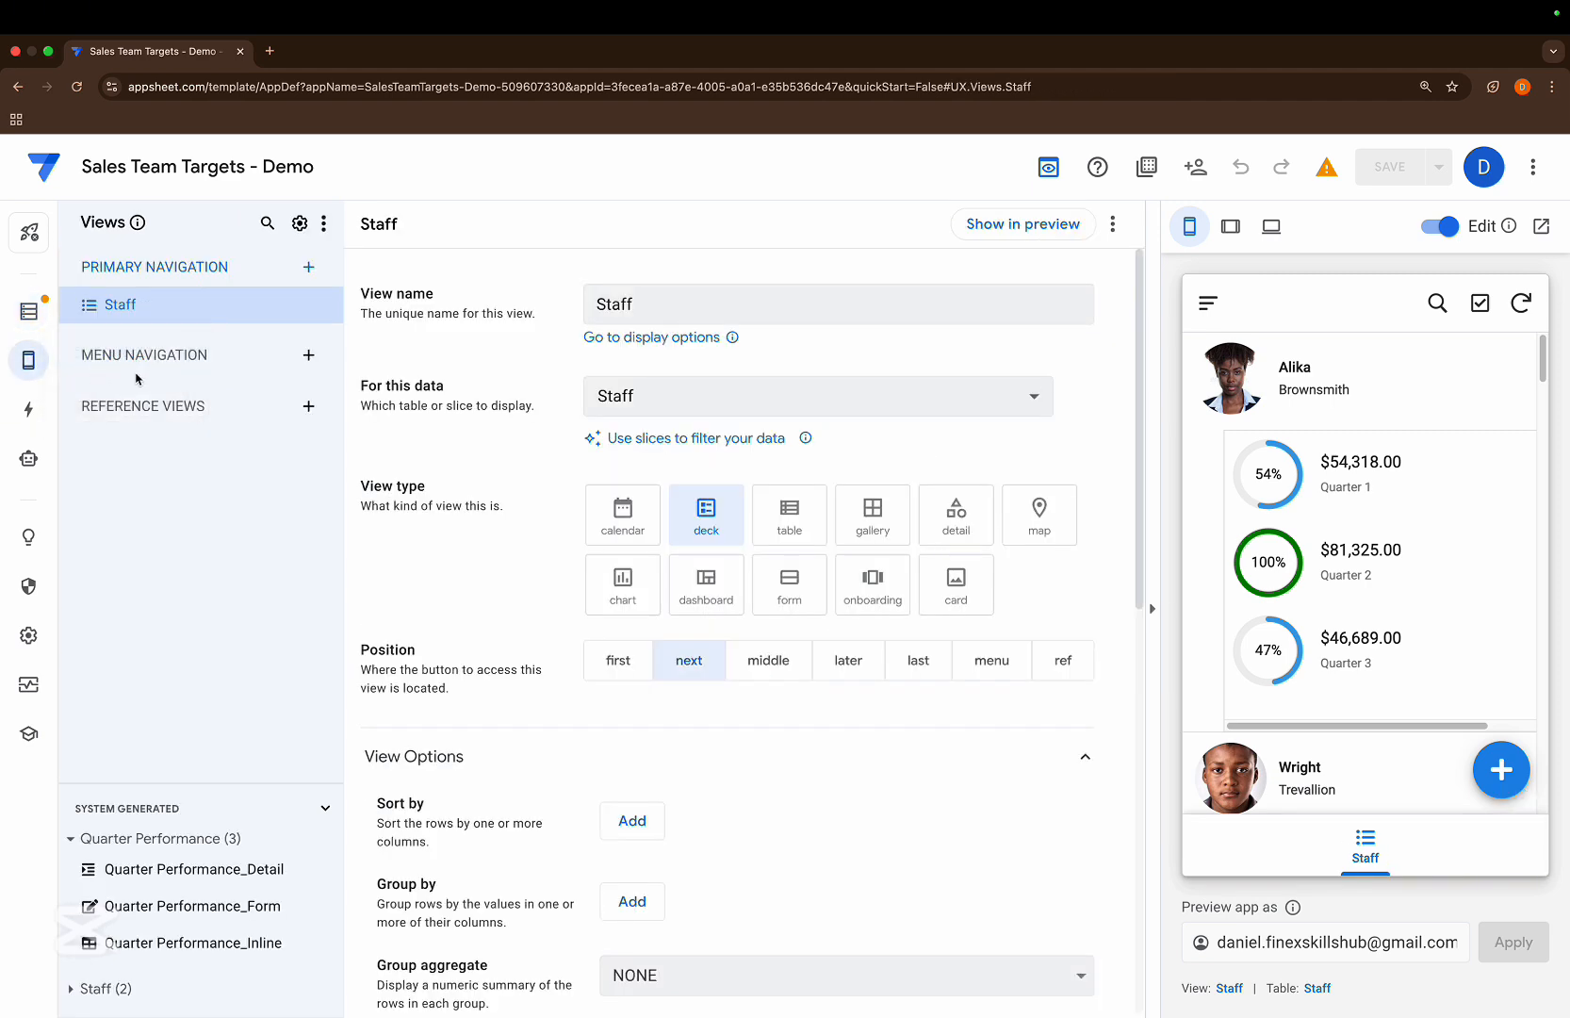
left_click(326, 305)
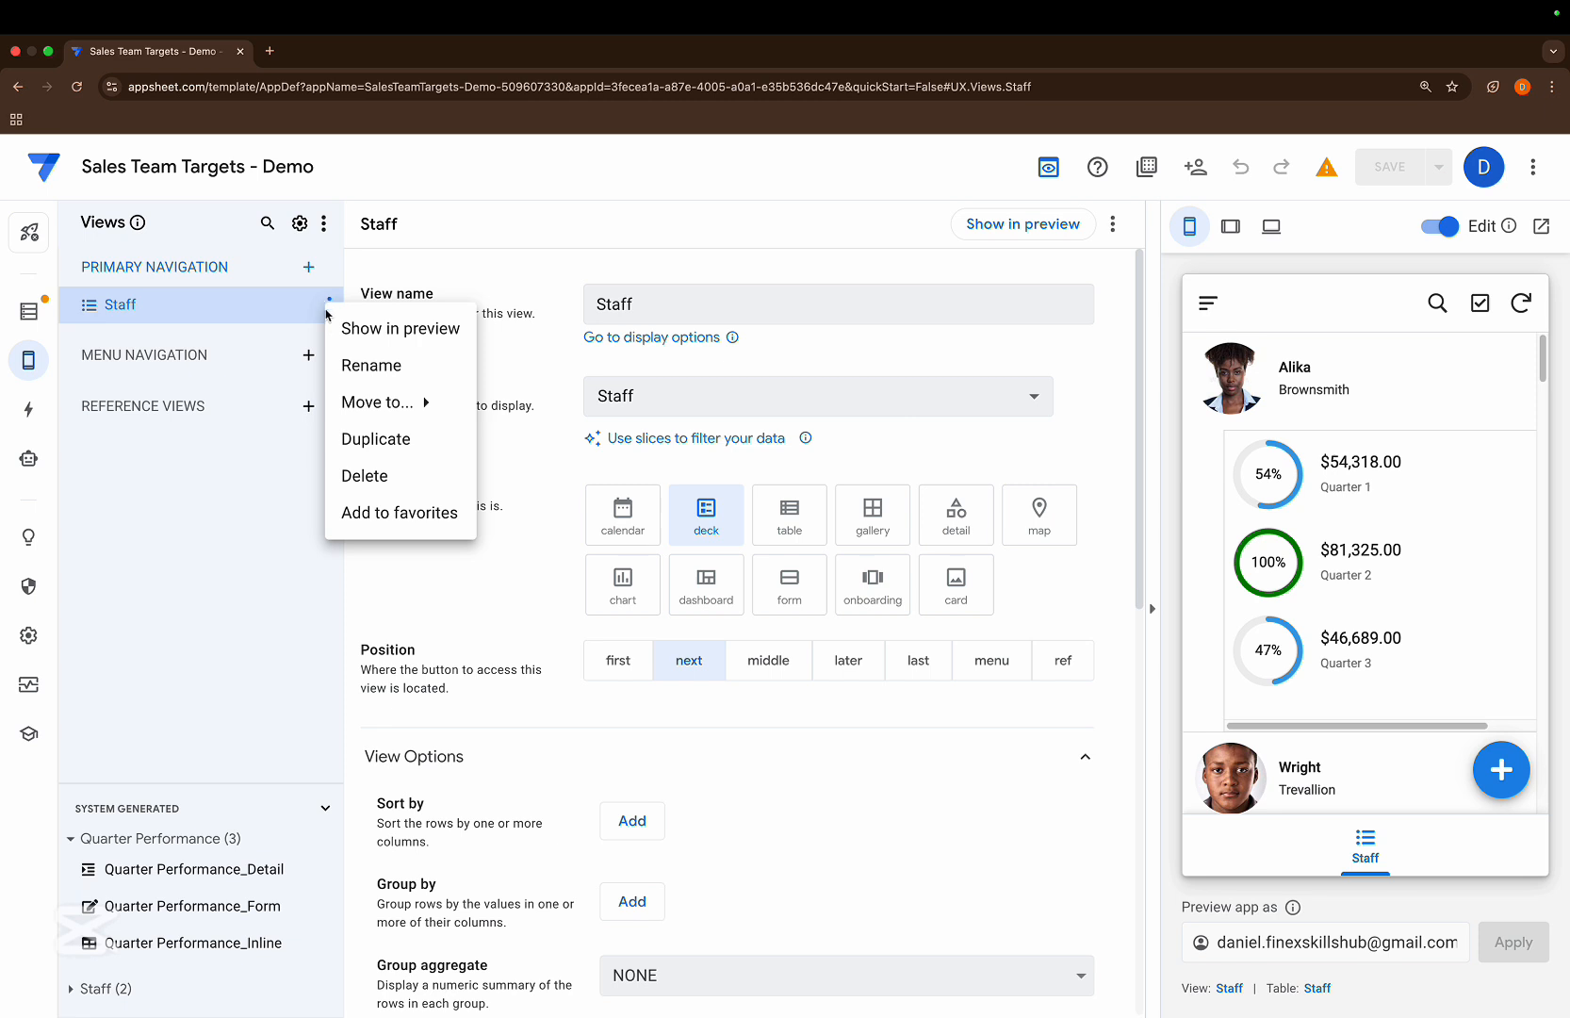
left_click(372, 439)
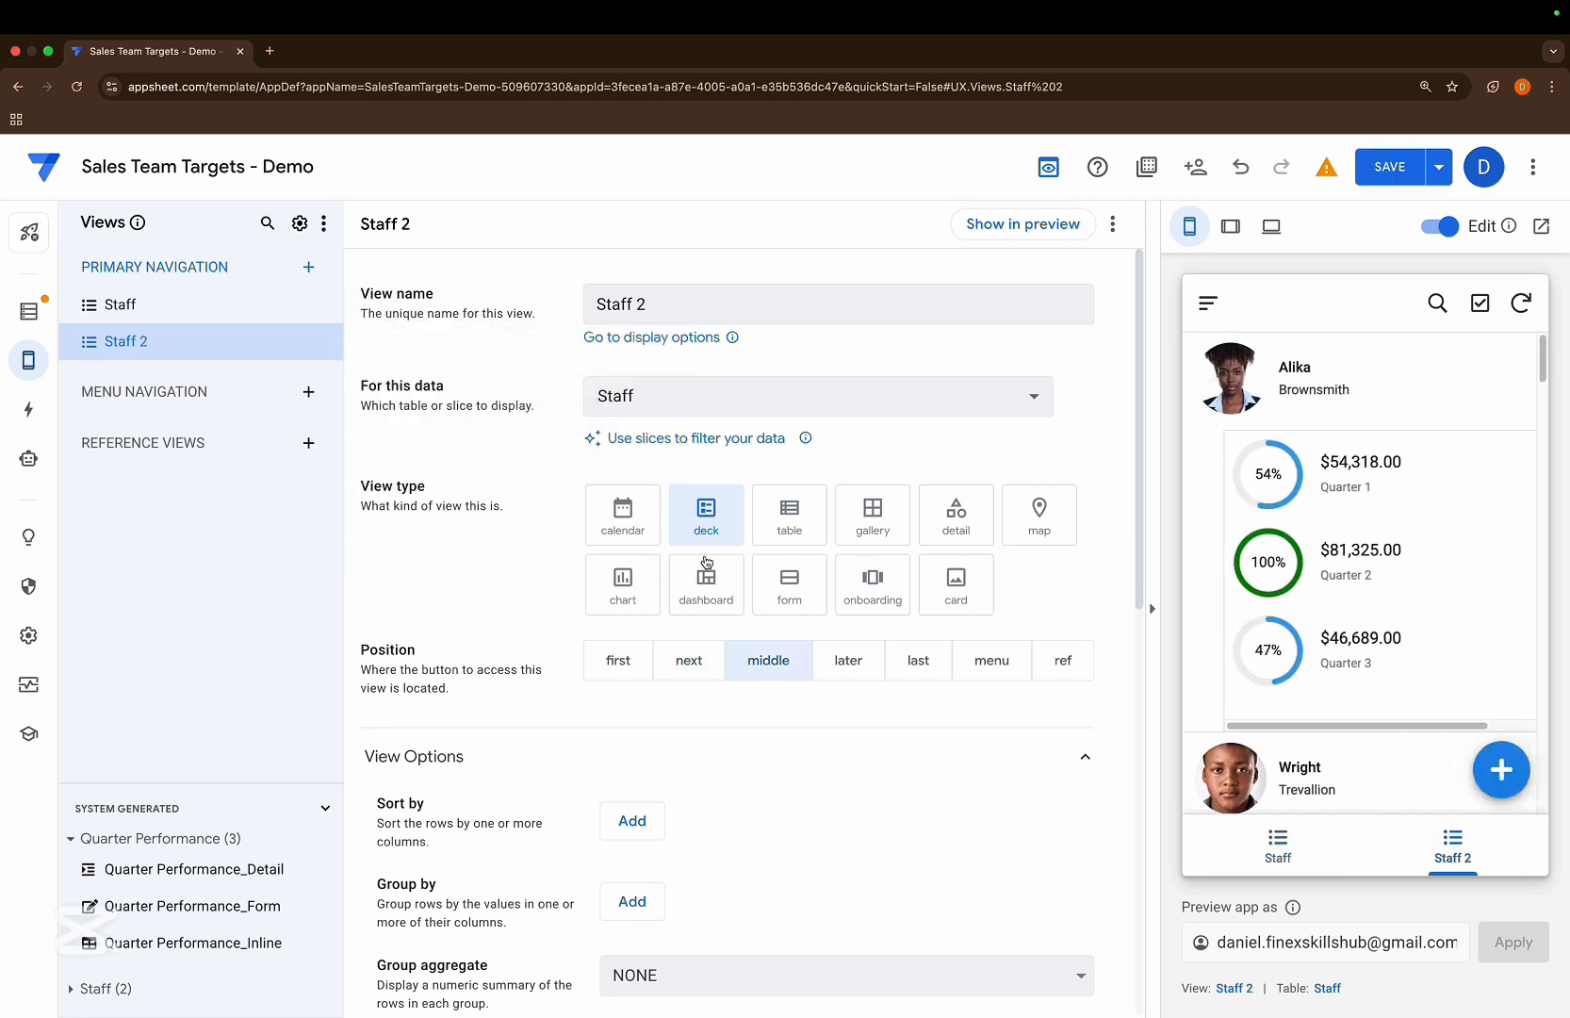
- Switch between Staff and Staff 2 in the Demo app preview to examine the navigation bar
left_click(1286, 856)
left_click(1464, 859)
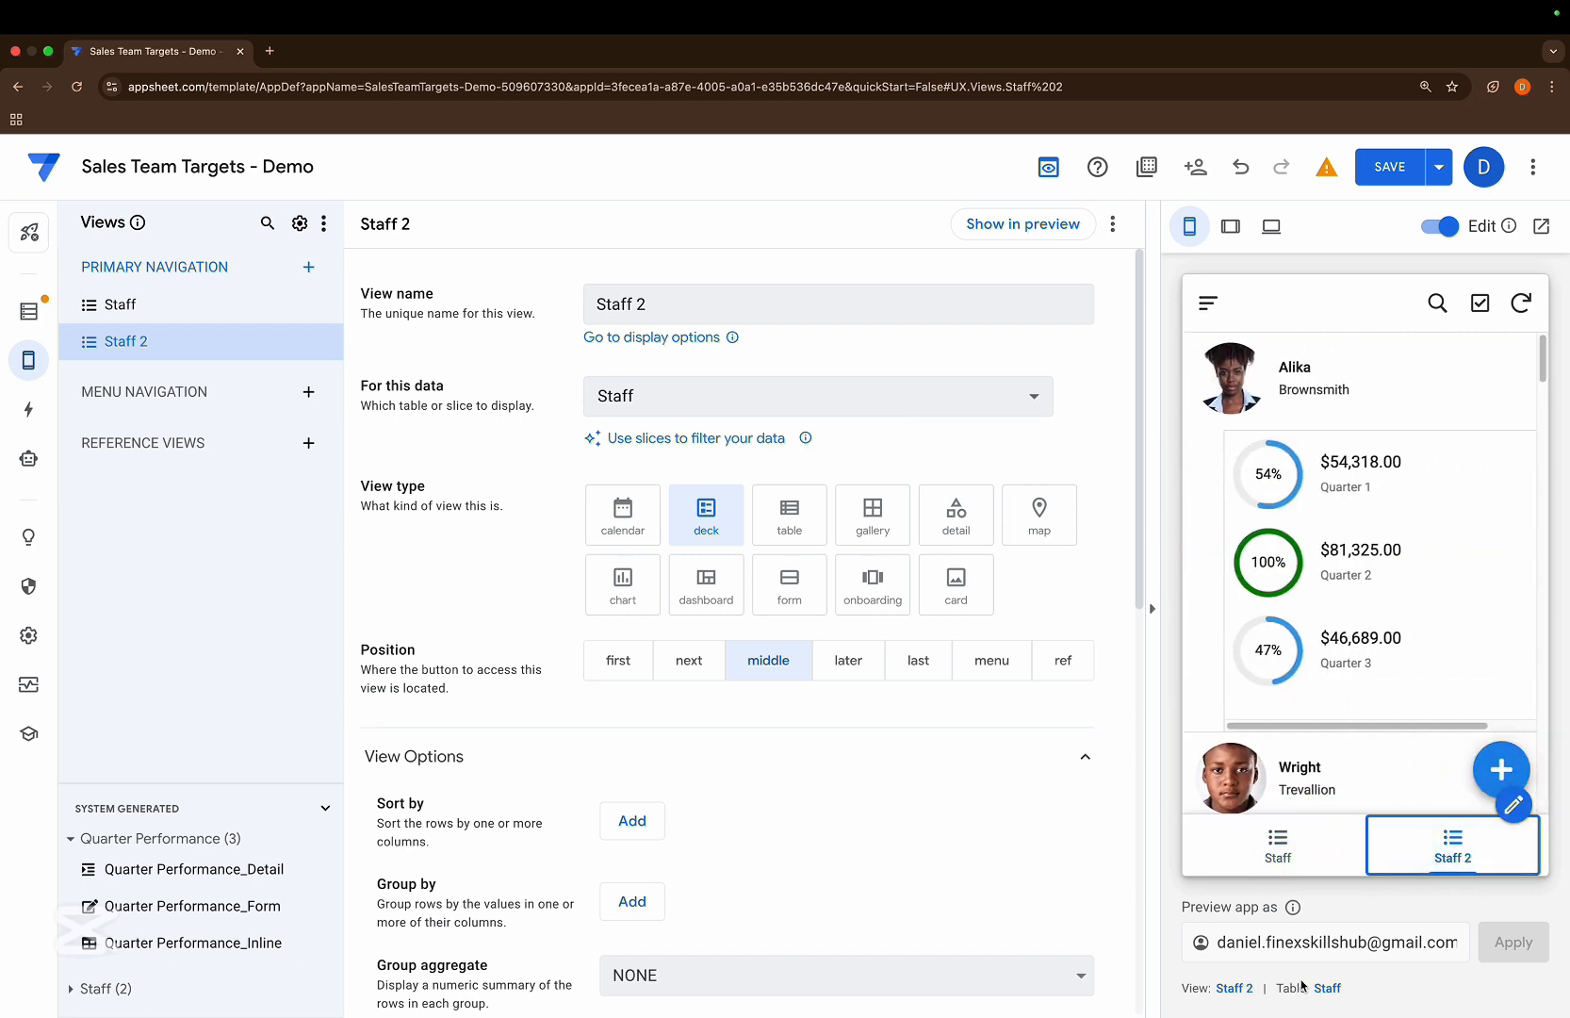
left_click(1362, 765)
left_click(1282, 835)
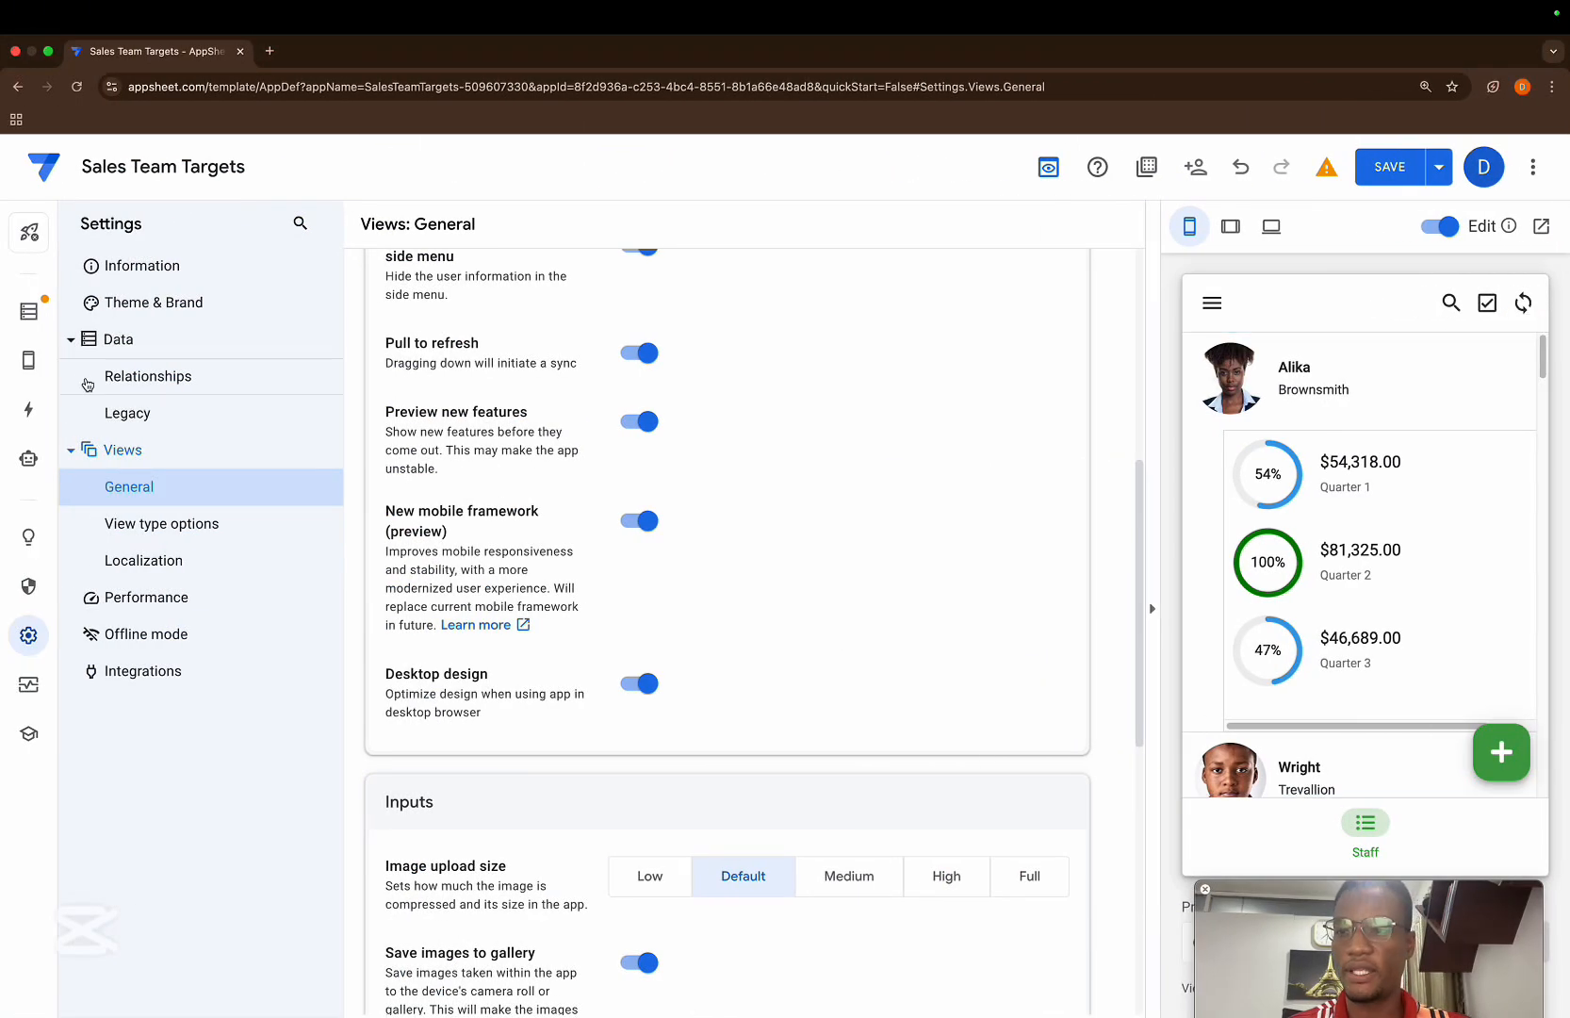
- Duplicate the Staff view in the Sales Team Targets app and display the original Staff view in the preview
left_click(115, 354)
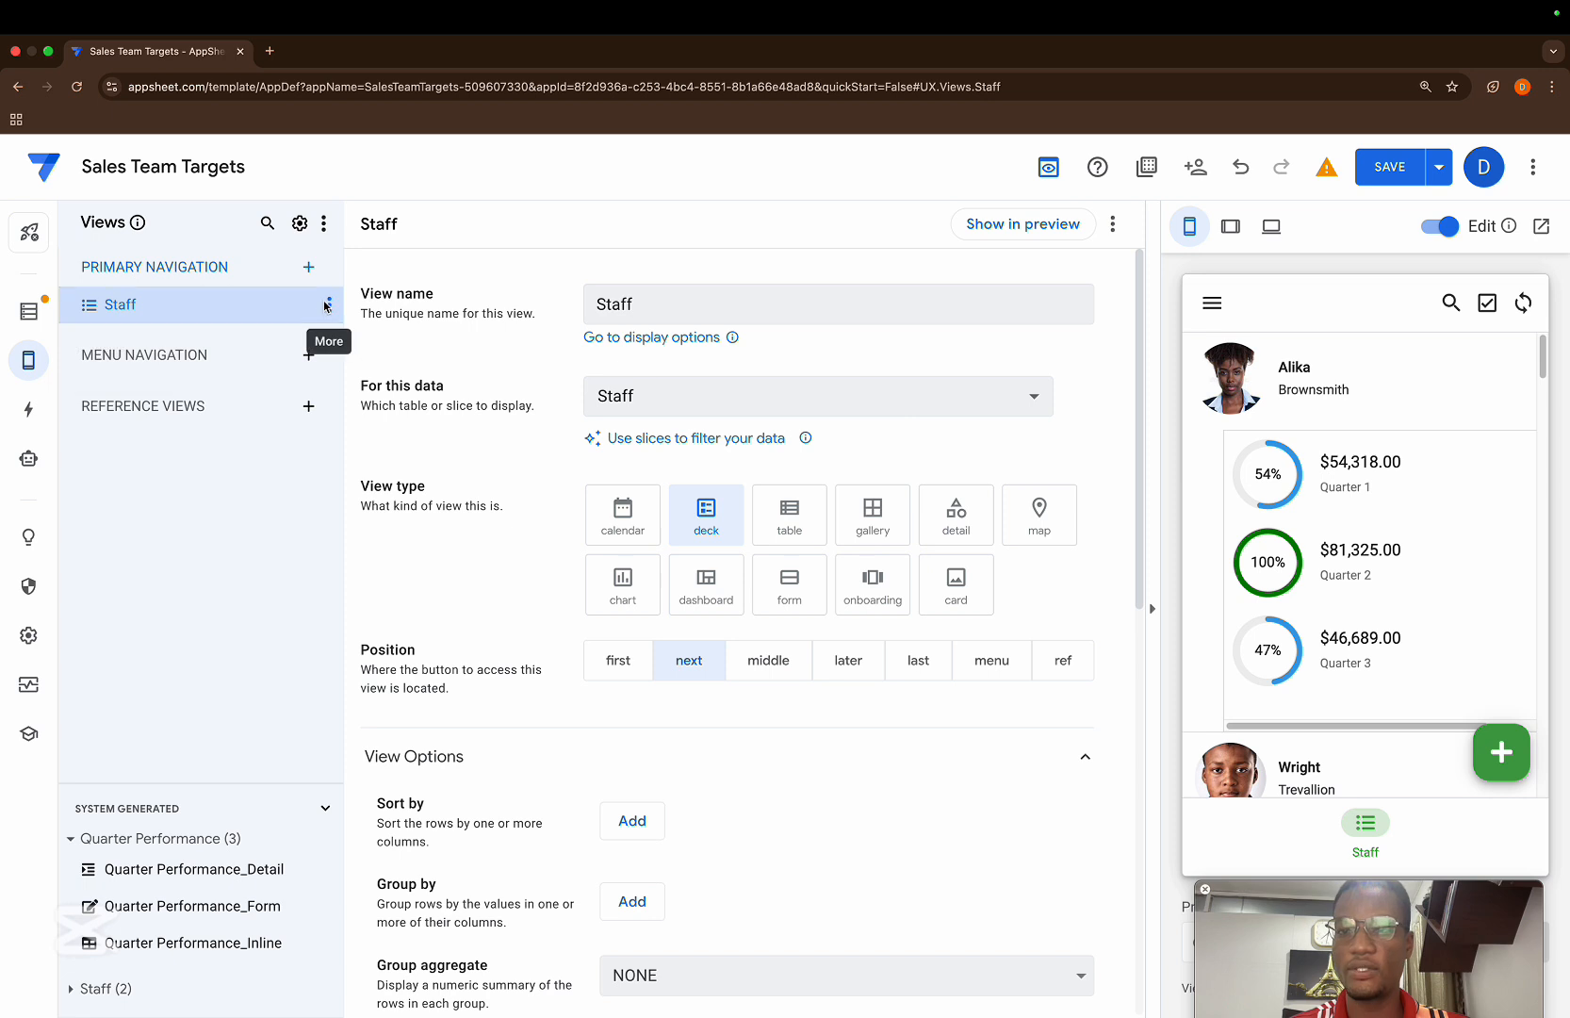
left_click(327, 303)
left_click(347, 435)
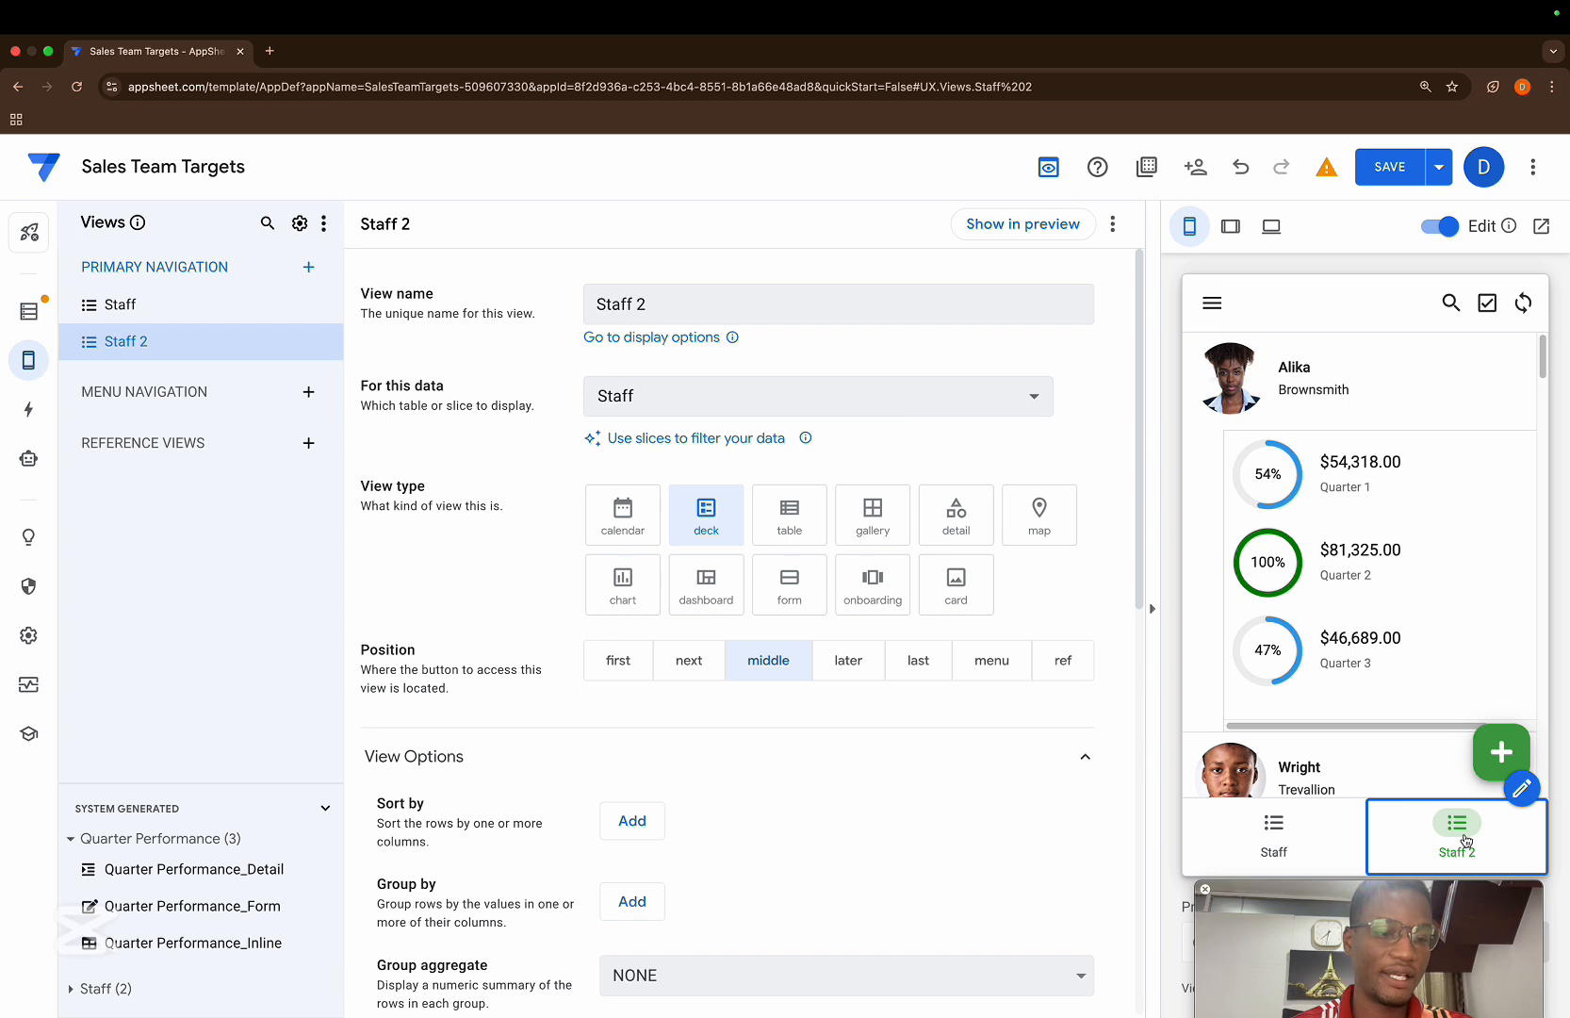
left_click(1301, 841)
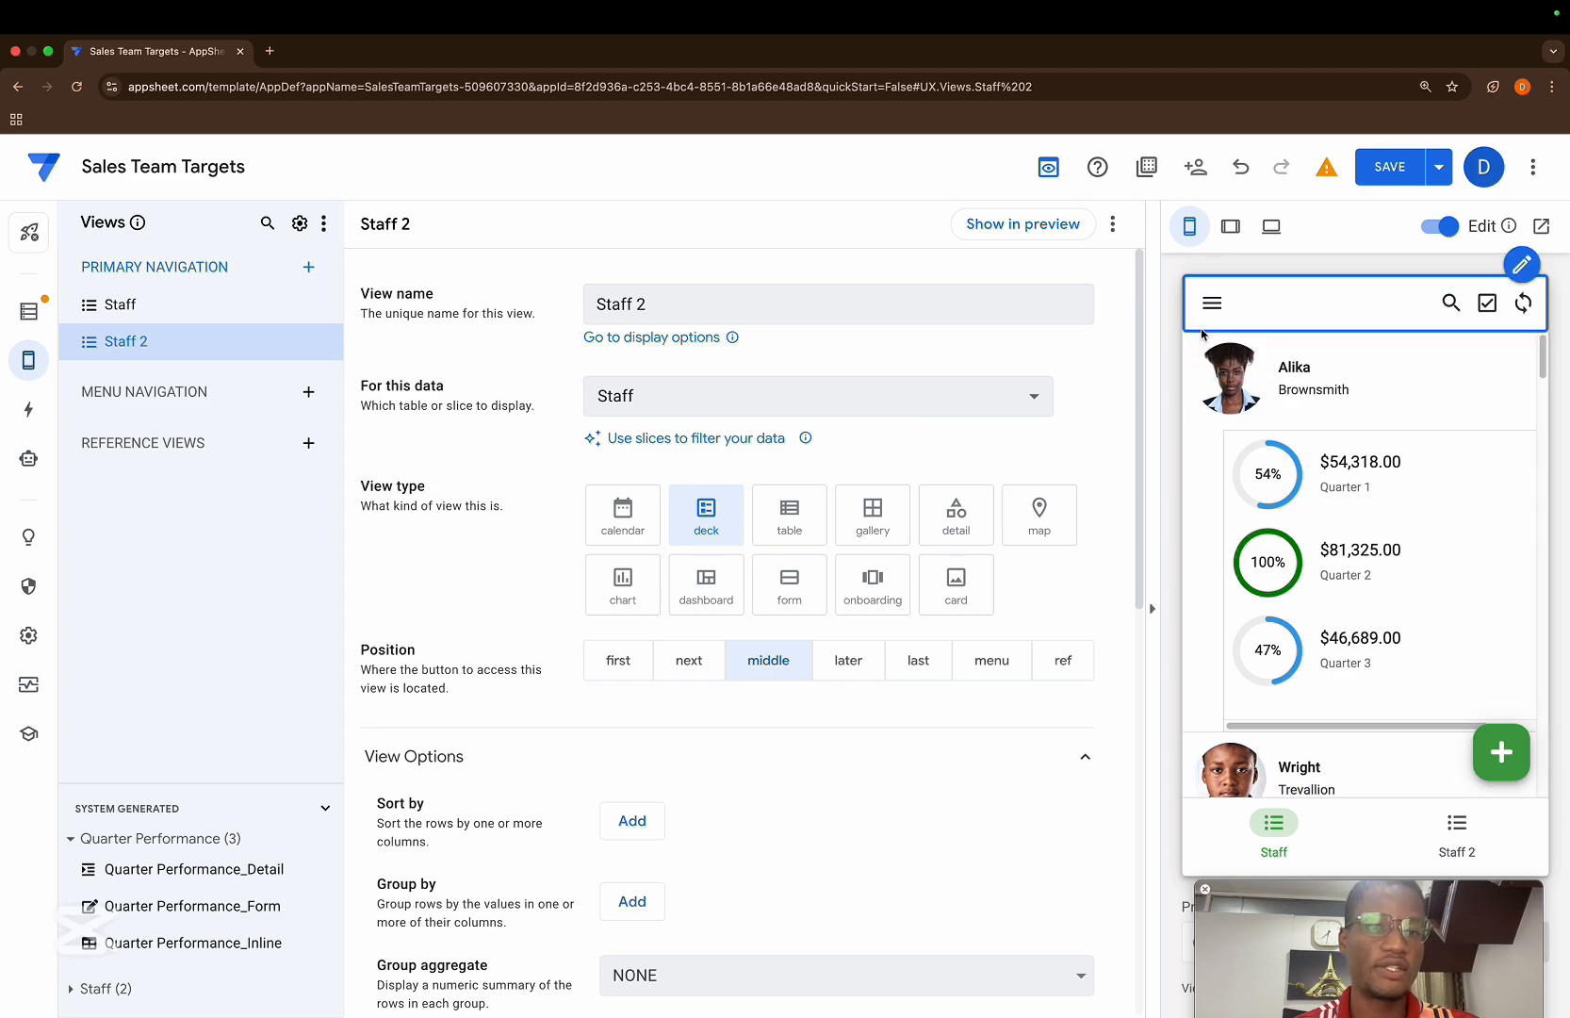
- Compare the side menu in the previews of the Demo app and the Sales Team Targets app
key("ctrl+Right")
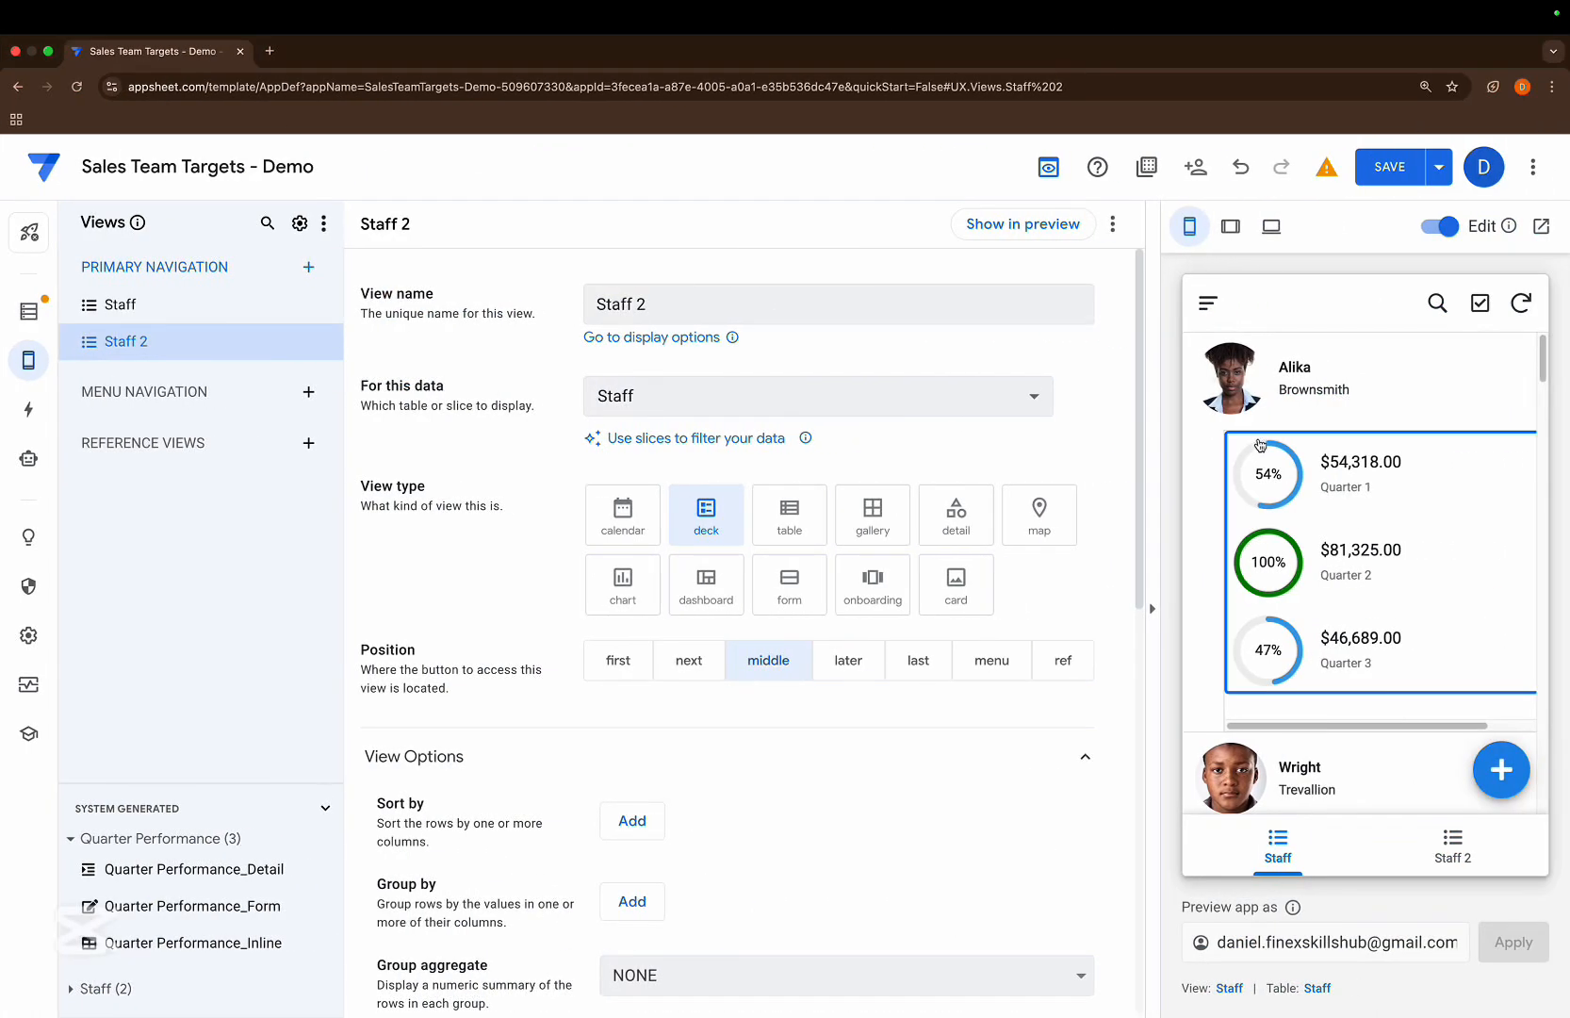
left_click(1208, 306)
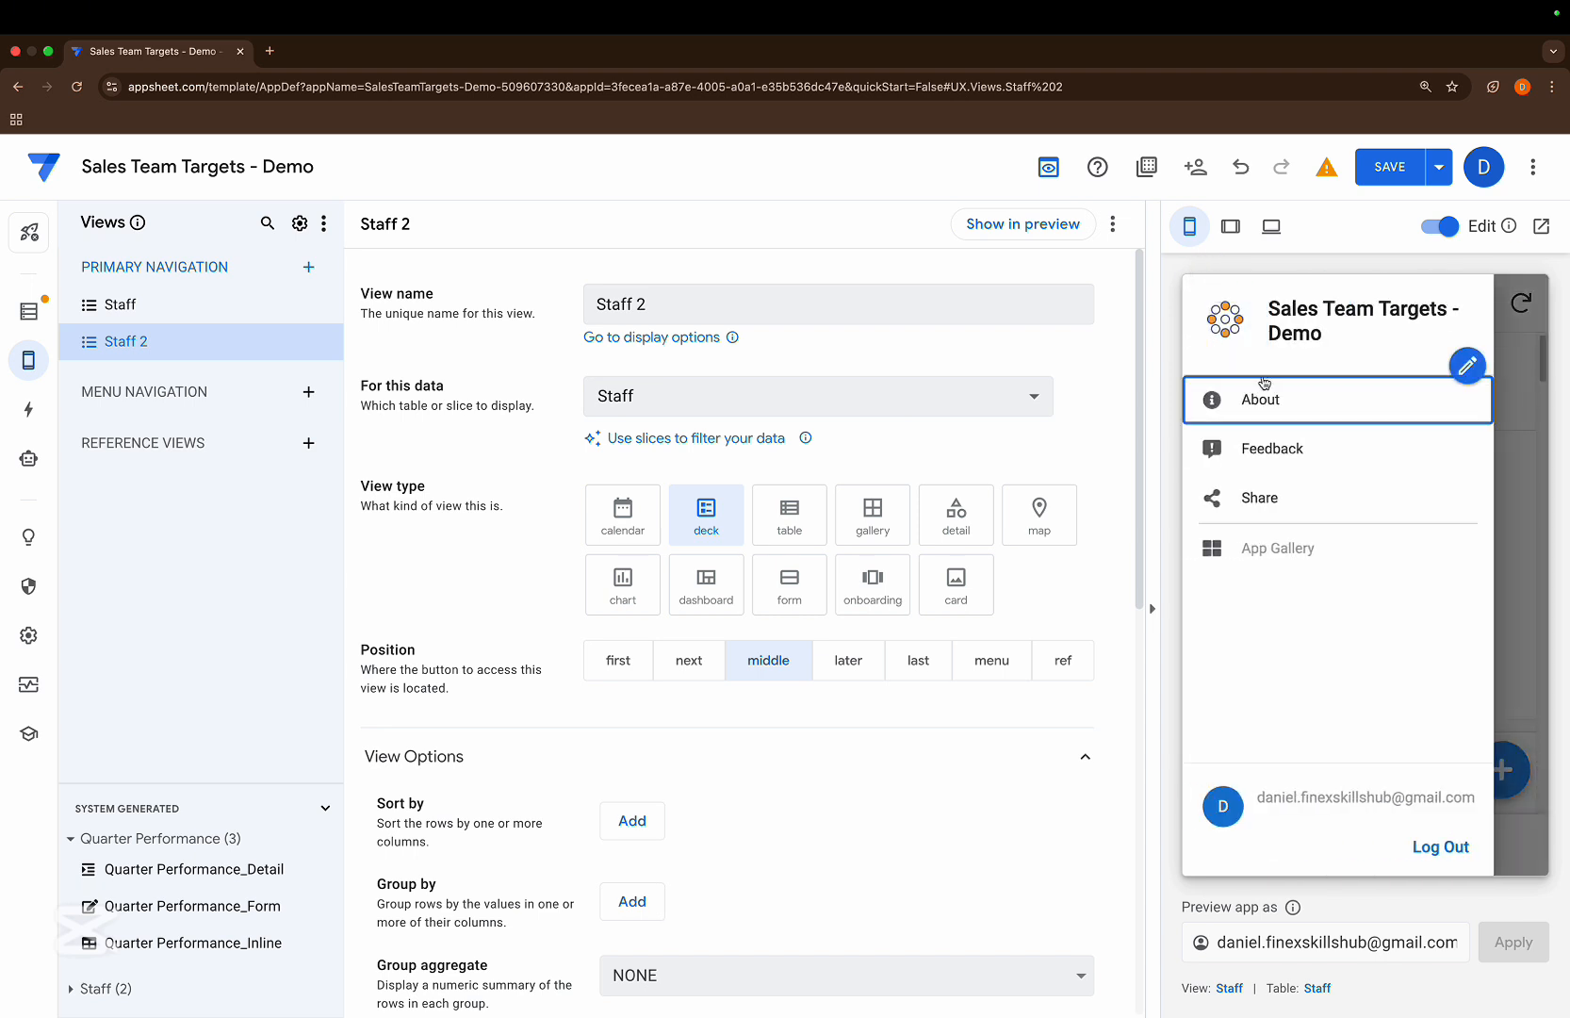
left_click(1532, 322)
key("ctrl+Left")
left_click(1208, 305)
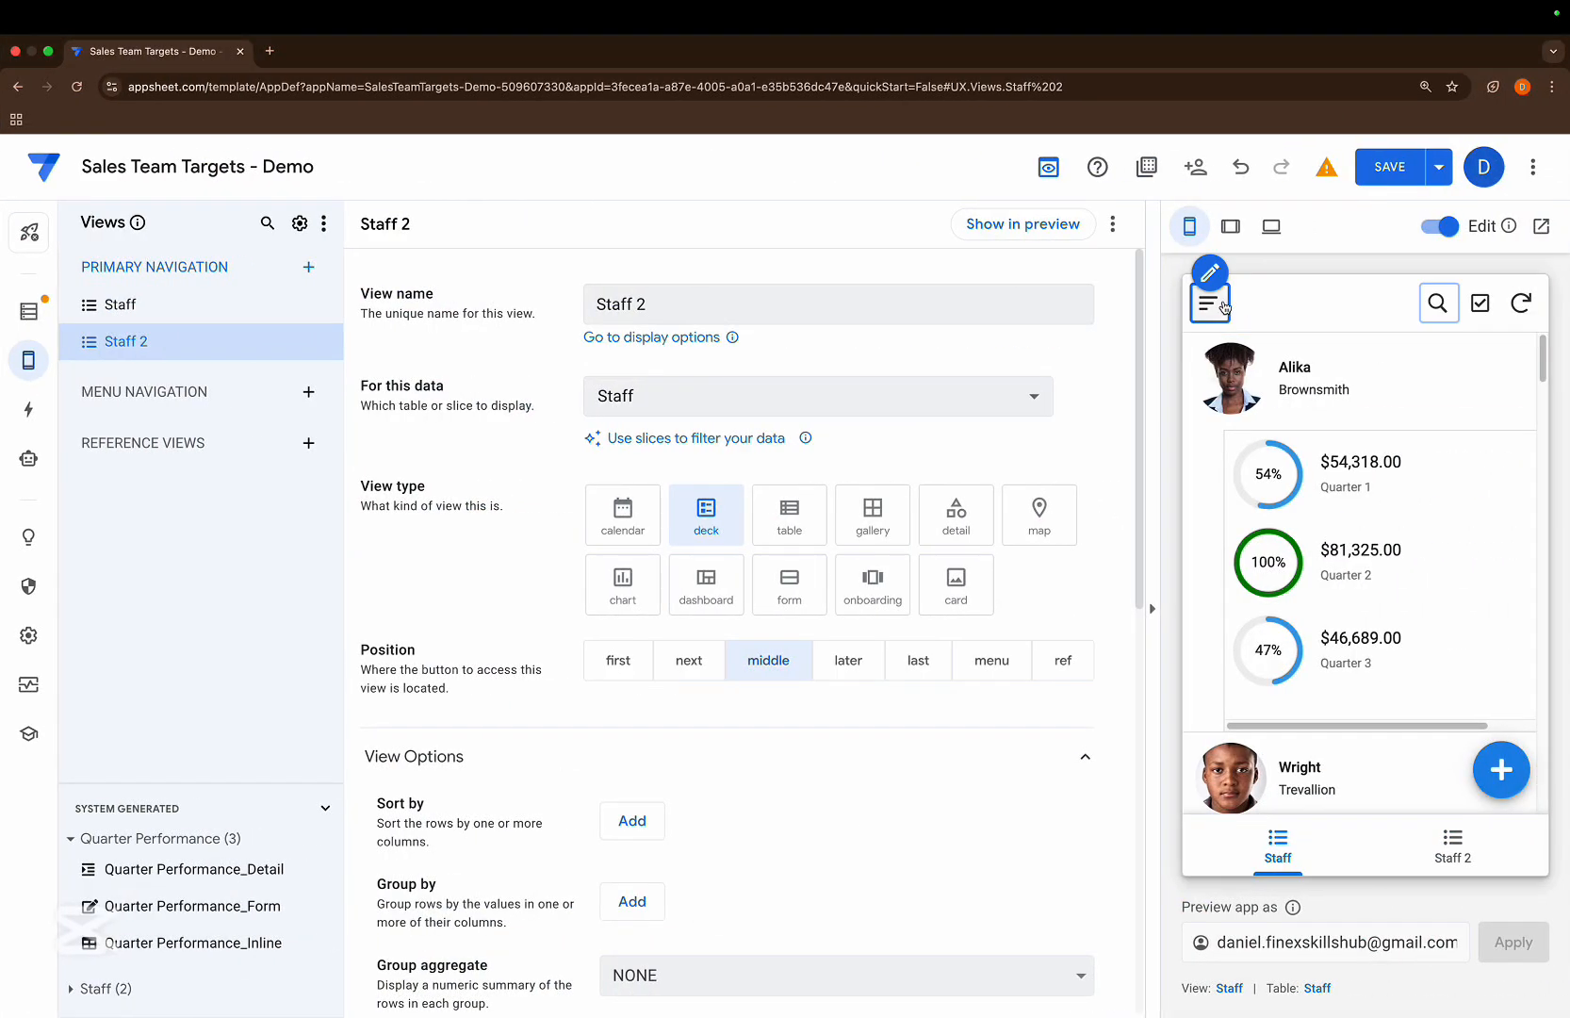
left_click(1216, 294)
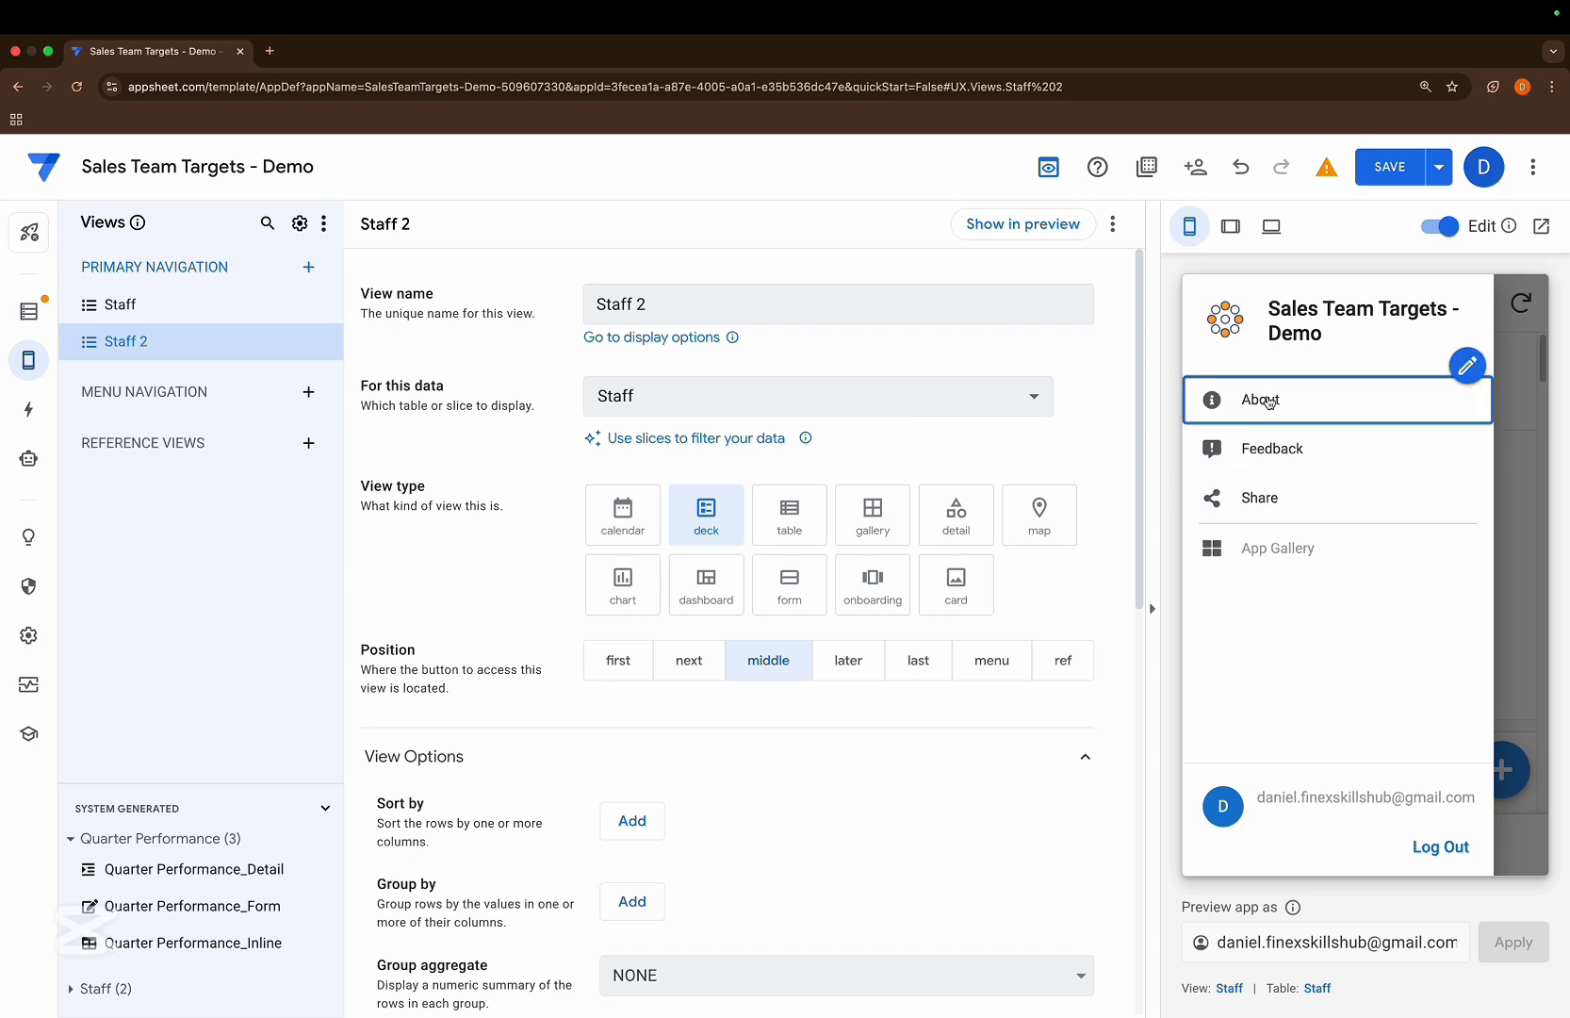
scroll(1269, 401, "left", 5)
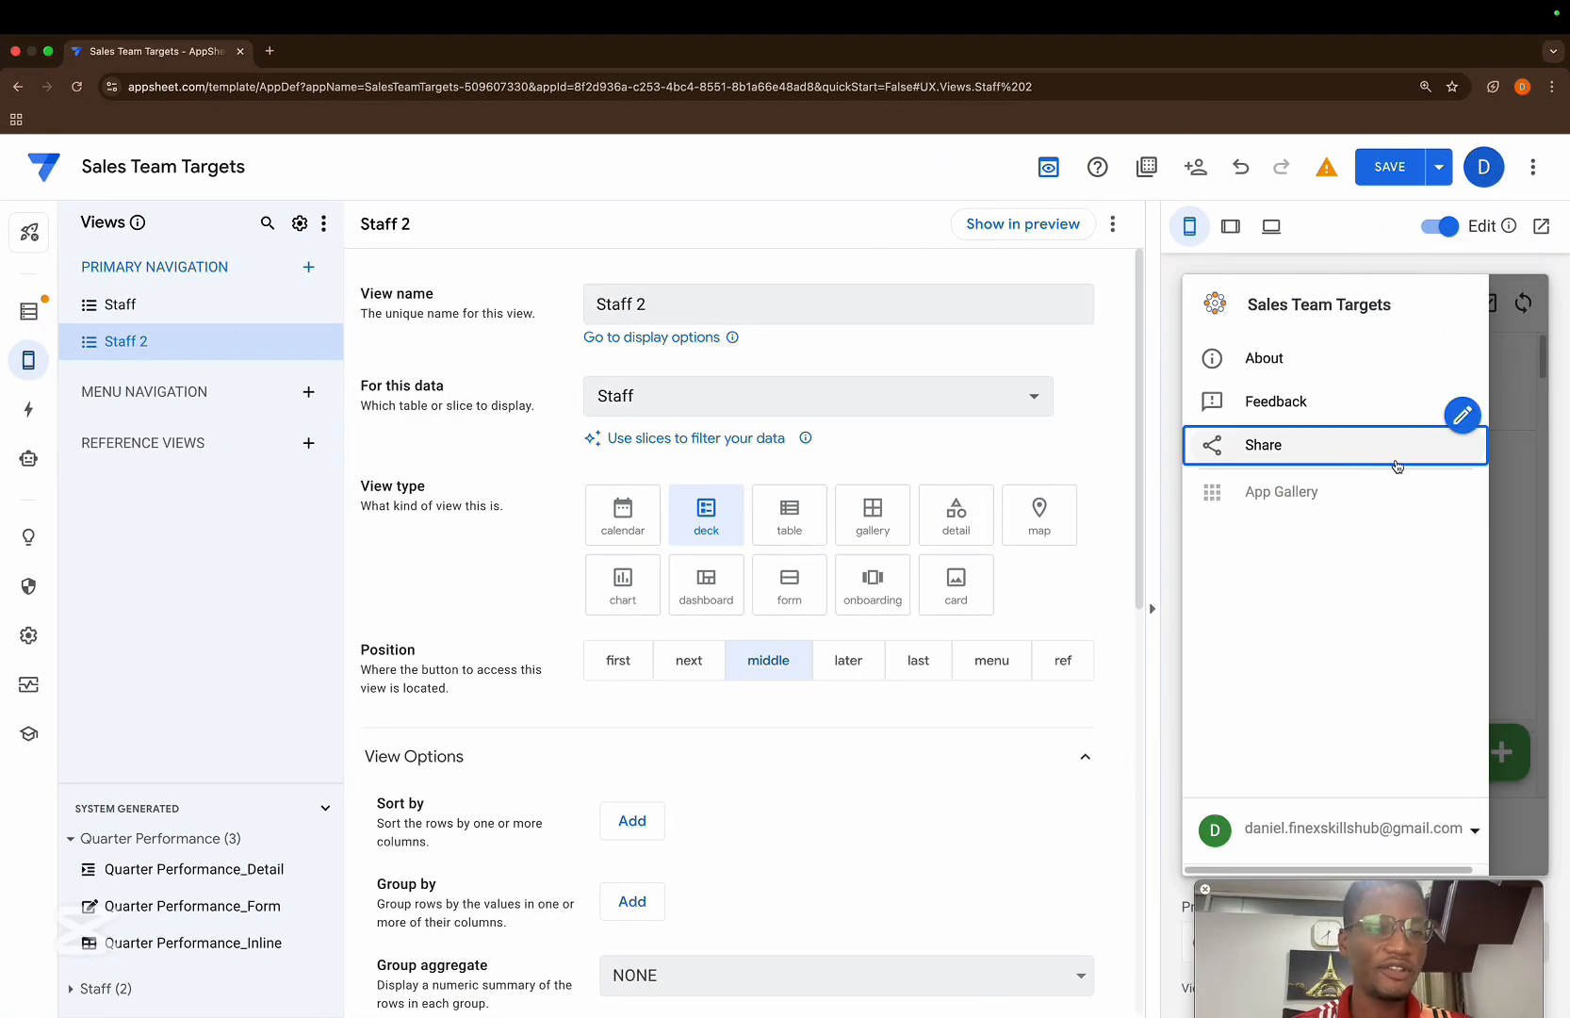
left_click(1509, 496)
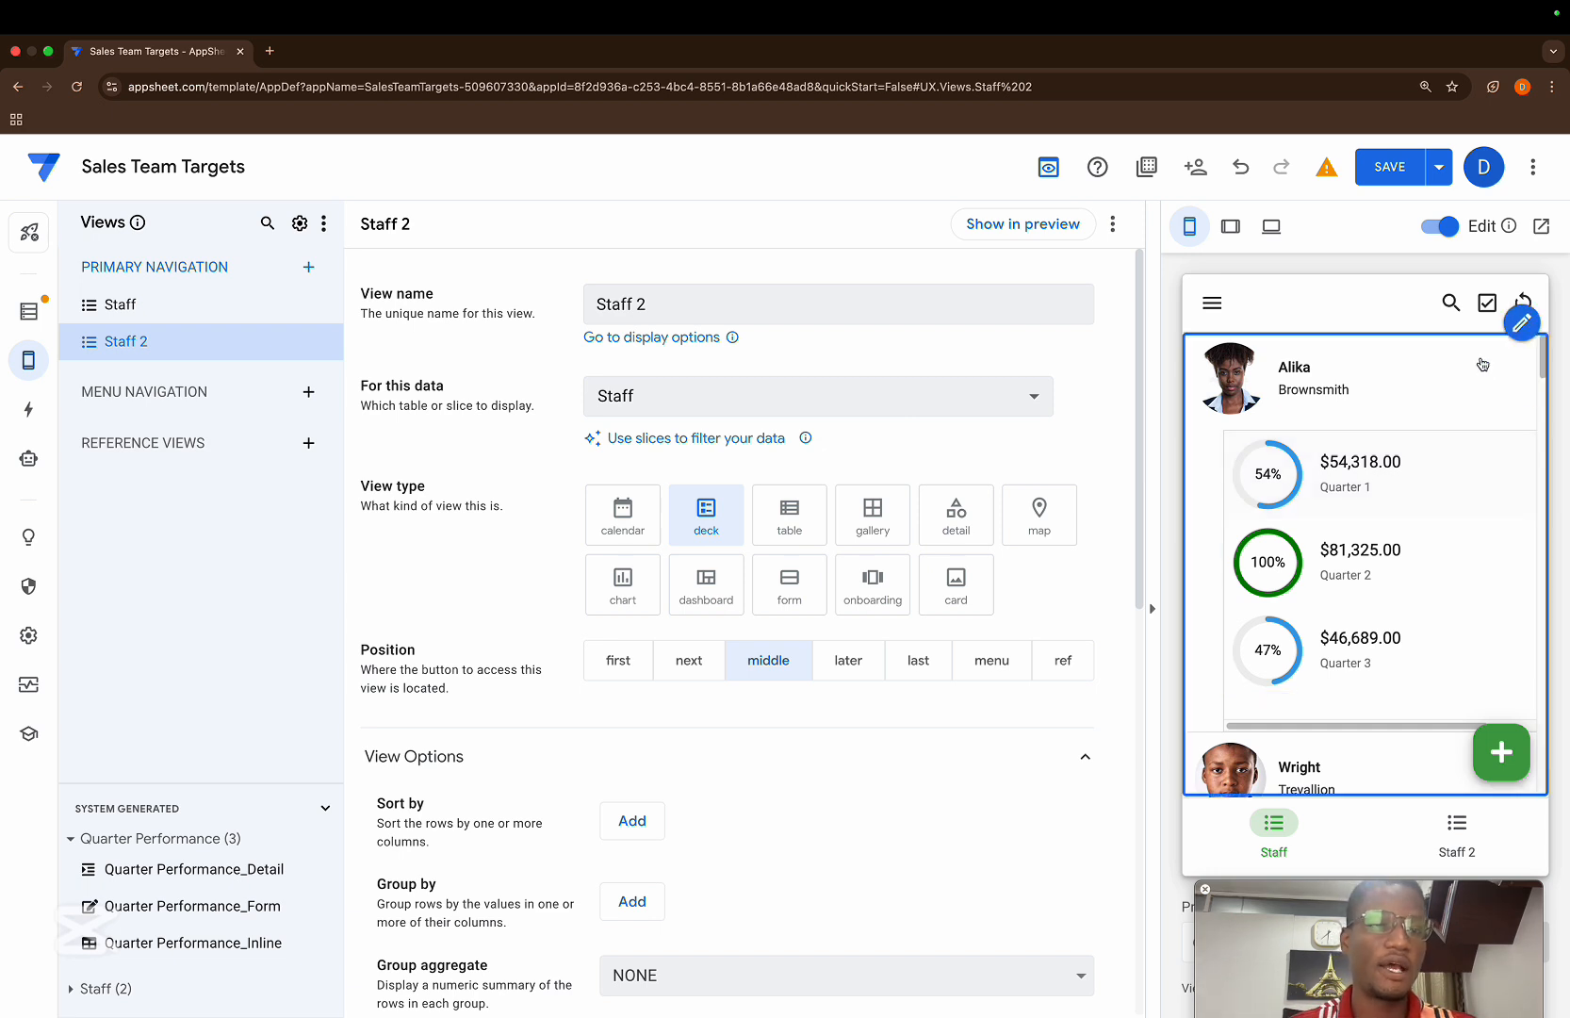
- Compare the search bar in the previews of the Demo app and the Sales Team Targets app
key("ctrl+Right")
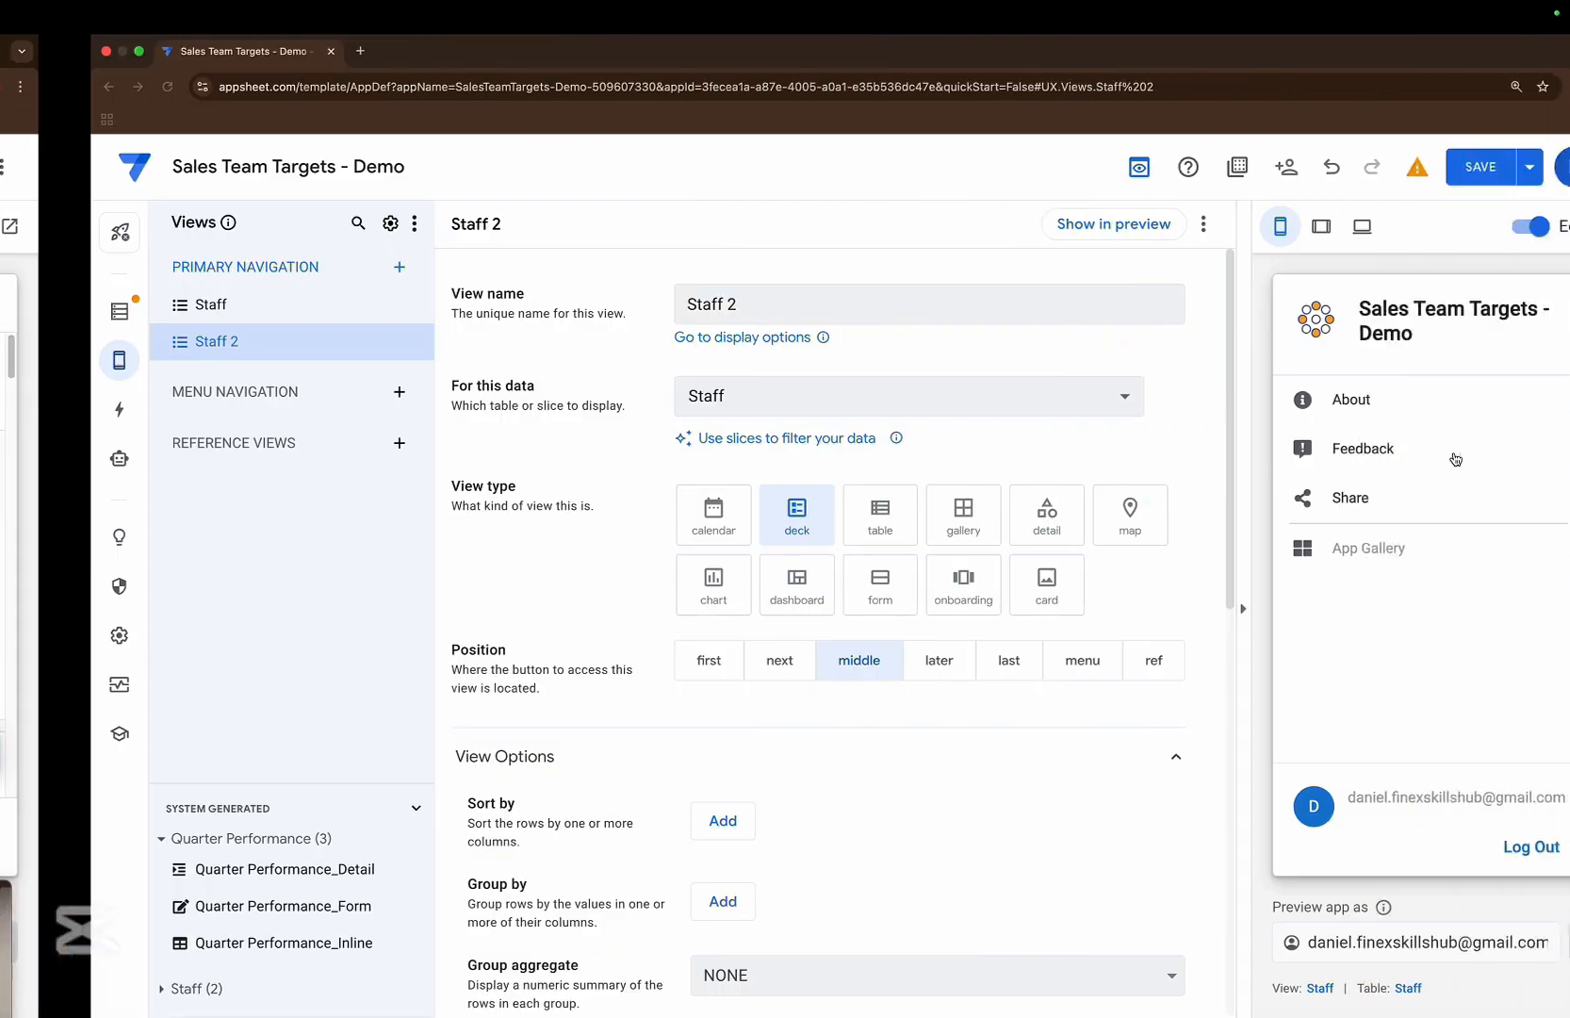
left_click(1437, 302)
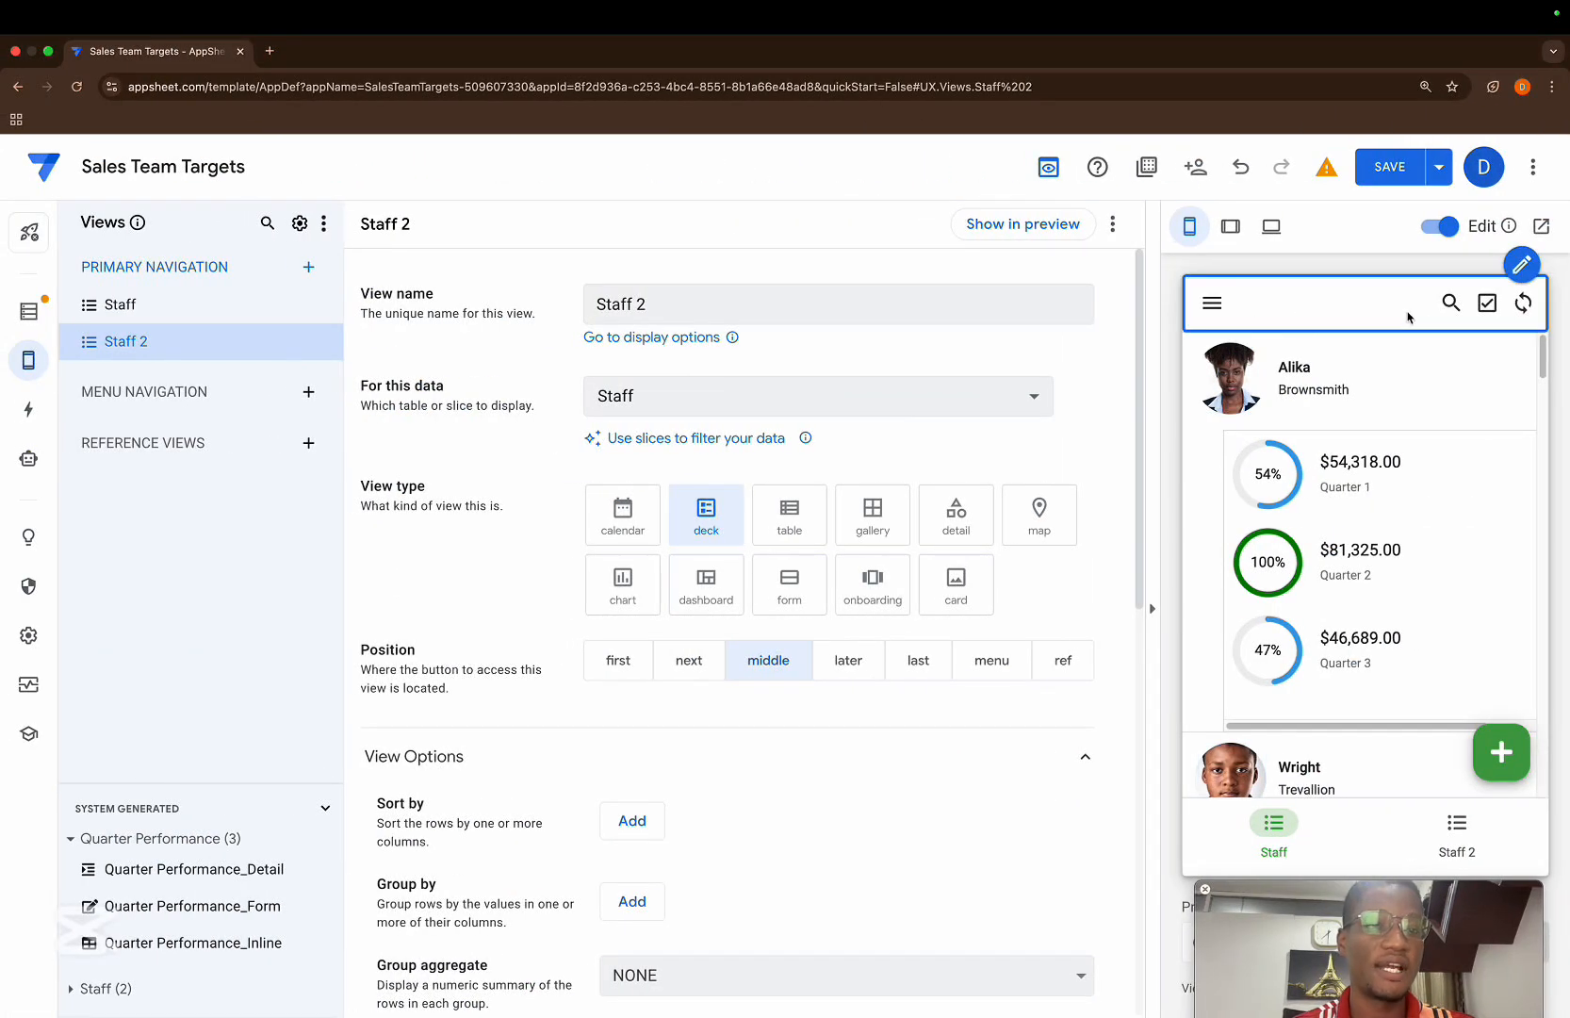
left_click(1442, 311)
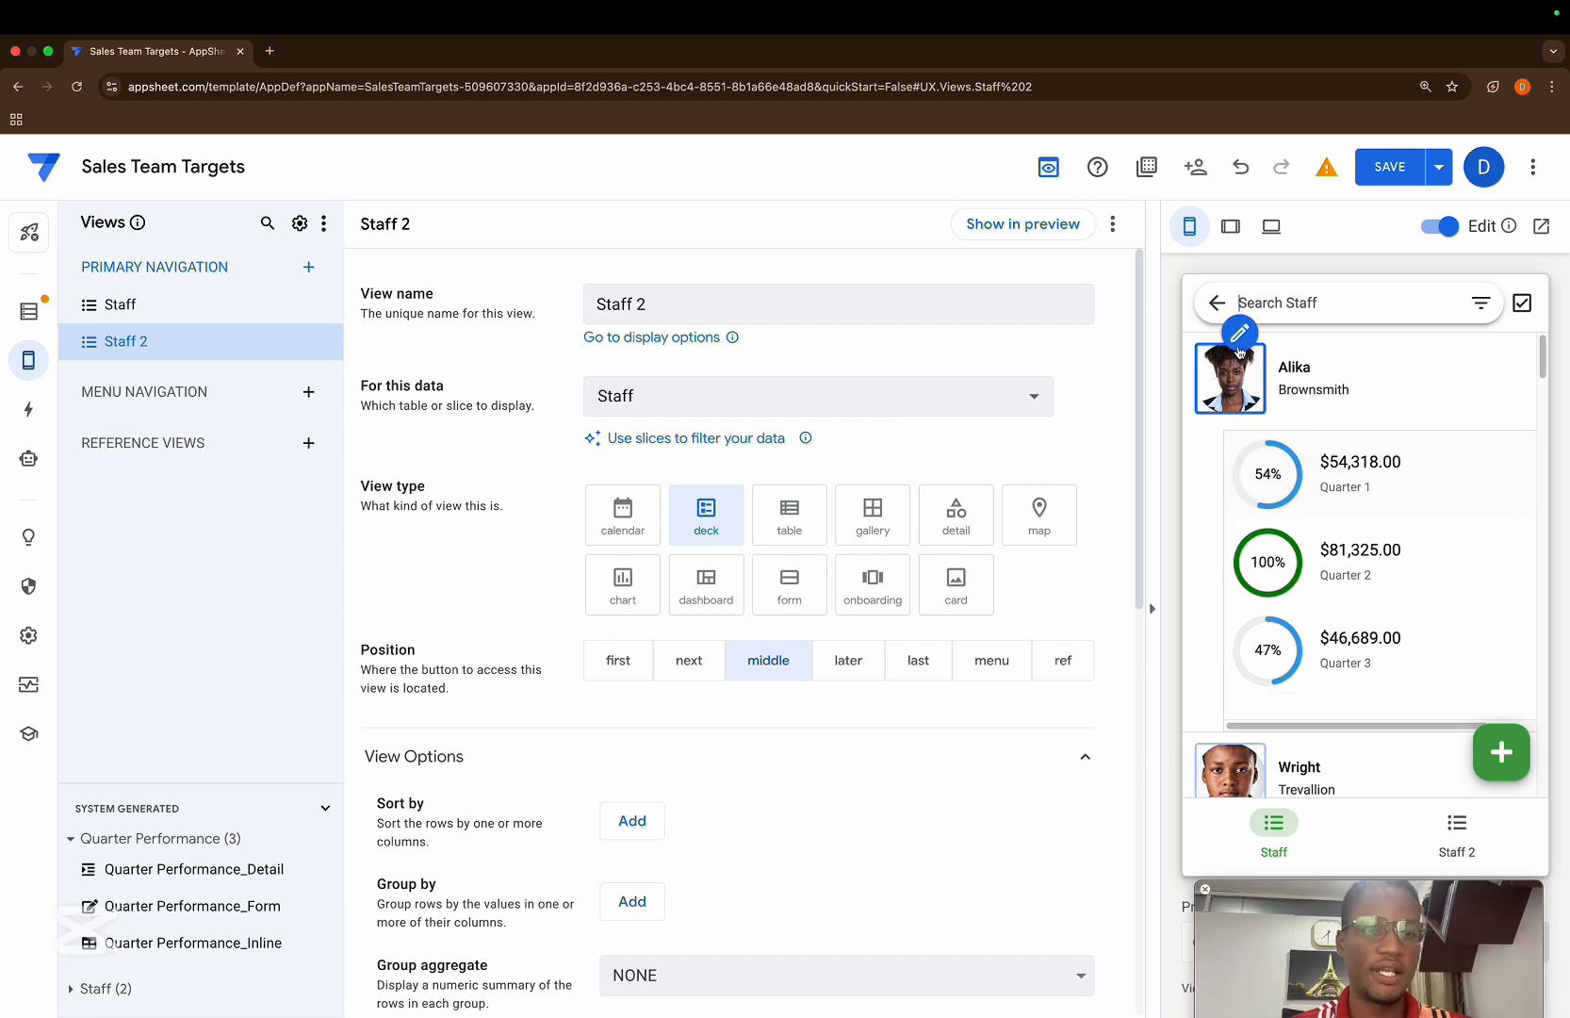
- In Sales Team Targets, undo the Staff view duplication and set the Edit action's position to Prominent from the first staff record
left_click(1189, 365)
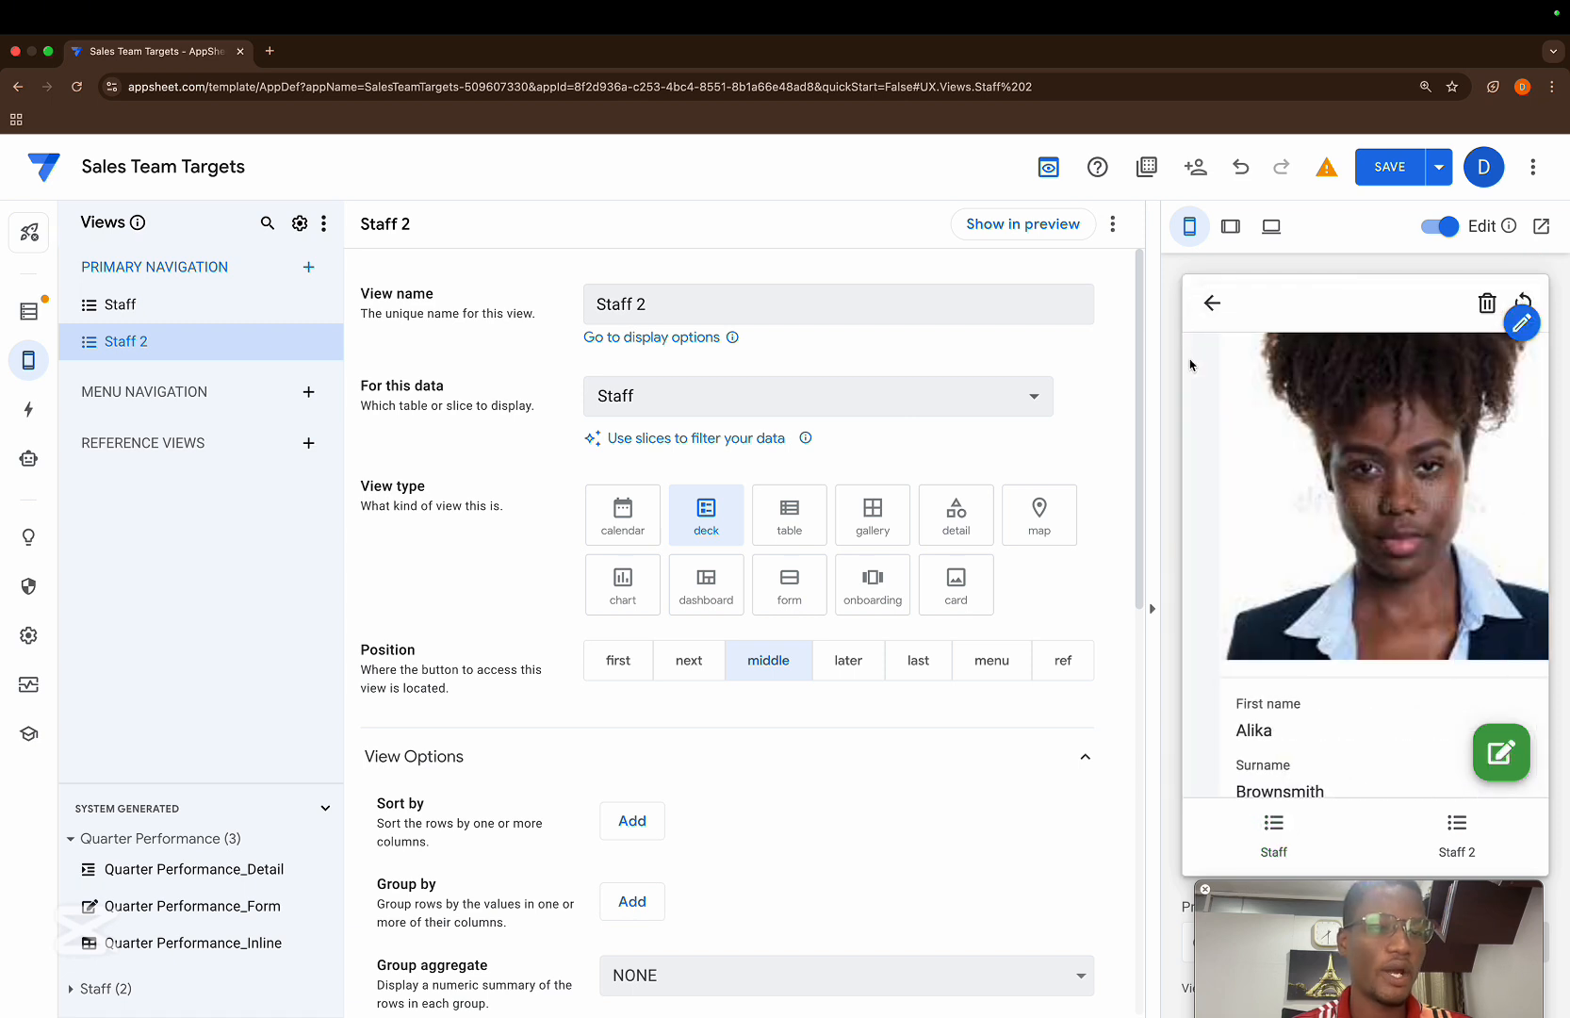
key("ctrl+z")
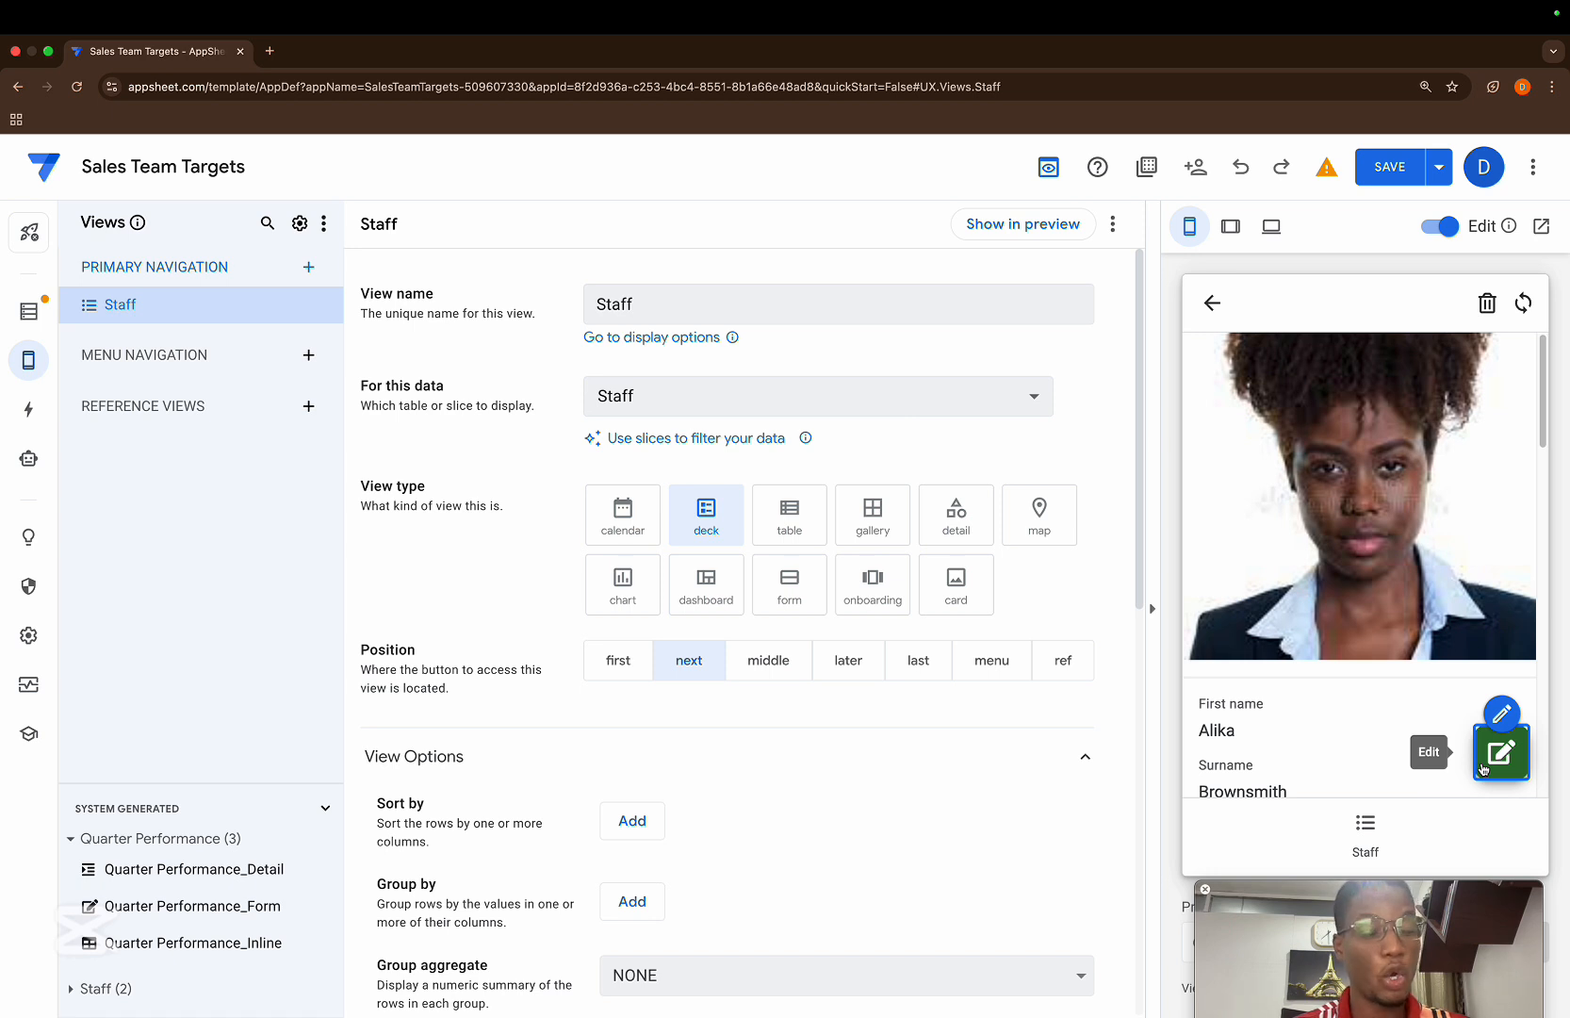
left_click(1502, 716)
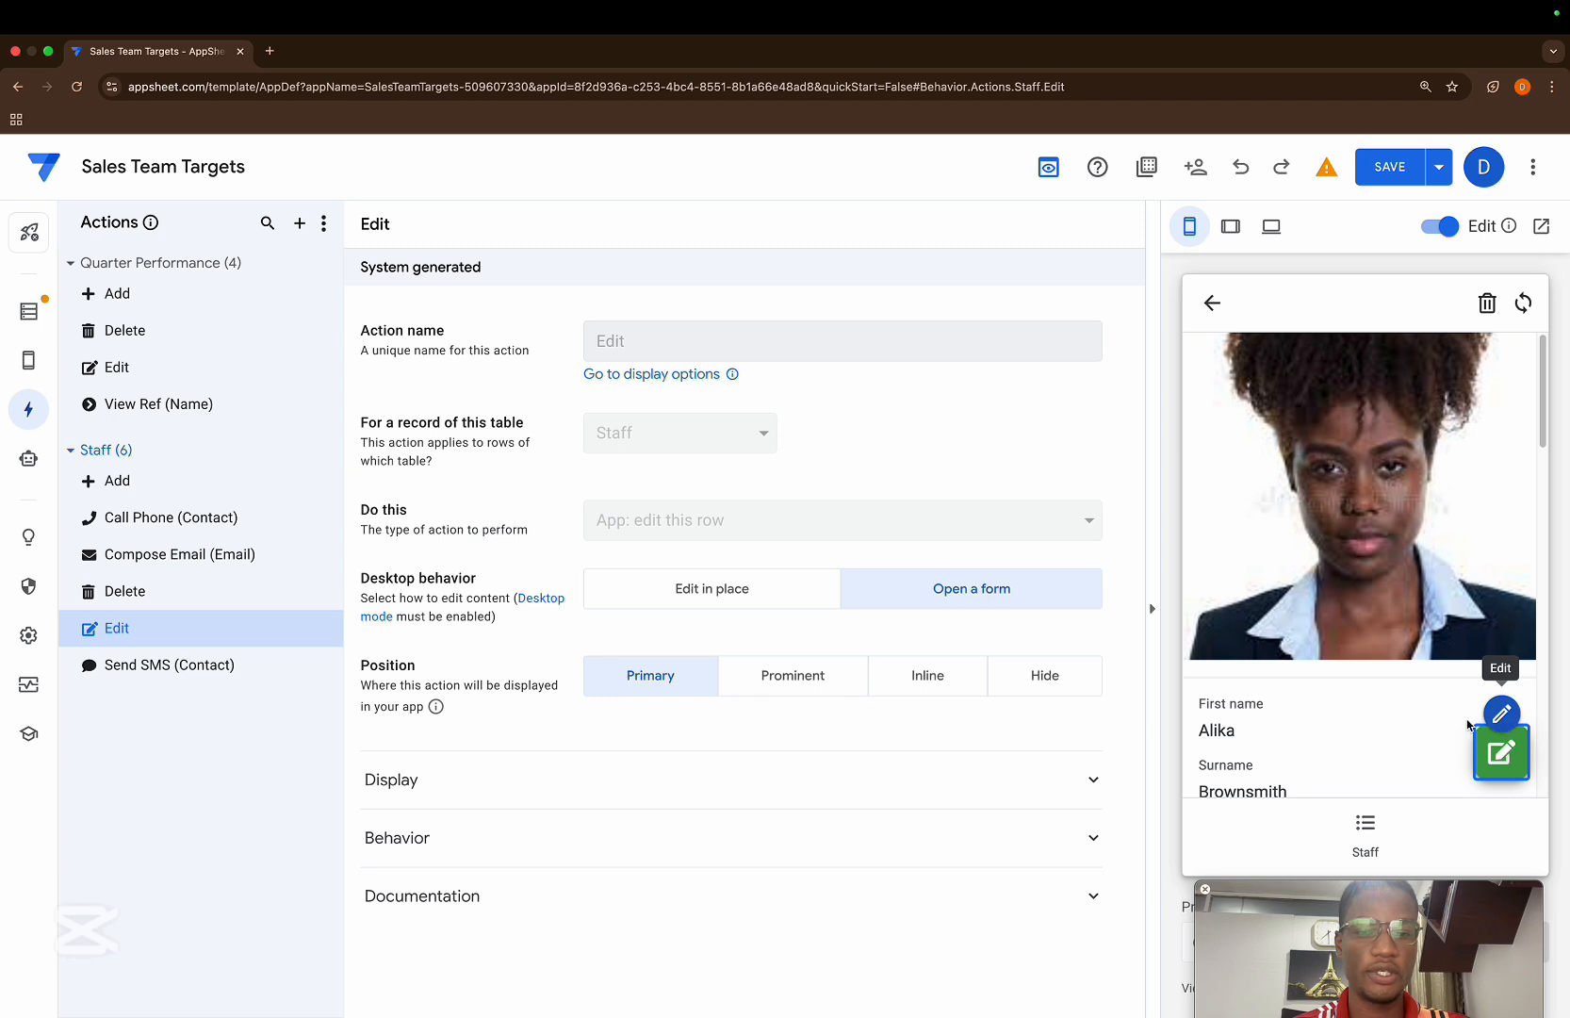
left_click(828, 686)
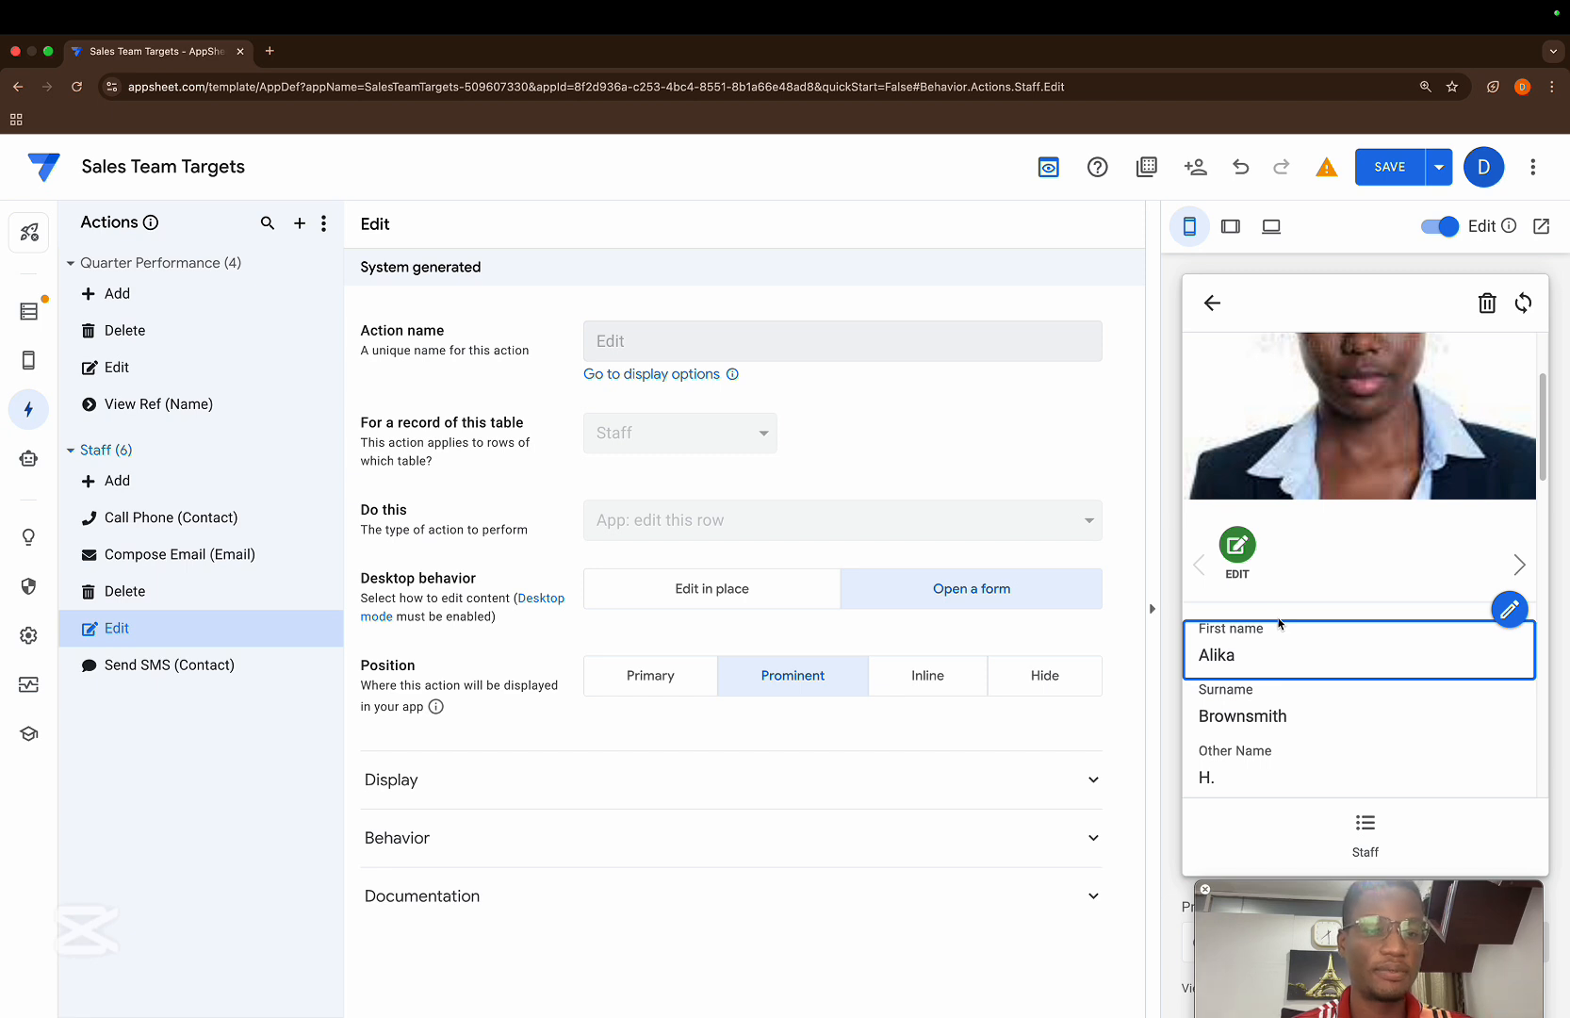
scroll(1207, 520, "down", 1)
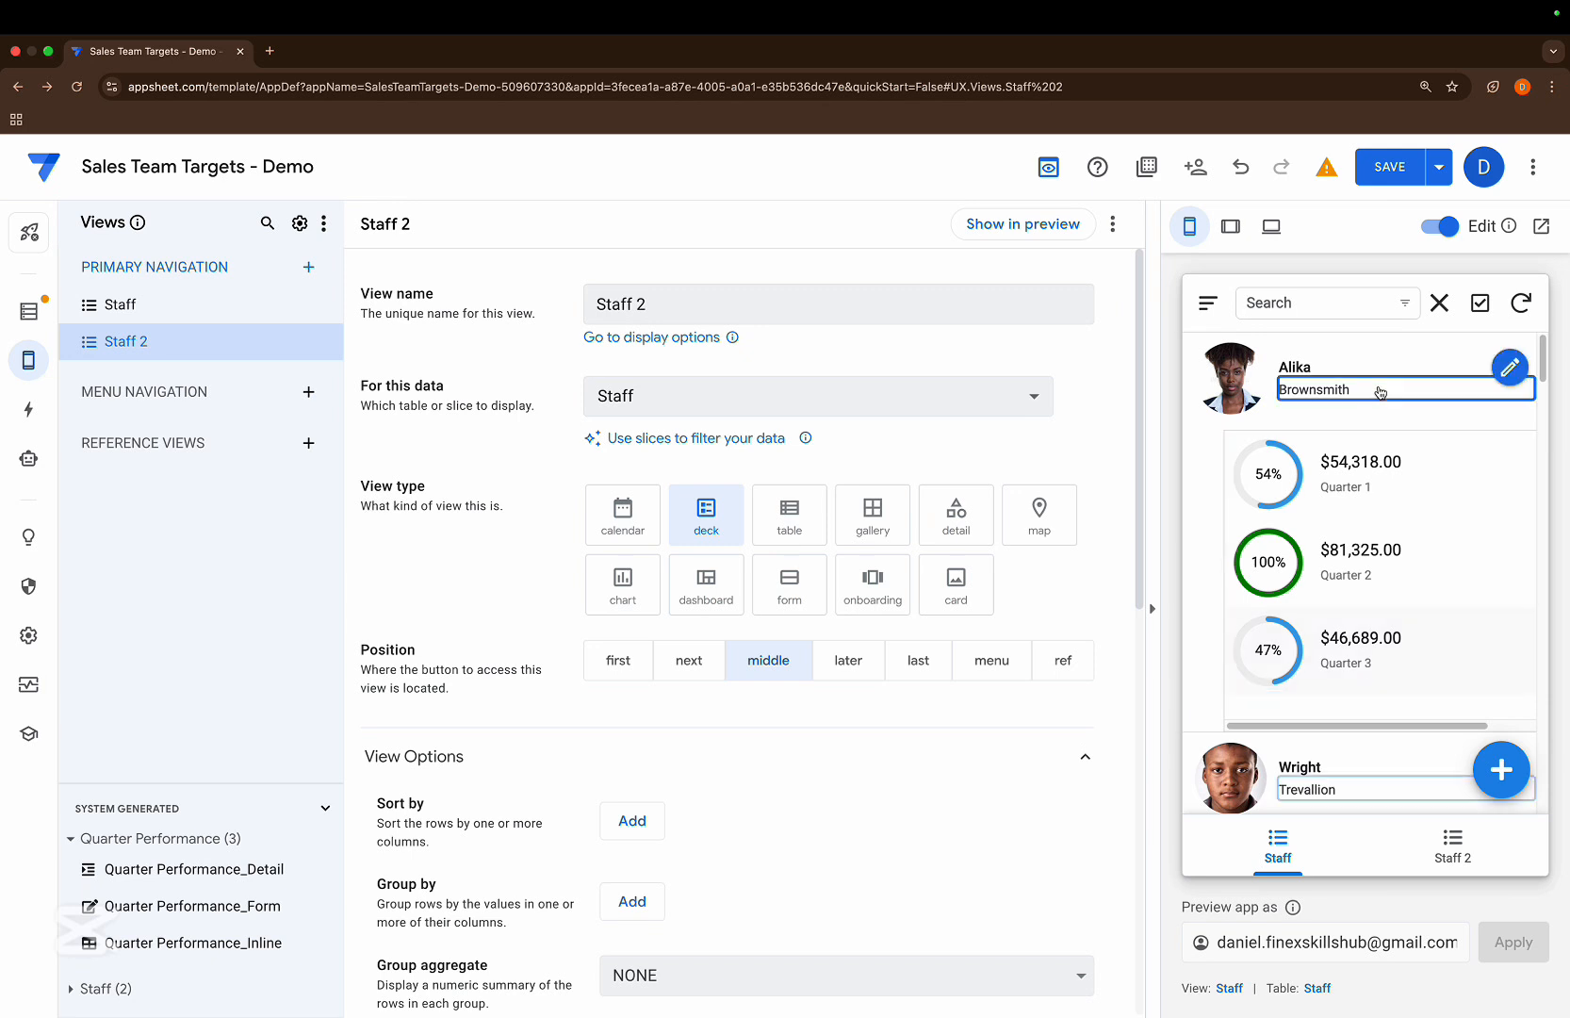
- In the Demo app, open the first staff record and set the Staff table's Edit action position to Prominent
left_click(1378, 392)
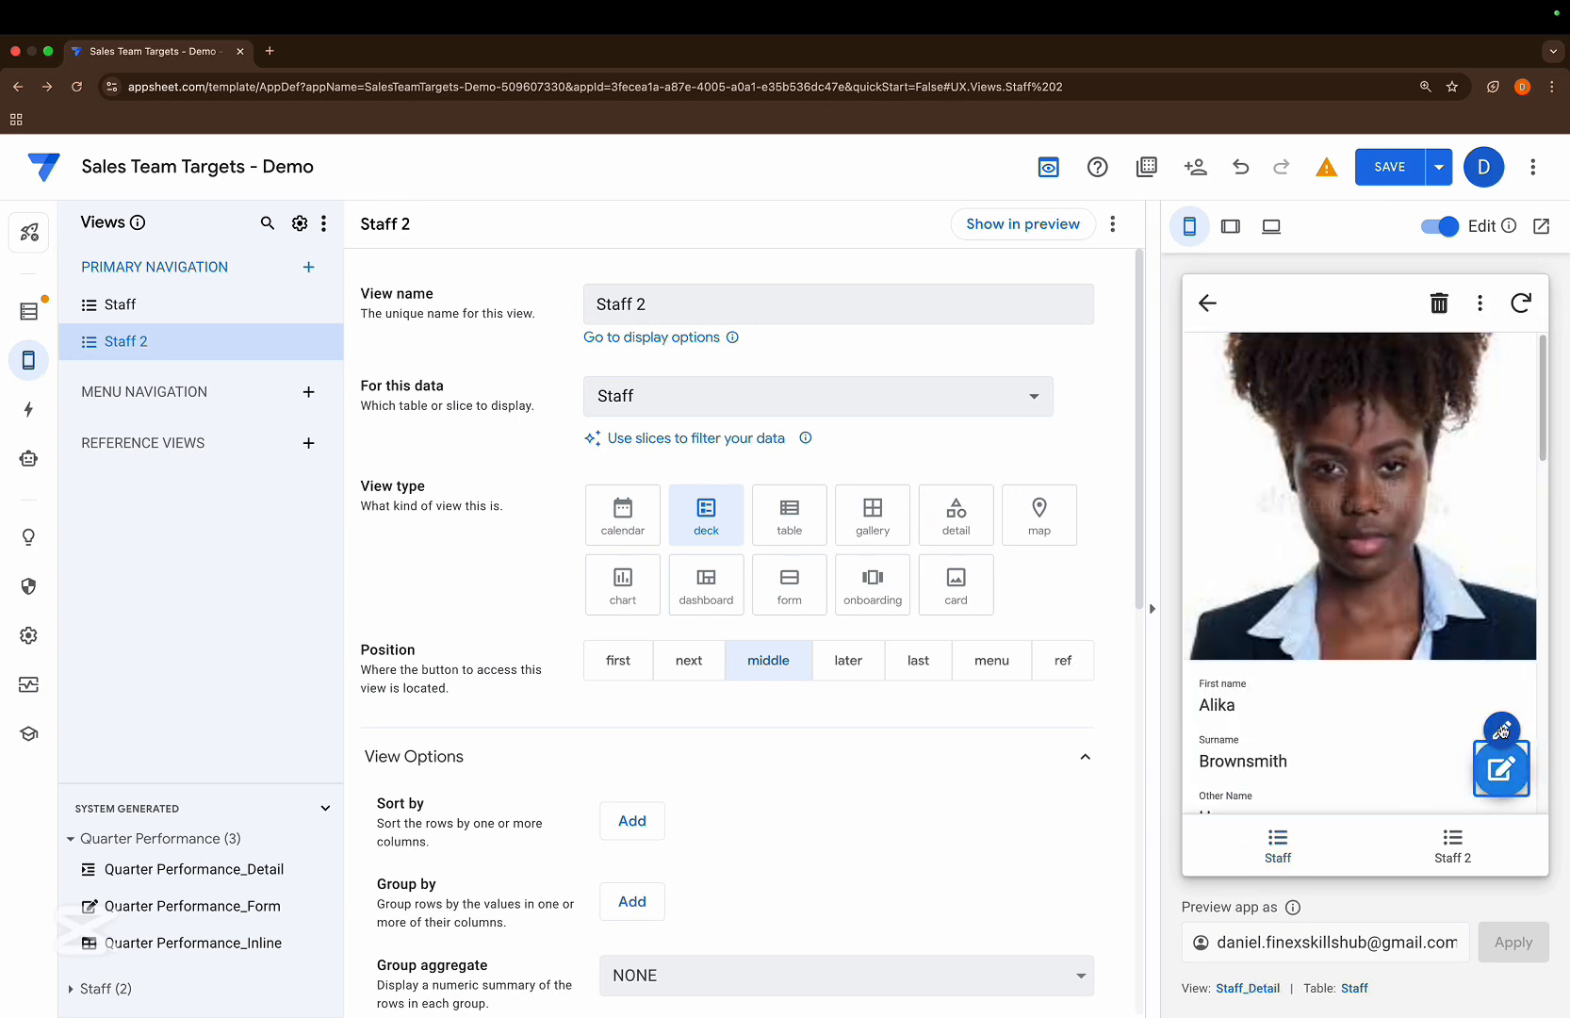
left_click(1502, 728)
left_click(812, 687)
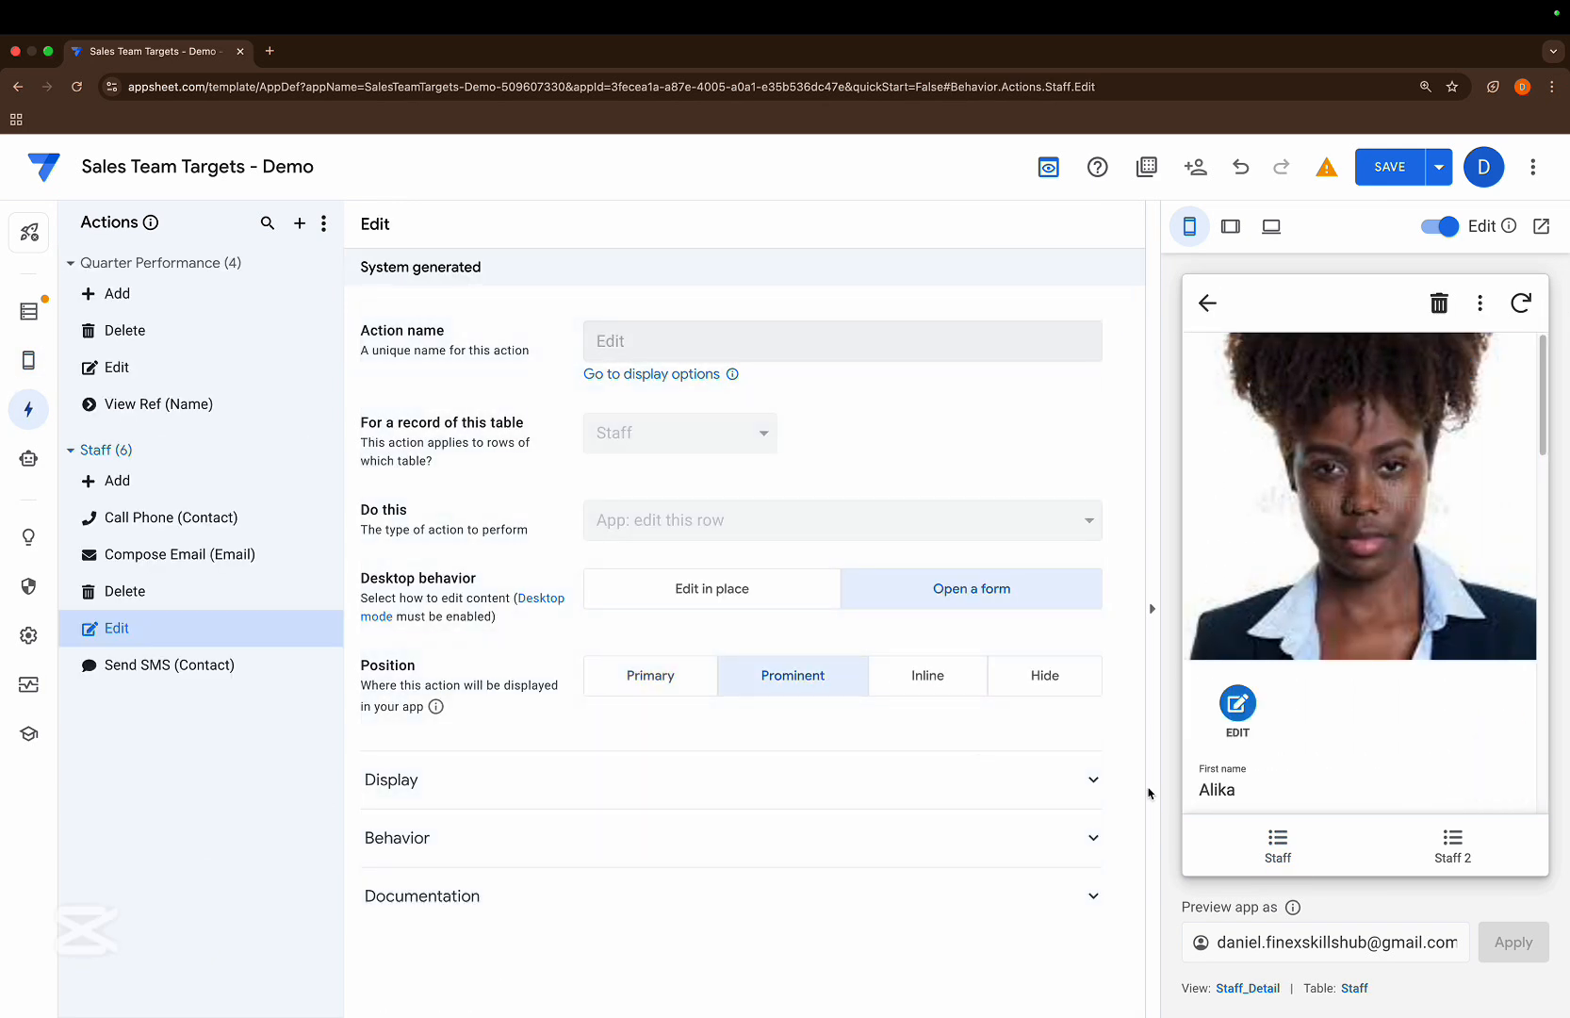
scroll(1355, 709, "down", 3)
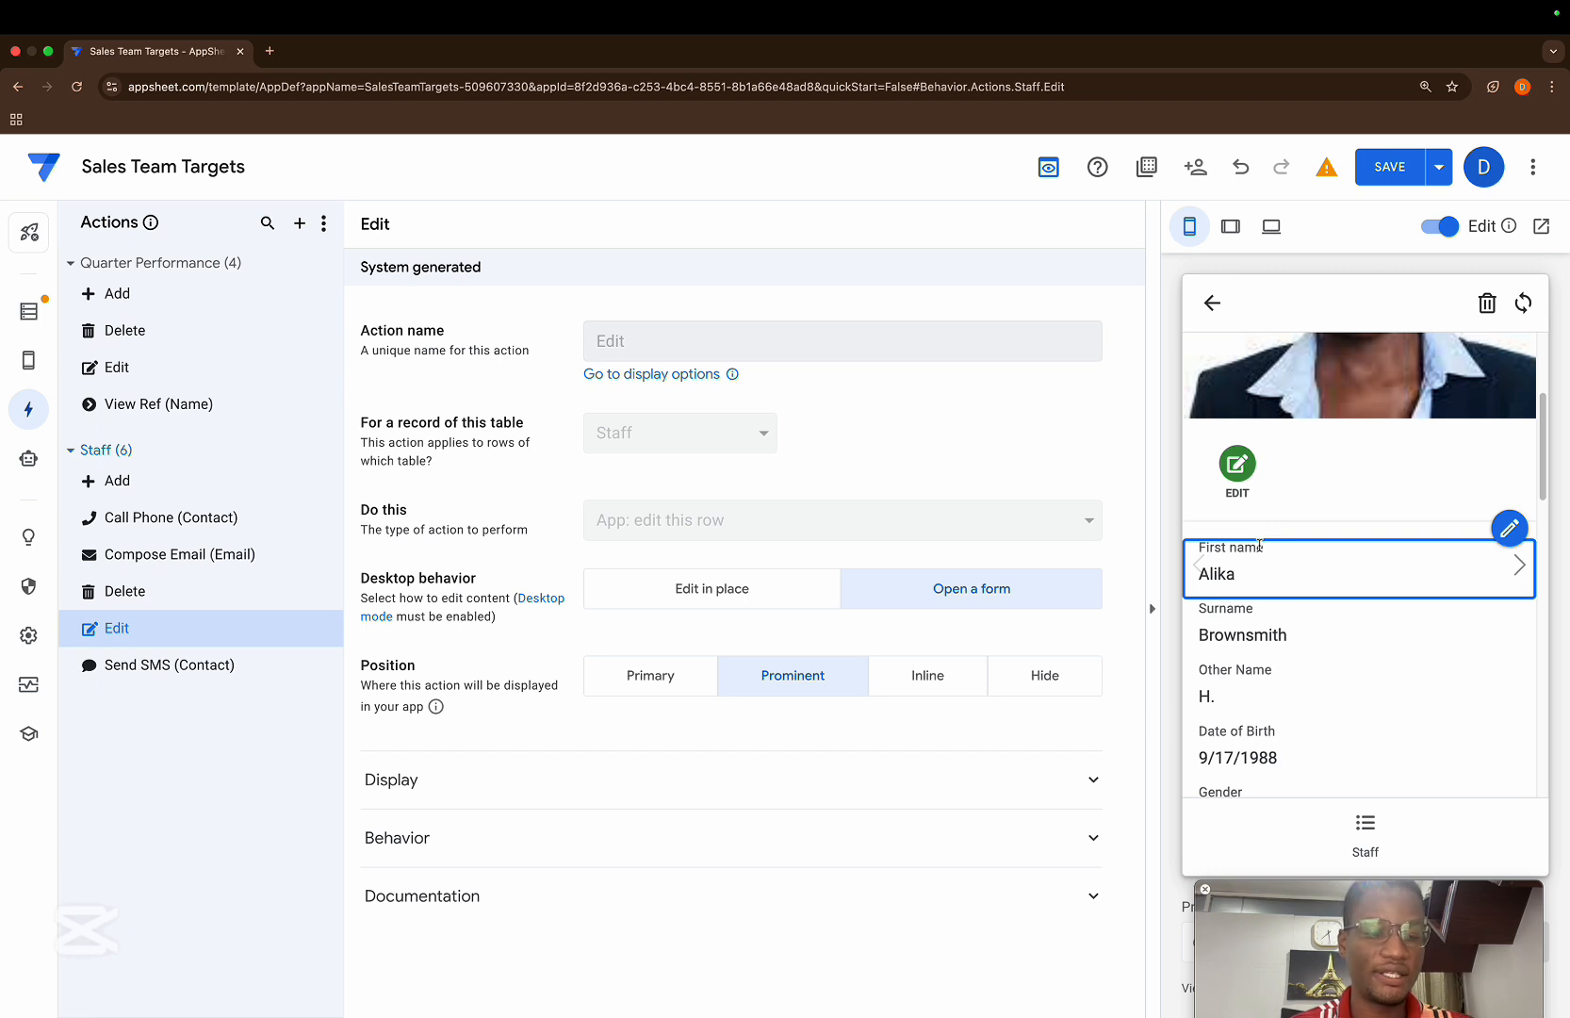
- In Sales Team Targets, open the Staff table's Add action from the Staff list preview and create six duplicates of it
left_click(1360, 829)
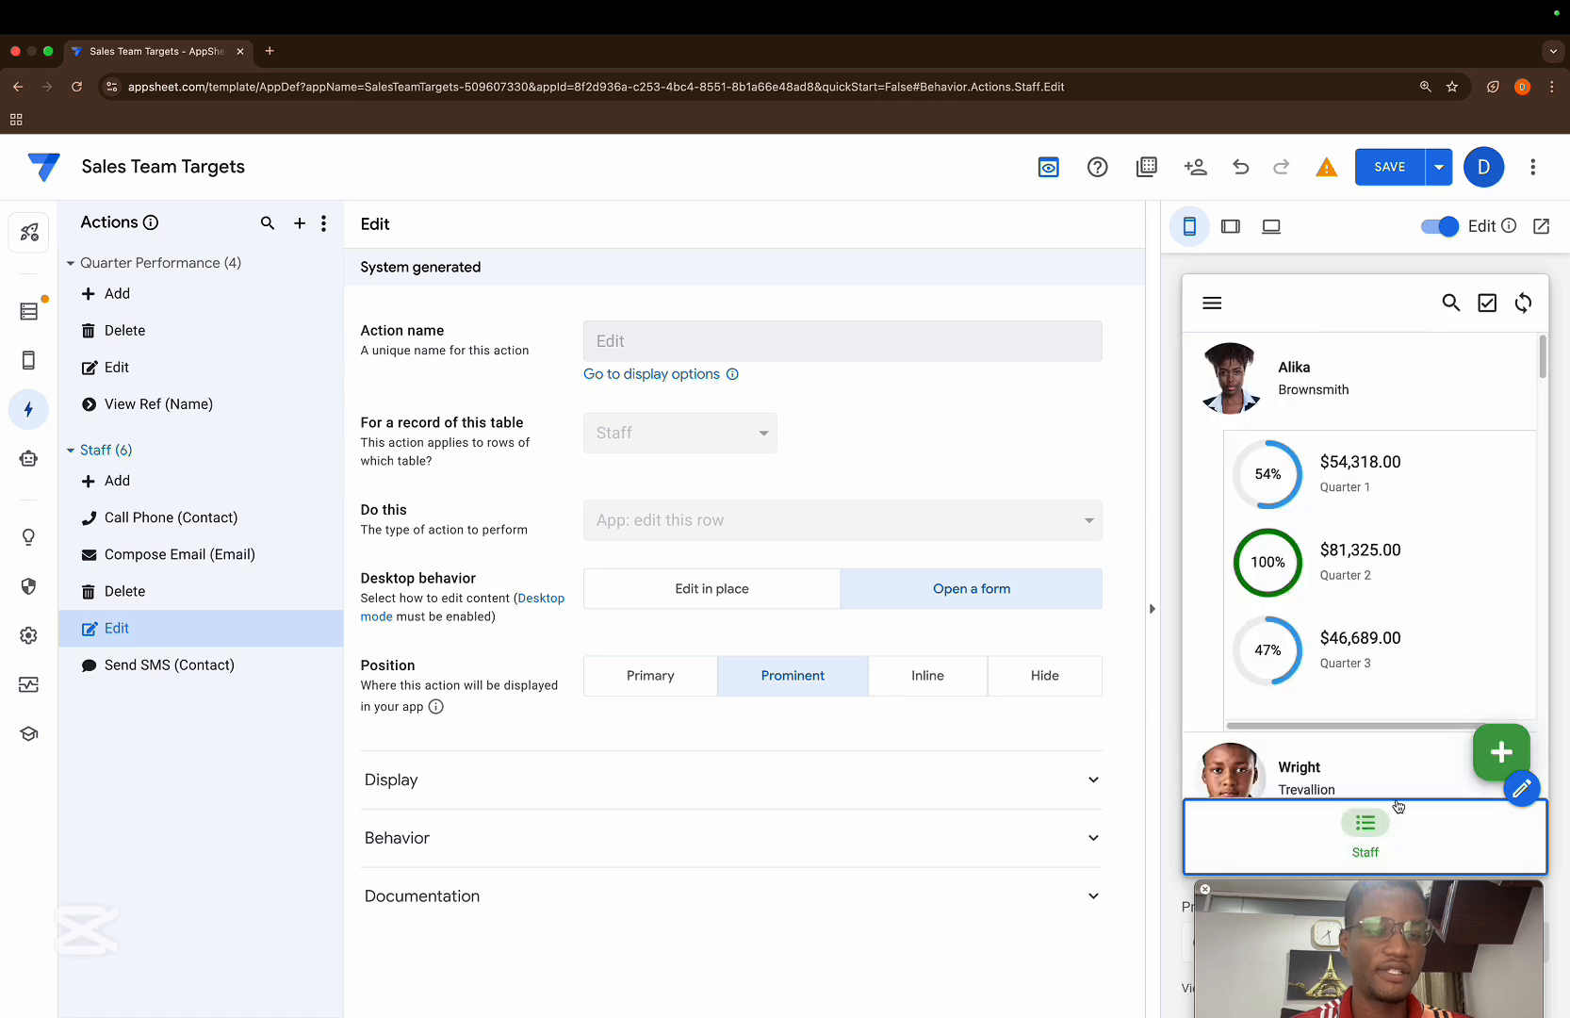
left_click(1480, 777)
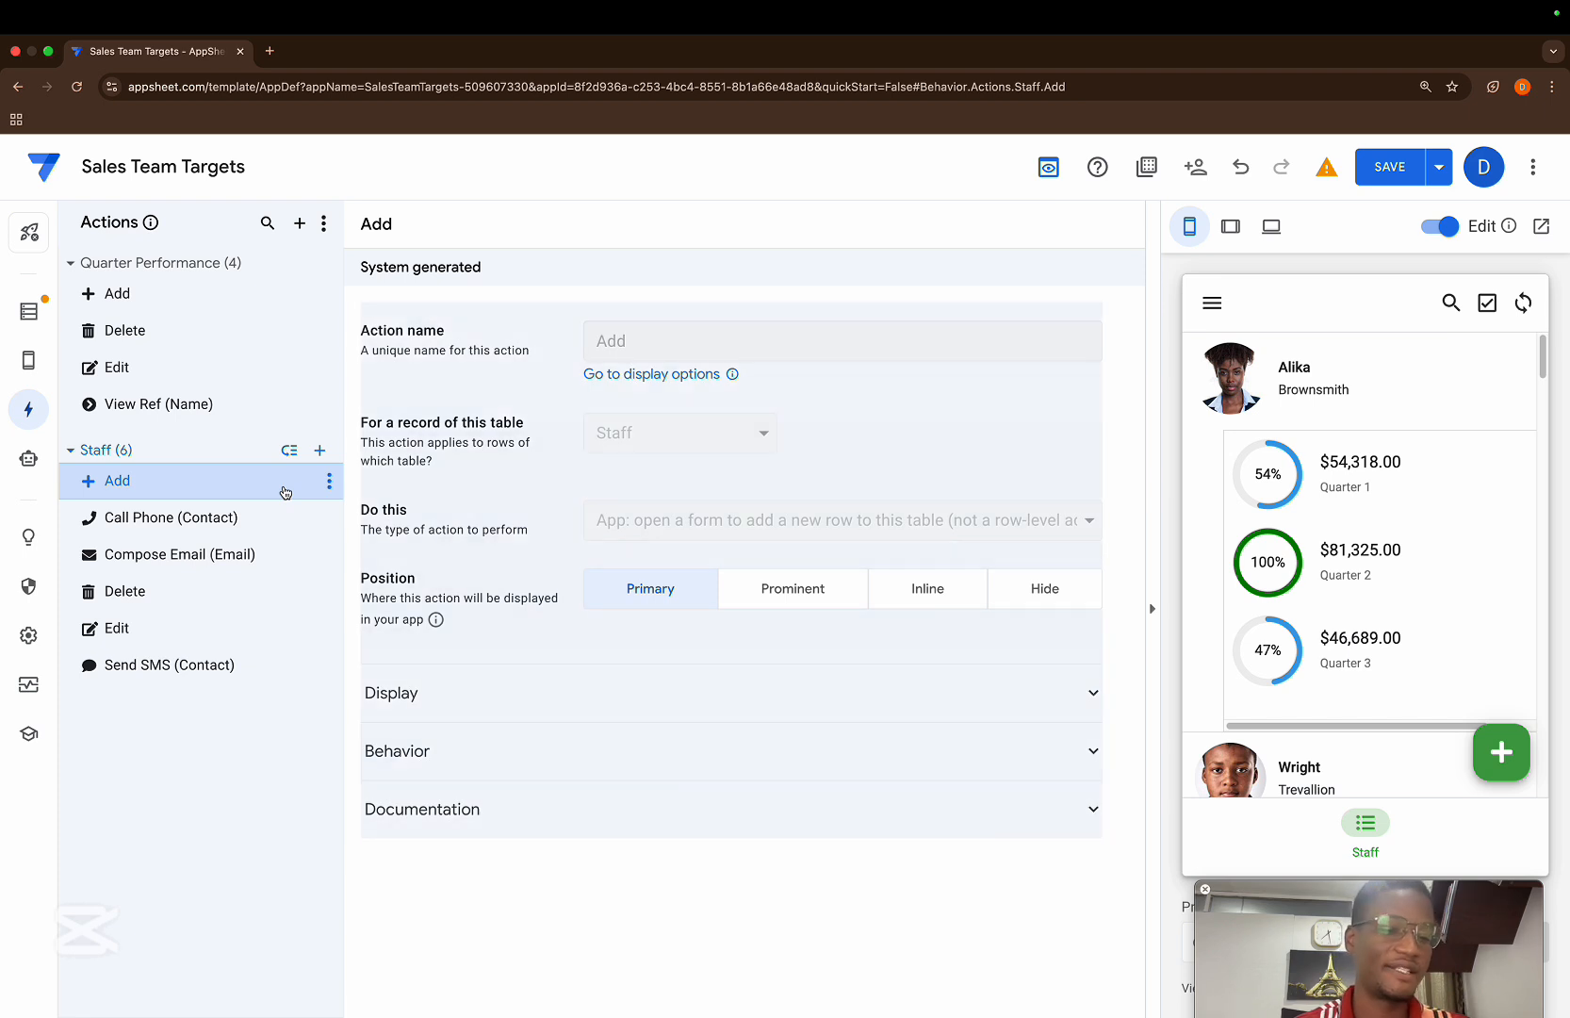
left_click(329, 482)
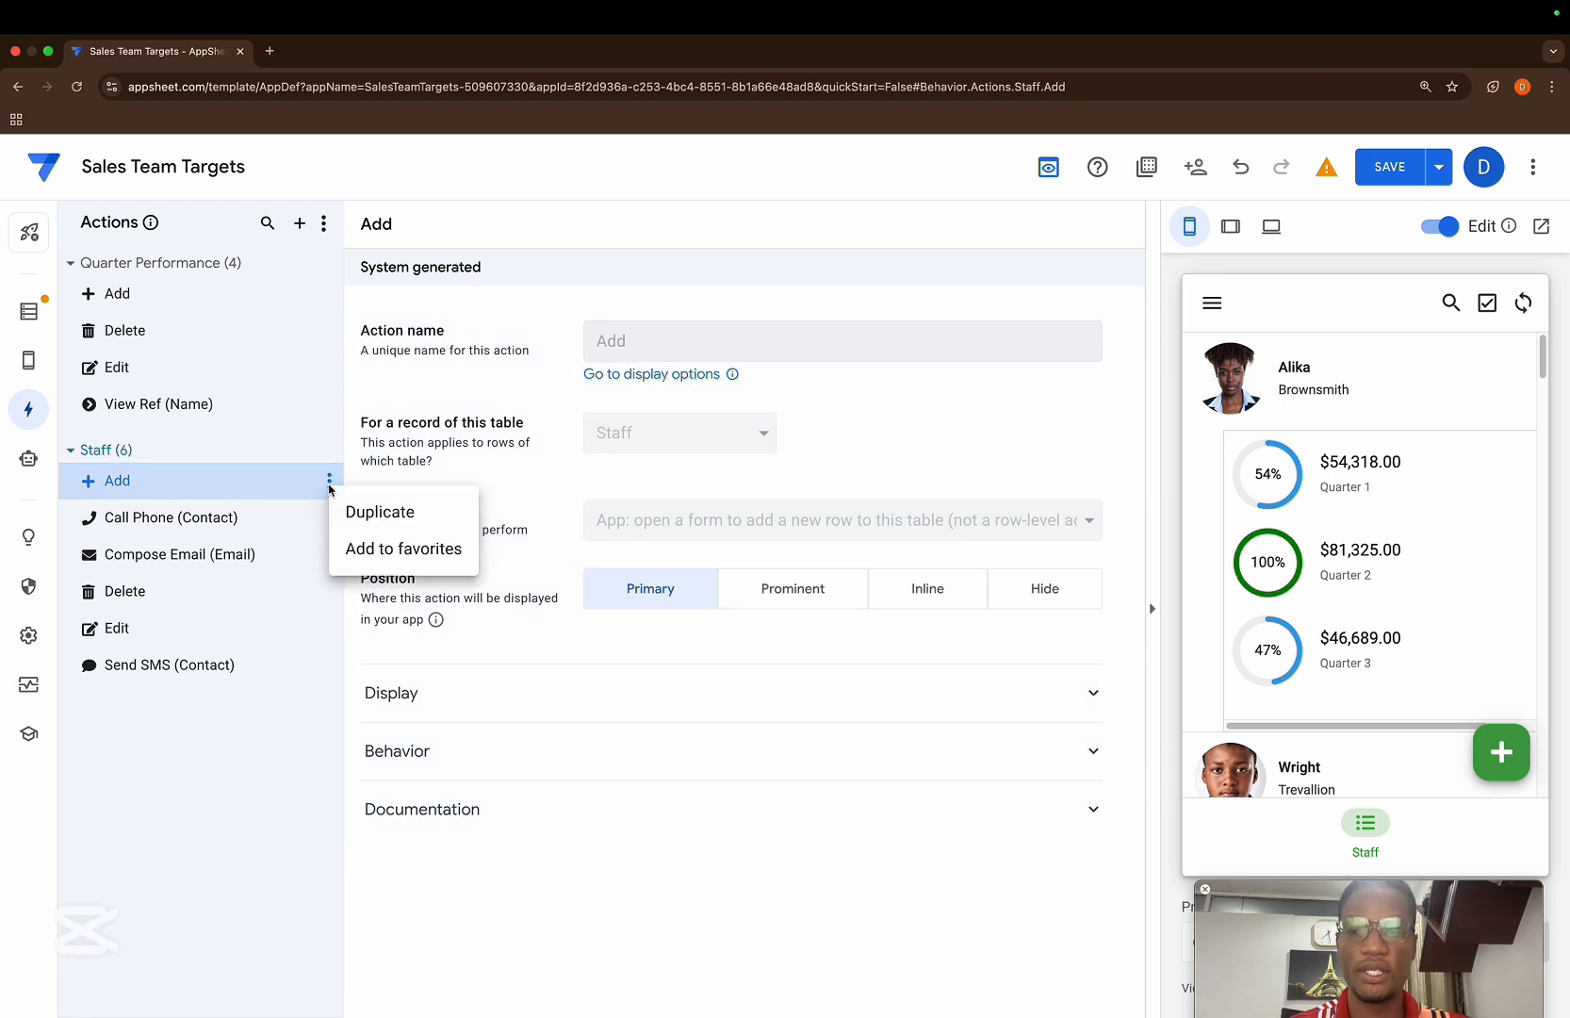
left_click(355, 512)
left_click(328, 482)
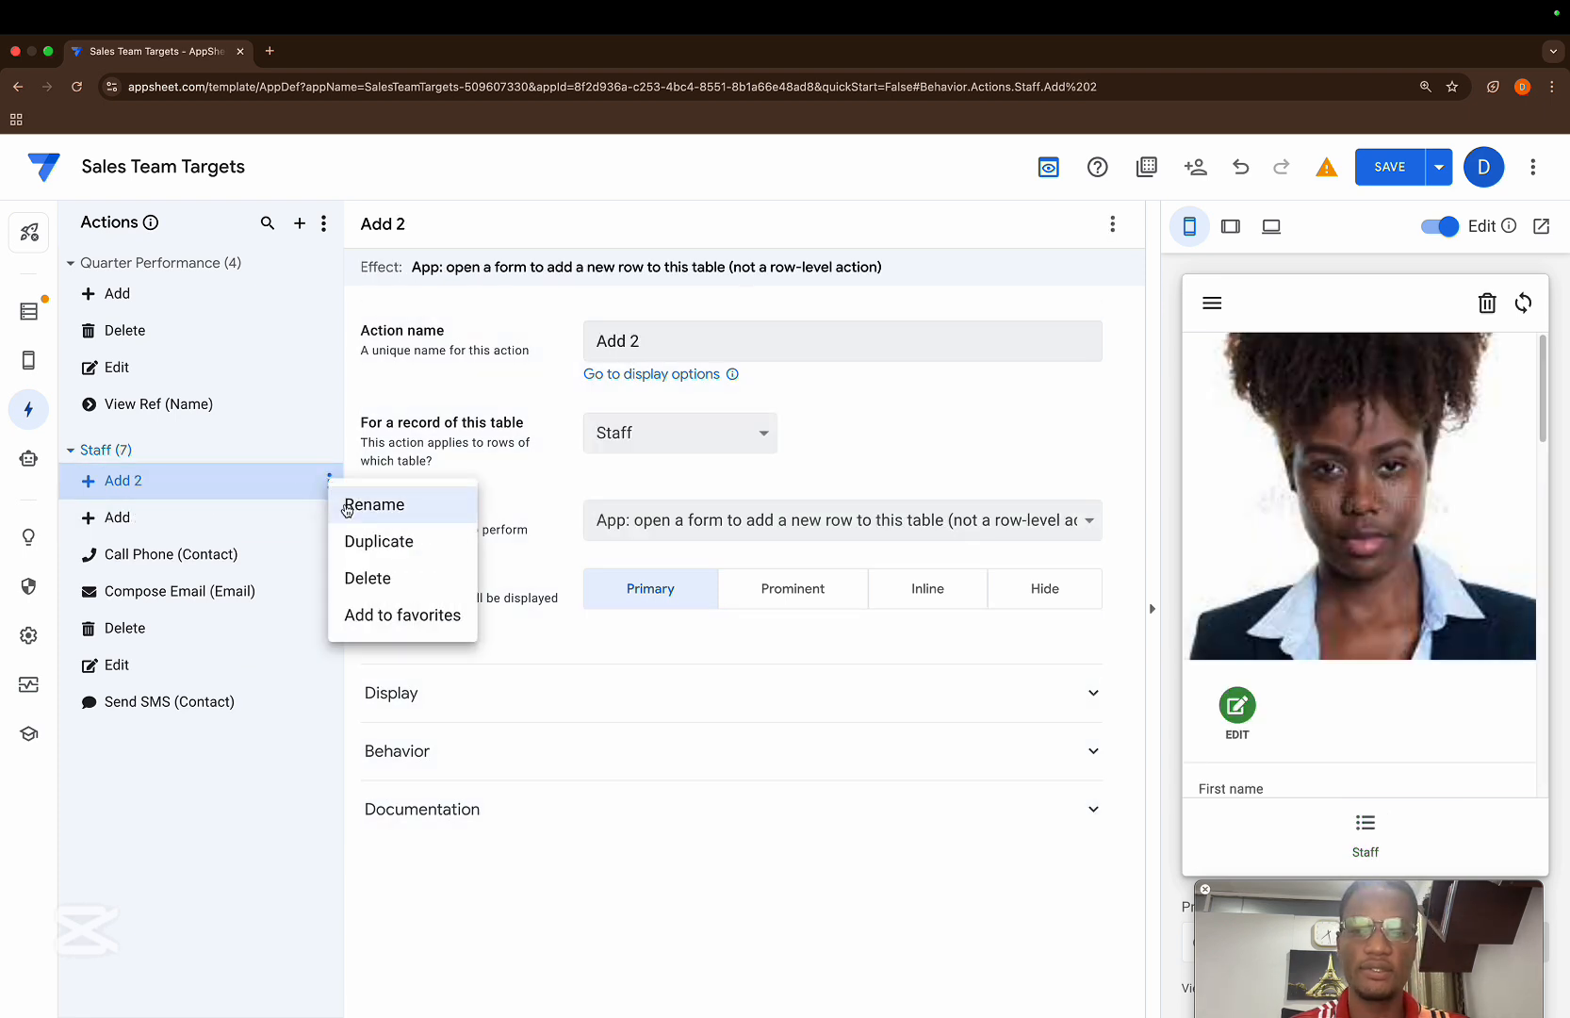
left_click(354, 541)
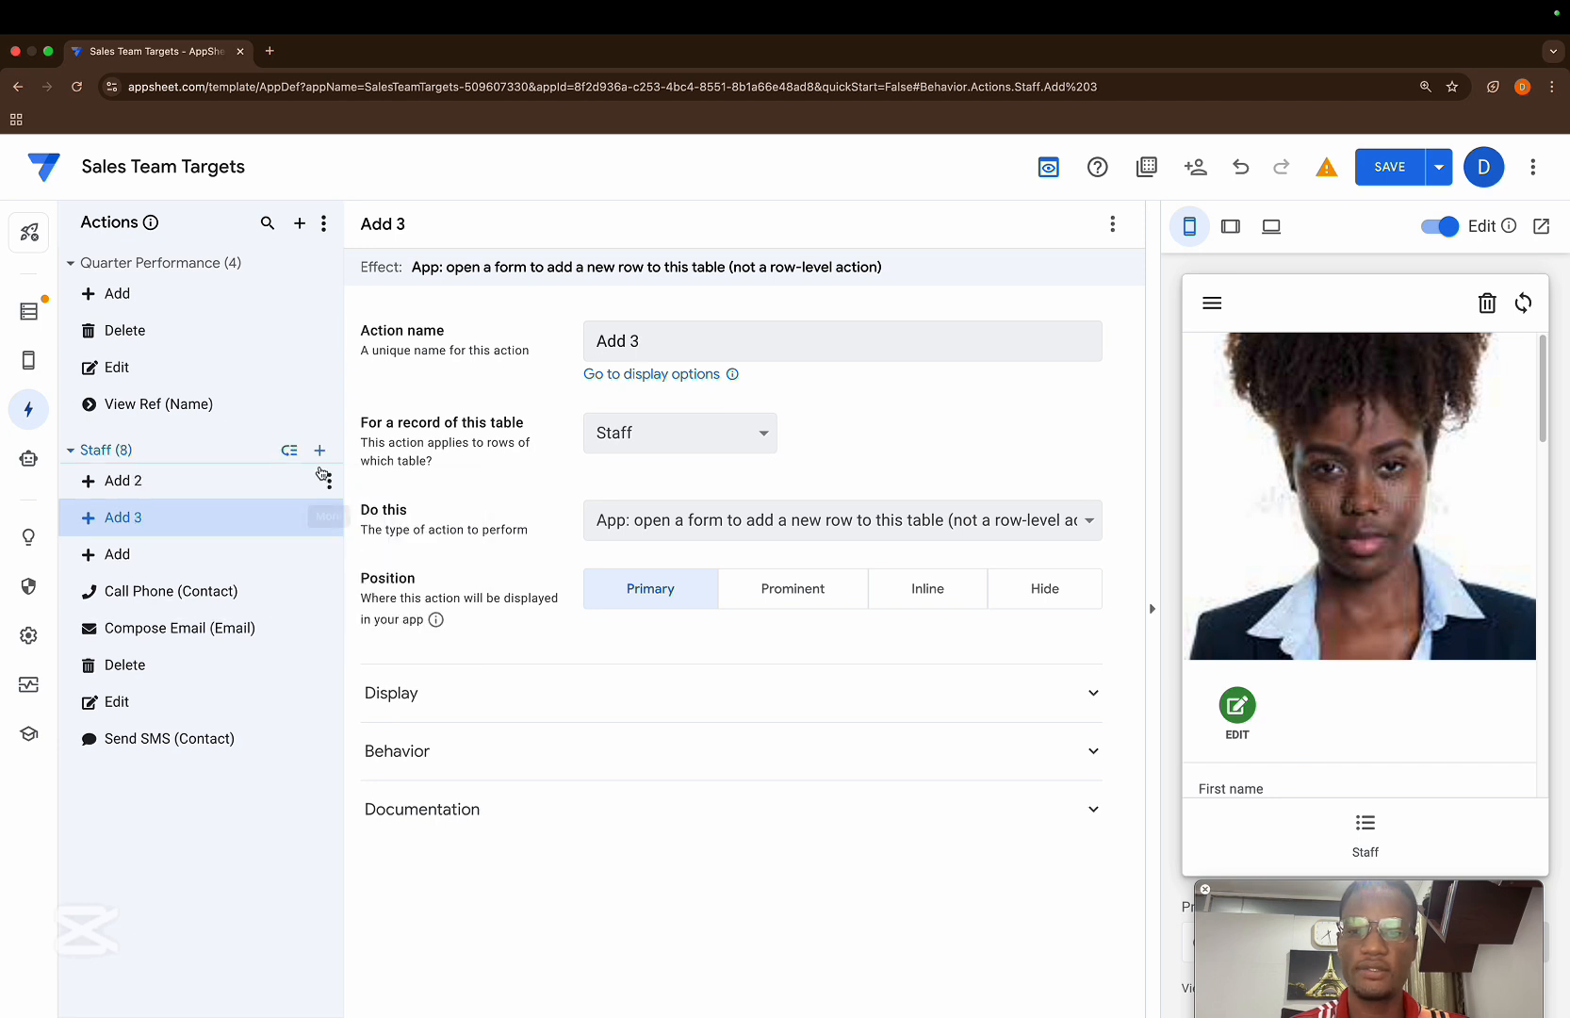
left_click(329, 481)
left_click(354, 541)
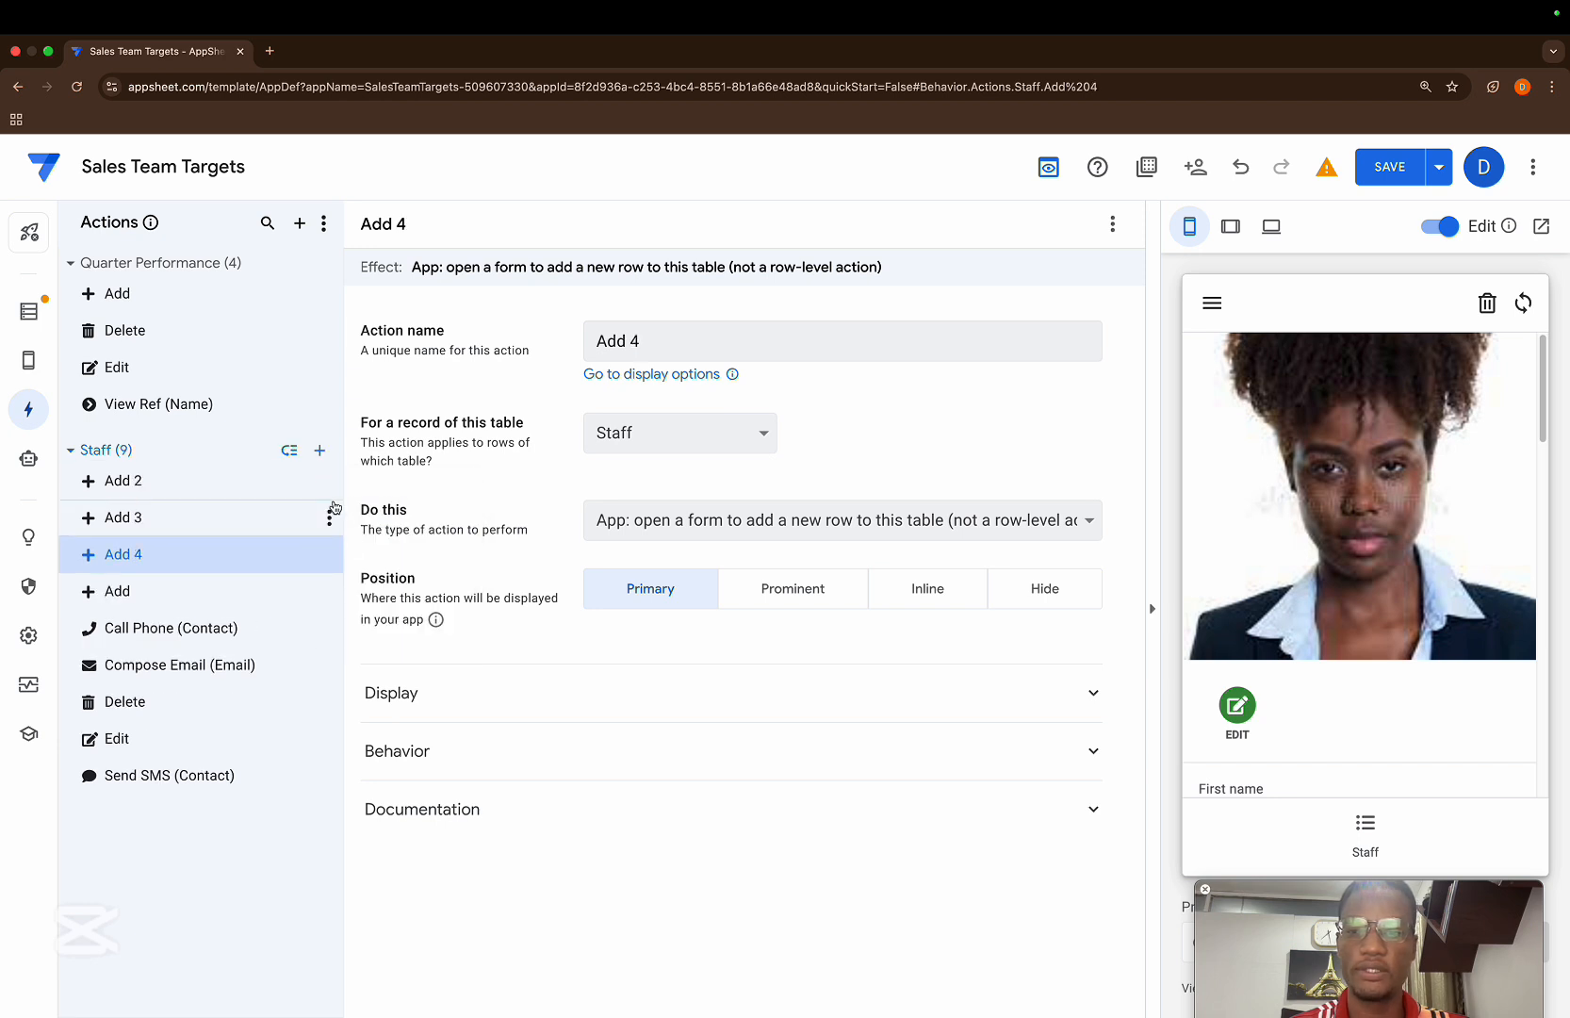
left_click(325, 486)
left_click(329, 482)
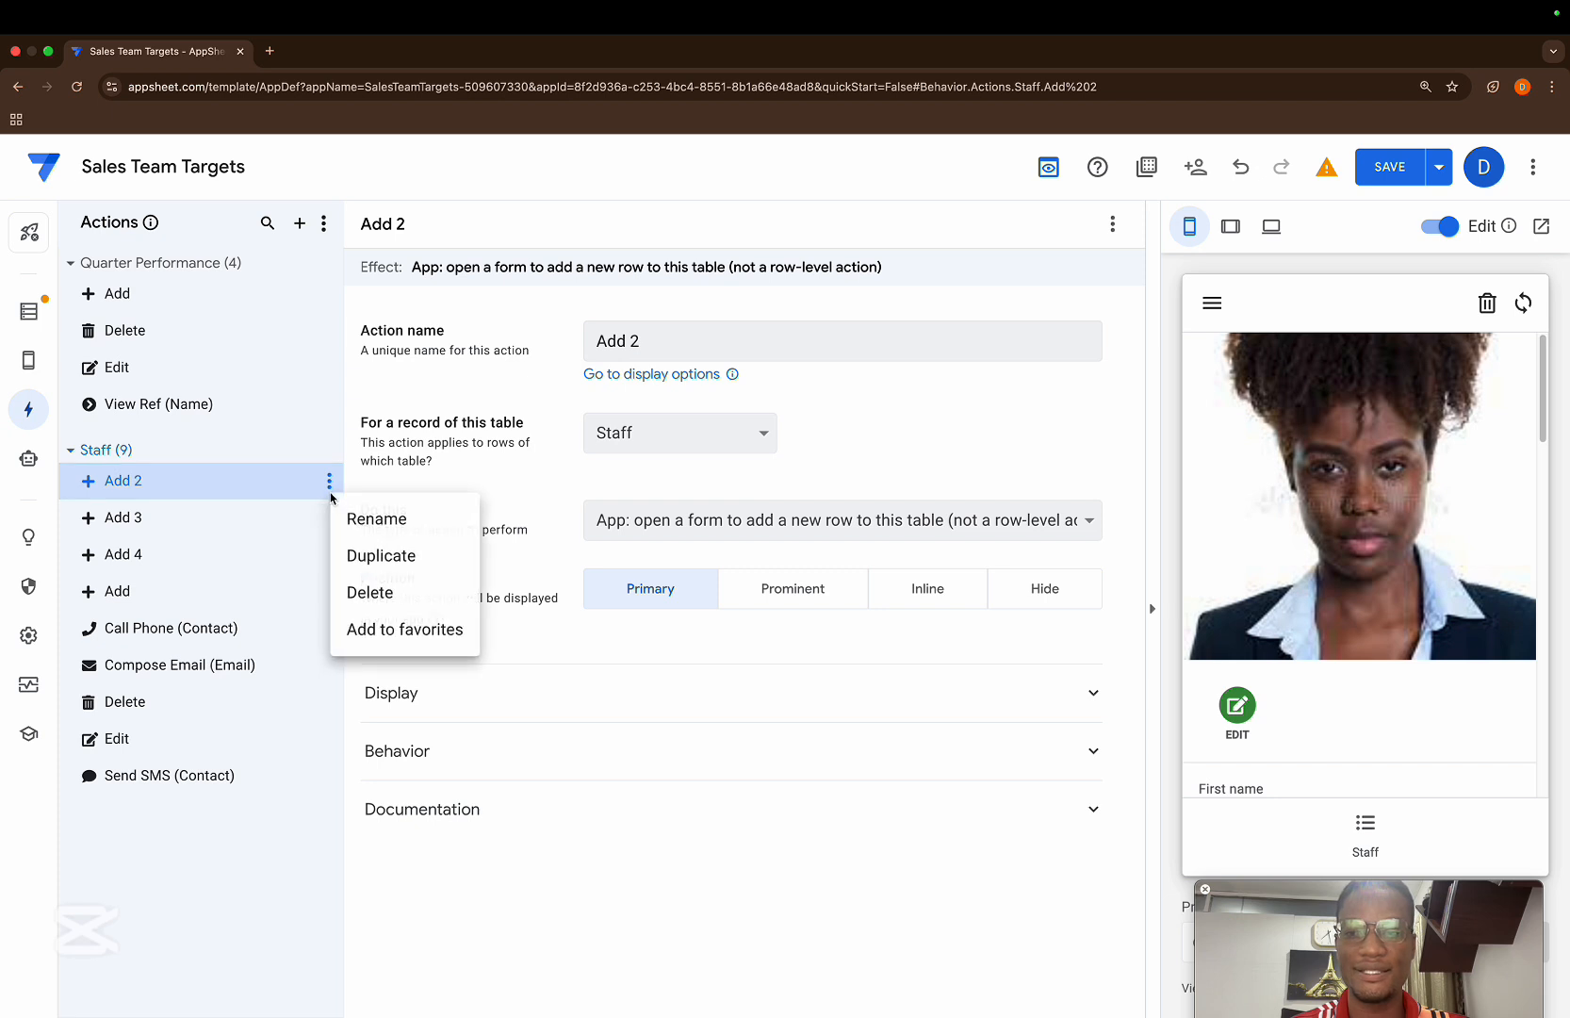
left_click(364, 558)
left_click(328, 482)
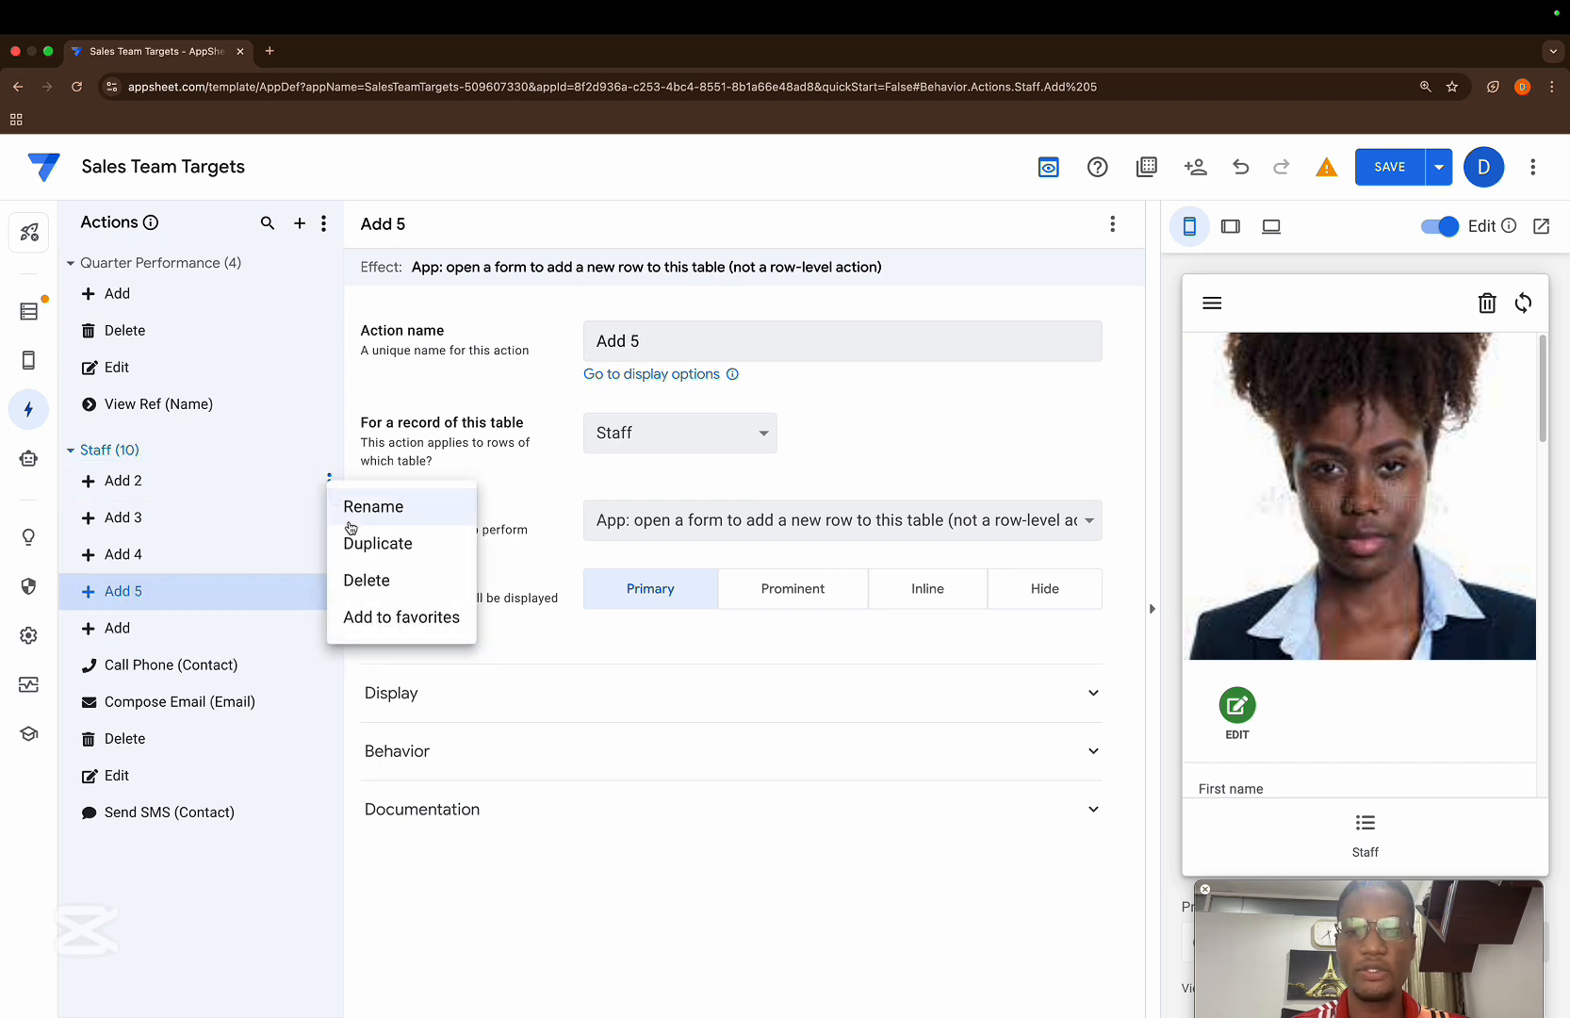
left_click(359, 542)
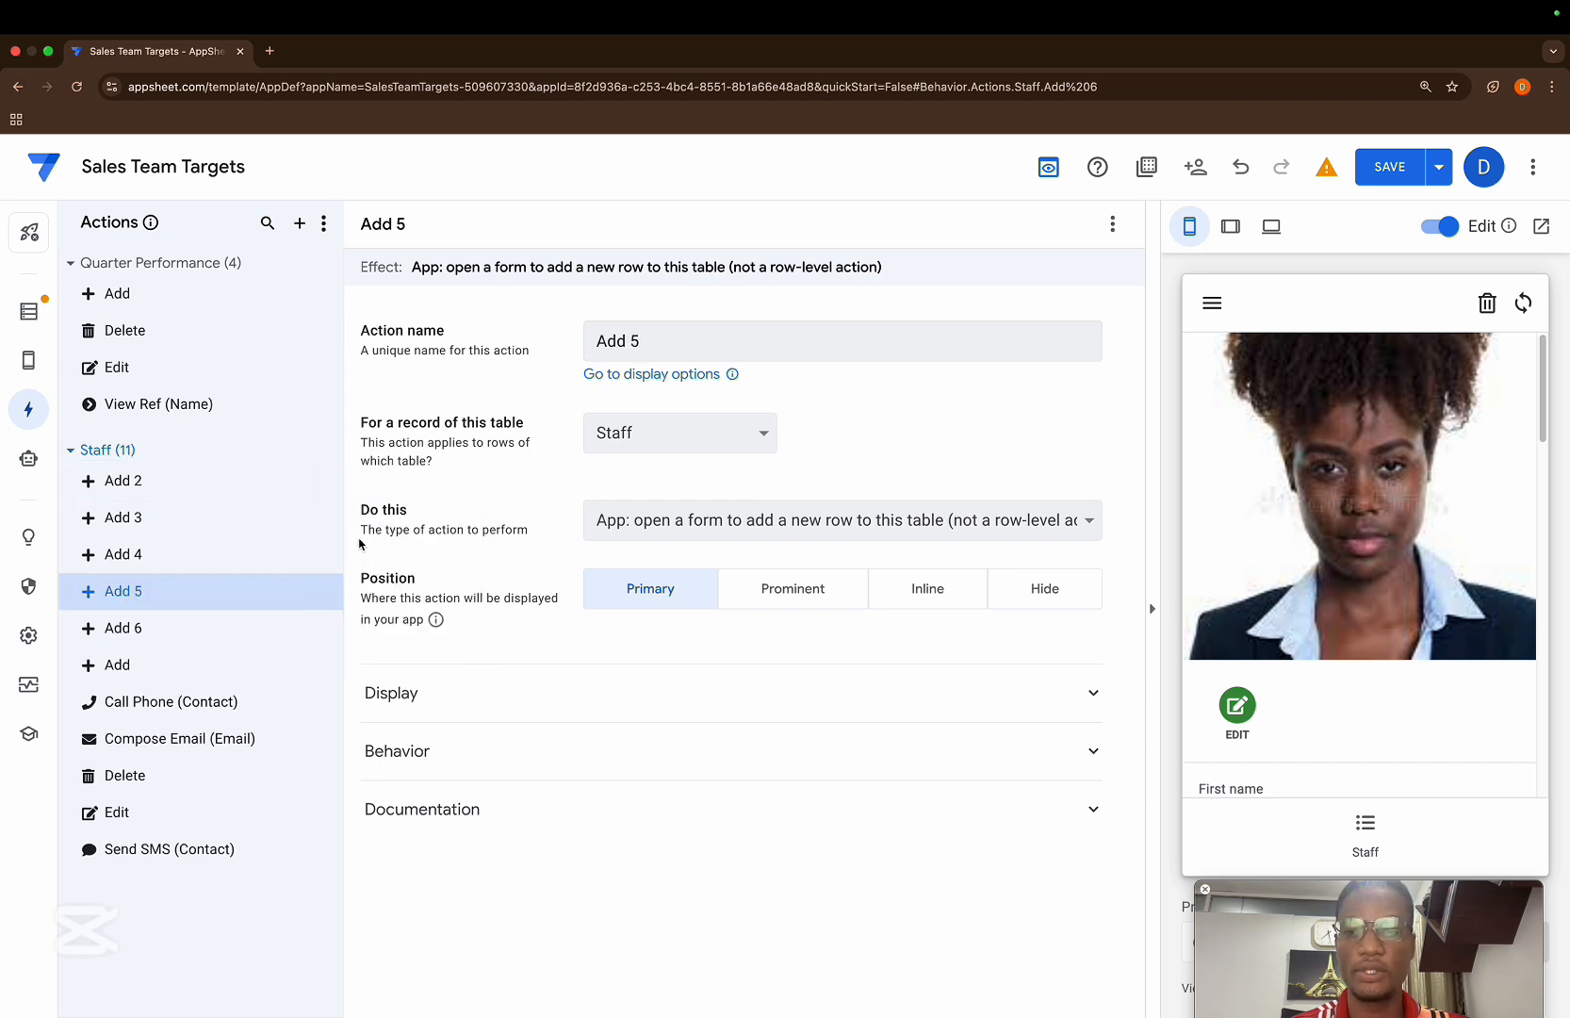
- Show the Staff list in the Sales Team Targets preview and expand and collapse its floating group of add actions
left_click(1363, 826)
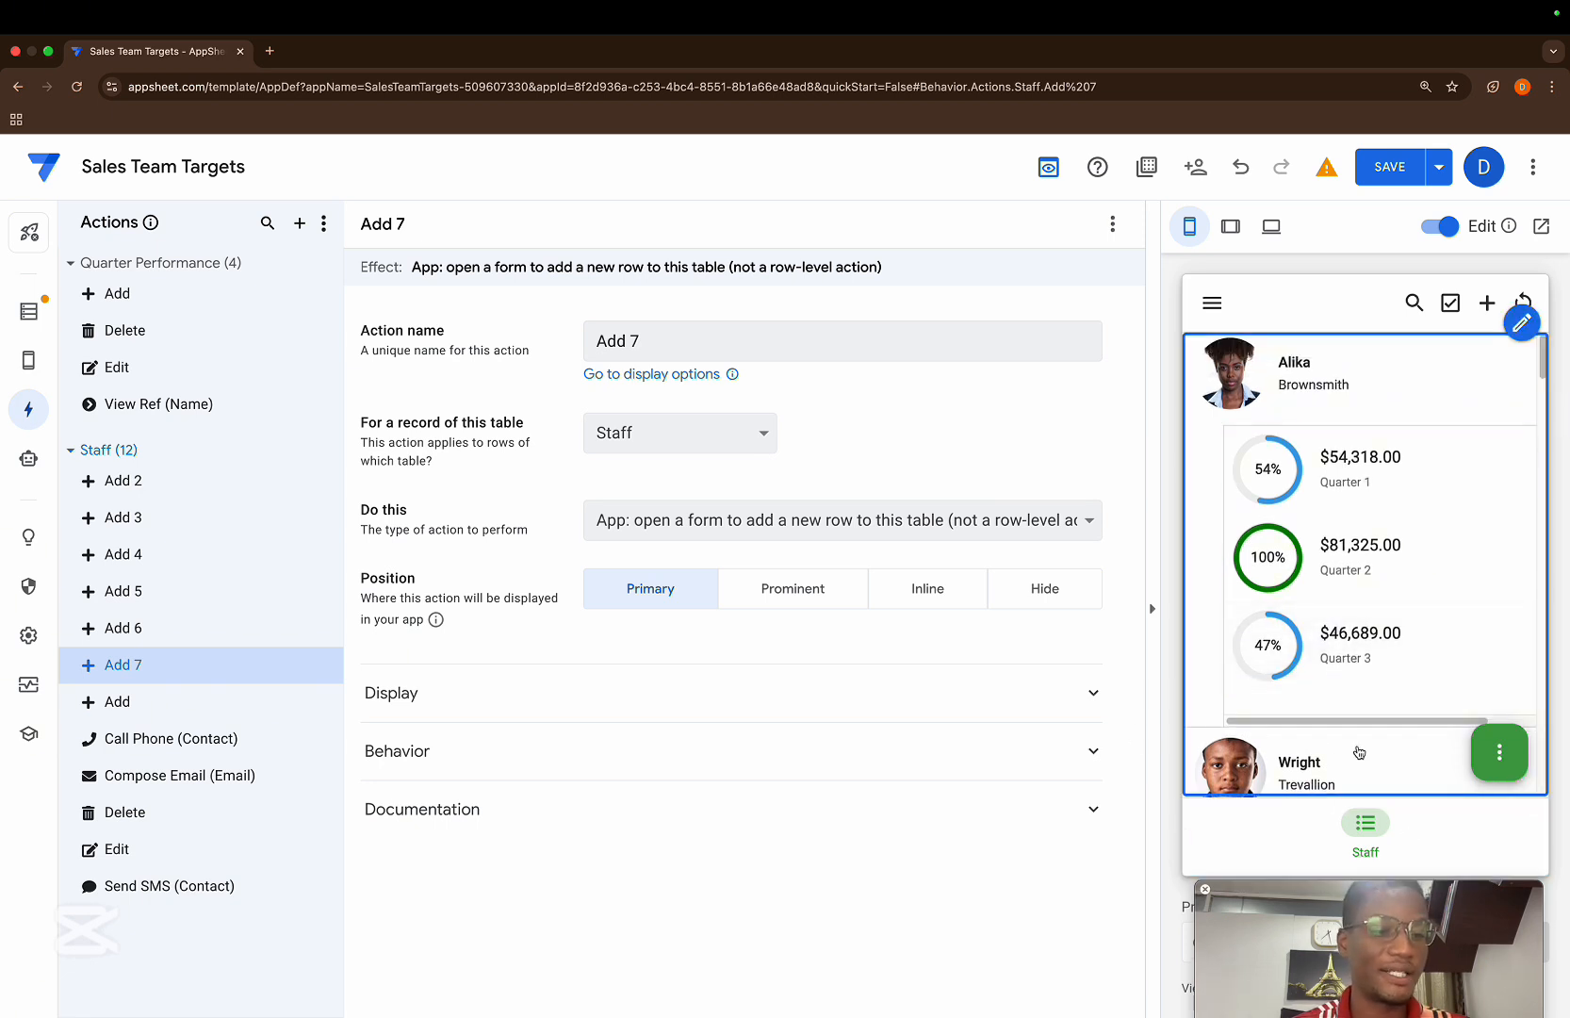
left_click(1499, 754)
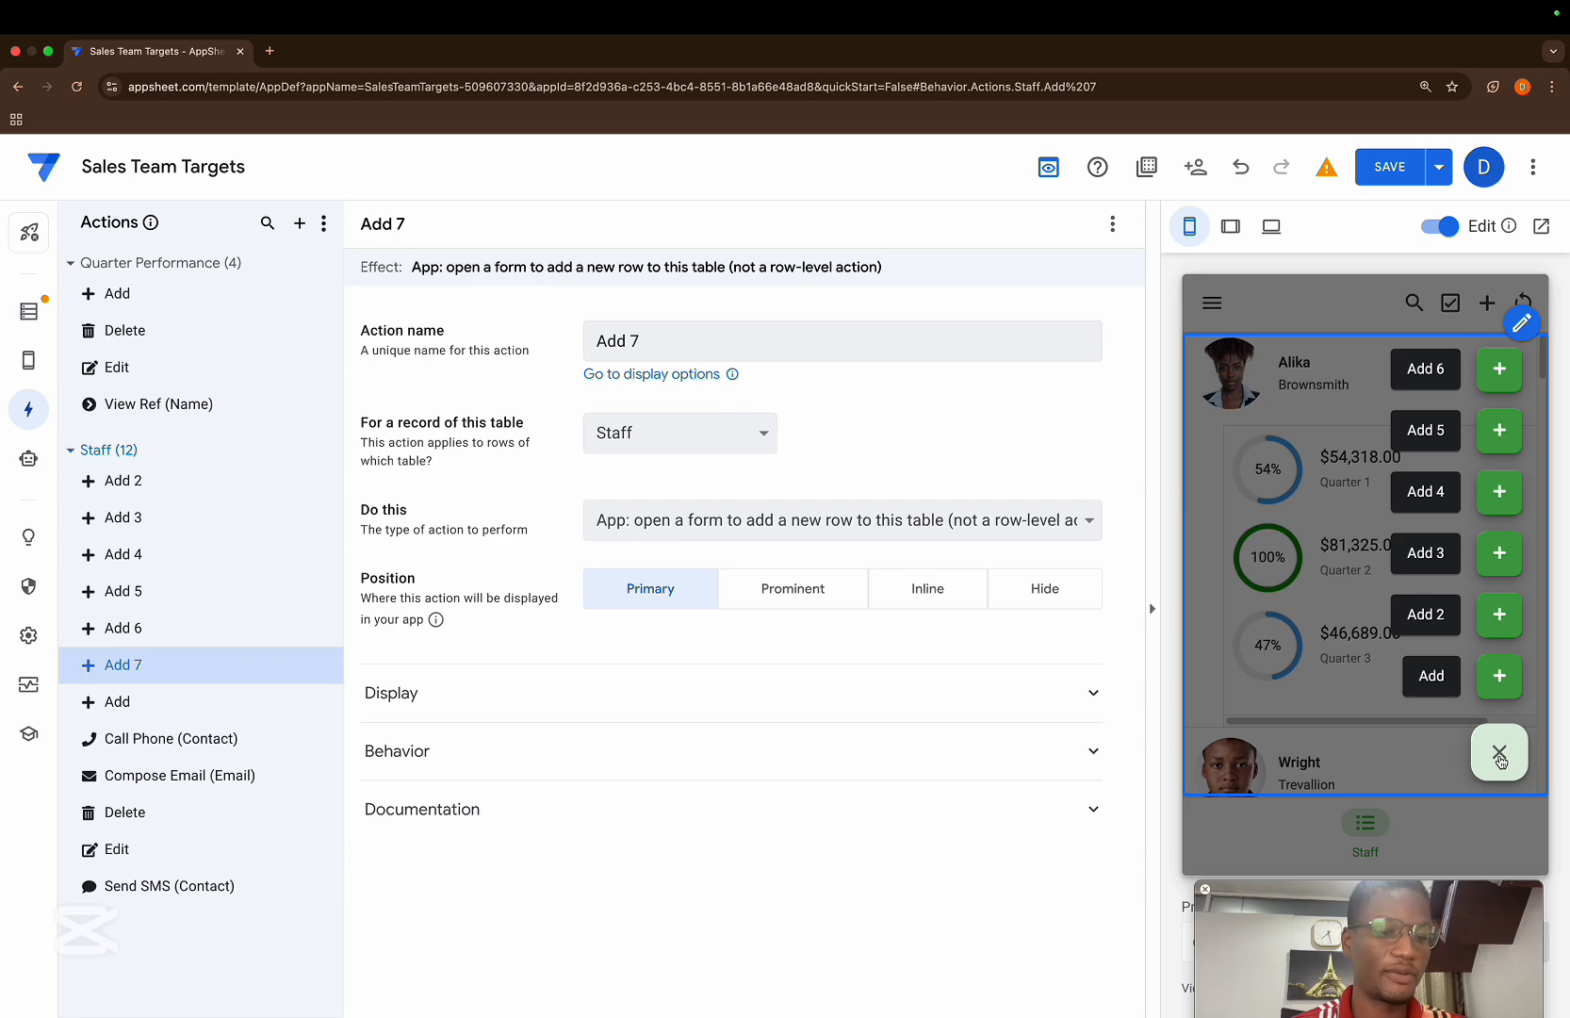
left_click(1500, 754)
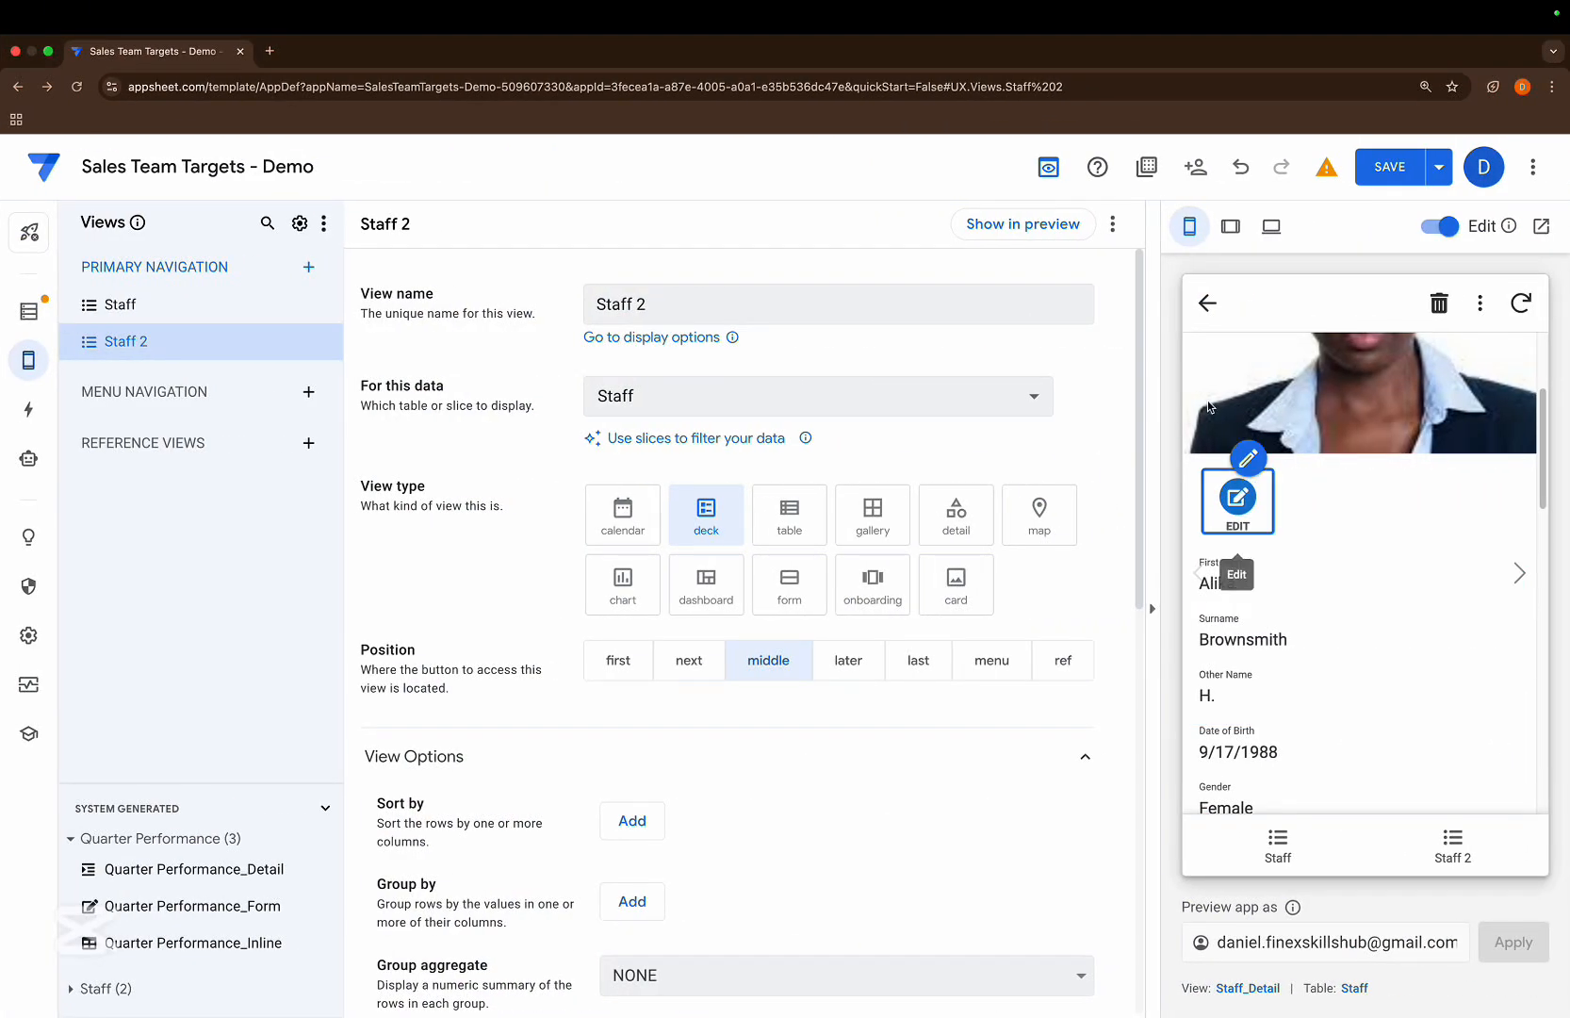
- In the Demo app, open the Staff table's Add action from the preview, duplicate it three times and check the Staff list
left_click(1277, 842)
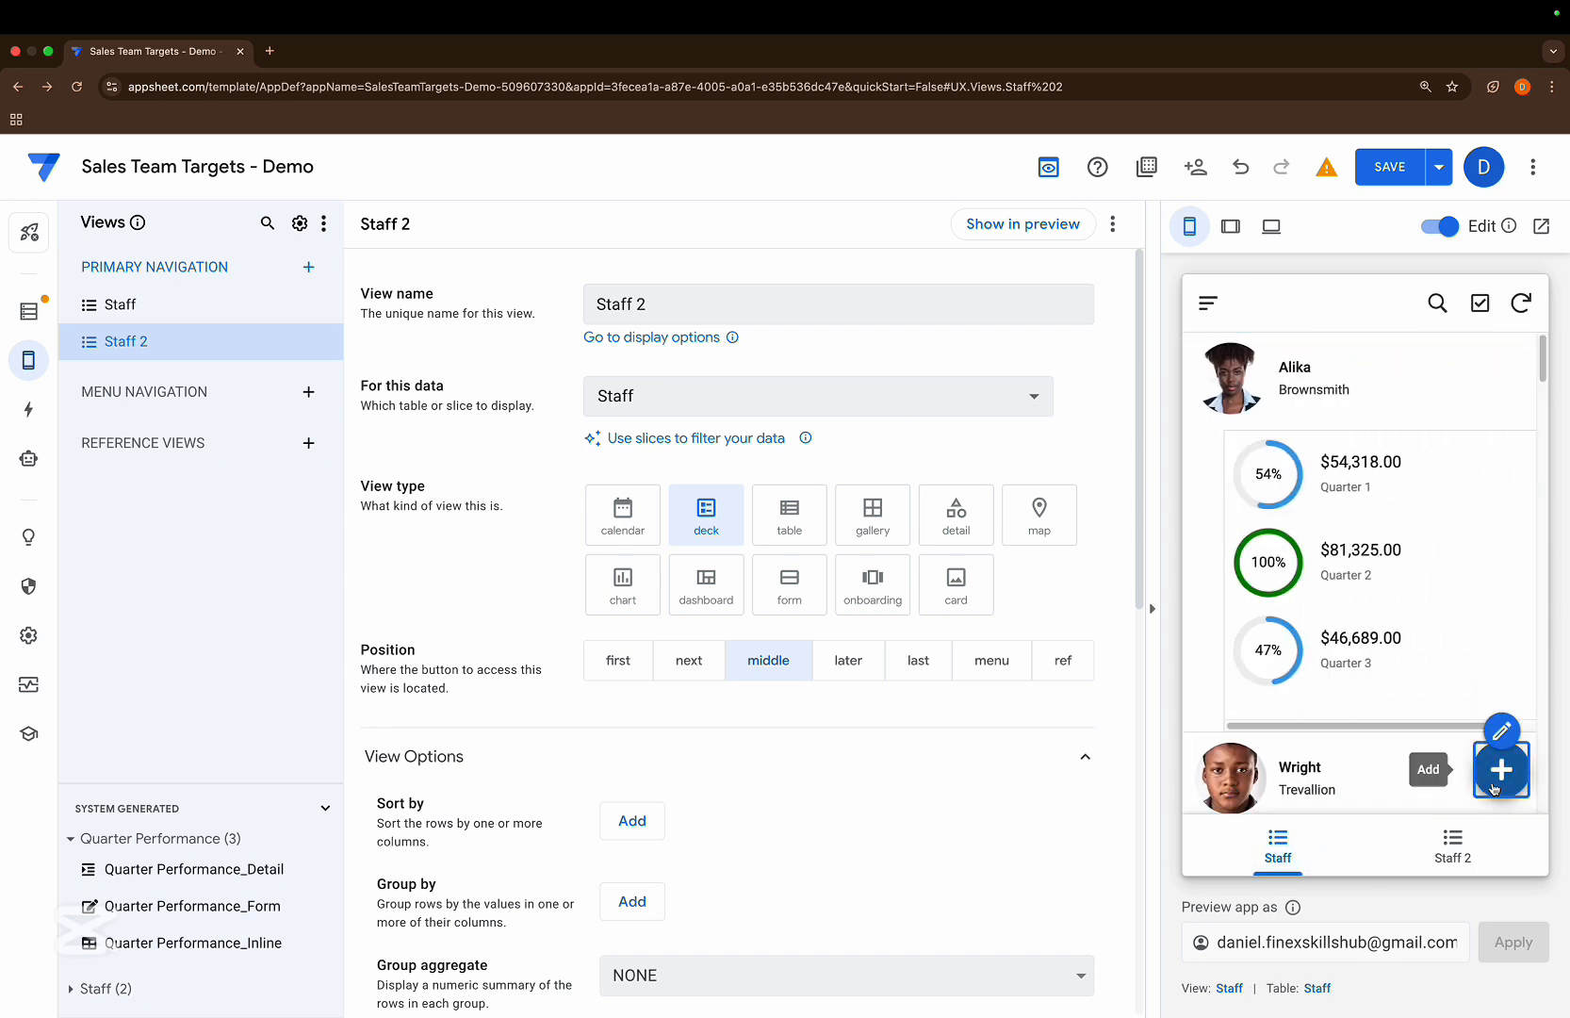
left_click(1502, 733)
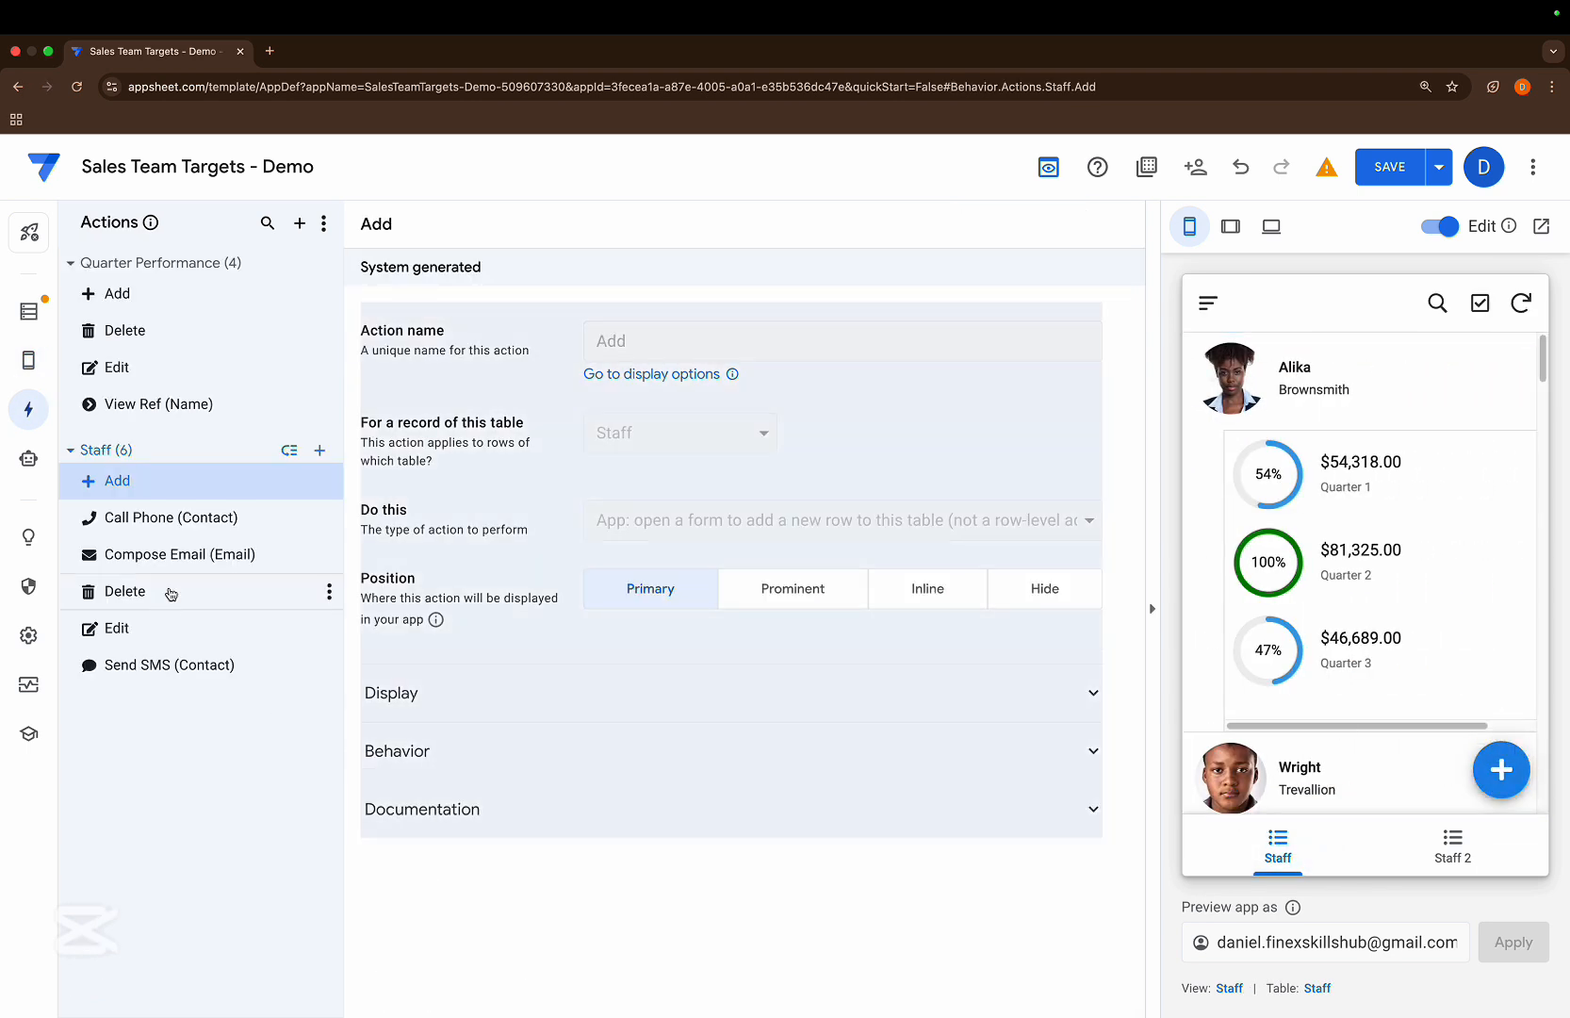
left_click(331, 487)
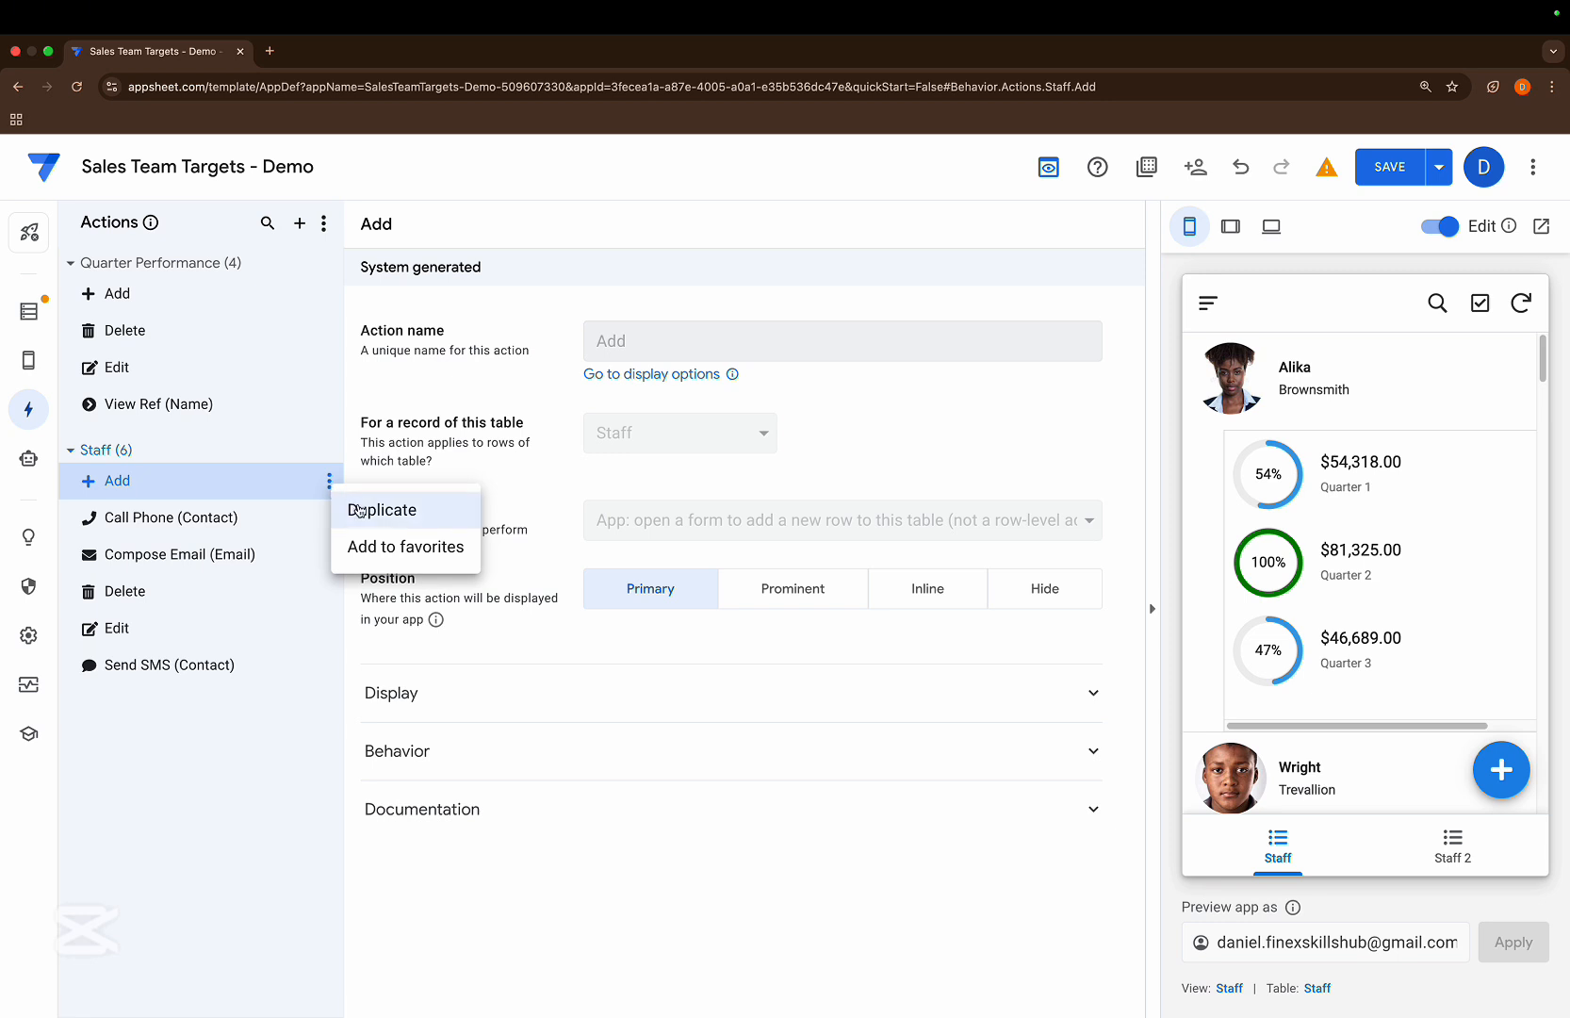
left_click(357, 510)
left_click(329, 488)
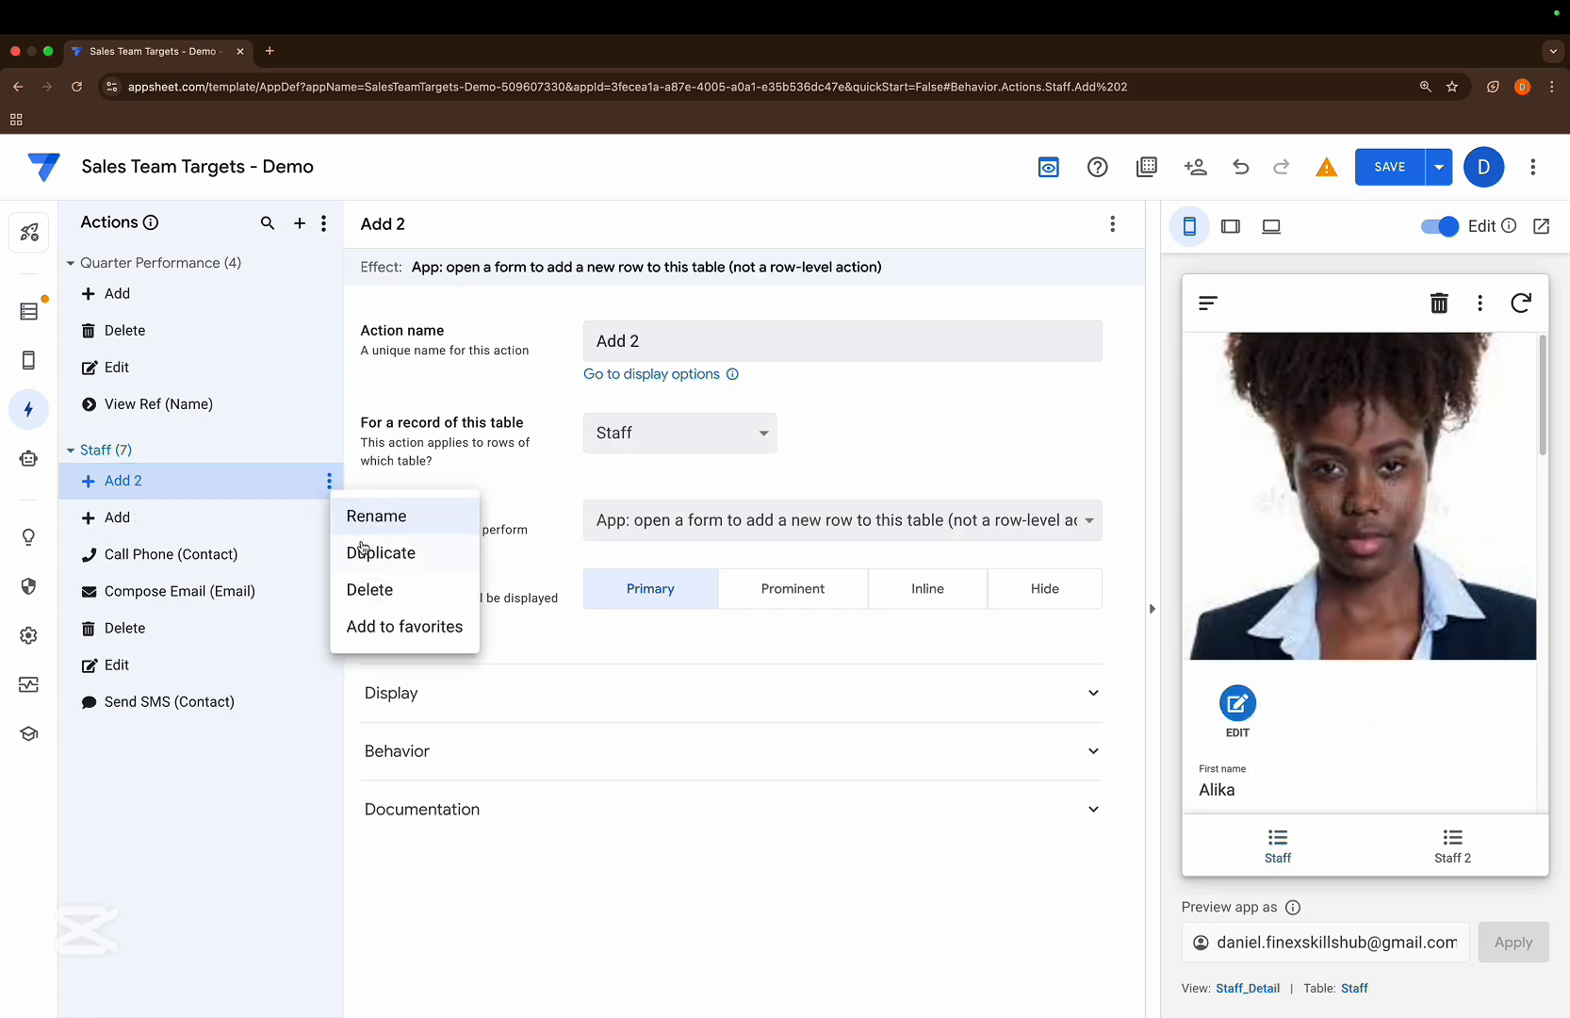
left_click(359, 546)
left_click(330, 485)
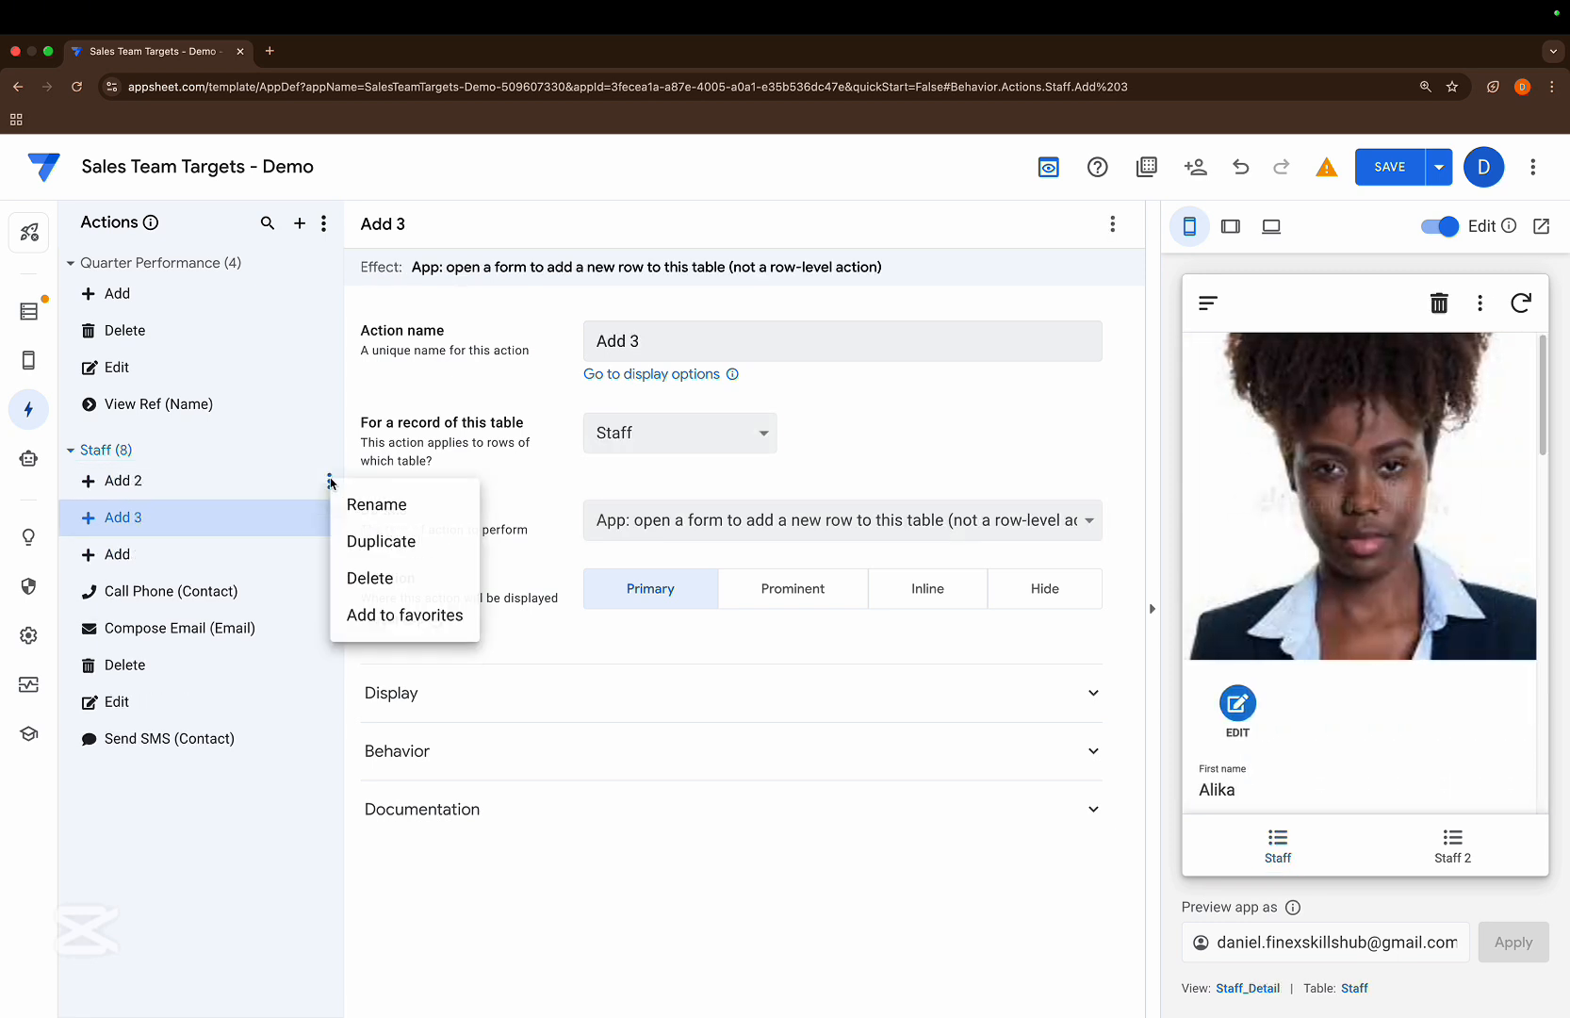
left_click(361, 539)
left_click(1276, 831)
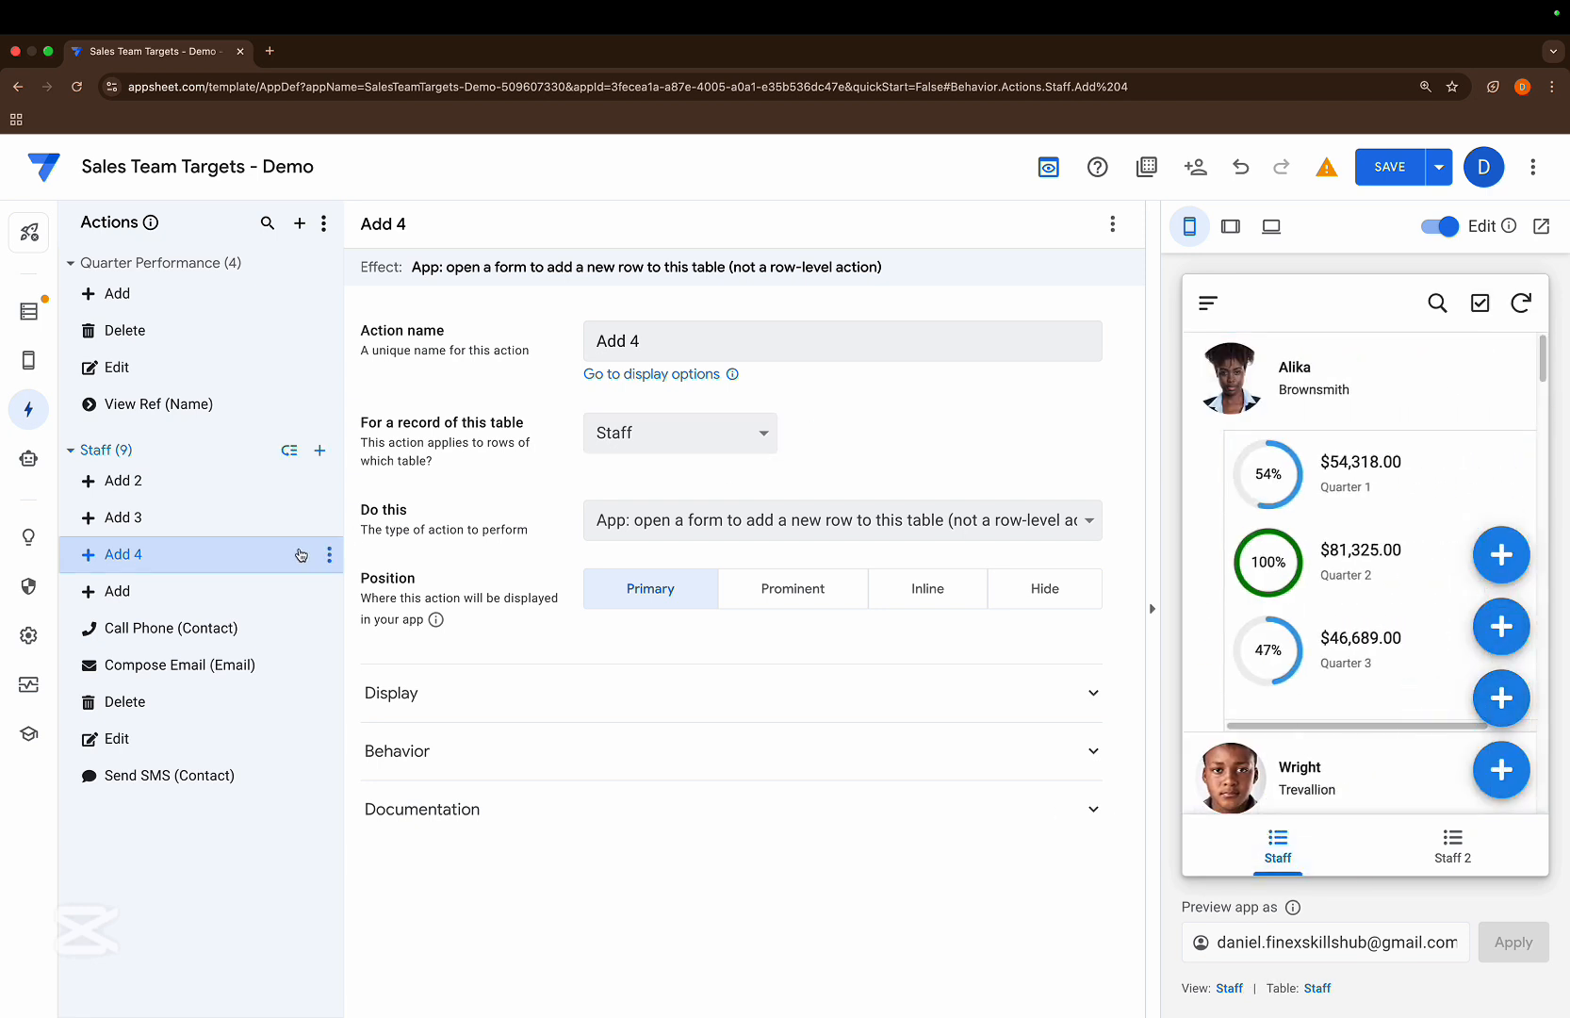
- Create two more duplicates of the Demo app's Staff Add action, checking the Staff list preview after each one
left_click(328, 558)
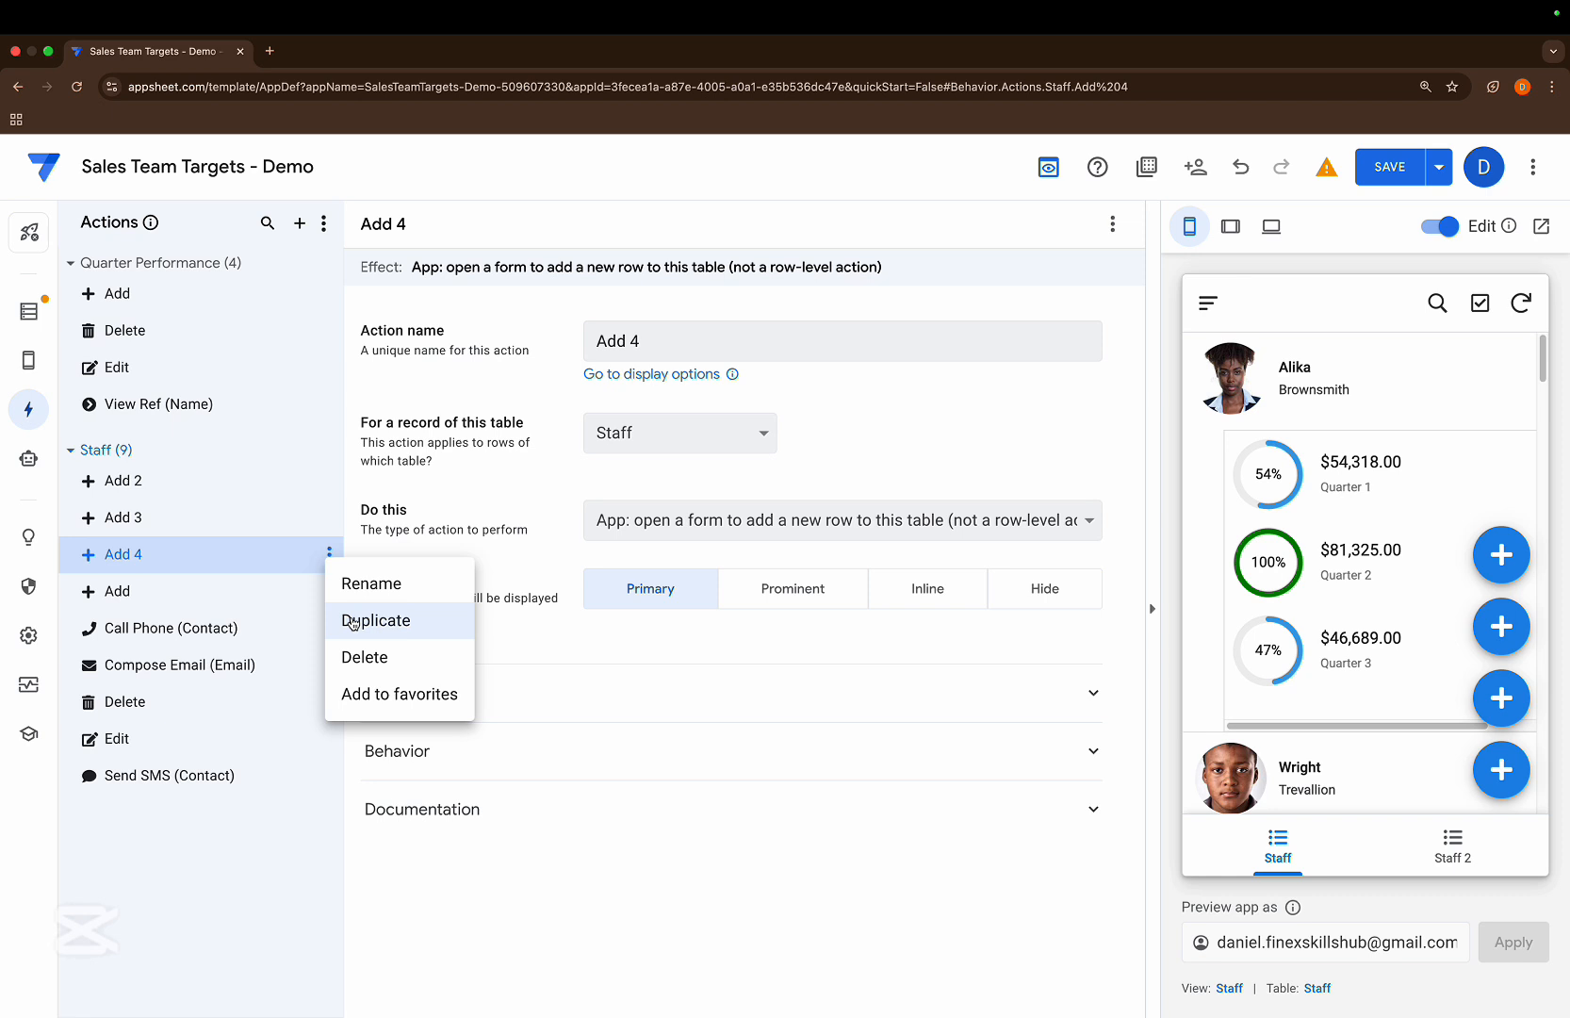
left_click(352, 622)
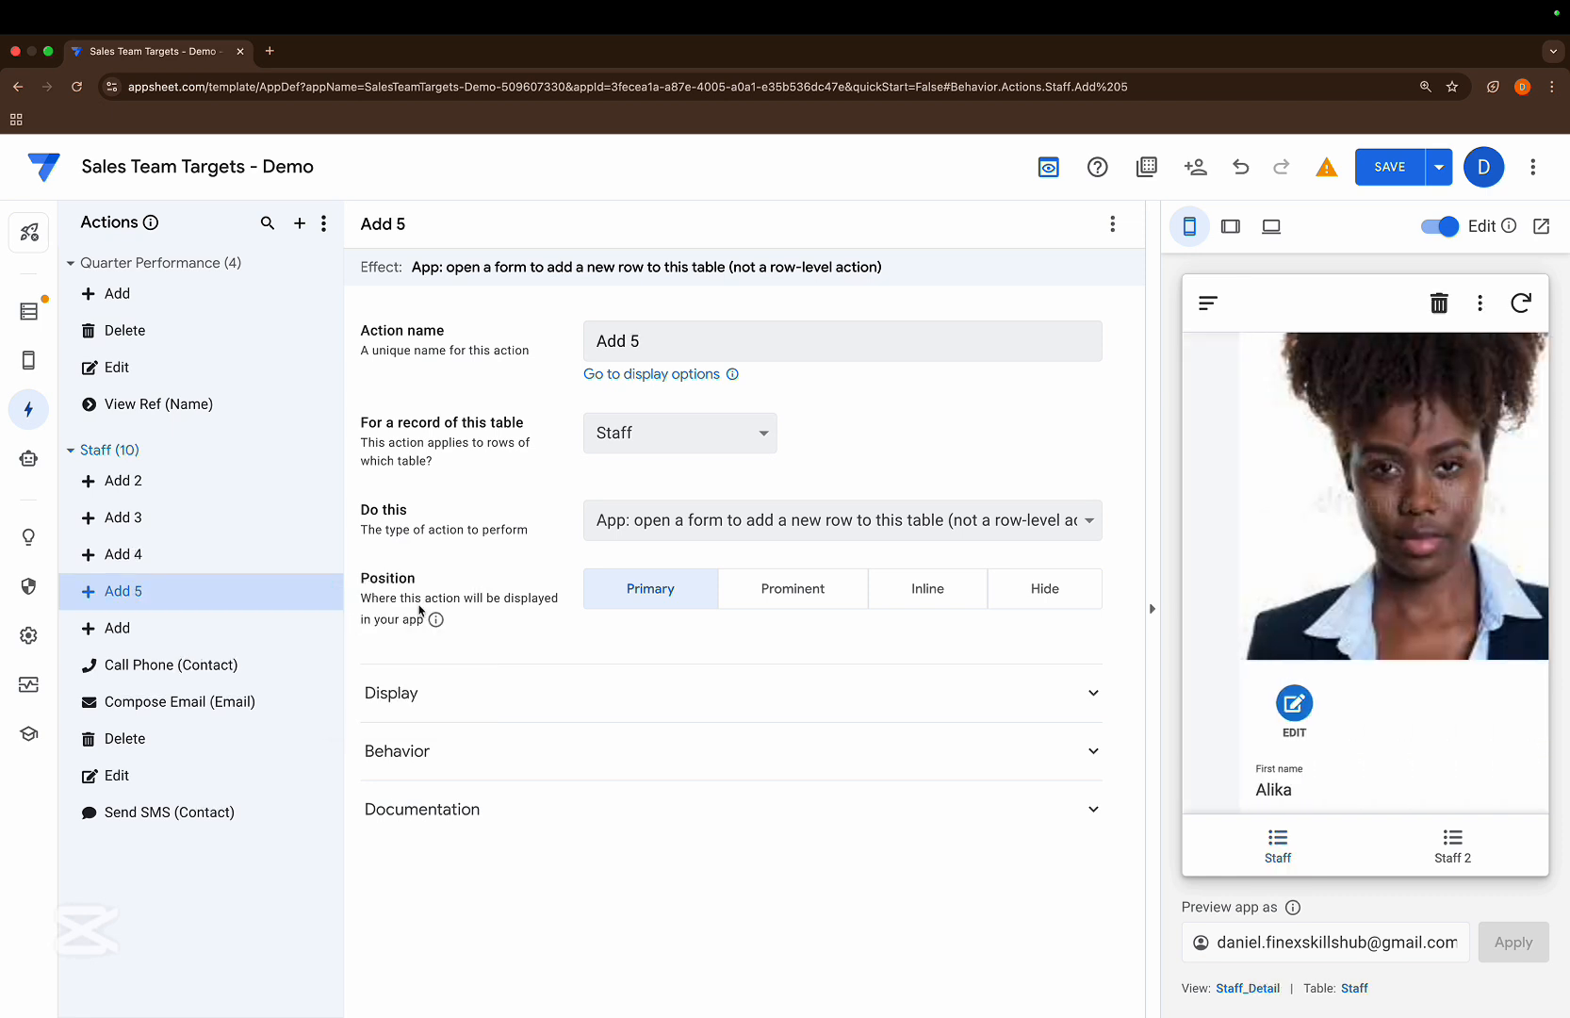
left_click(1282, 849)
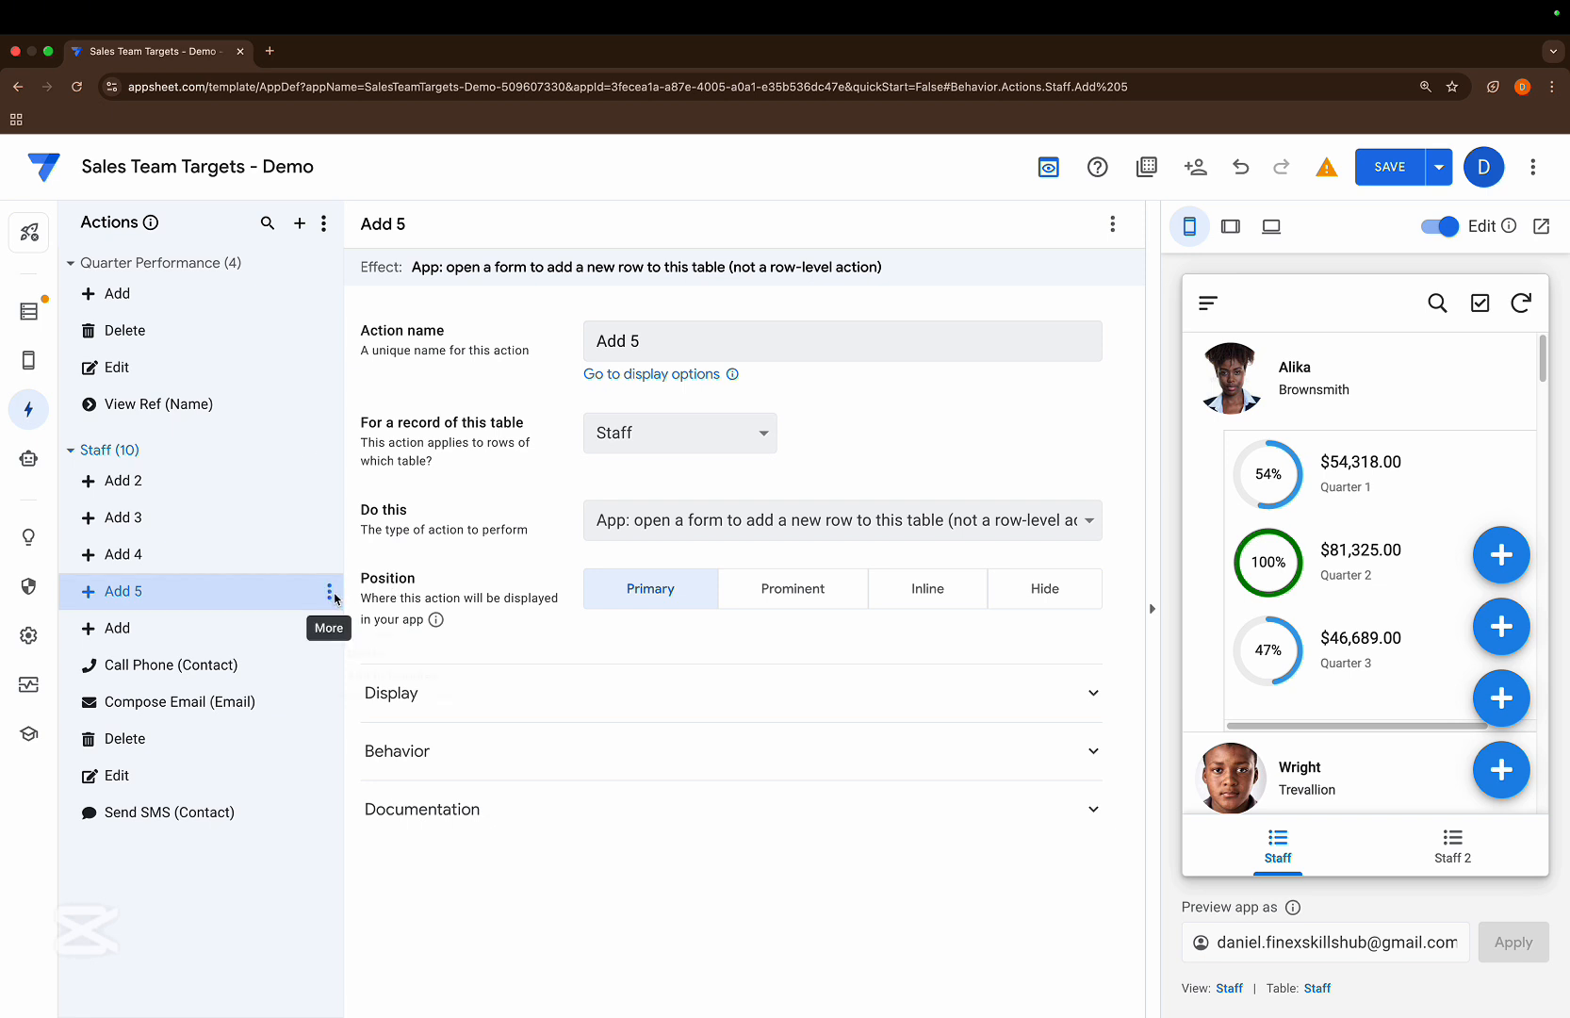
left_click(329, 592)
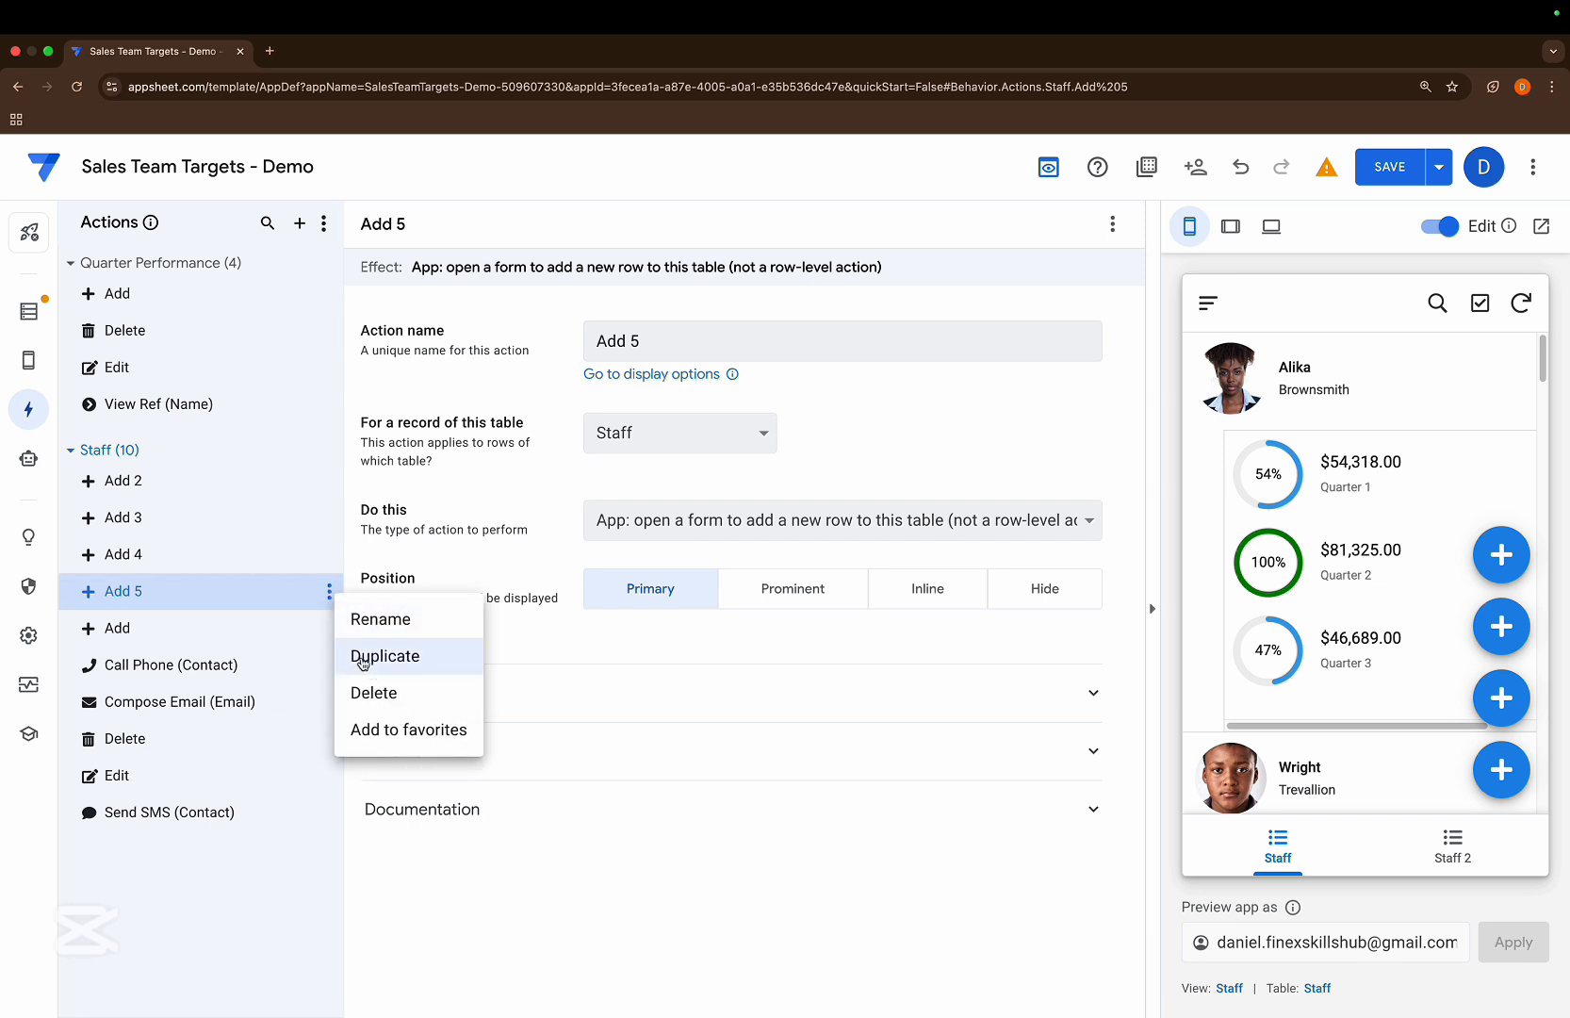
left_click(376, 656)
left_click(1280, 868)
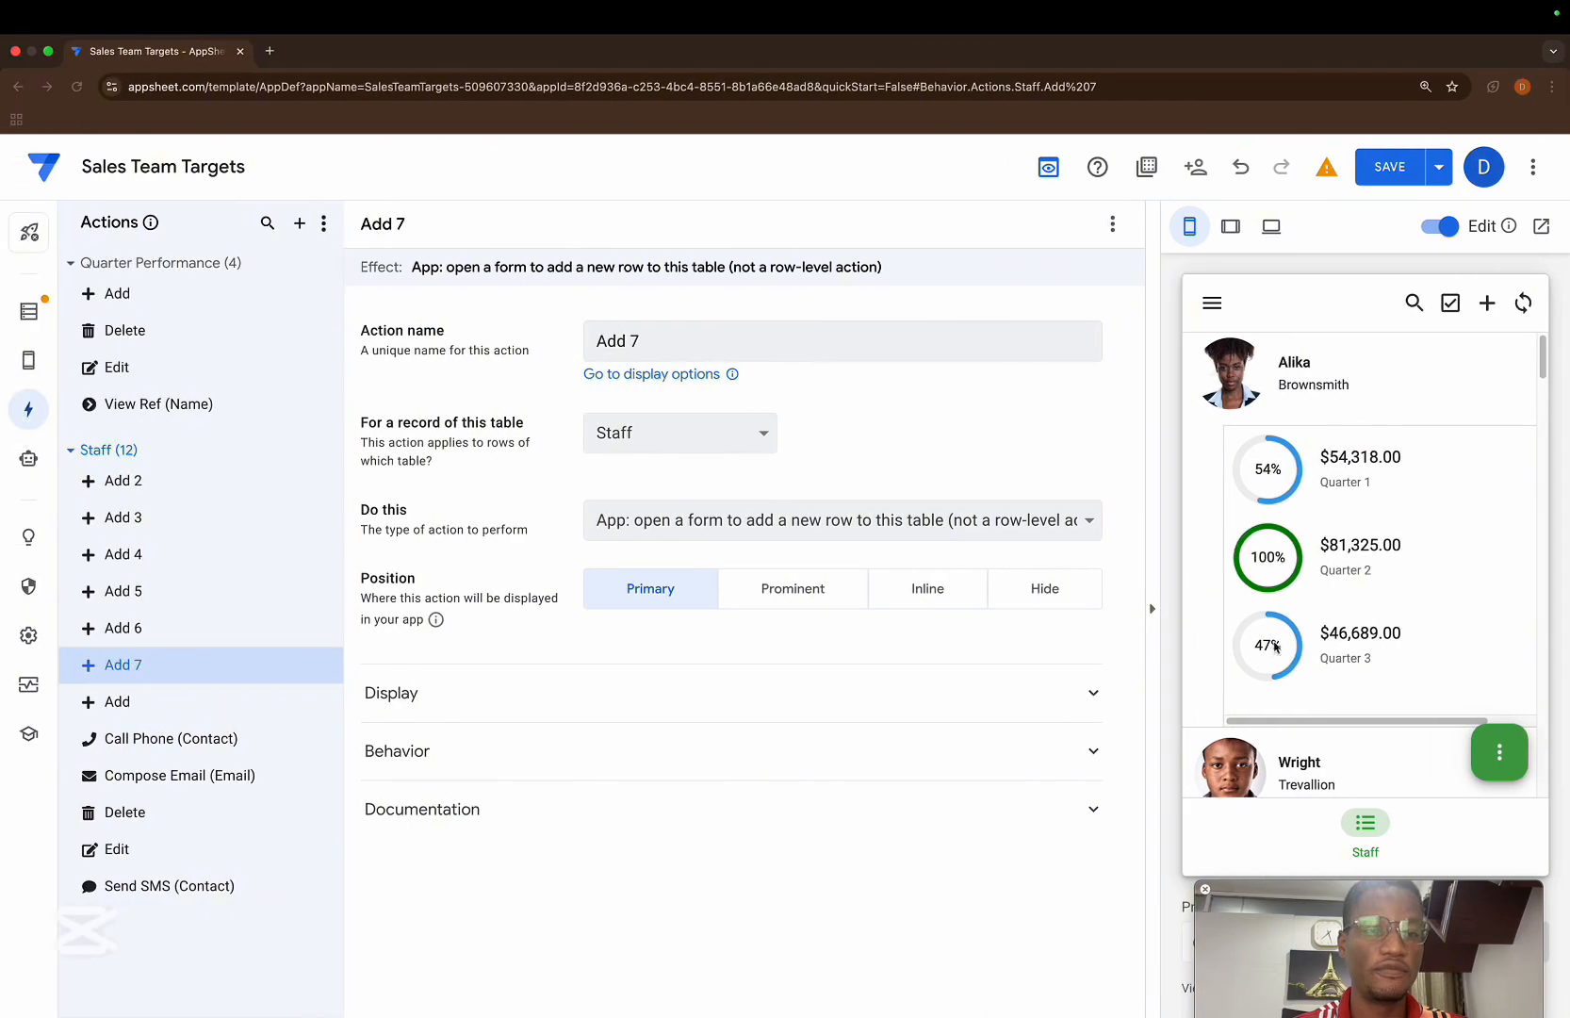
- In the Sales Team Targets preview, check the floating action group, open the Add 7 form from the header and return to the list
left_click(1496, 756)
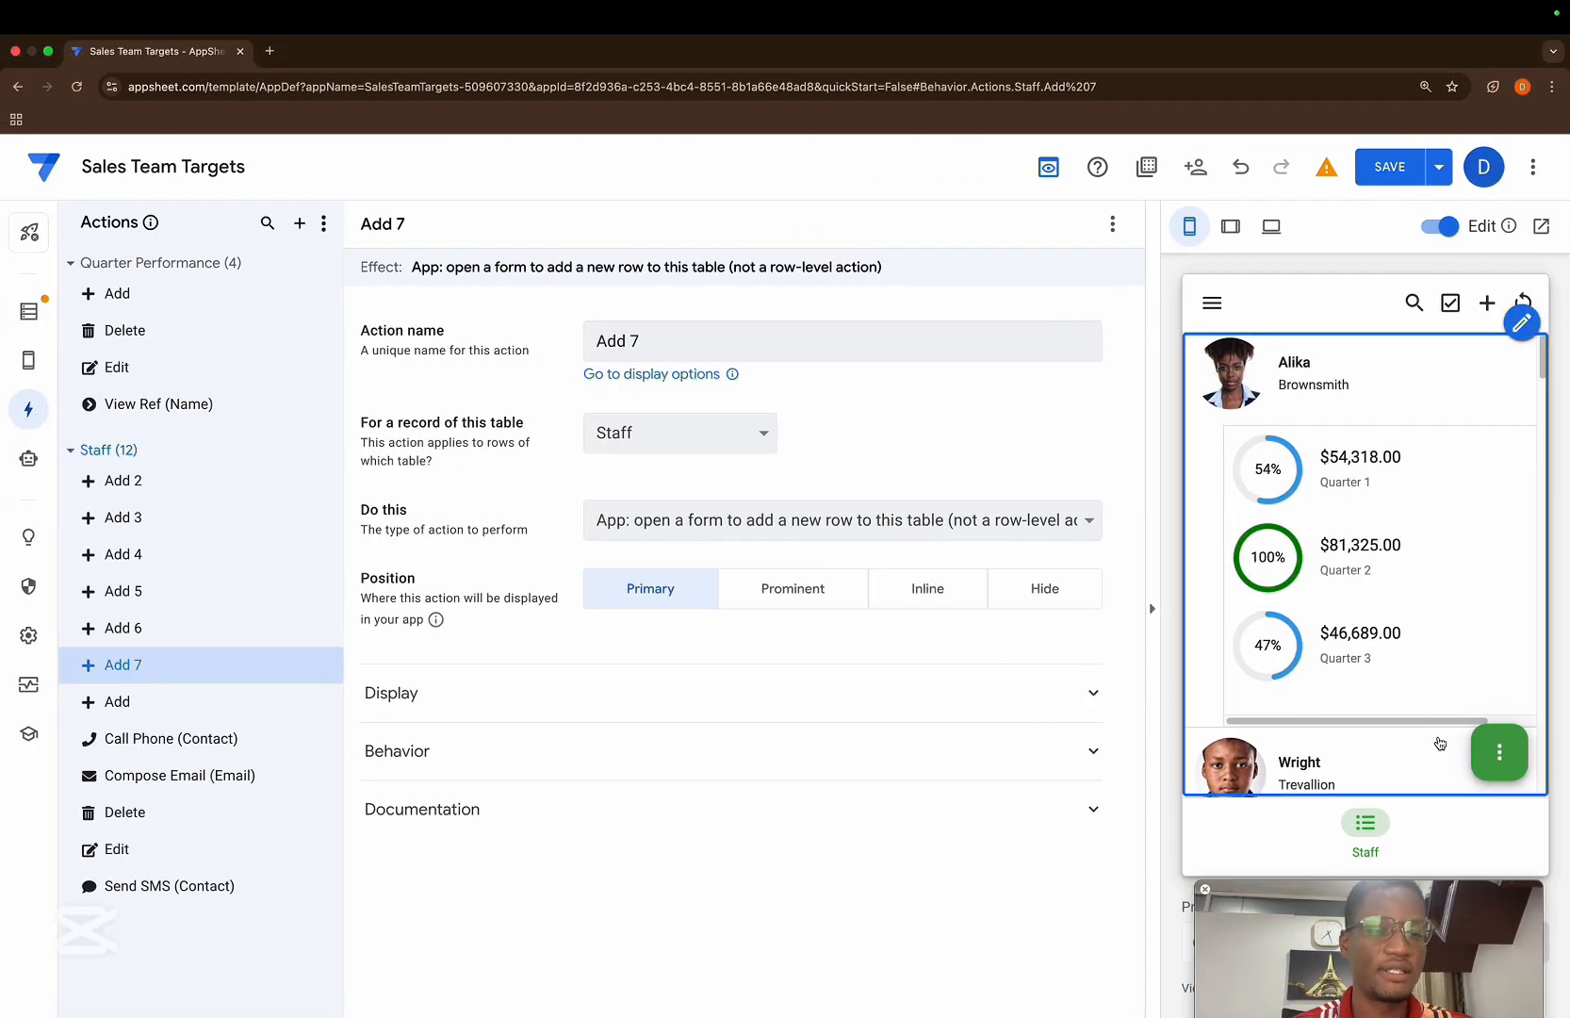
left_click(1483, 316)
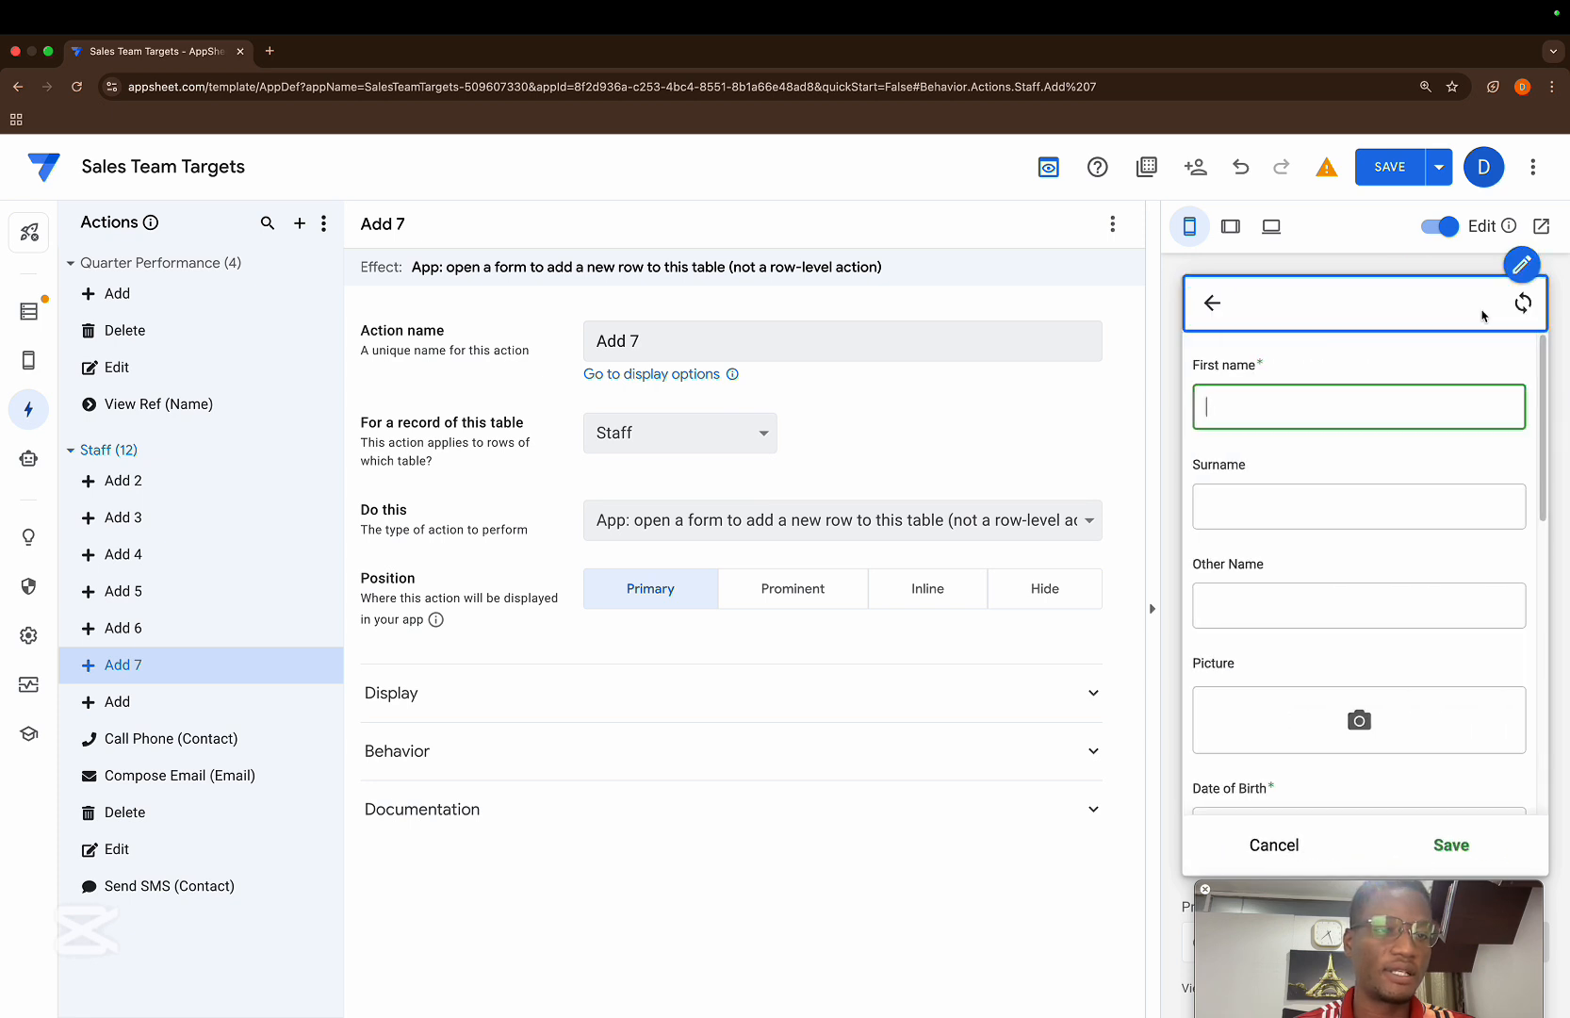
left_click(1215, 306)
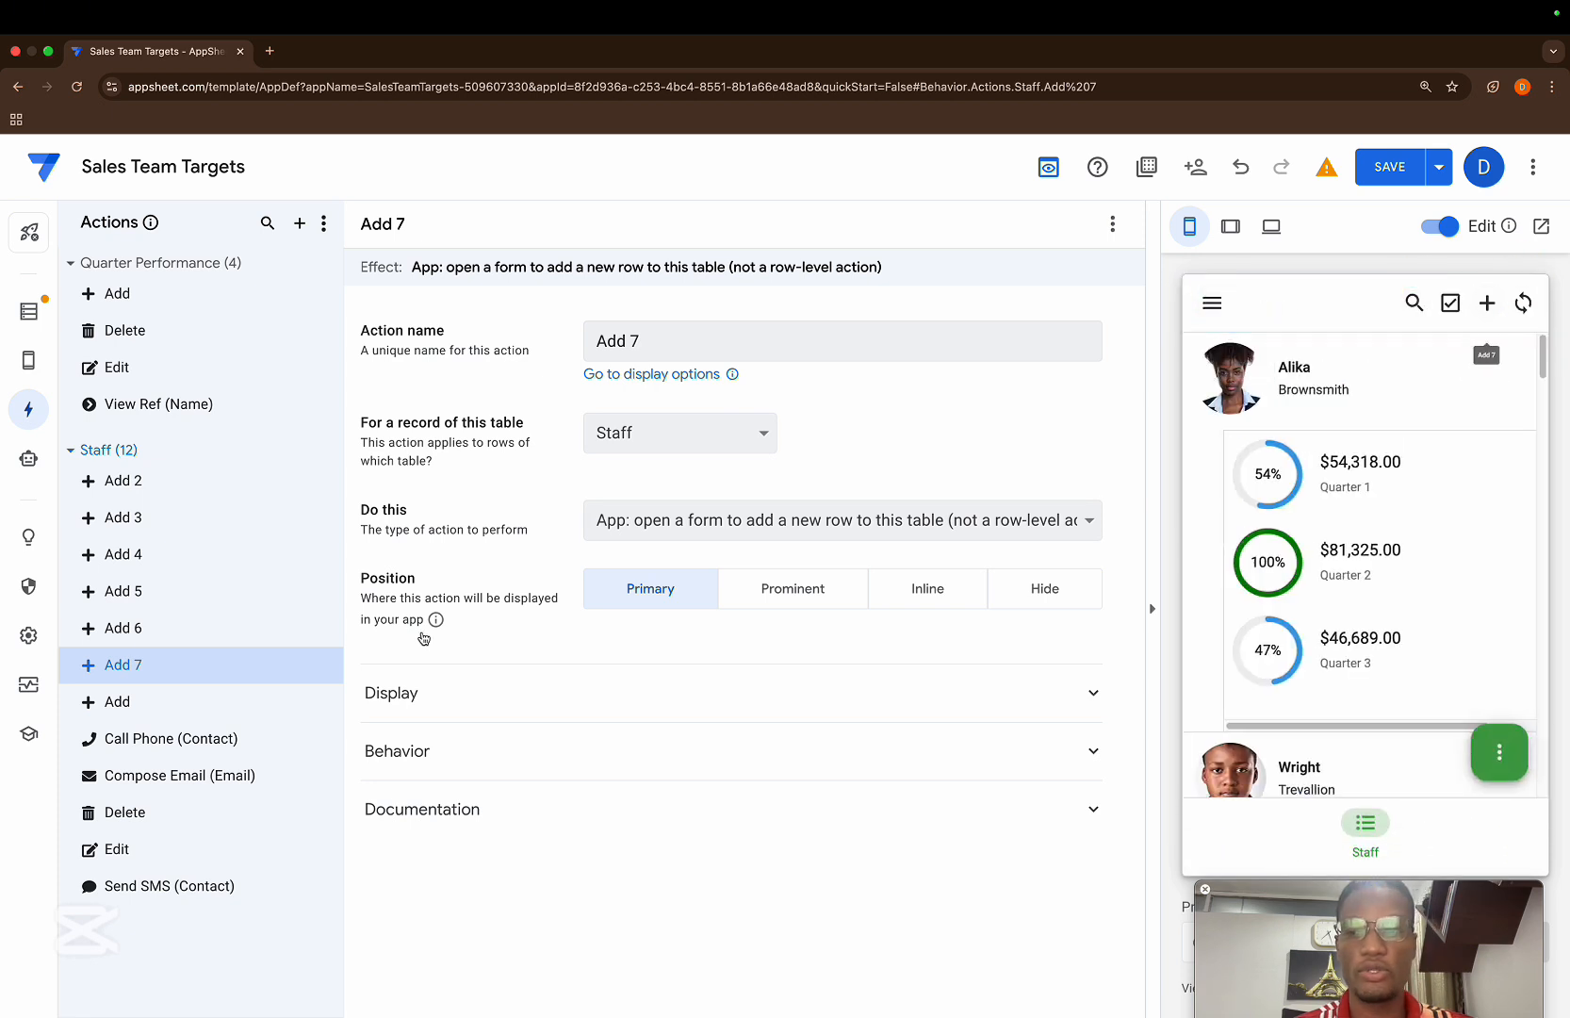
- Duplicate the Staff Add action two more times in Sales Team Targets and open the header's overflow actions in the Staff list preview
left_click(328, 669)
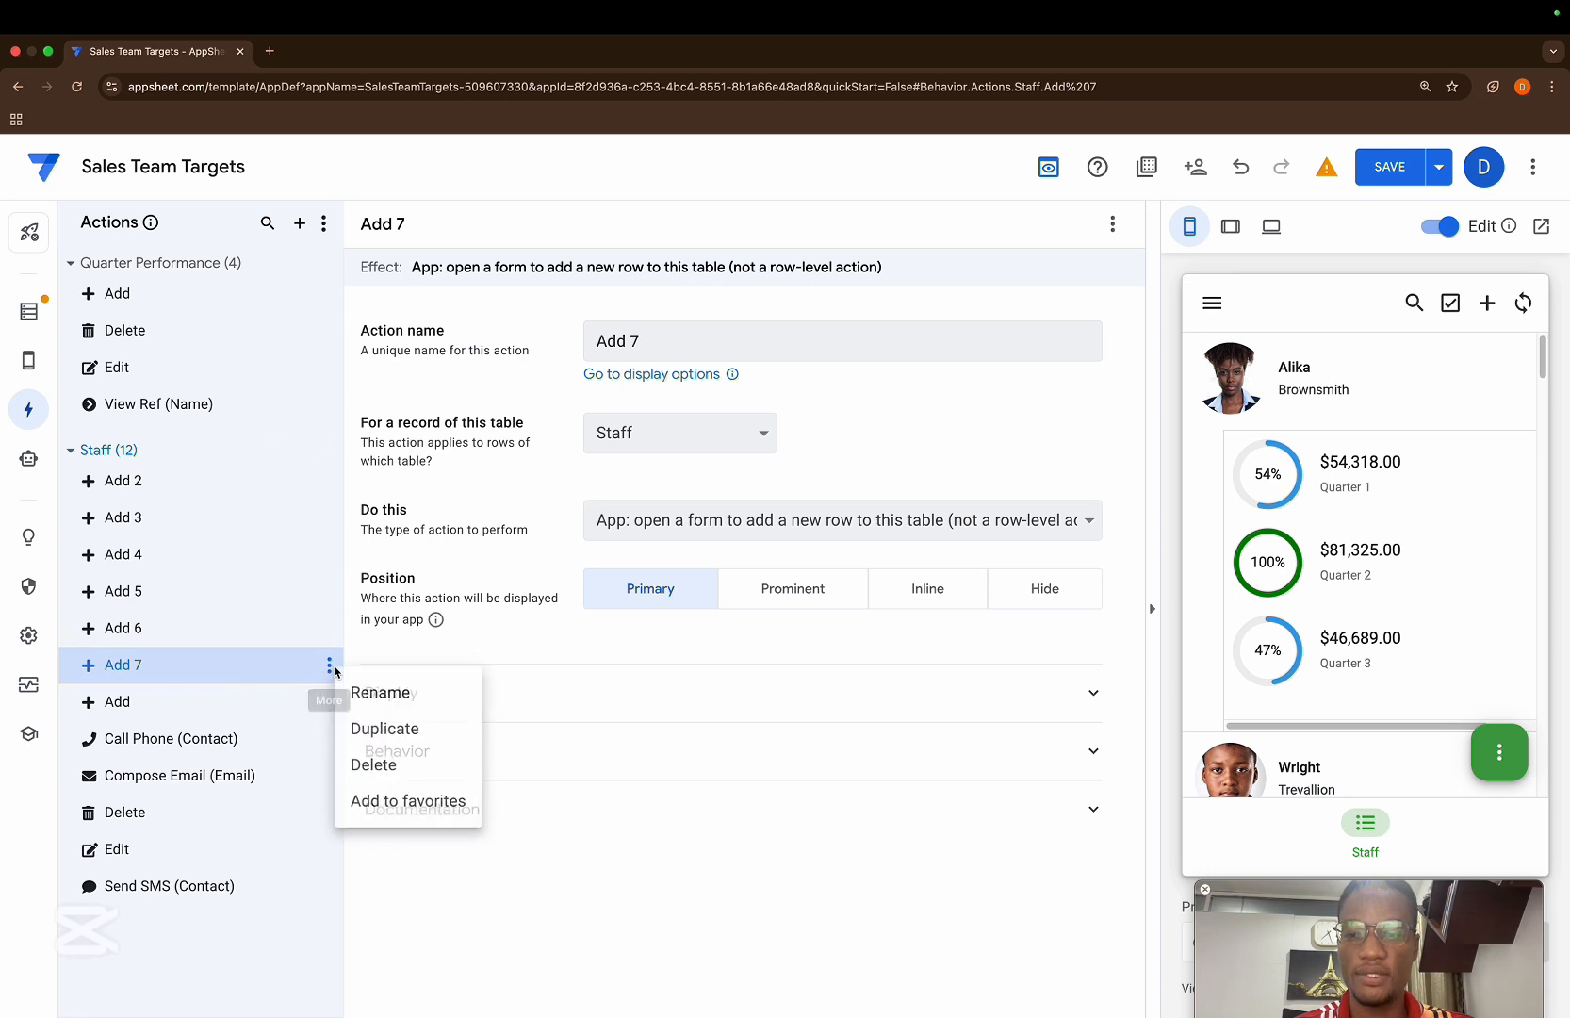
left_click(367, 727)
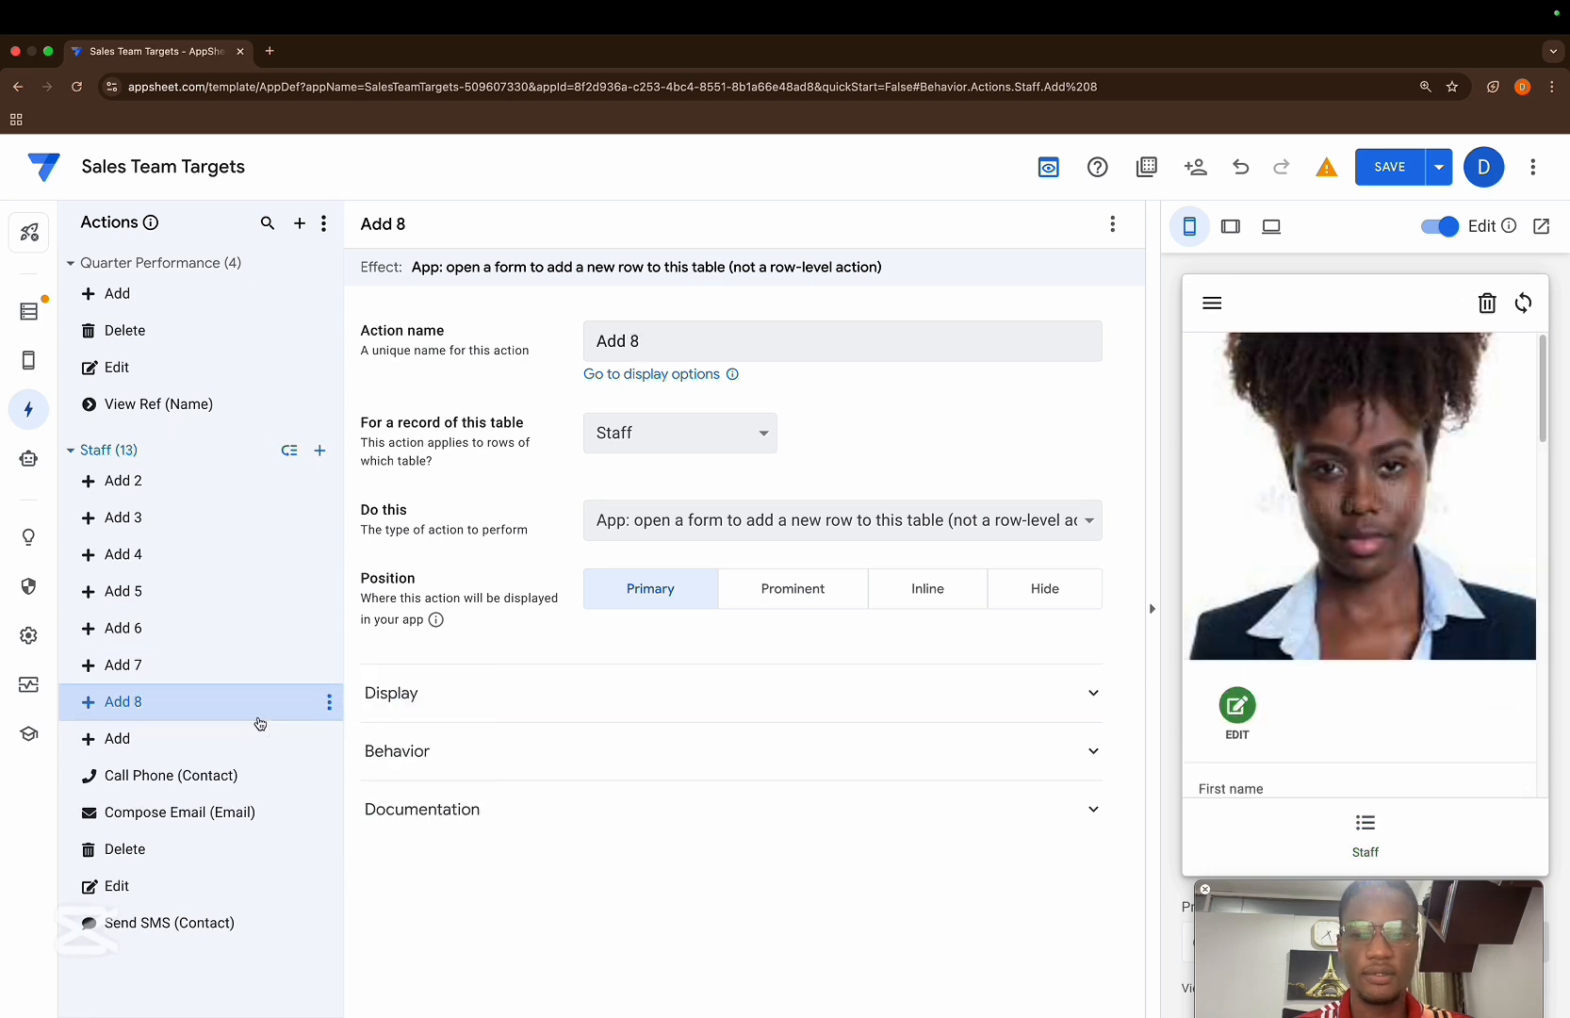
left_click(329, 704)
left_click(356, 759)
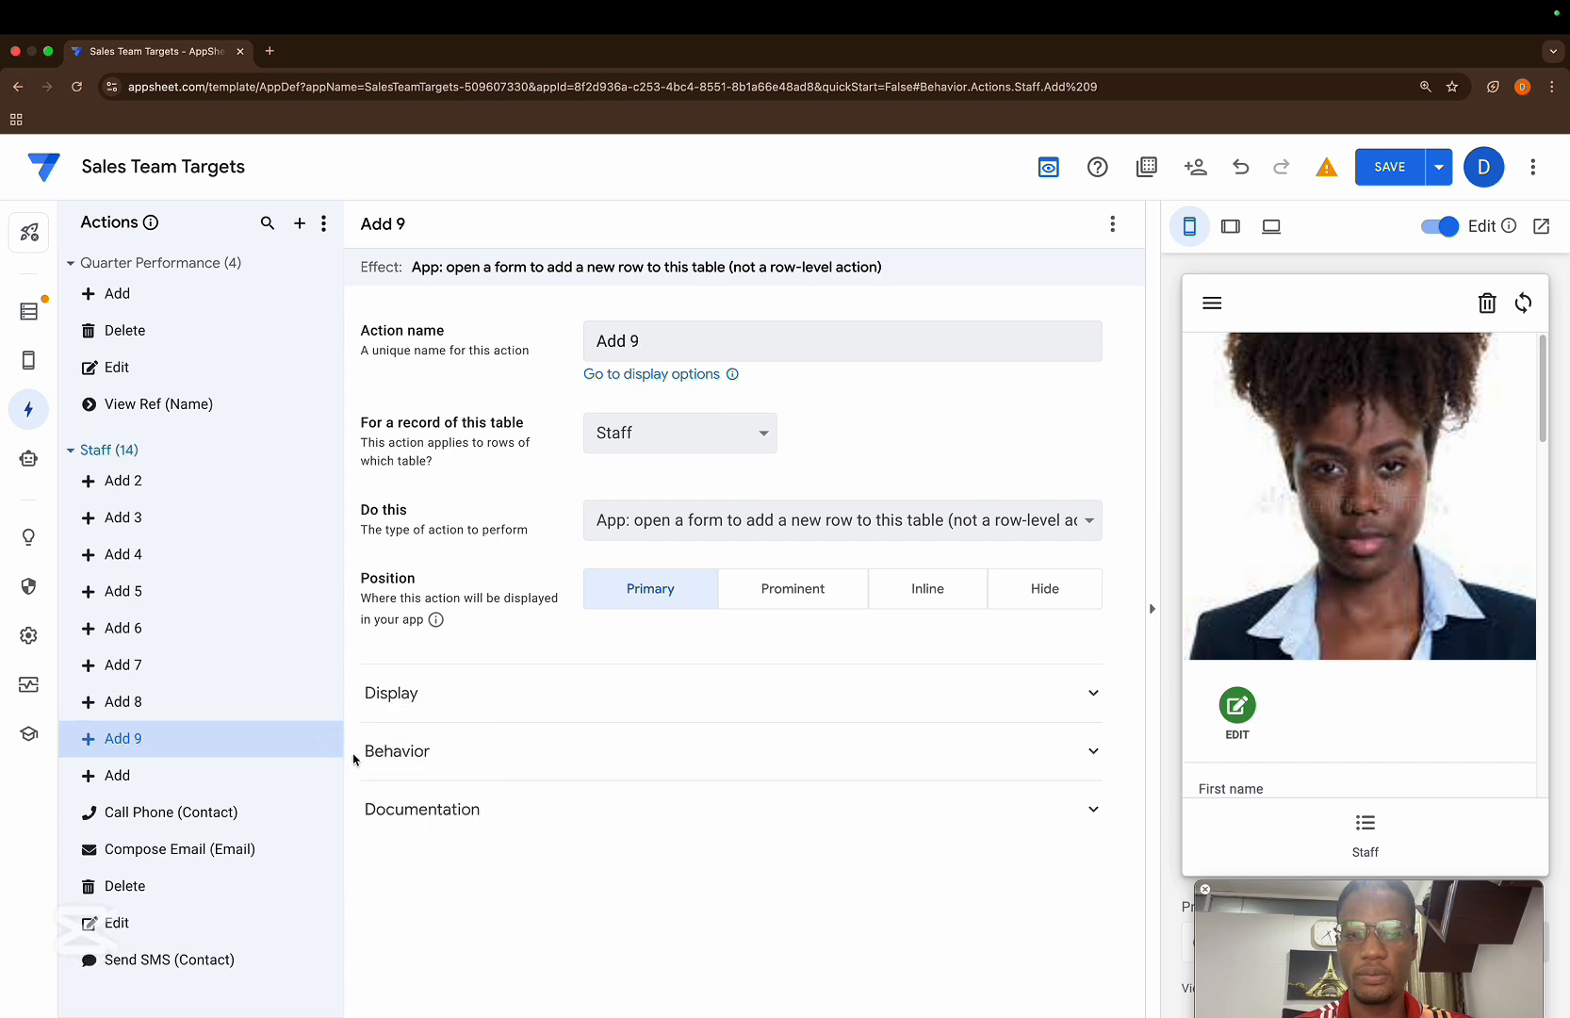
left_click(1369, 831)
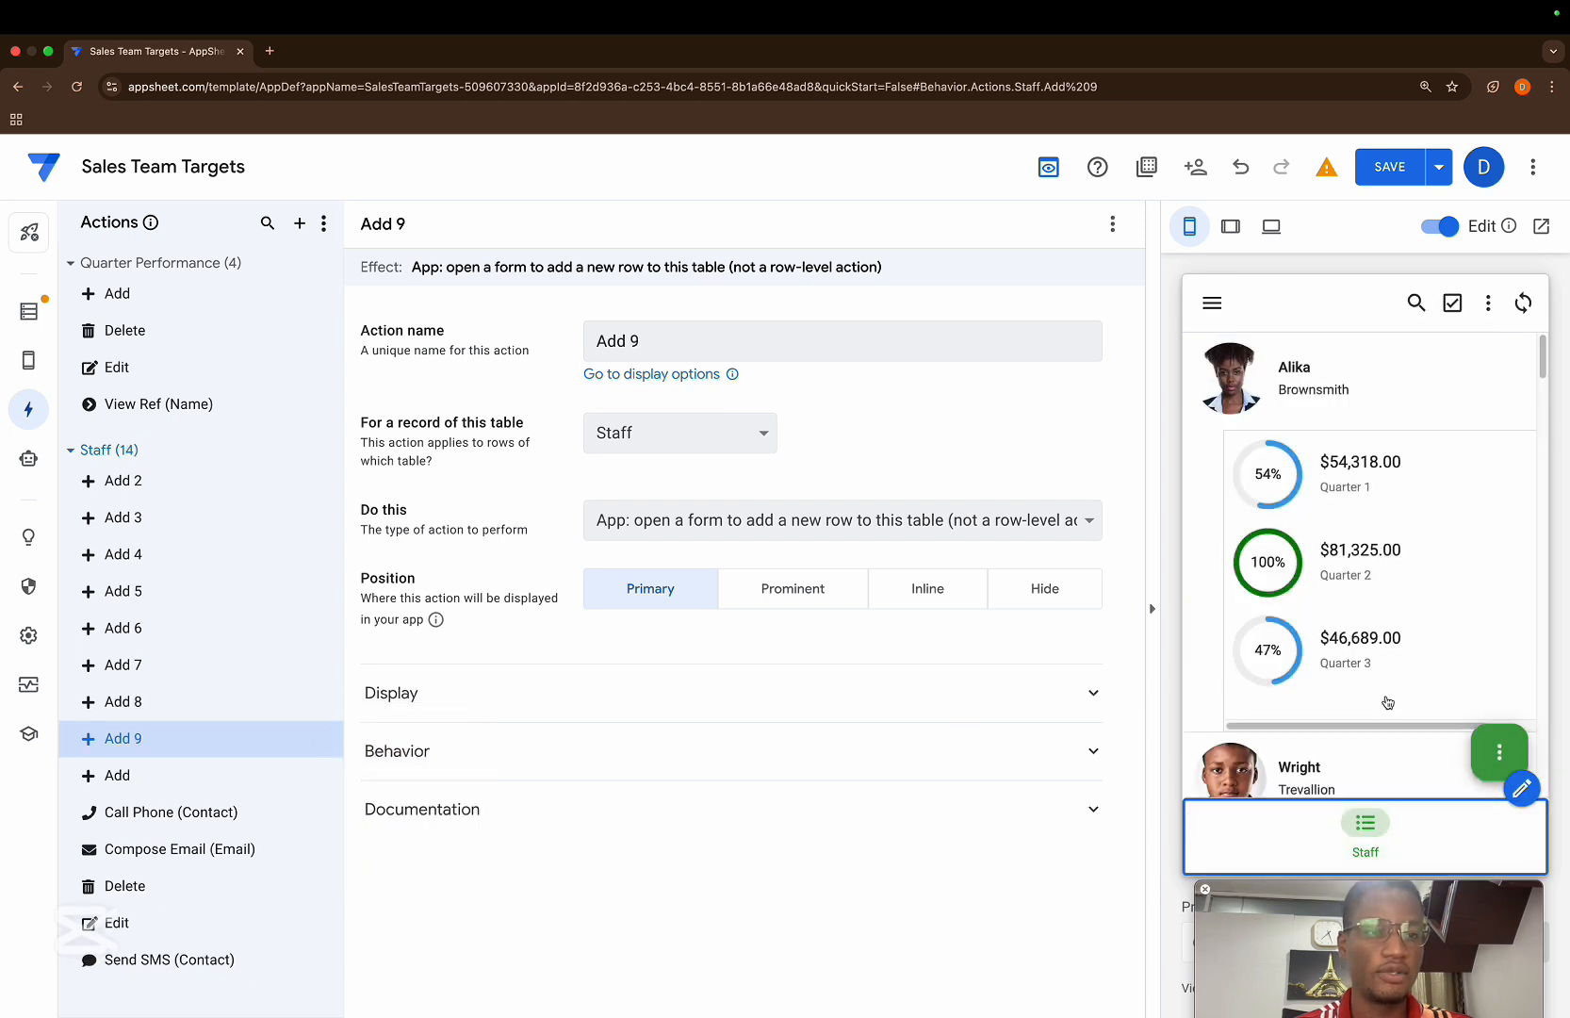
left_click(1488, 304)
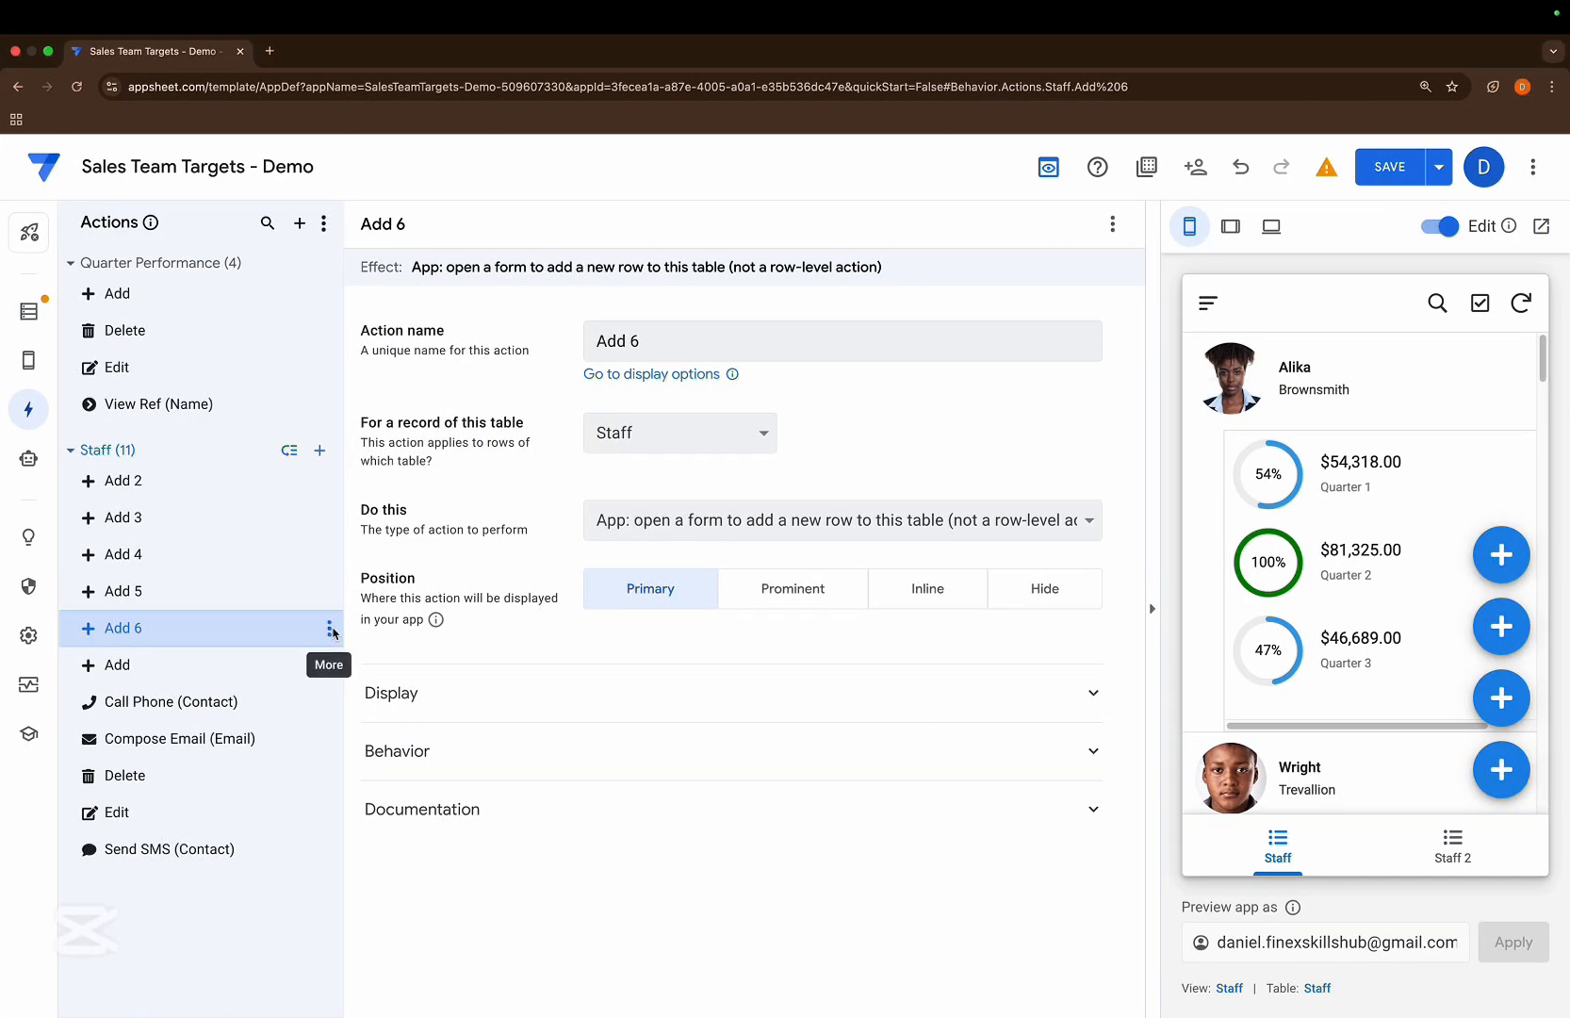
- Create three more duplicates of the Demo app's Staff Add action and examine the floating buttons in its Staff list preview
left_click(329, 627)
left_click(357, 688)
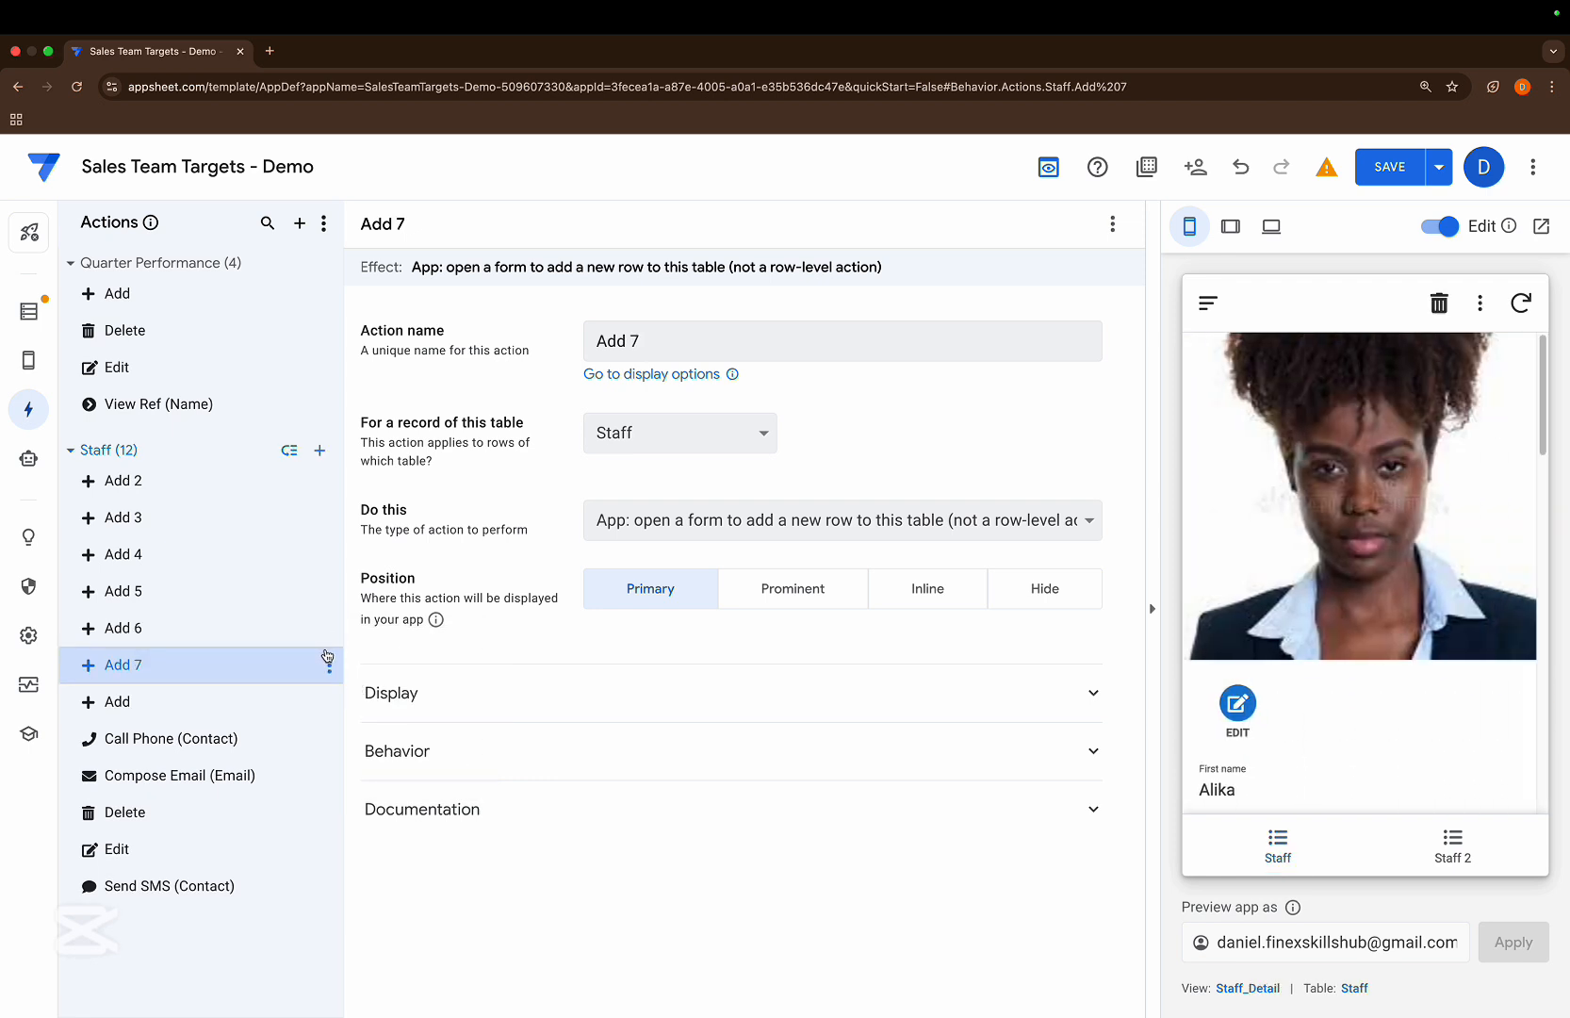
left_click(330, 662)
left_click(347, 726)
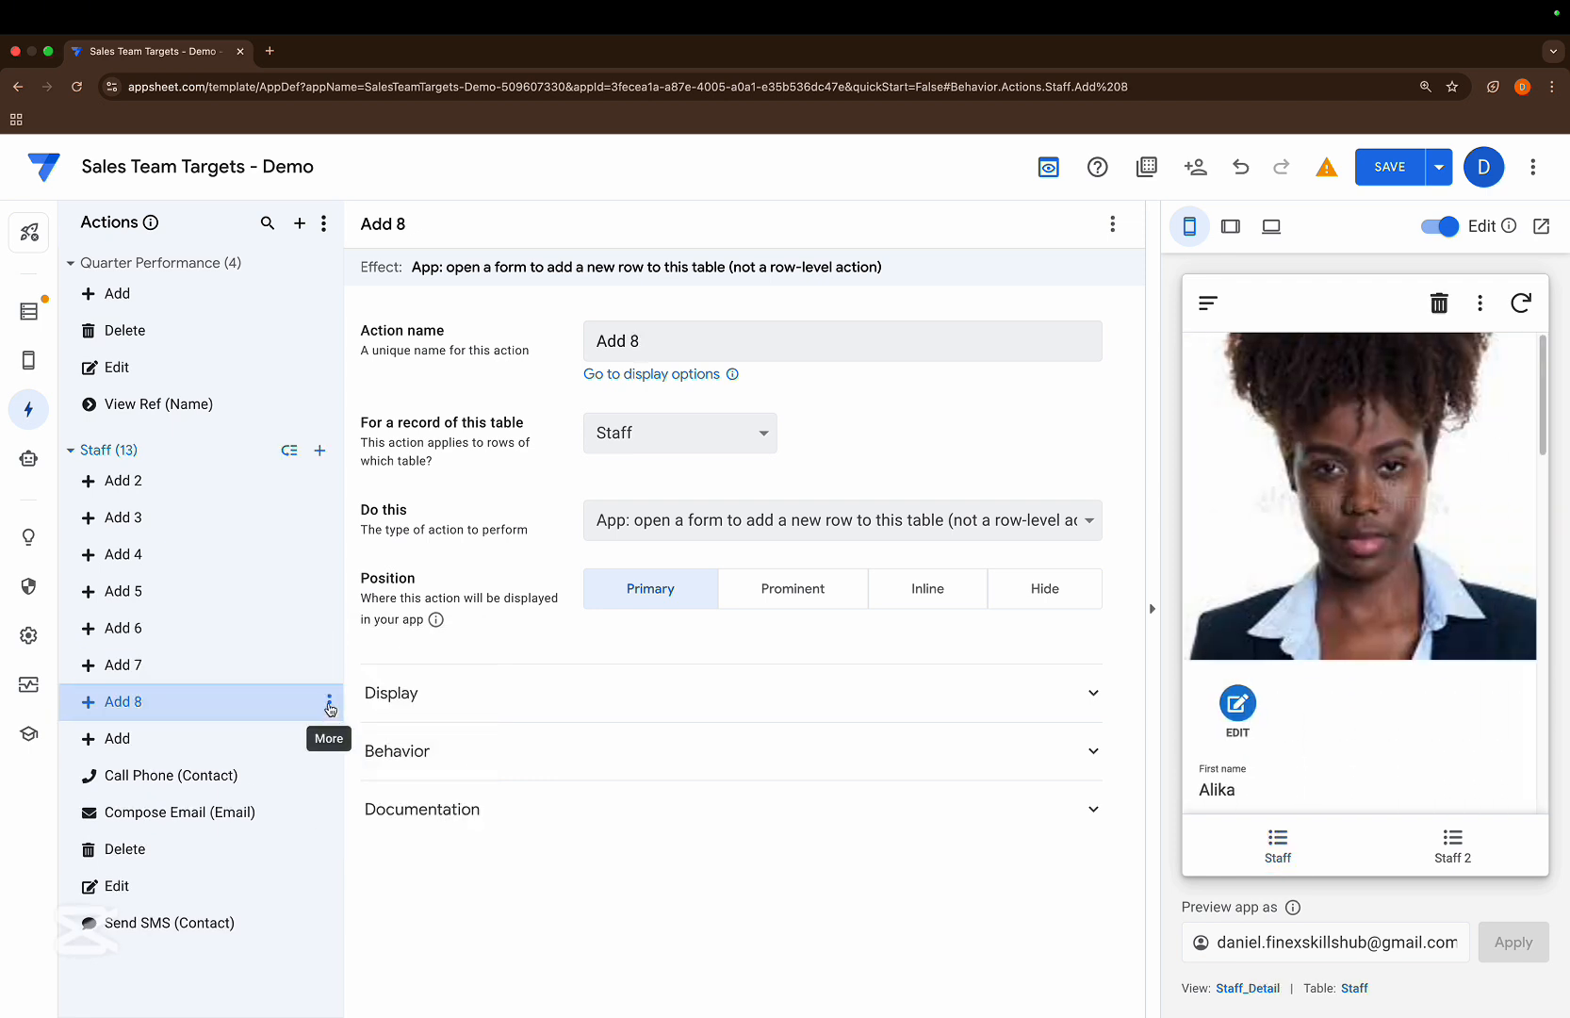
left_click(329, 702)
left_click(354, 763)
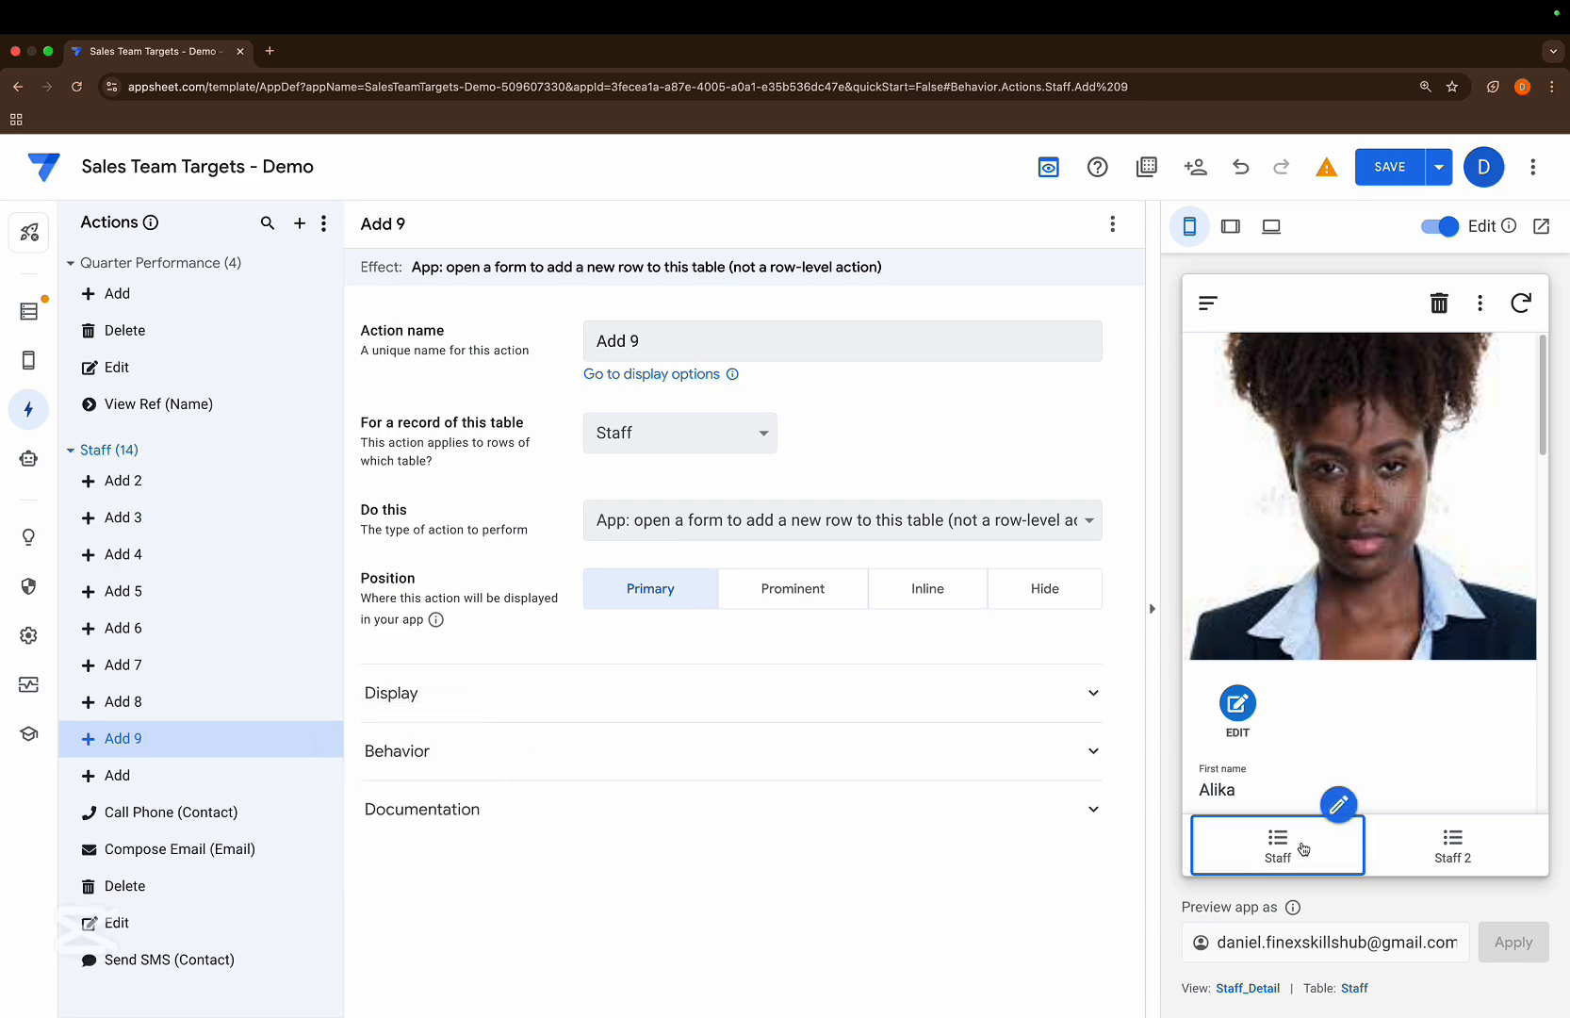
left_click(1272, 855)
scroll(1368, 590, "down", 5)
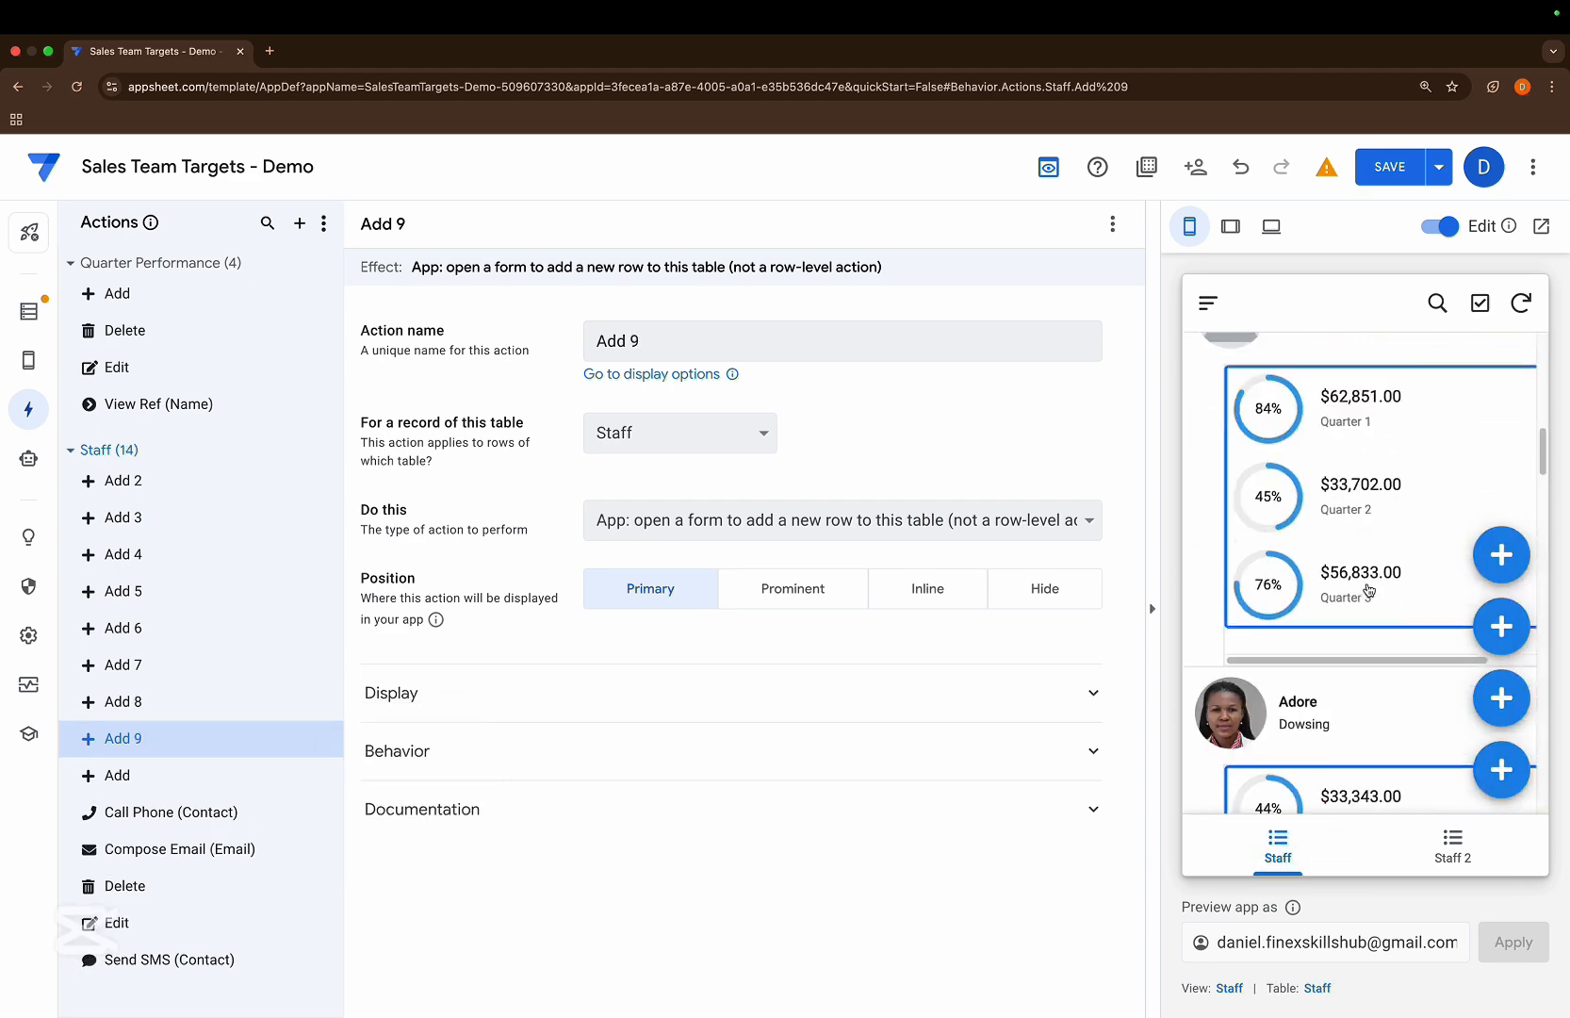
- Return to Sales Team Targets and examine the grouped add actions in the Staff list preview, collapsing the group again
scroll(1368, 590, "up", 5)
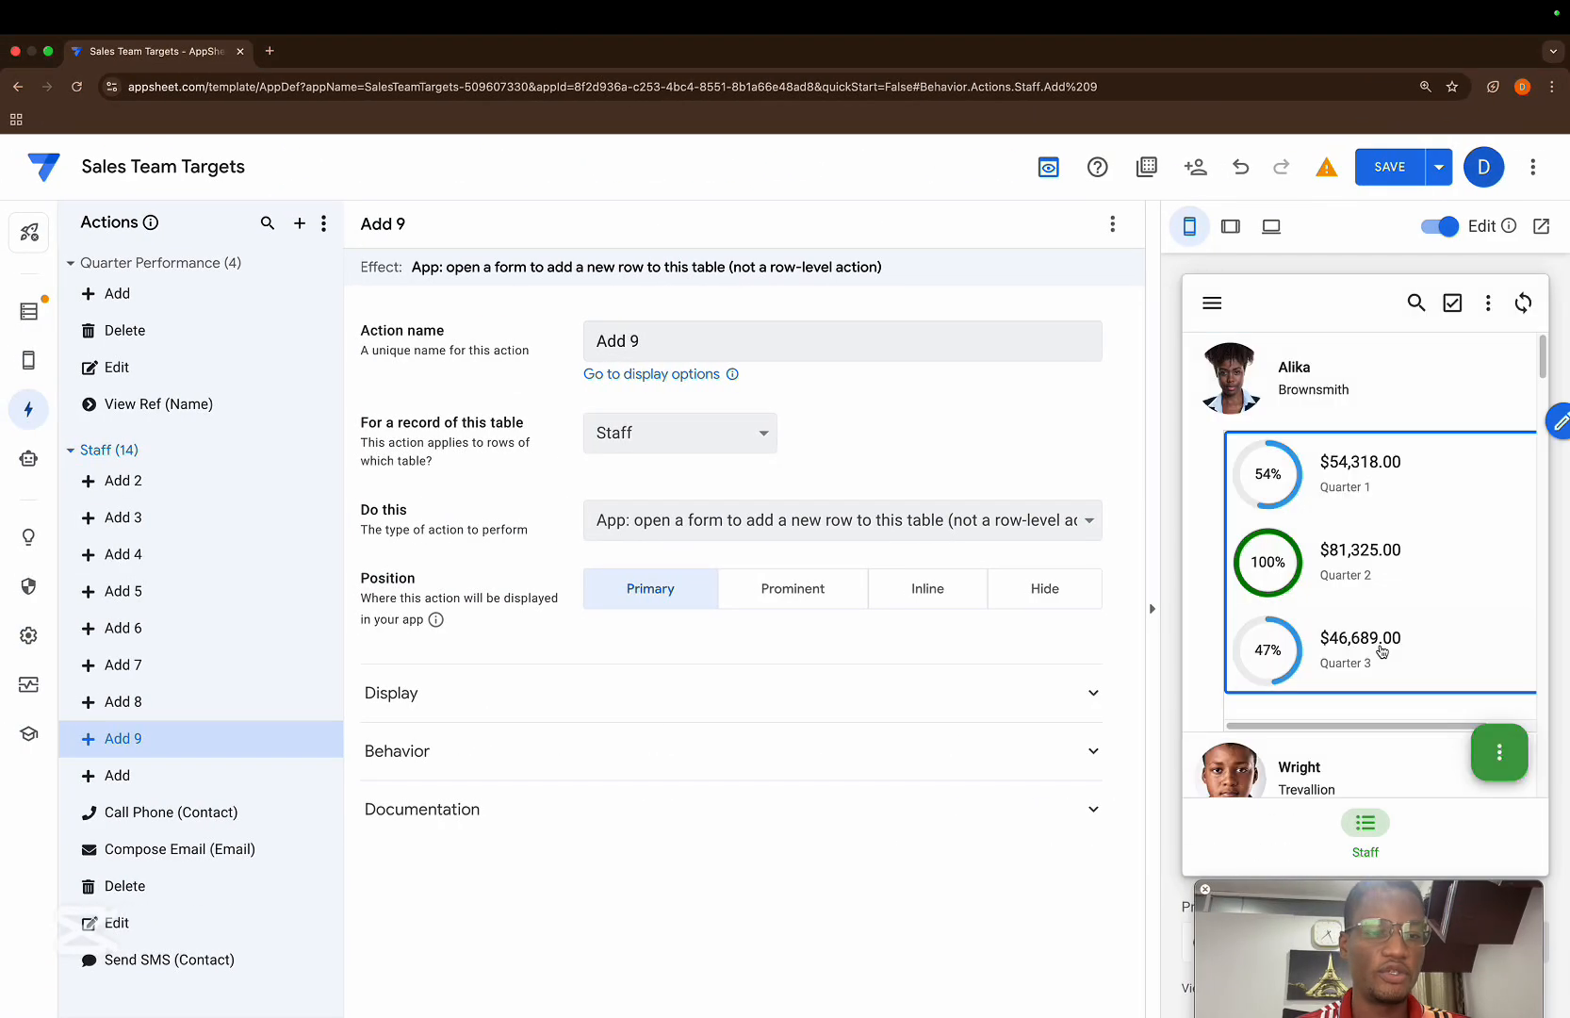
left_click(1499, 752)
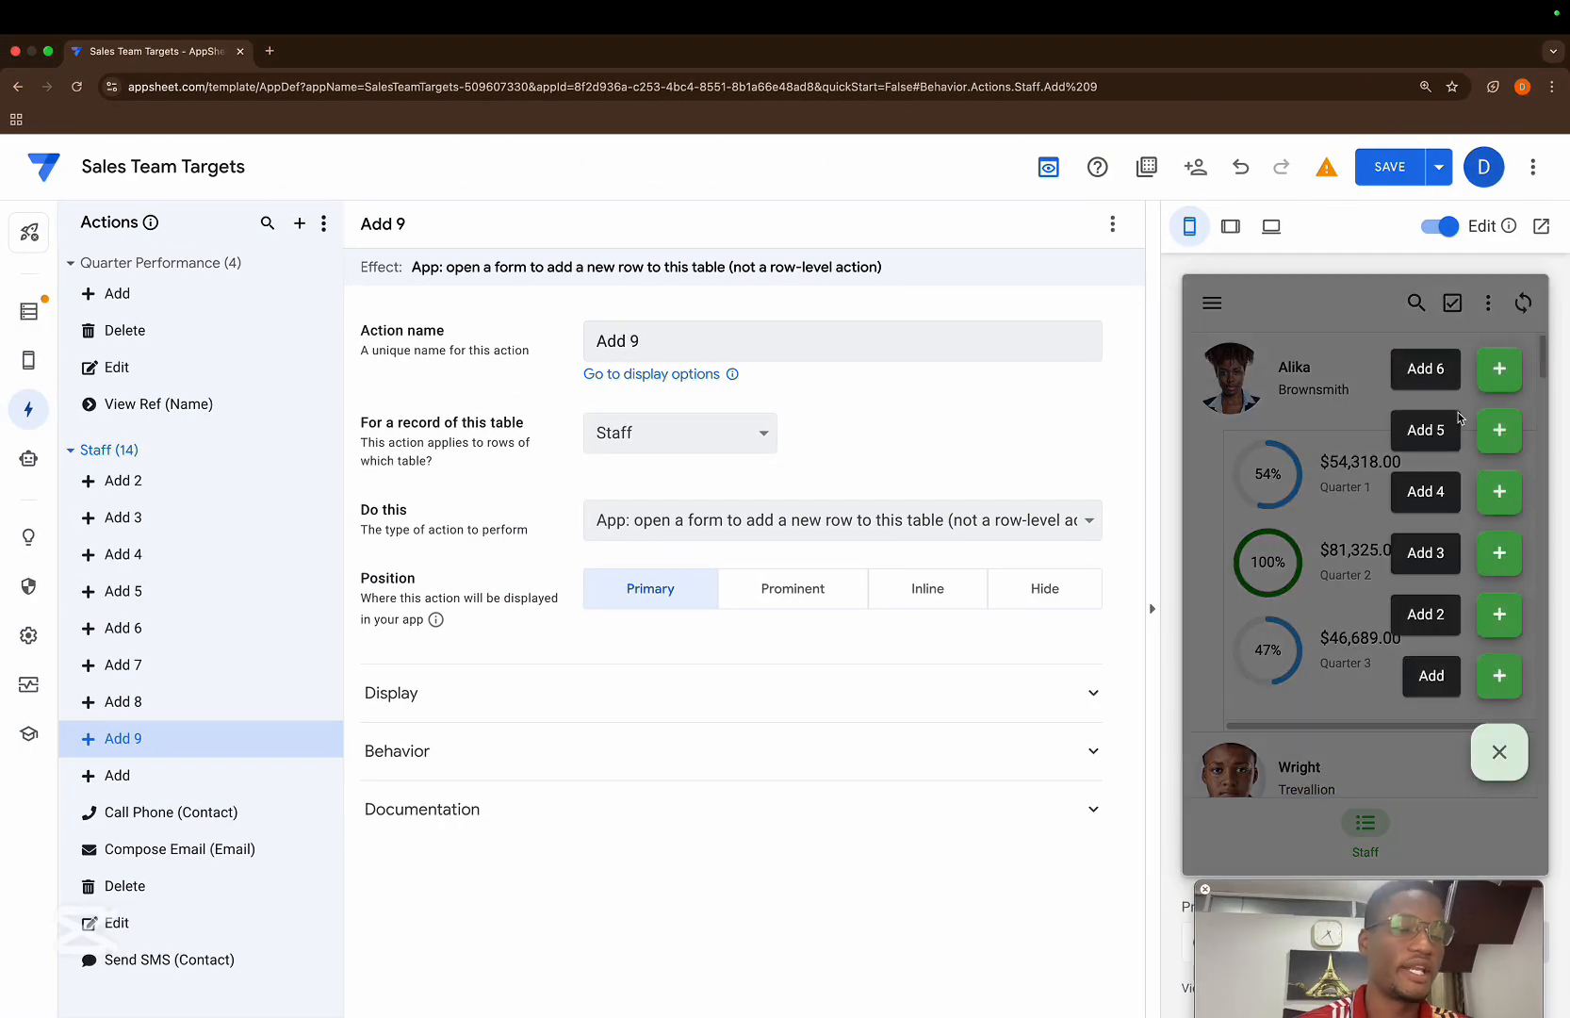
left_click(1381, 658)
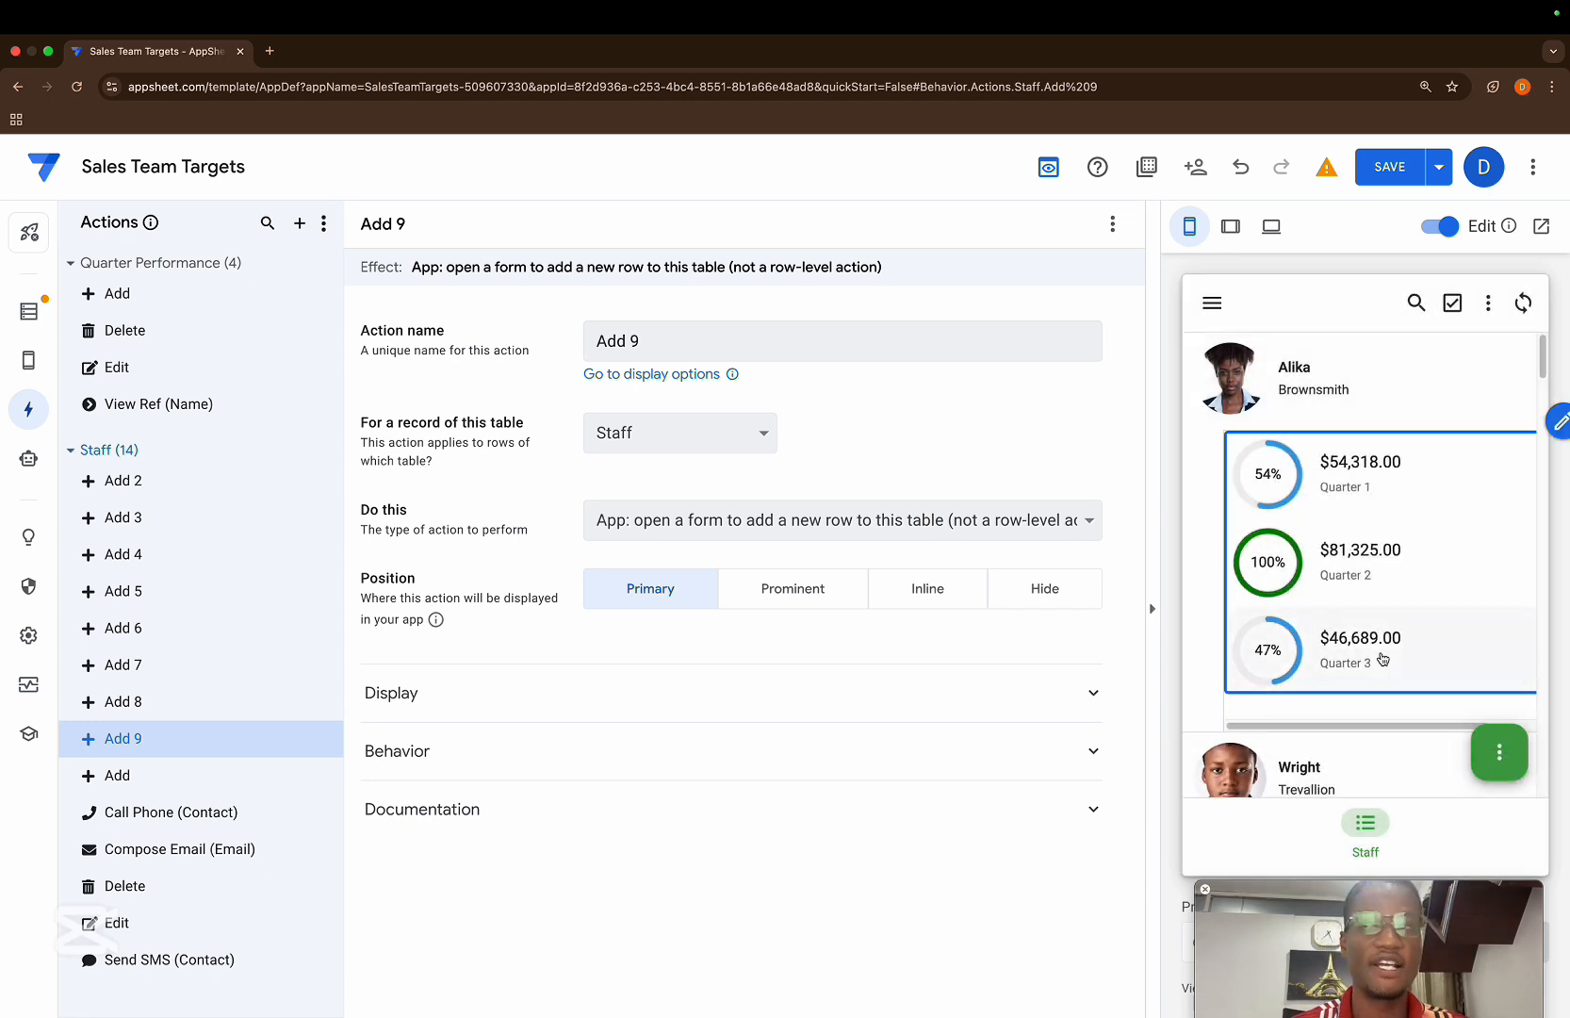
left_click(1494, 747)
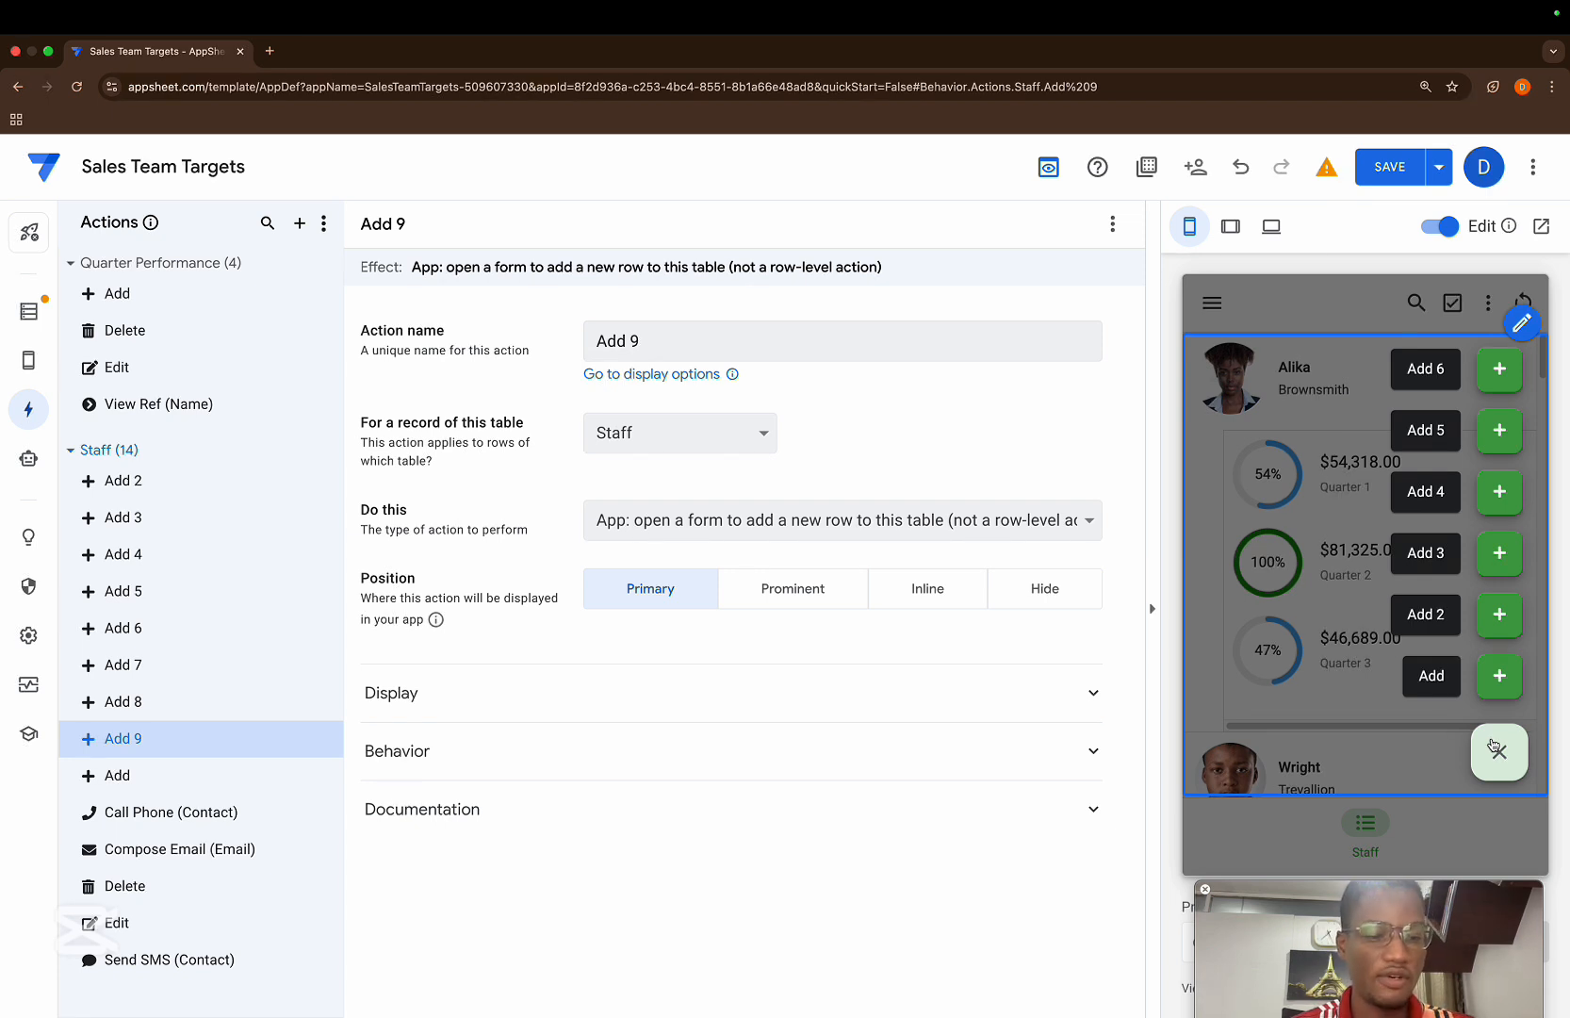
left_click(1321, 852)
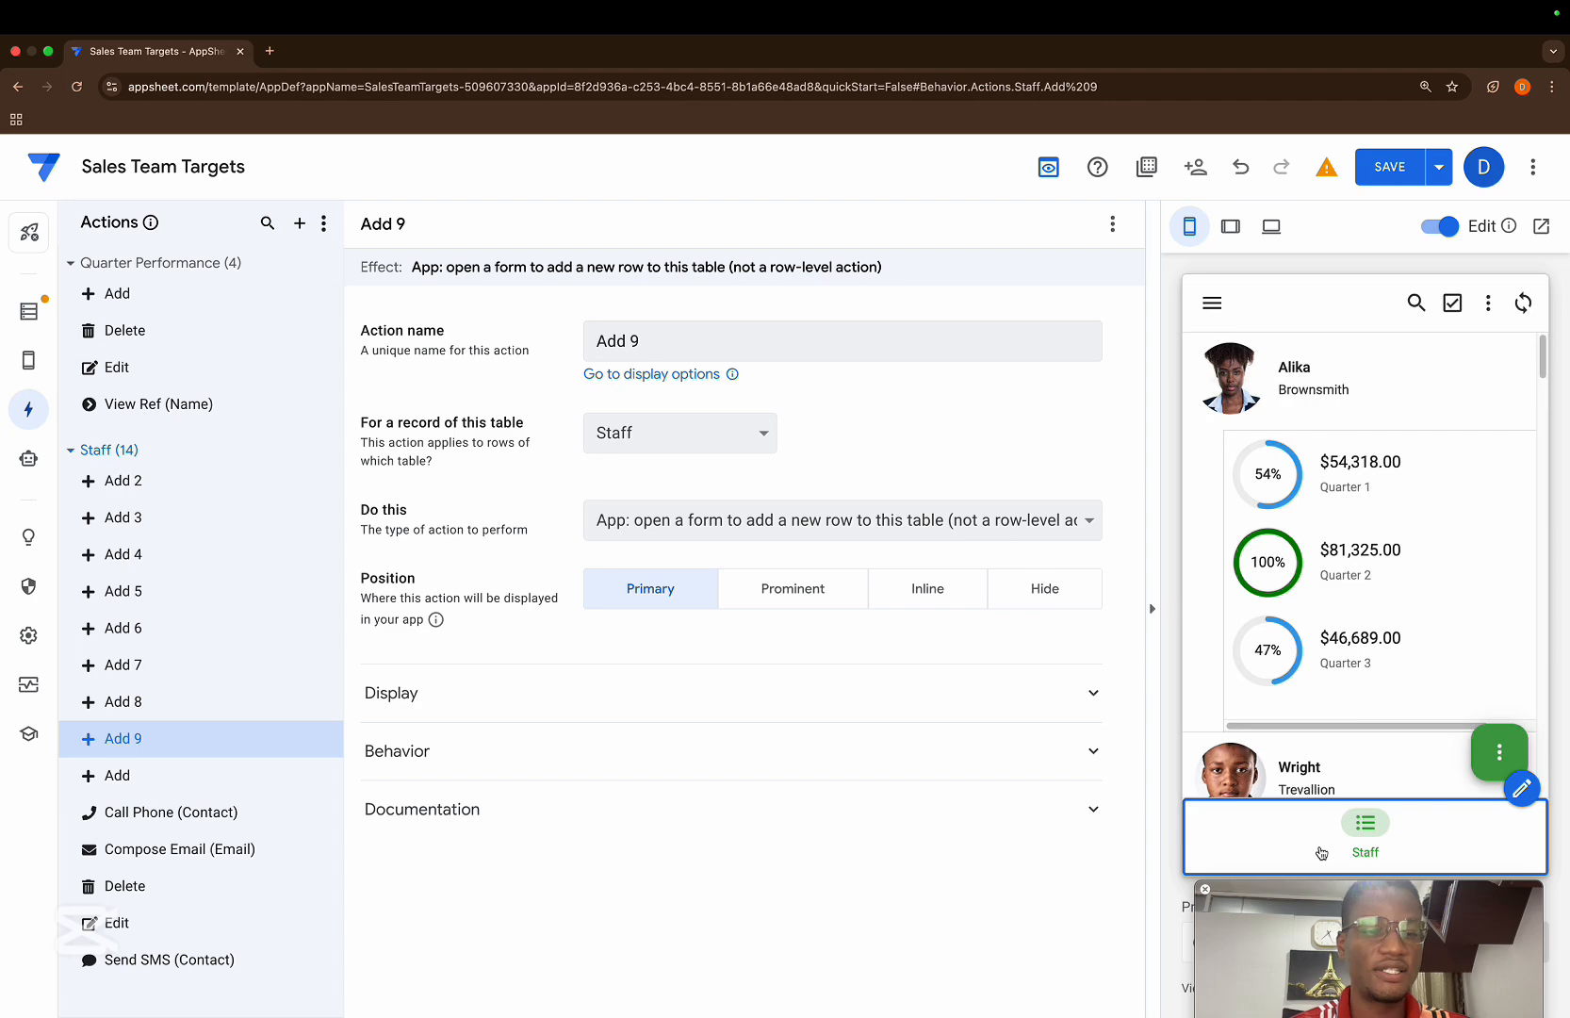
- In the Sales Team Targets views, duplicate the Staff view and its successive copies until there are four duplicates
mouse_move(28, 359)
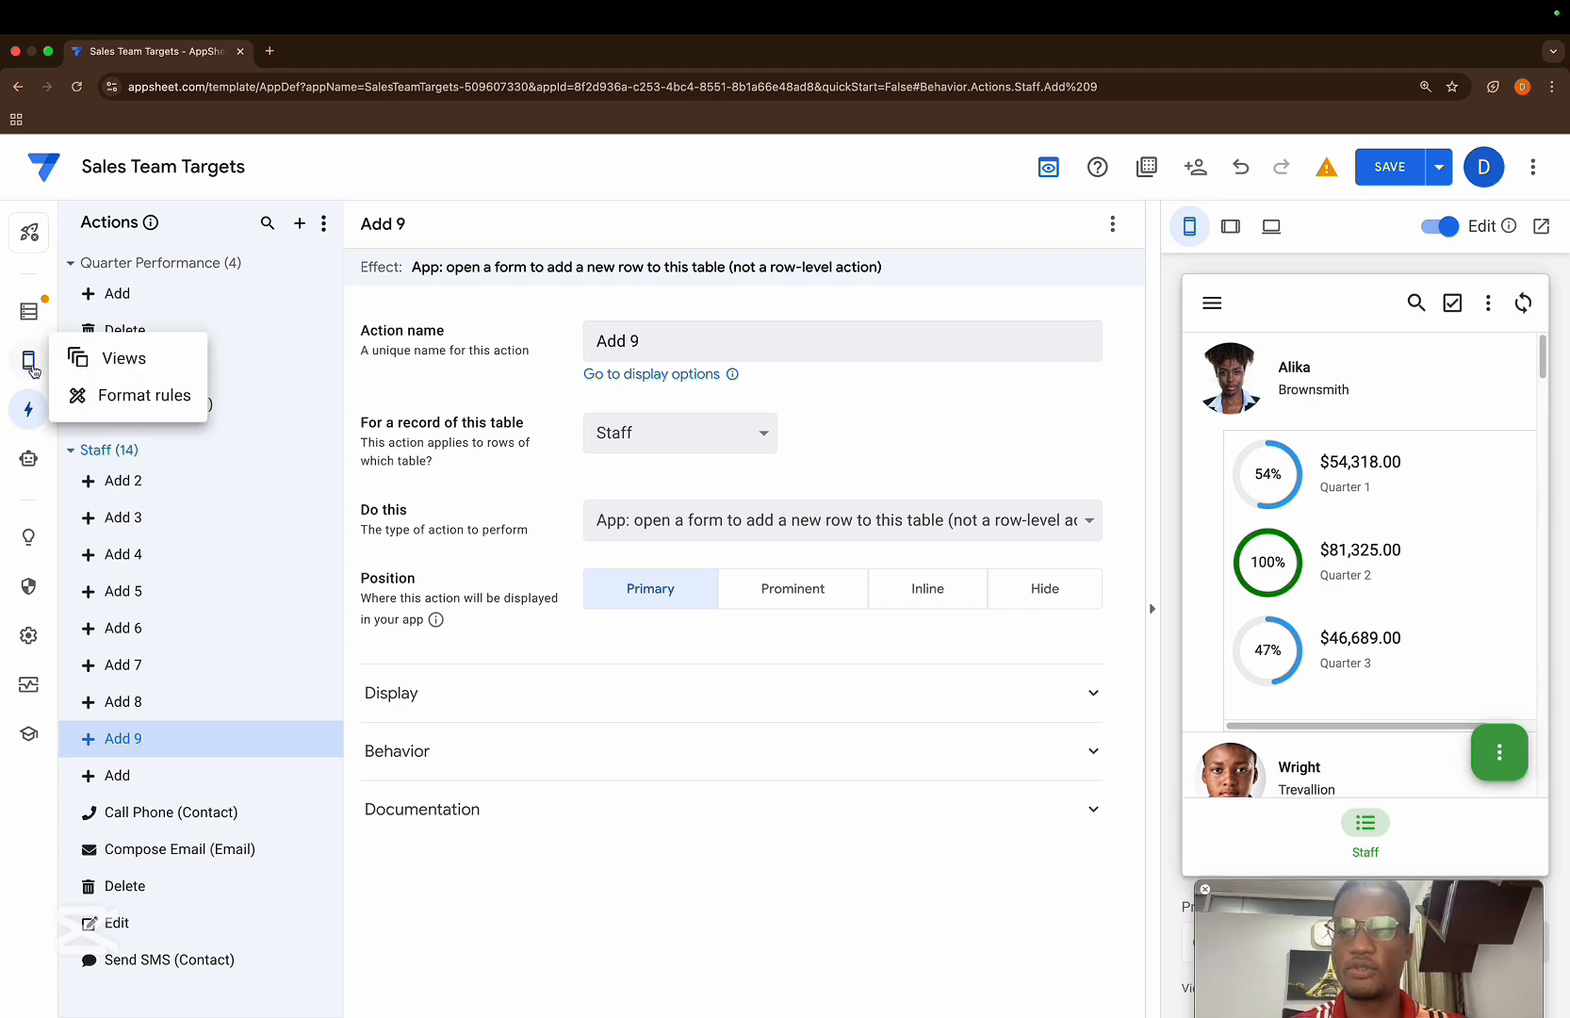
left_click(105, 354)
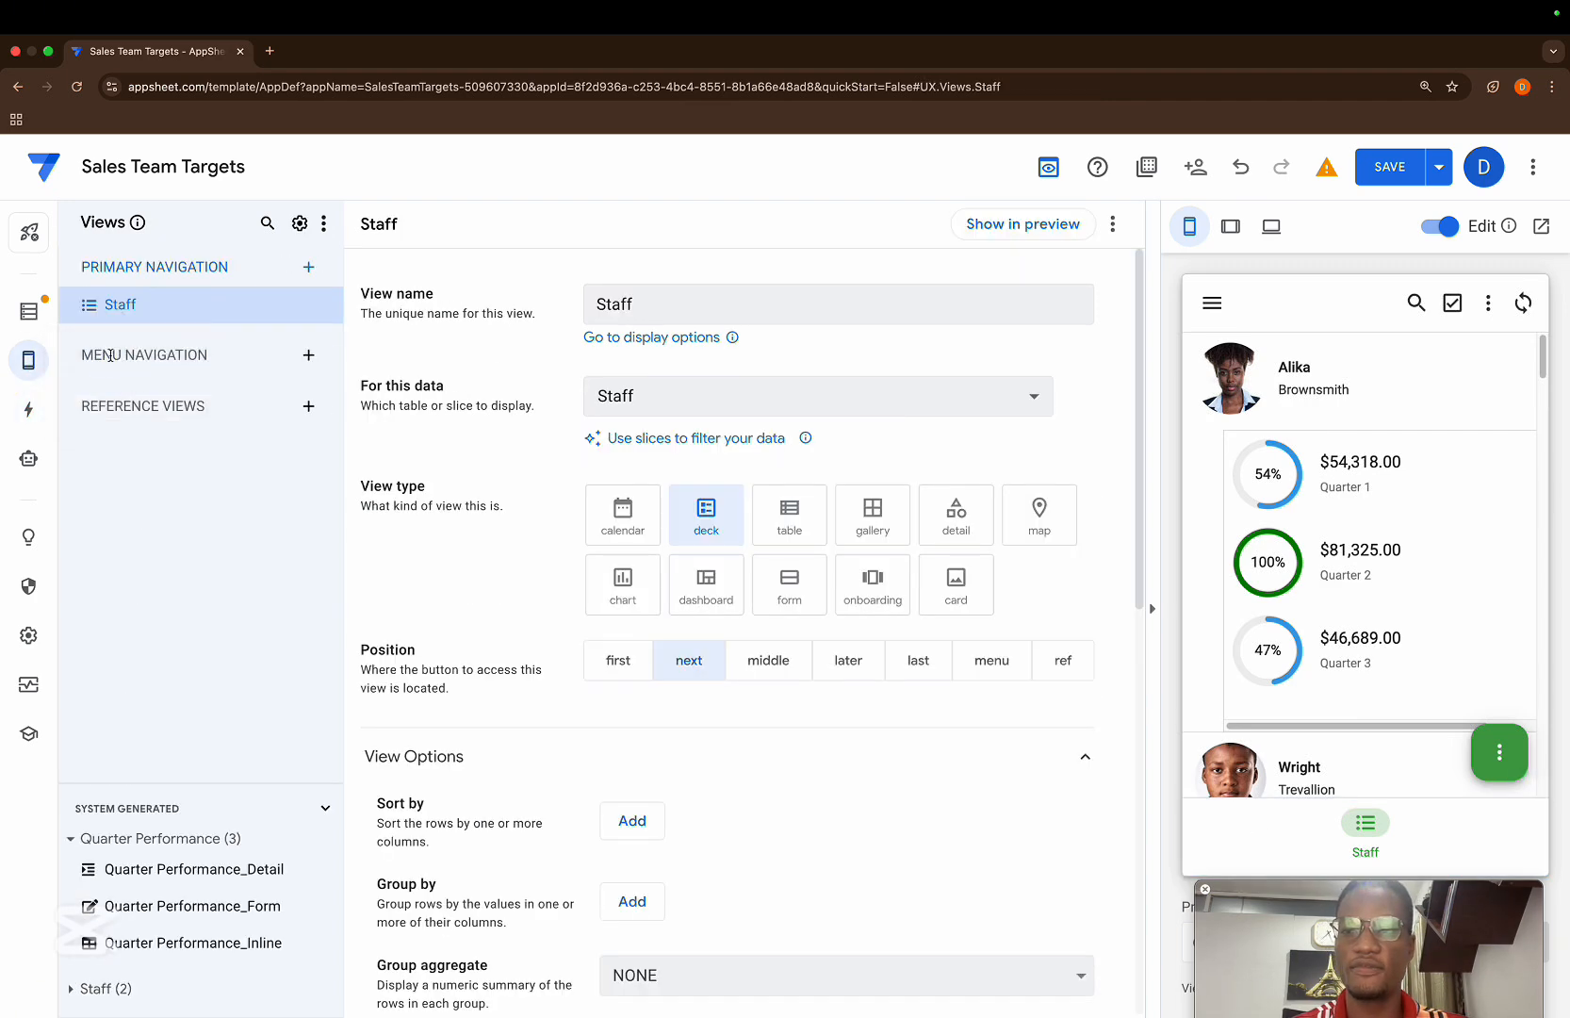
left_click(326, 307)
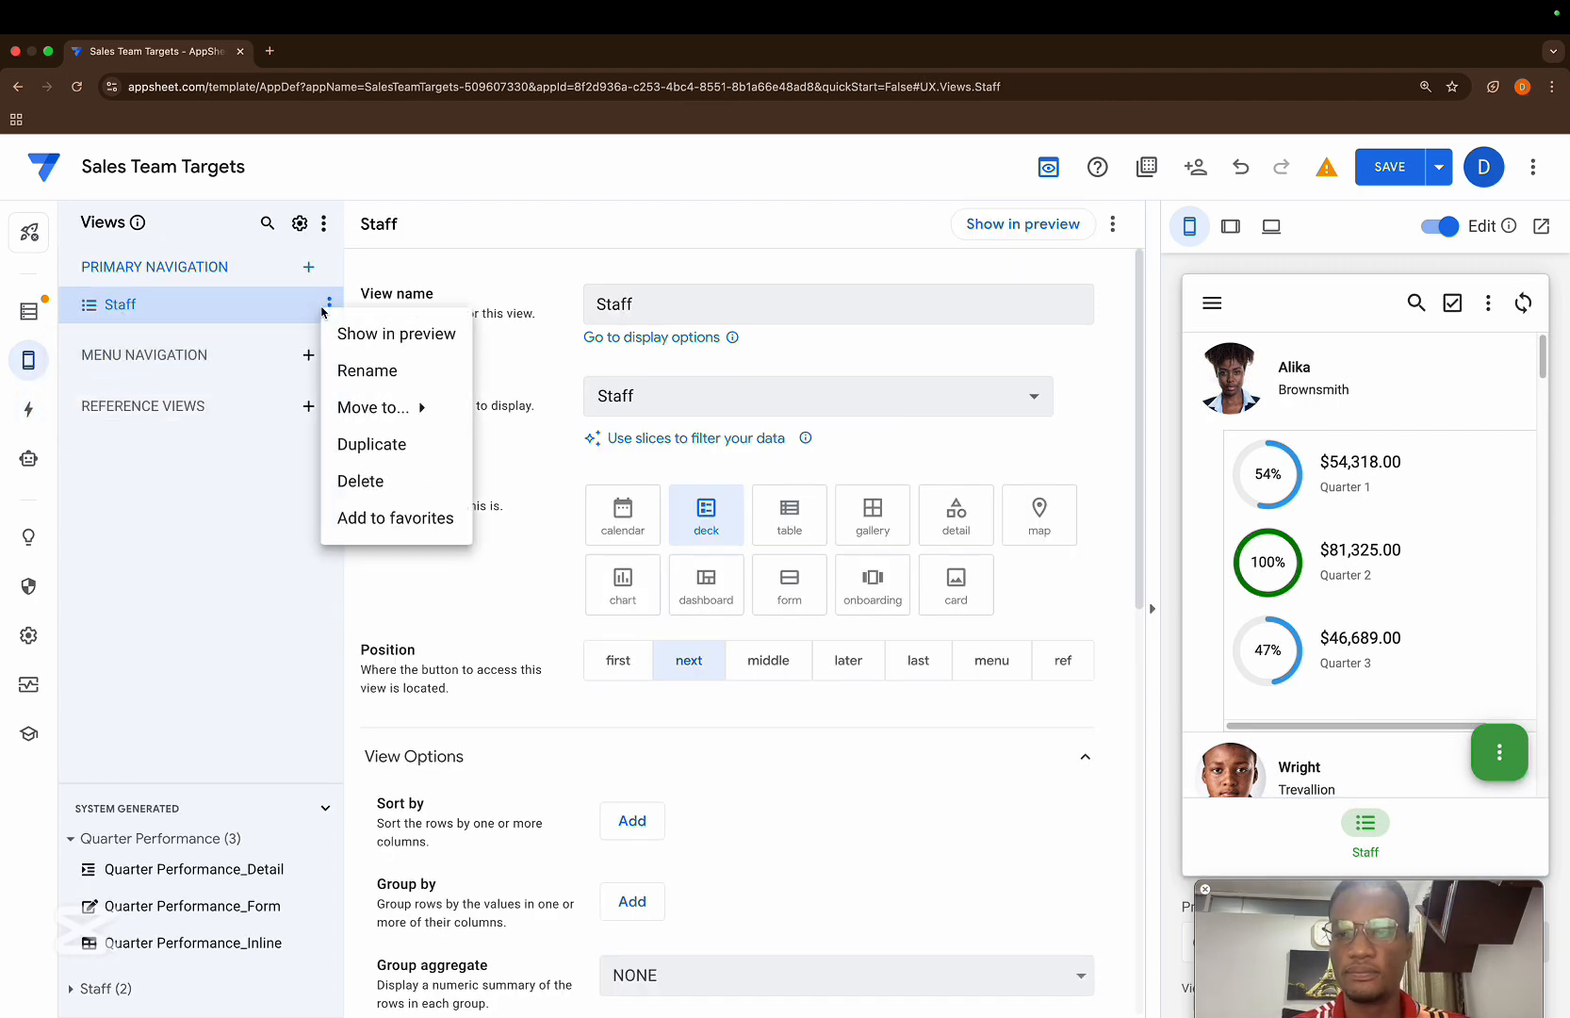
left_click(356, 442)
left_click(340, 352)
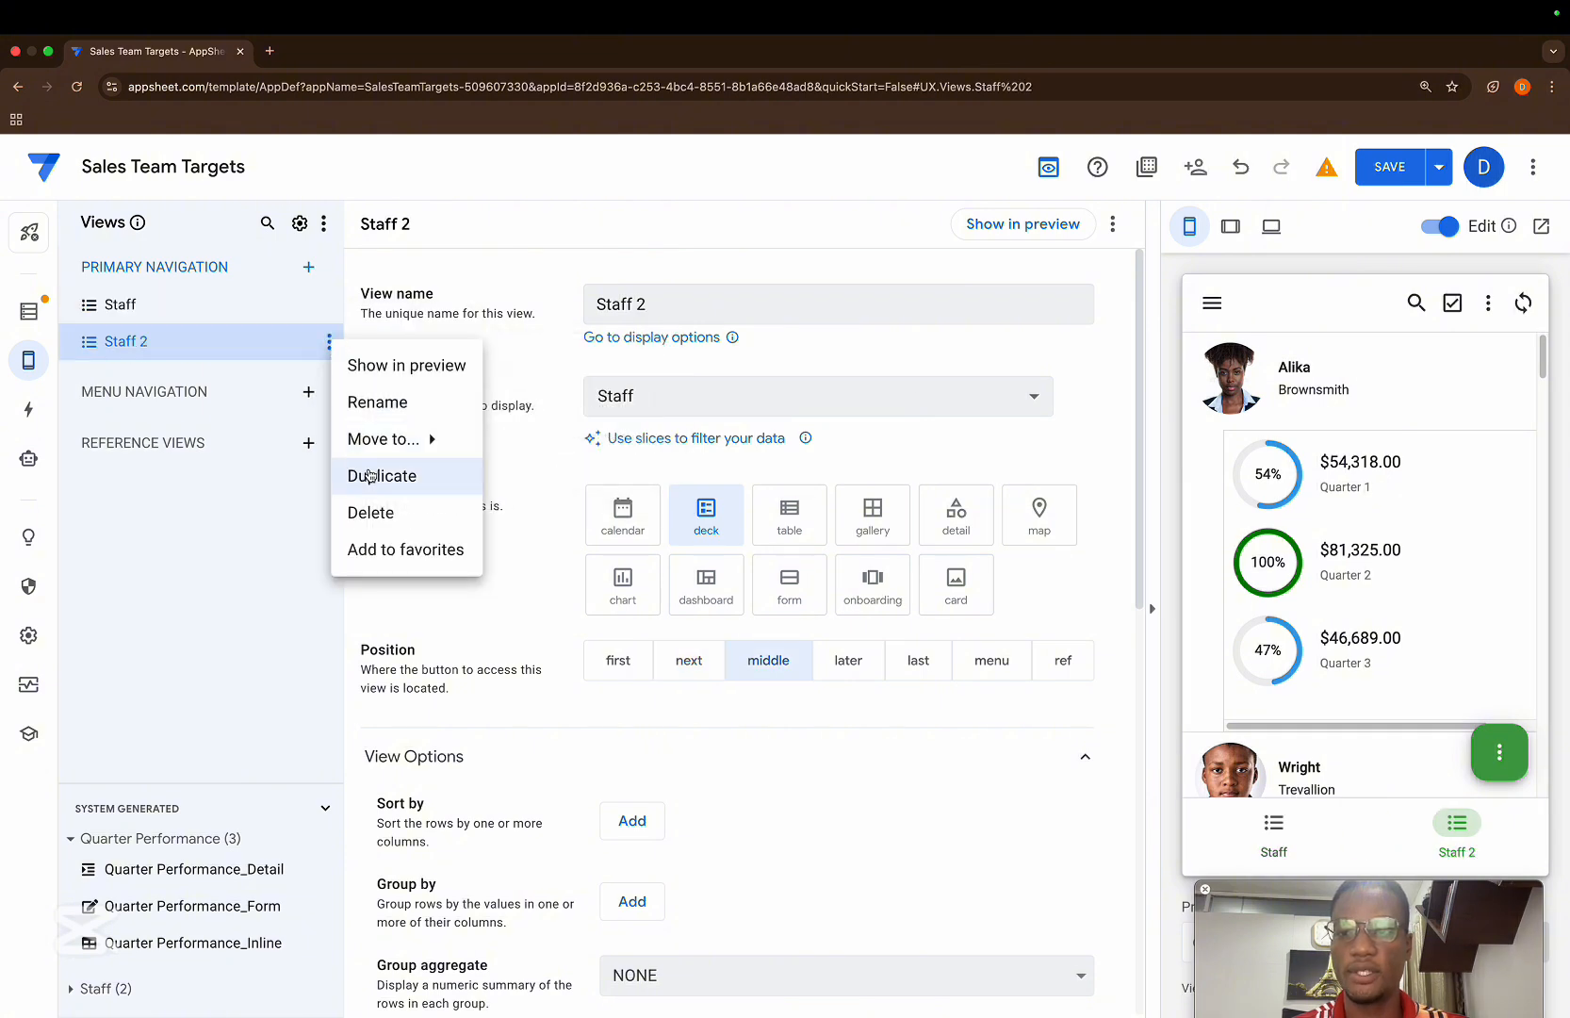
left_click(370, 476)
left_click(328, 378)
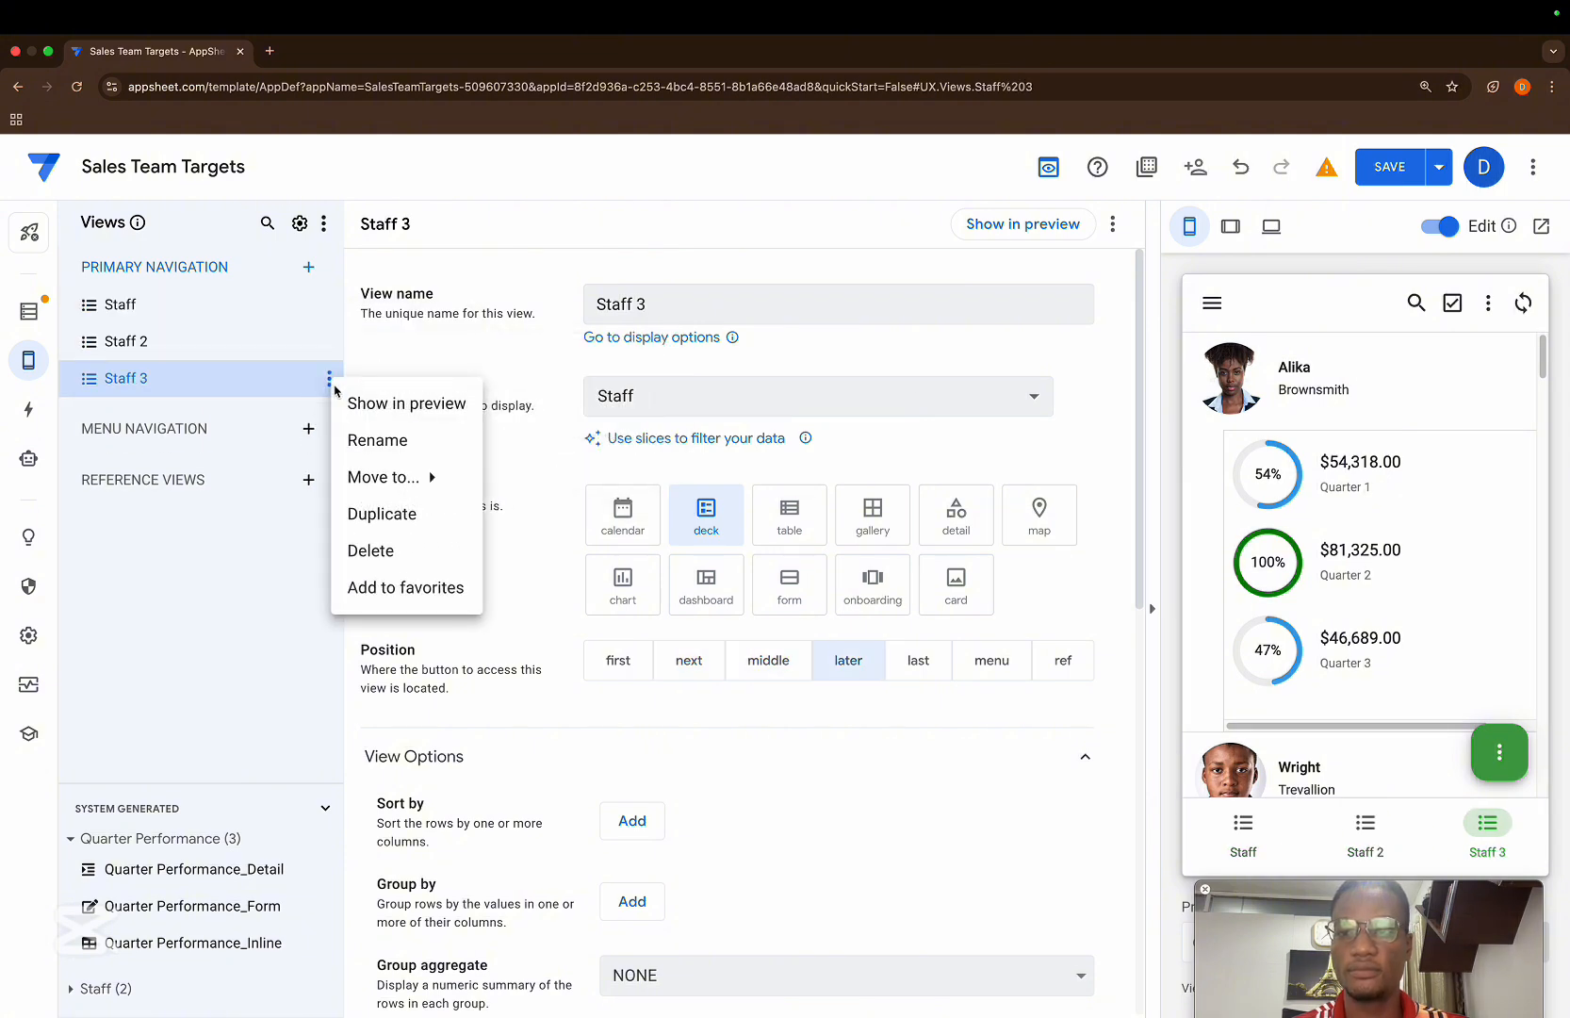
left_click(380, 513)
left_click(329, 378)
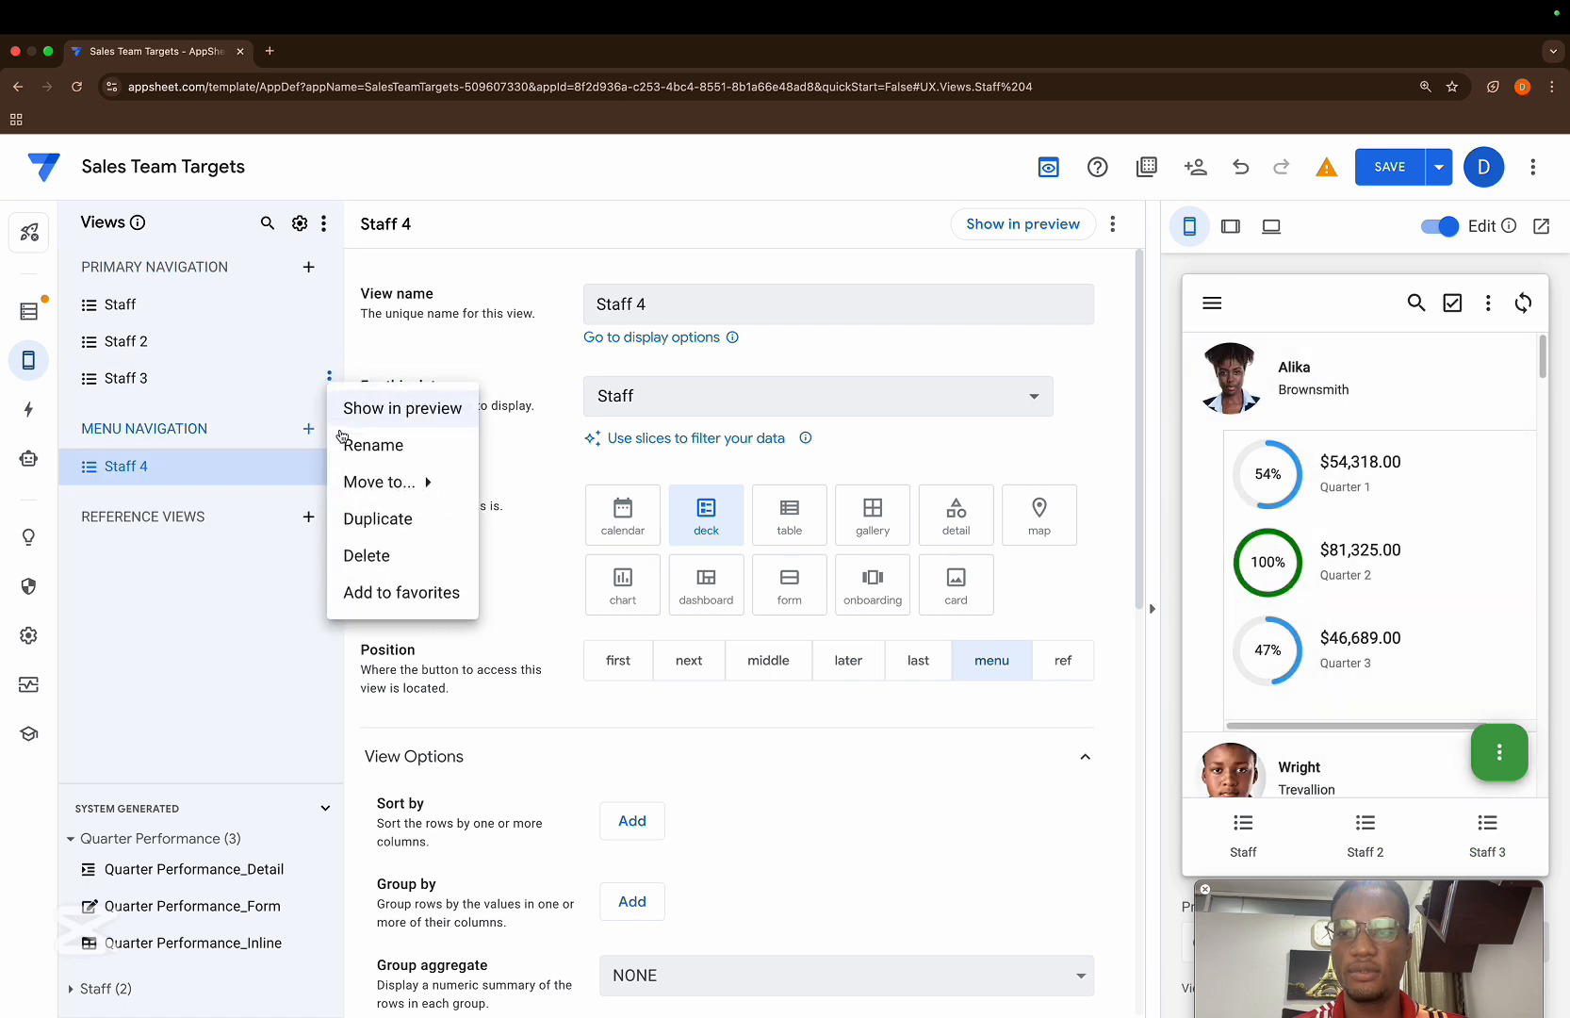
left_click(374, 520)
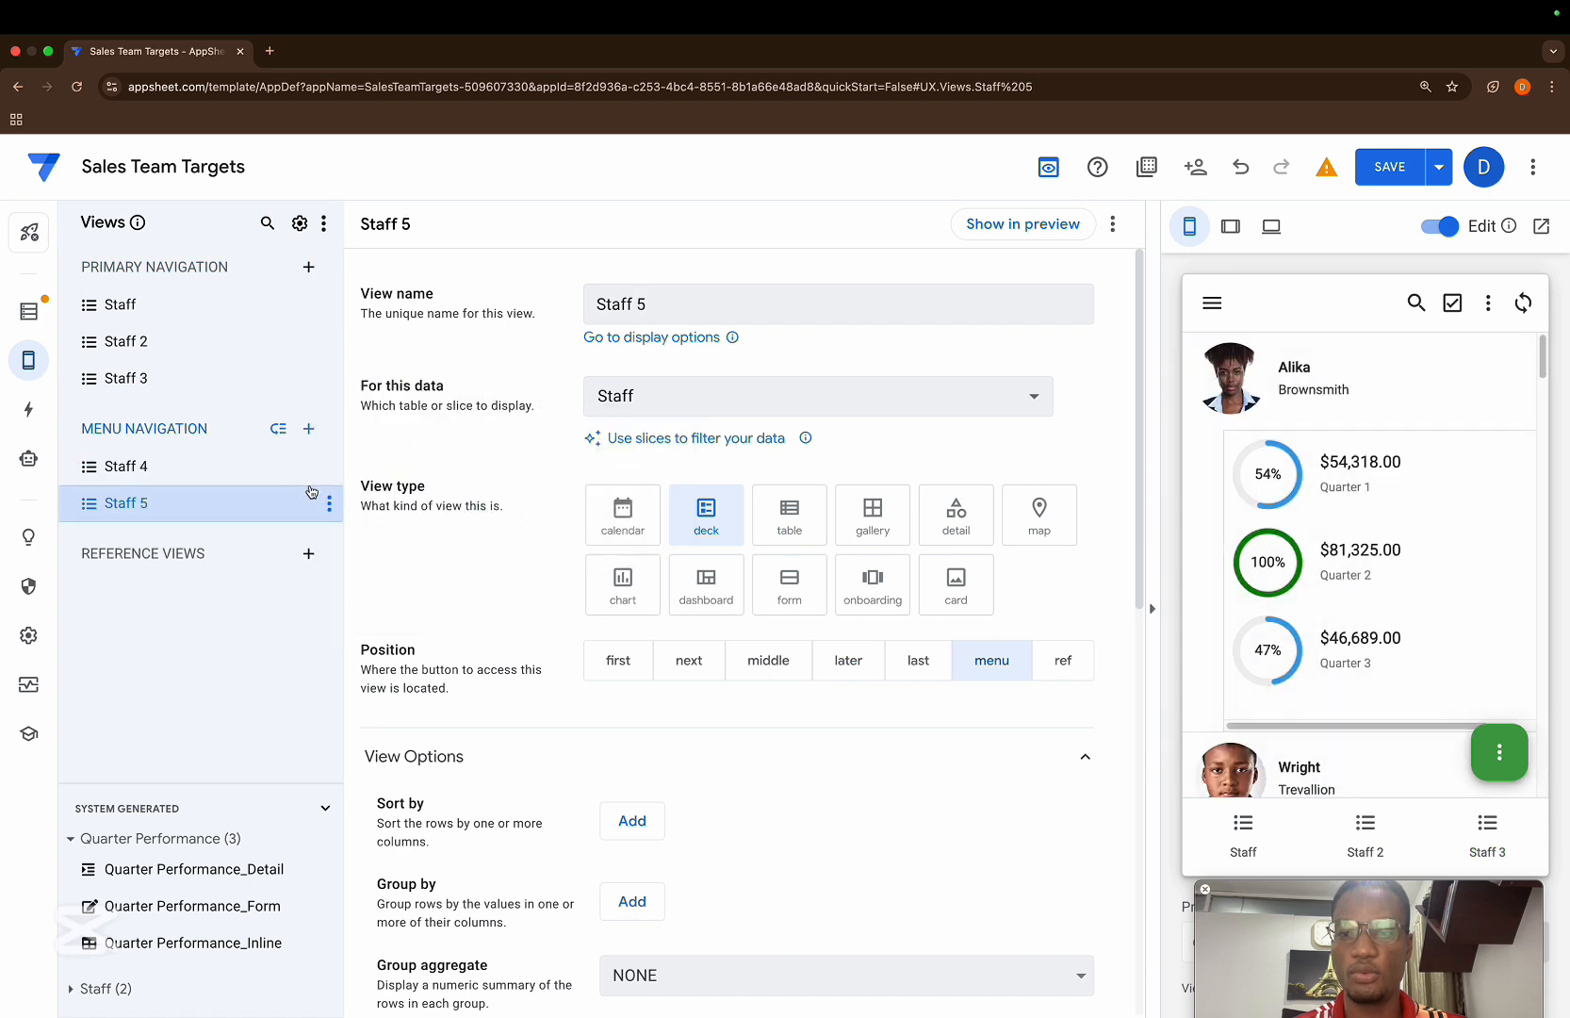
- Set the position of the Staff 5 and Staff 4 views to middle
left_click(750, 662)
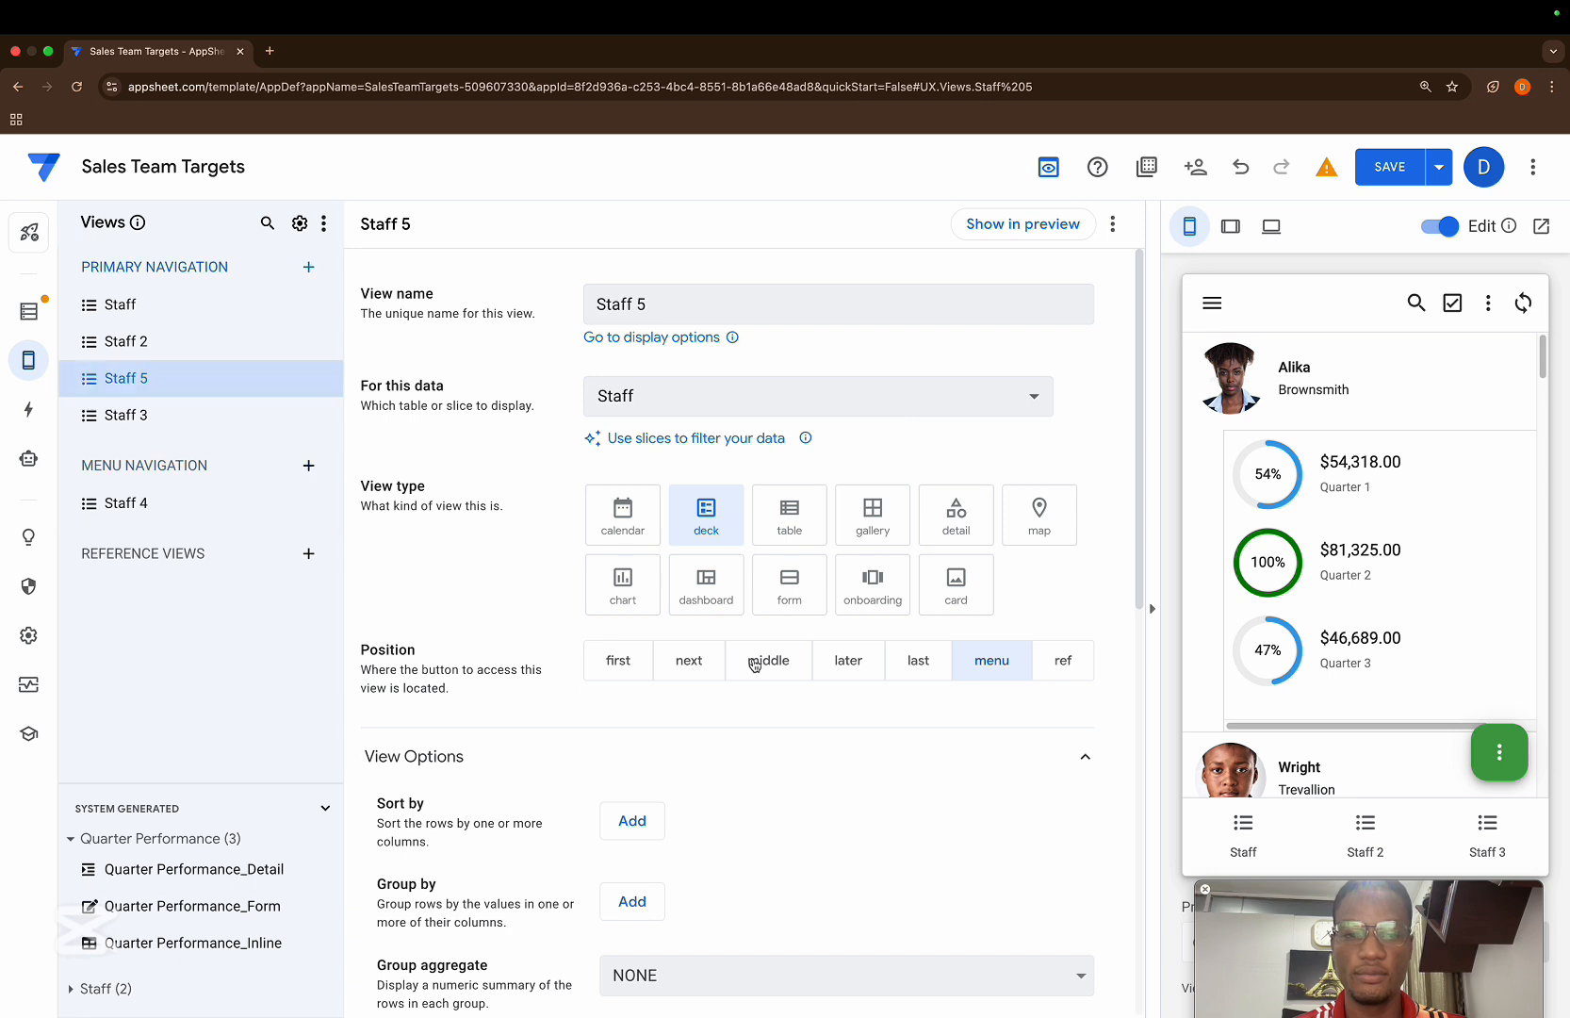
left_click(222, 507)
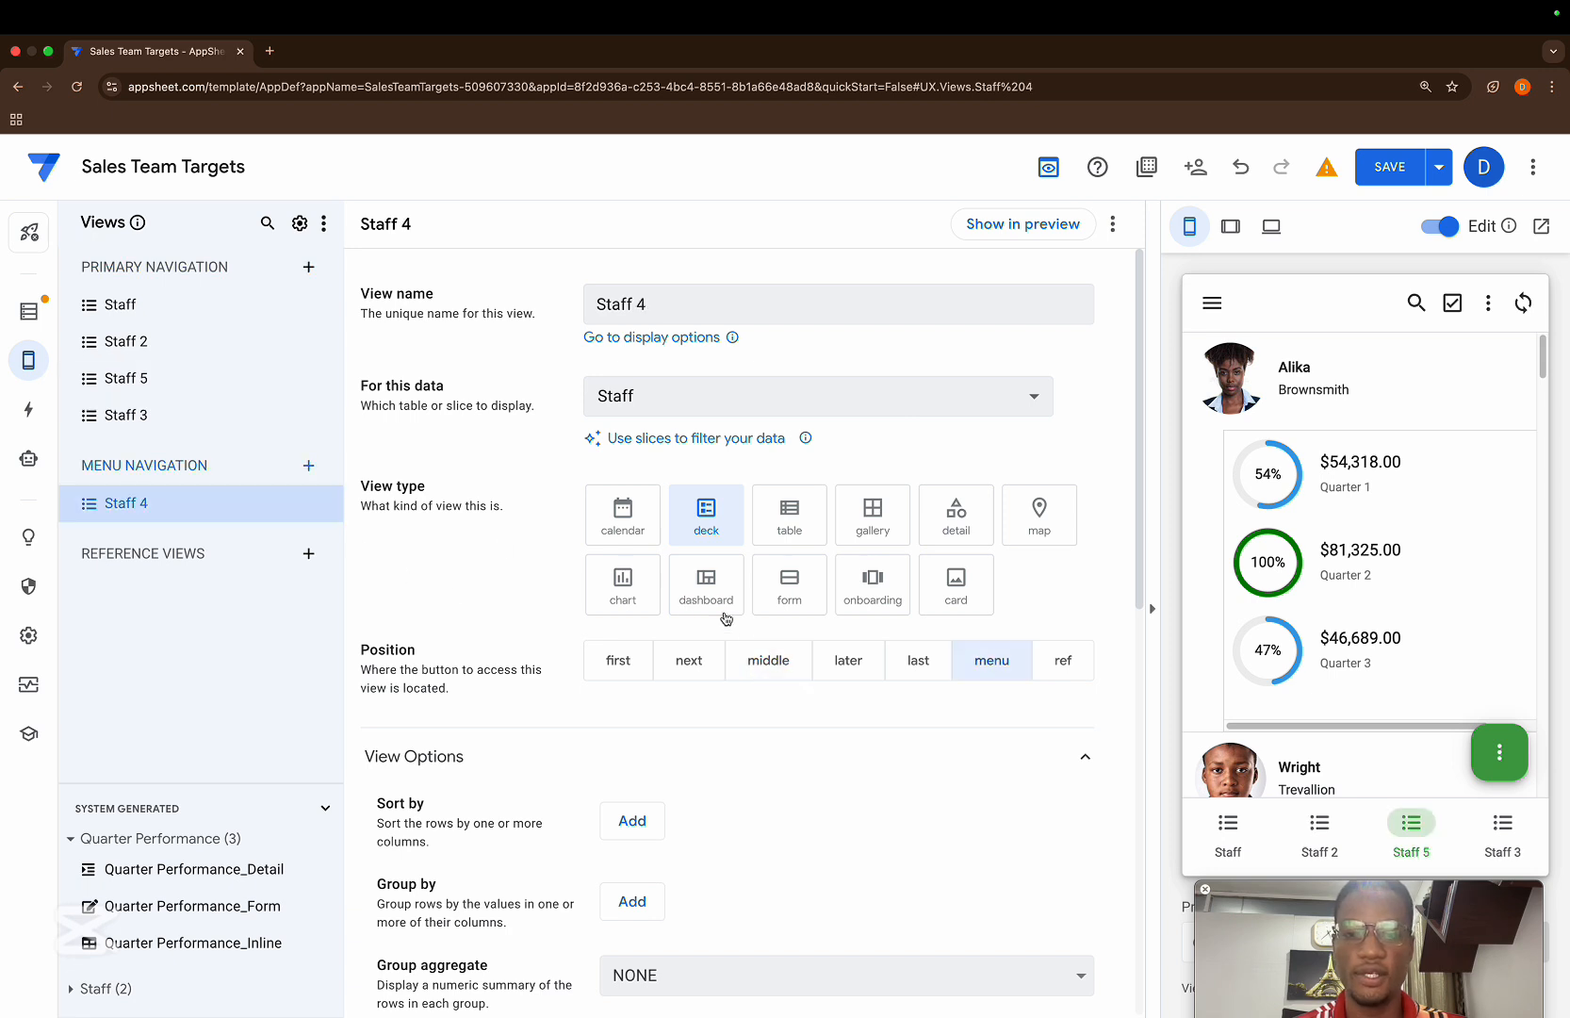
left_click(759, 657)
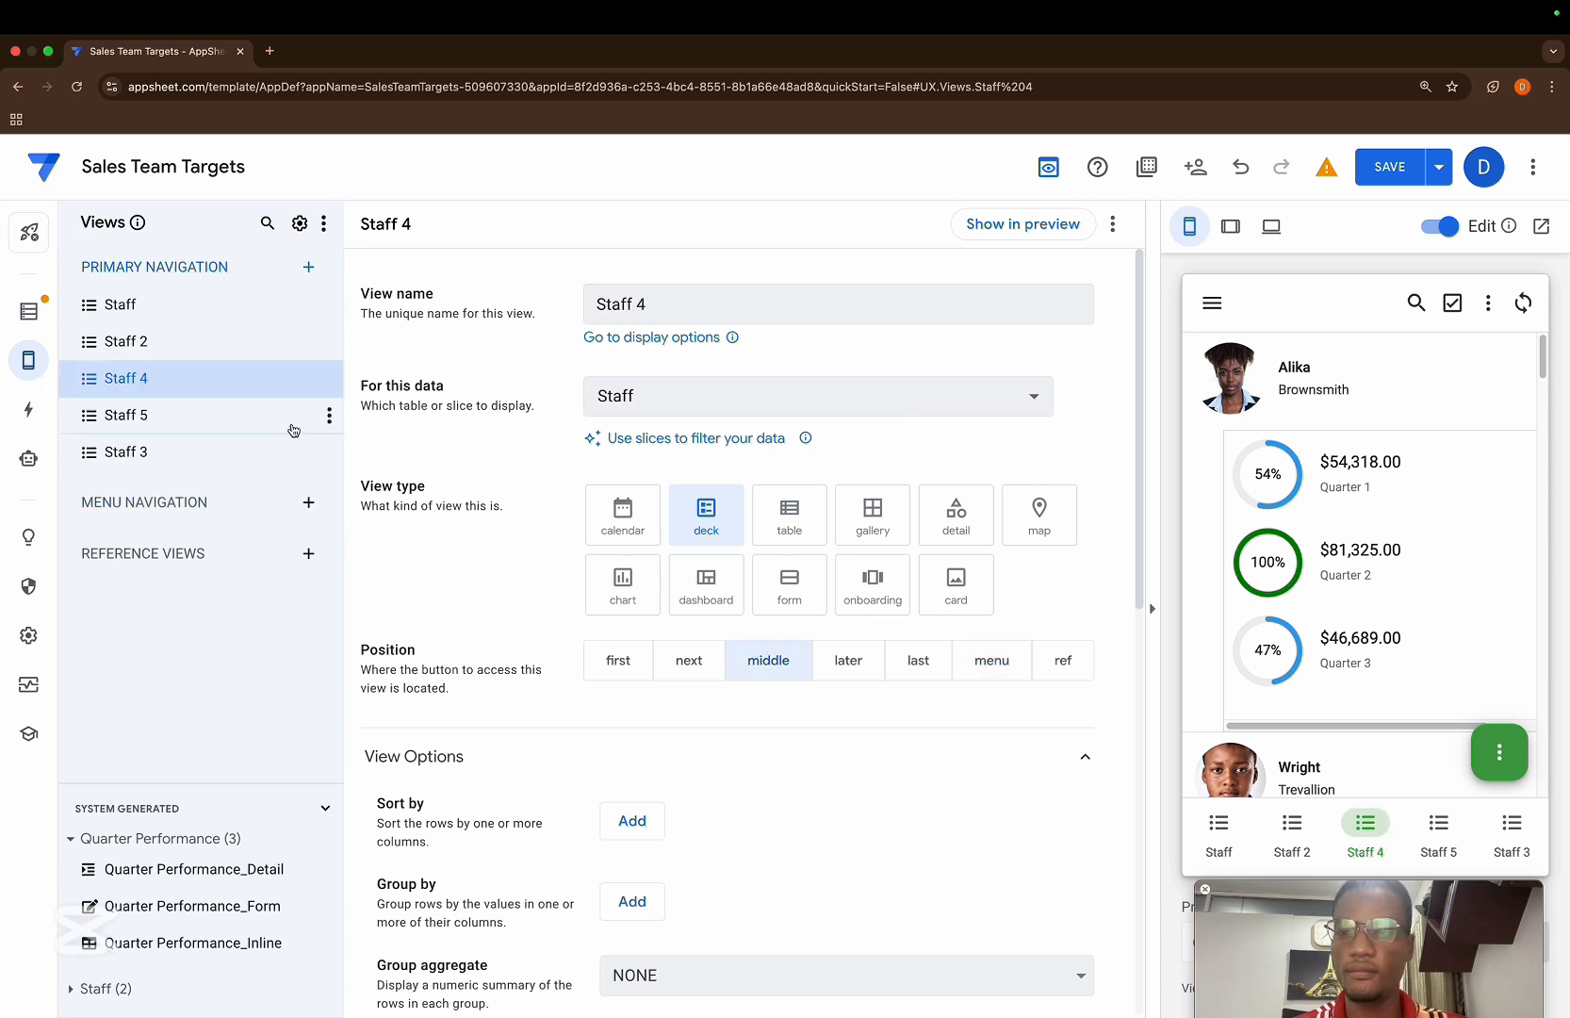
- Duplicate the Staff view once more and set the new copy's position to first
left_click(326, 305)
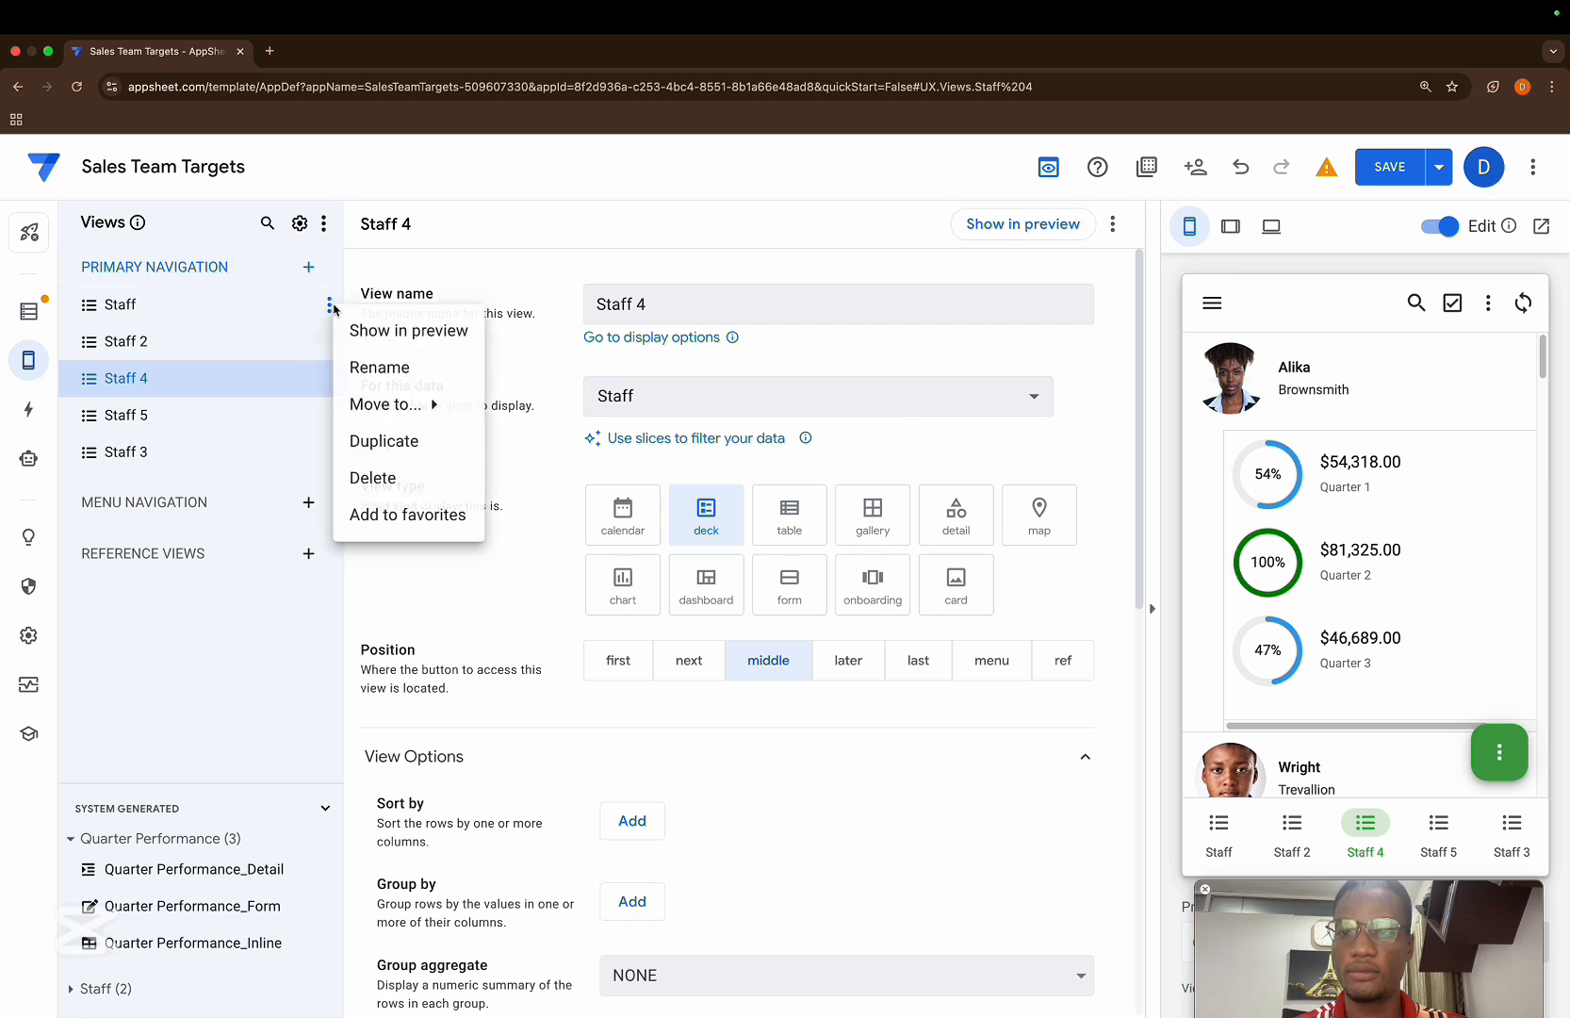
left_click(373, 455)
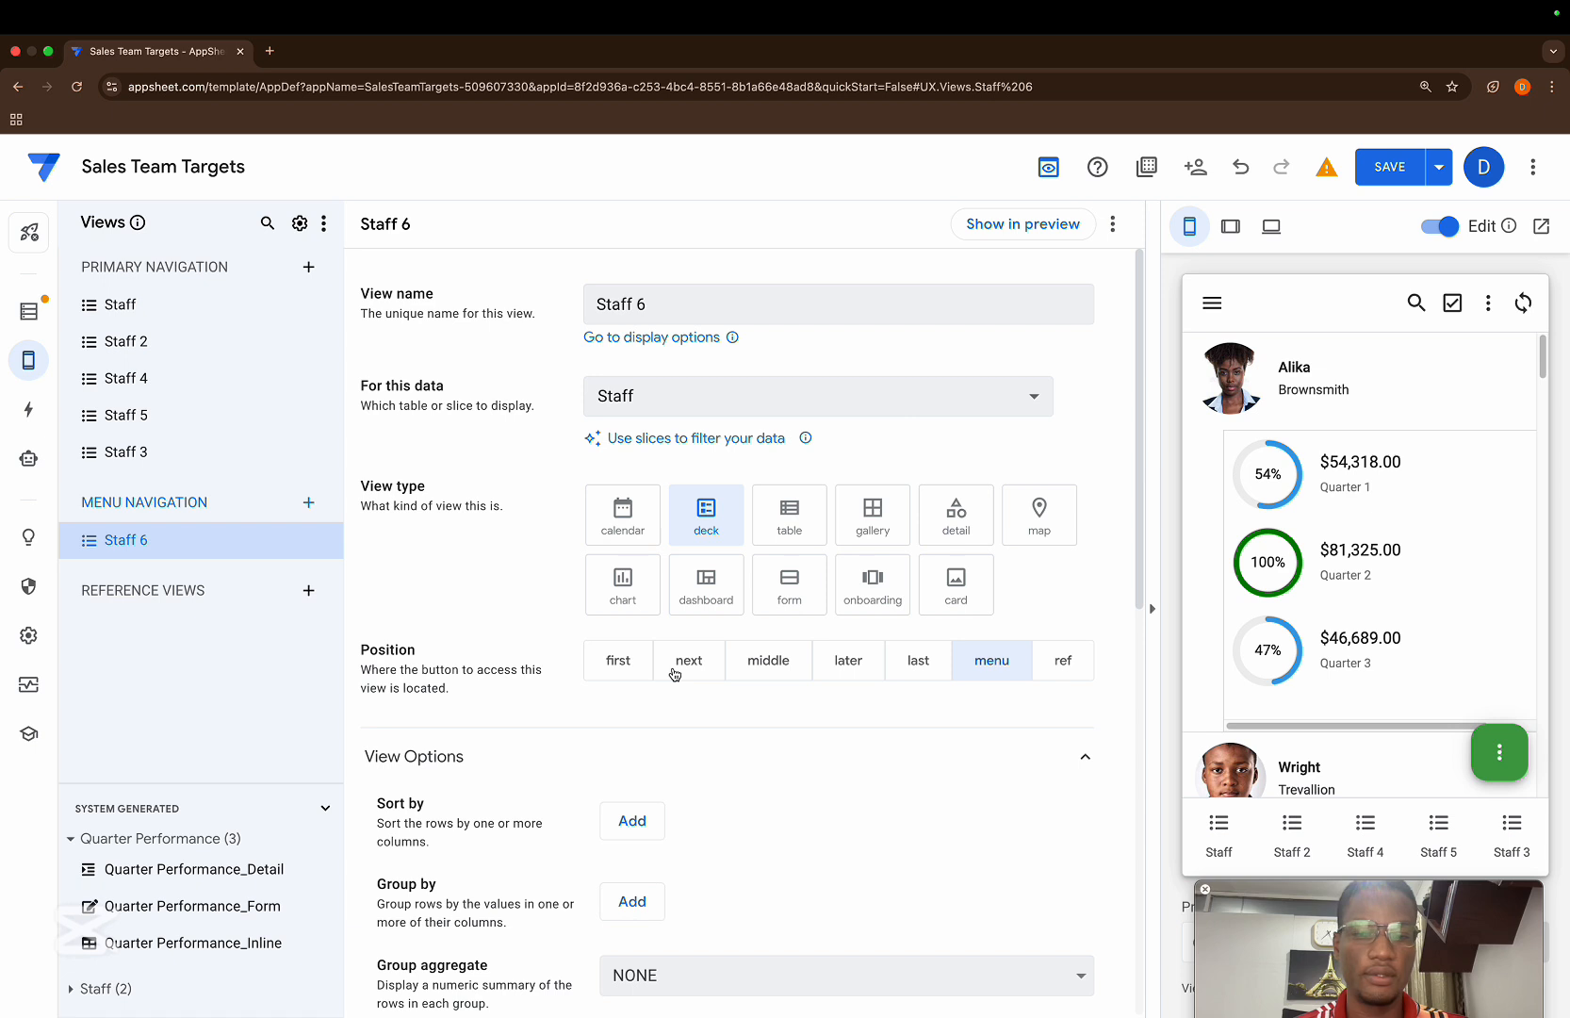
left_click(637, 667)
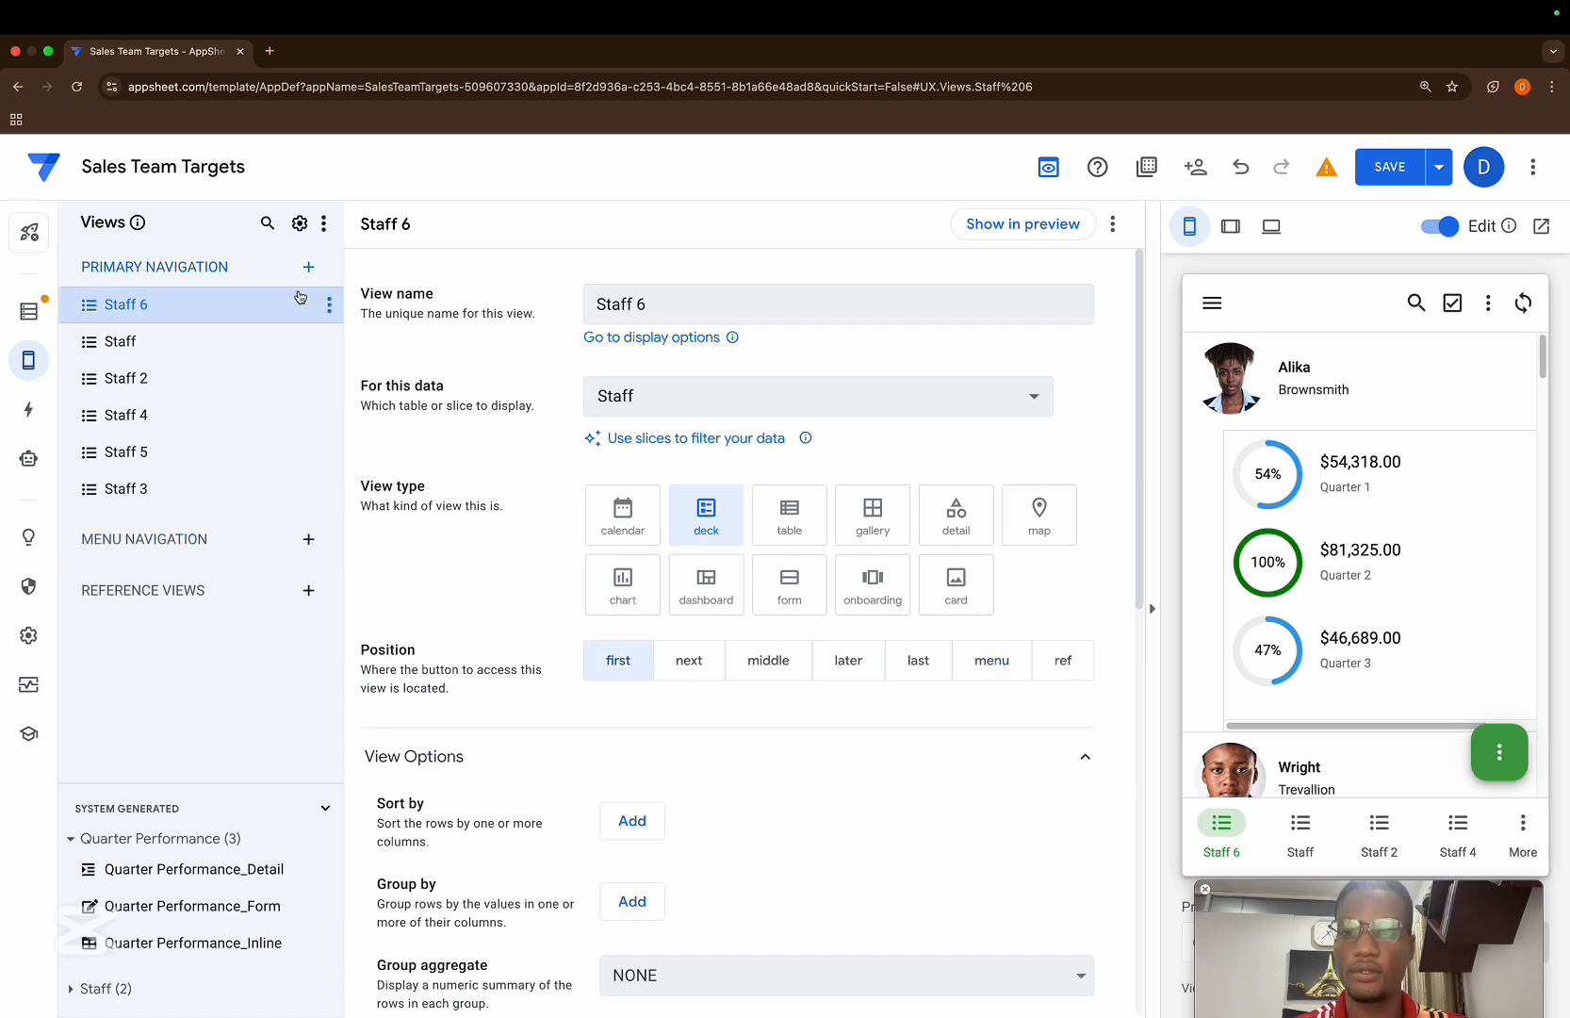
- Duplicate the Staff 6 view and open the bottom navigation's More overflow in the preview
left_click(321, 310)
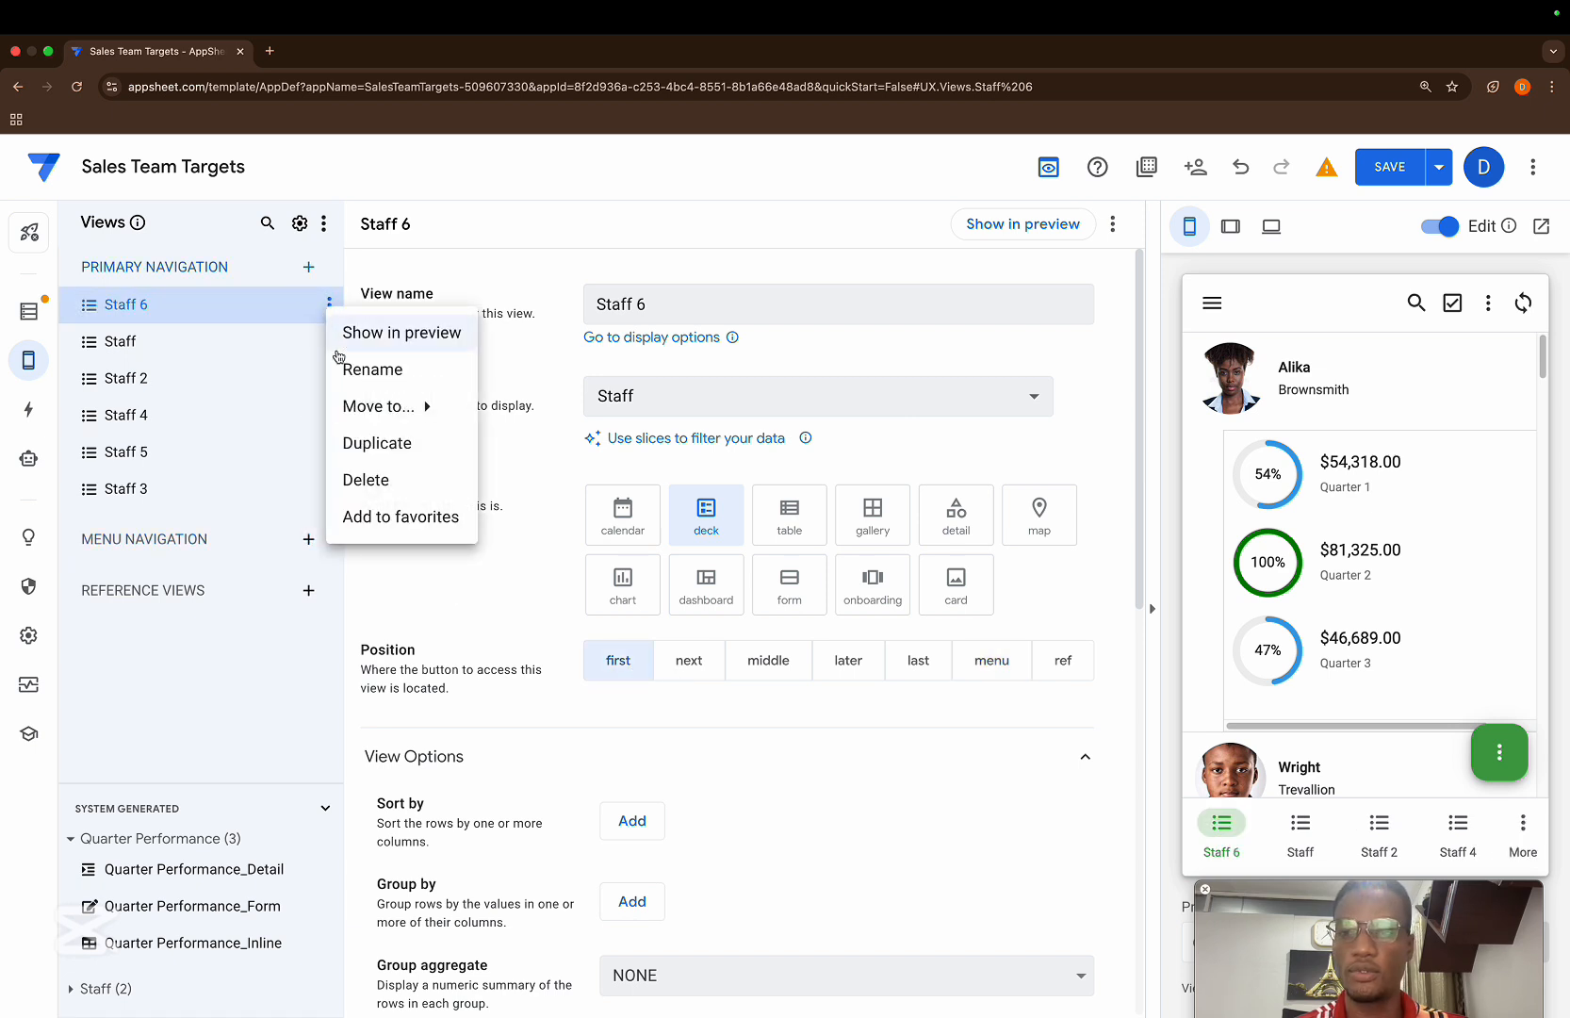
left_click(374, 447)
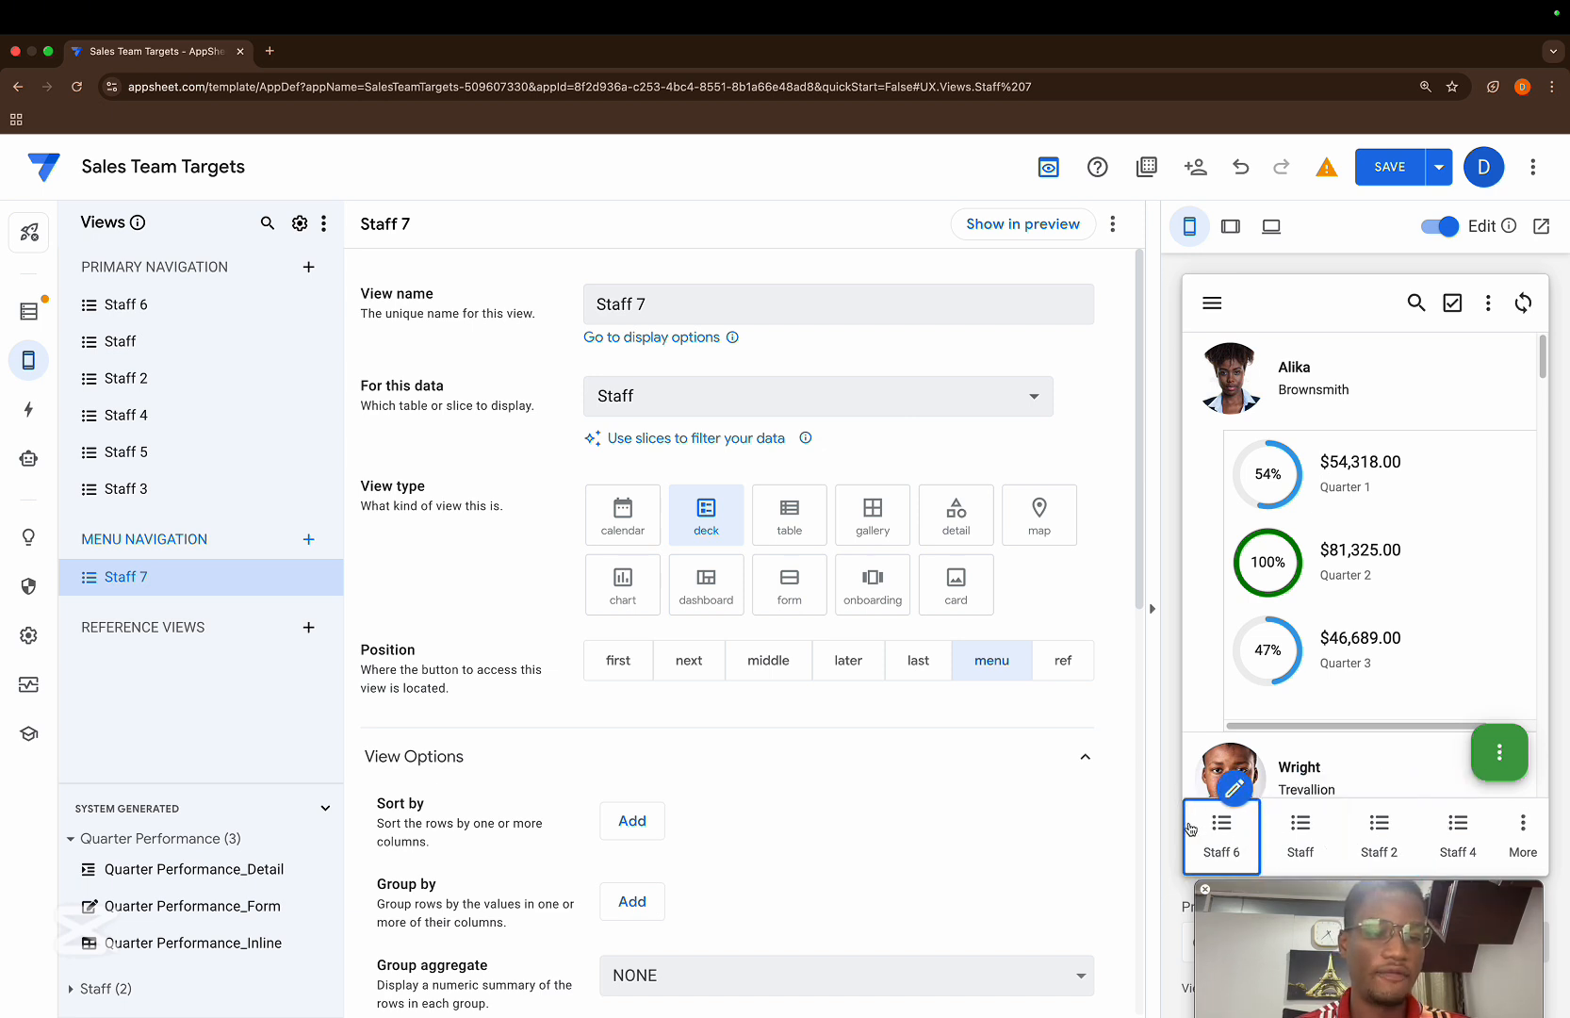
left_click(1524, 833)
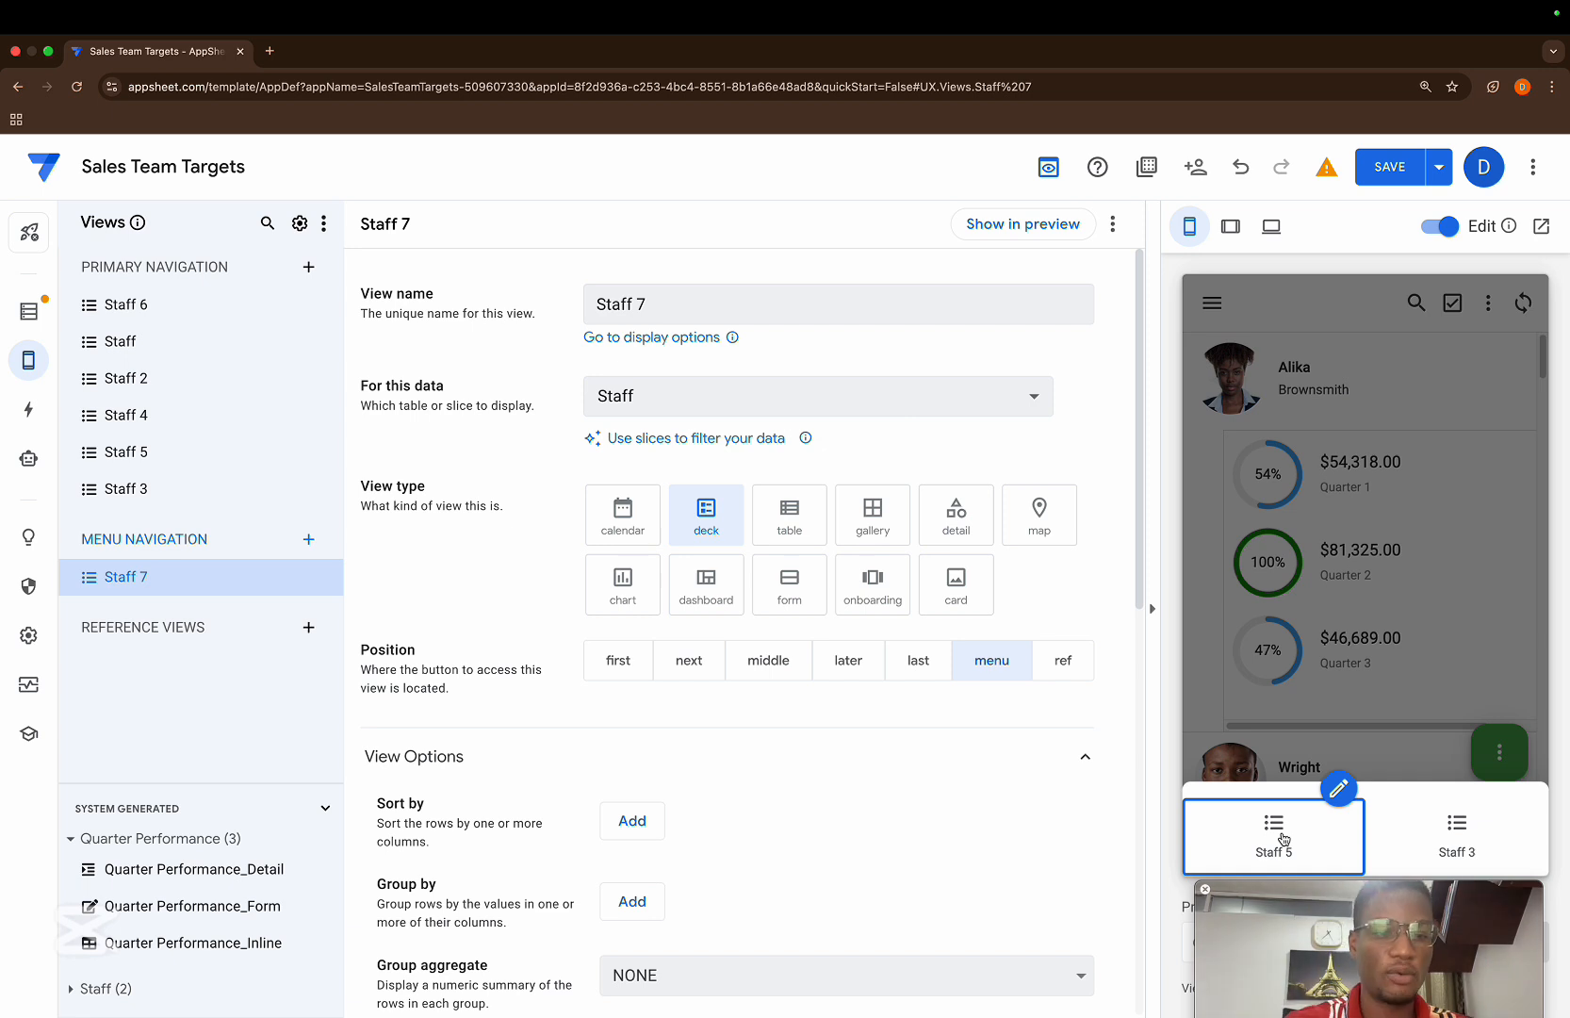
- Duplicate the Staff 6 view again and set the position of both Staff 7 and Staff 8 to first
left_click(329, 305)
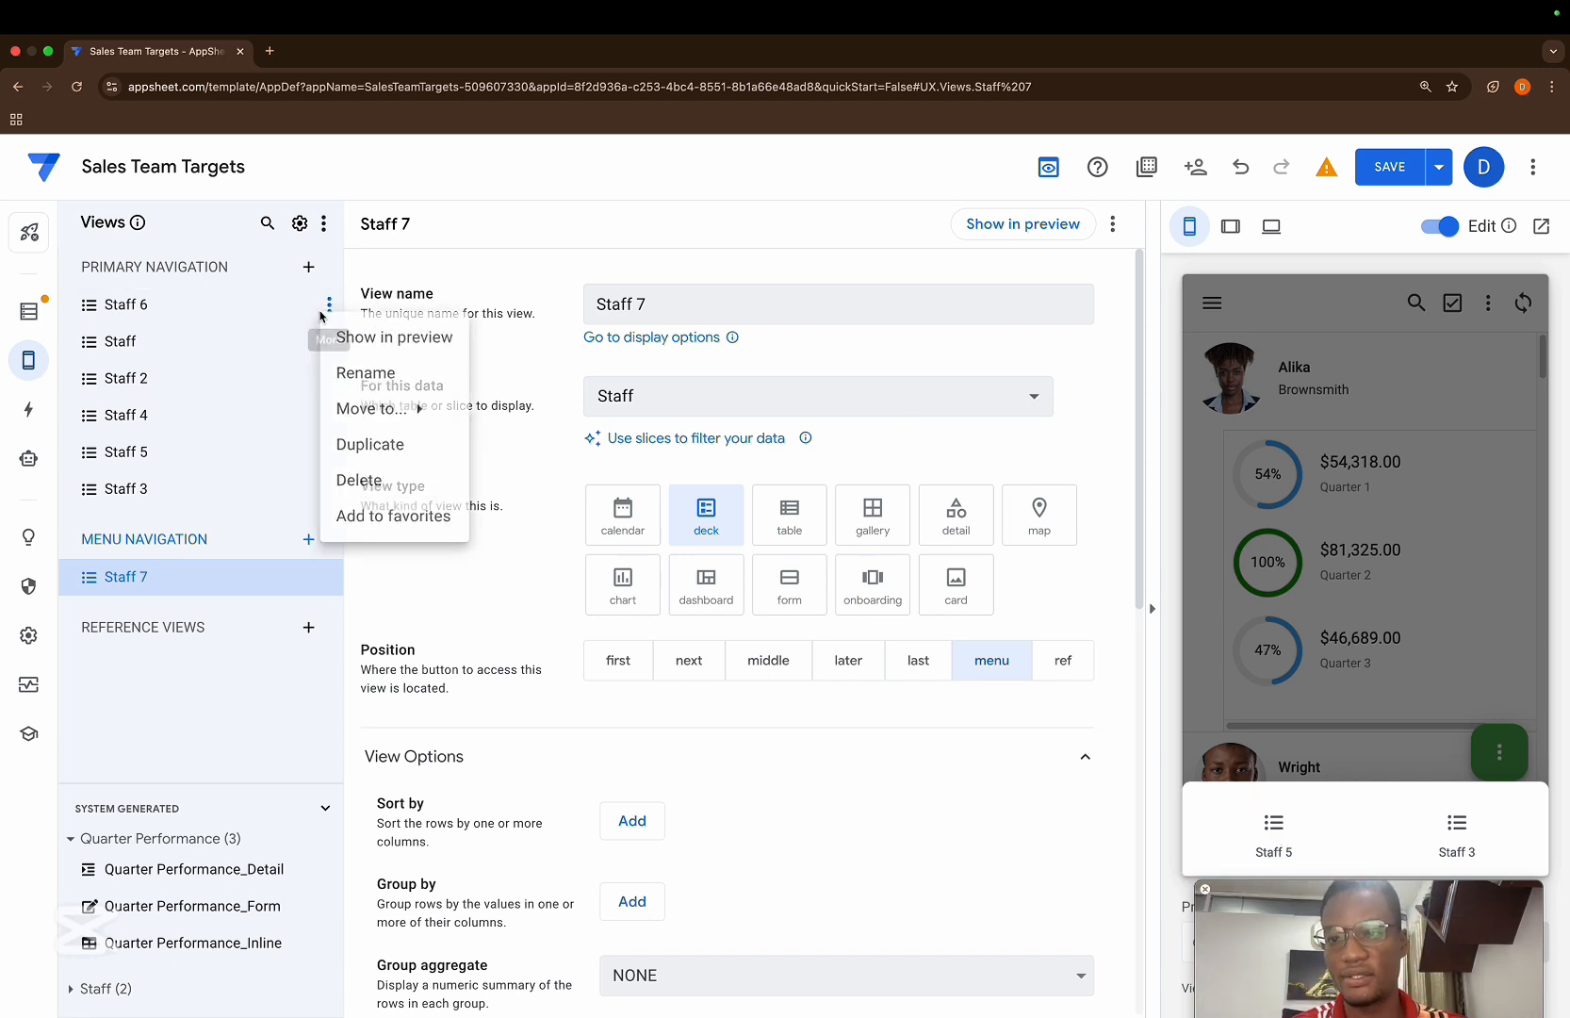
left_click(371, 449)
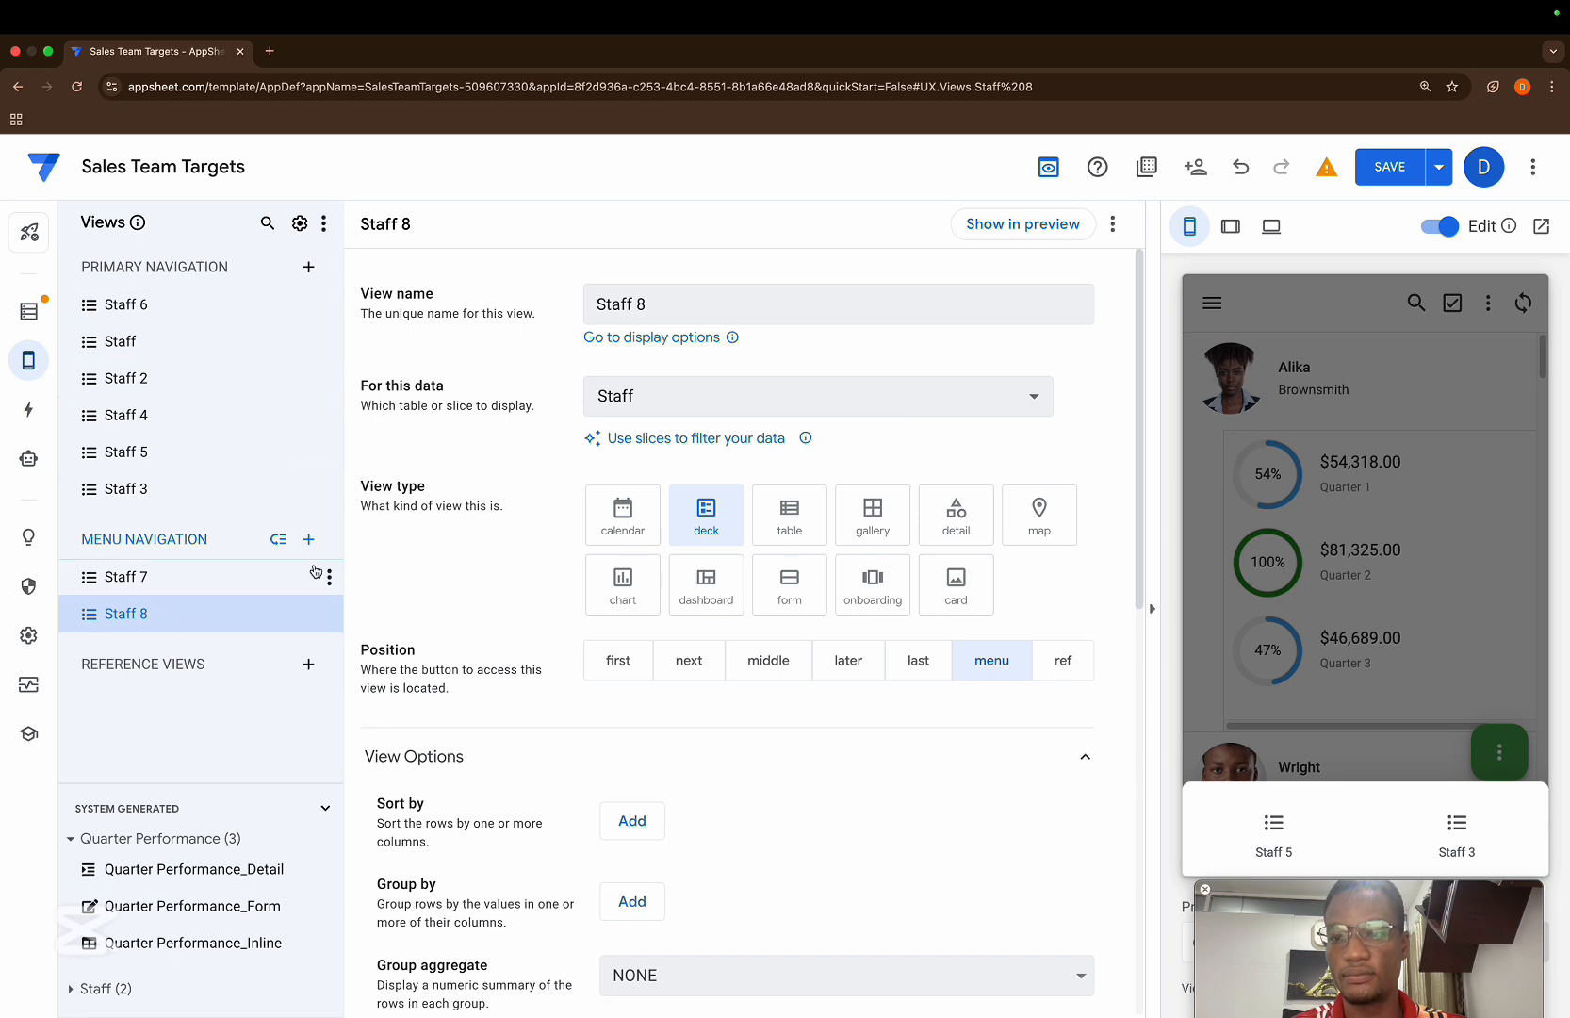
left_click(279, 574)
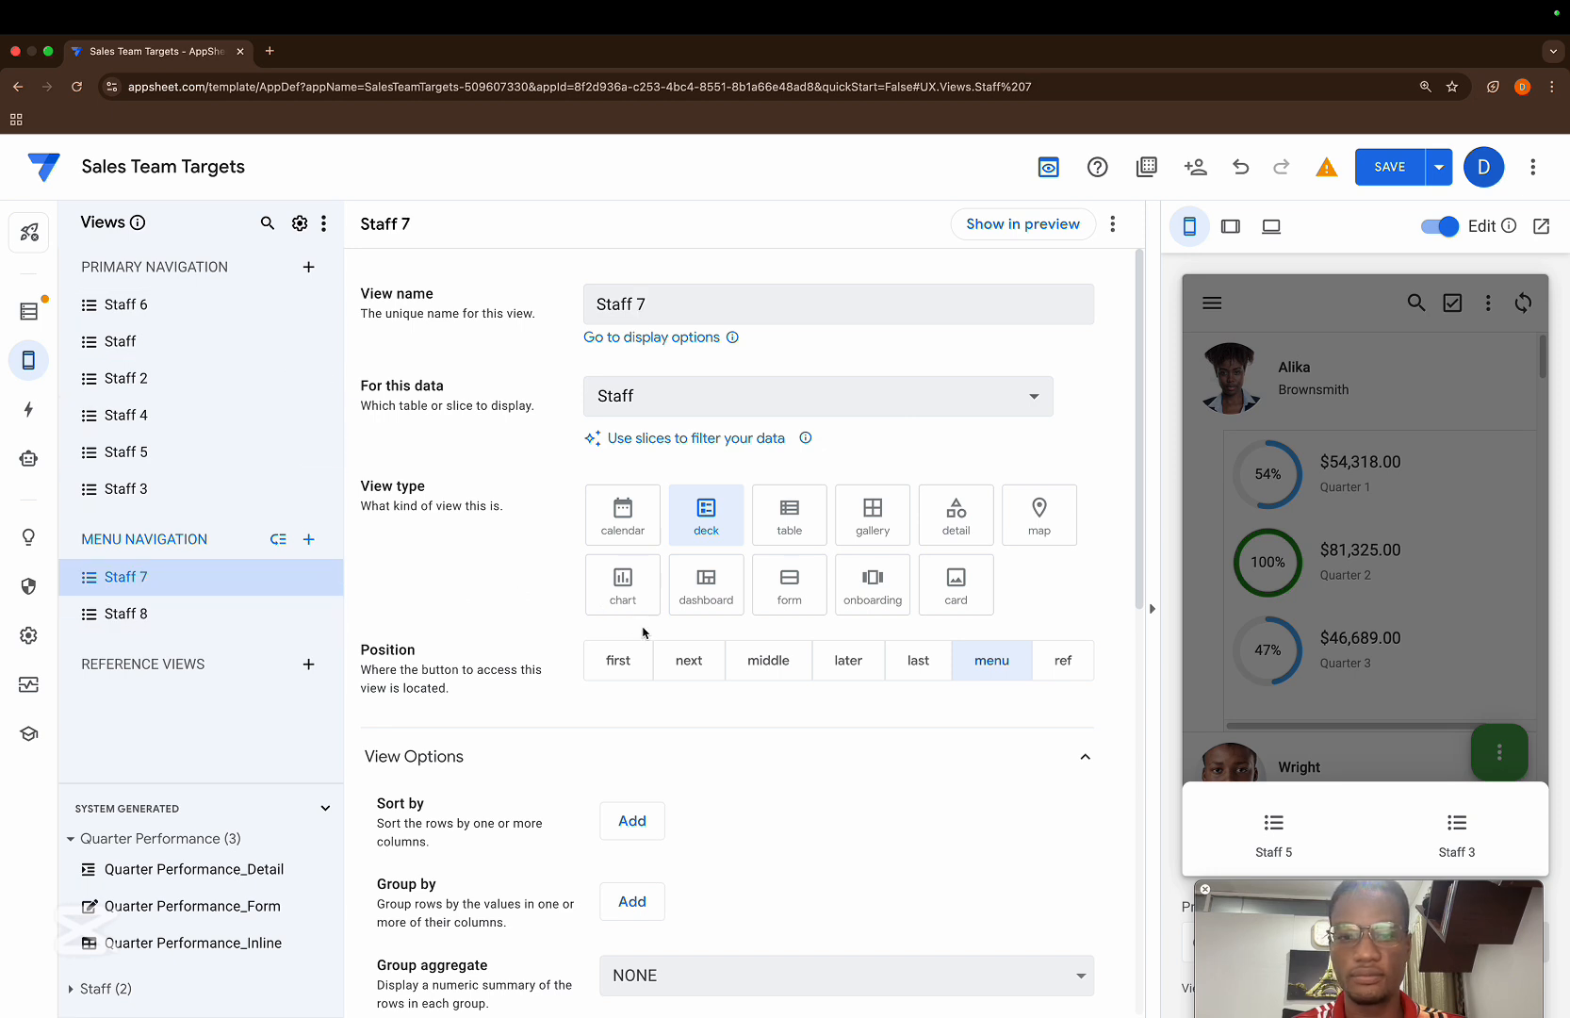
left_click(618, 660)
left_click(242, 617)
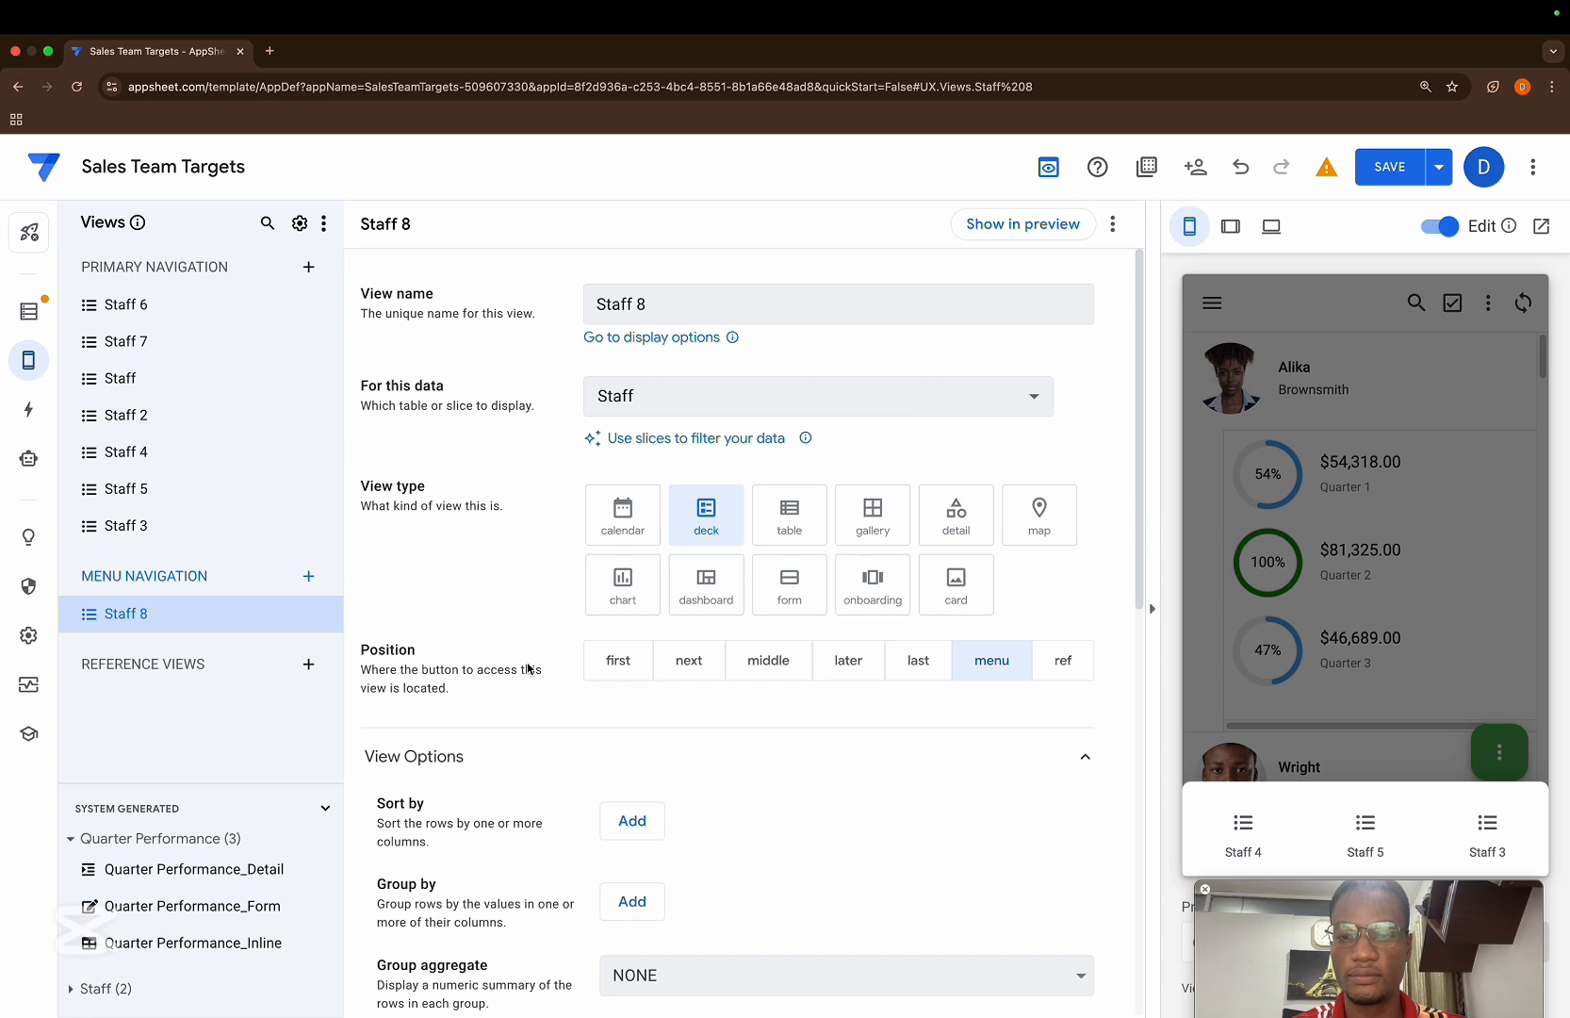
left_click(641, 665)
- Create another duplicate of the Staff 6 view and move the copy from Menu Navigation to Primary Navigation
left_click(329, 306)
left_click(378, 432)
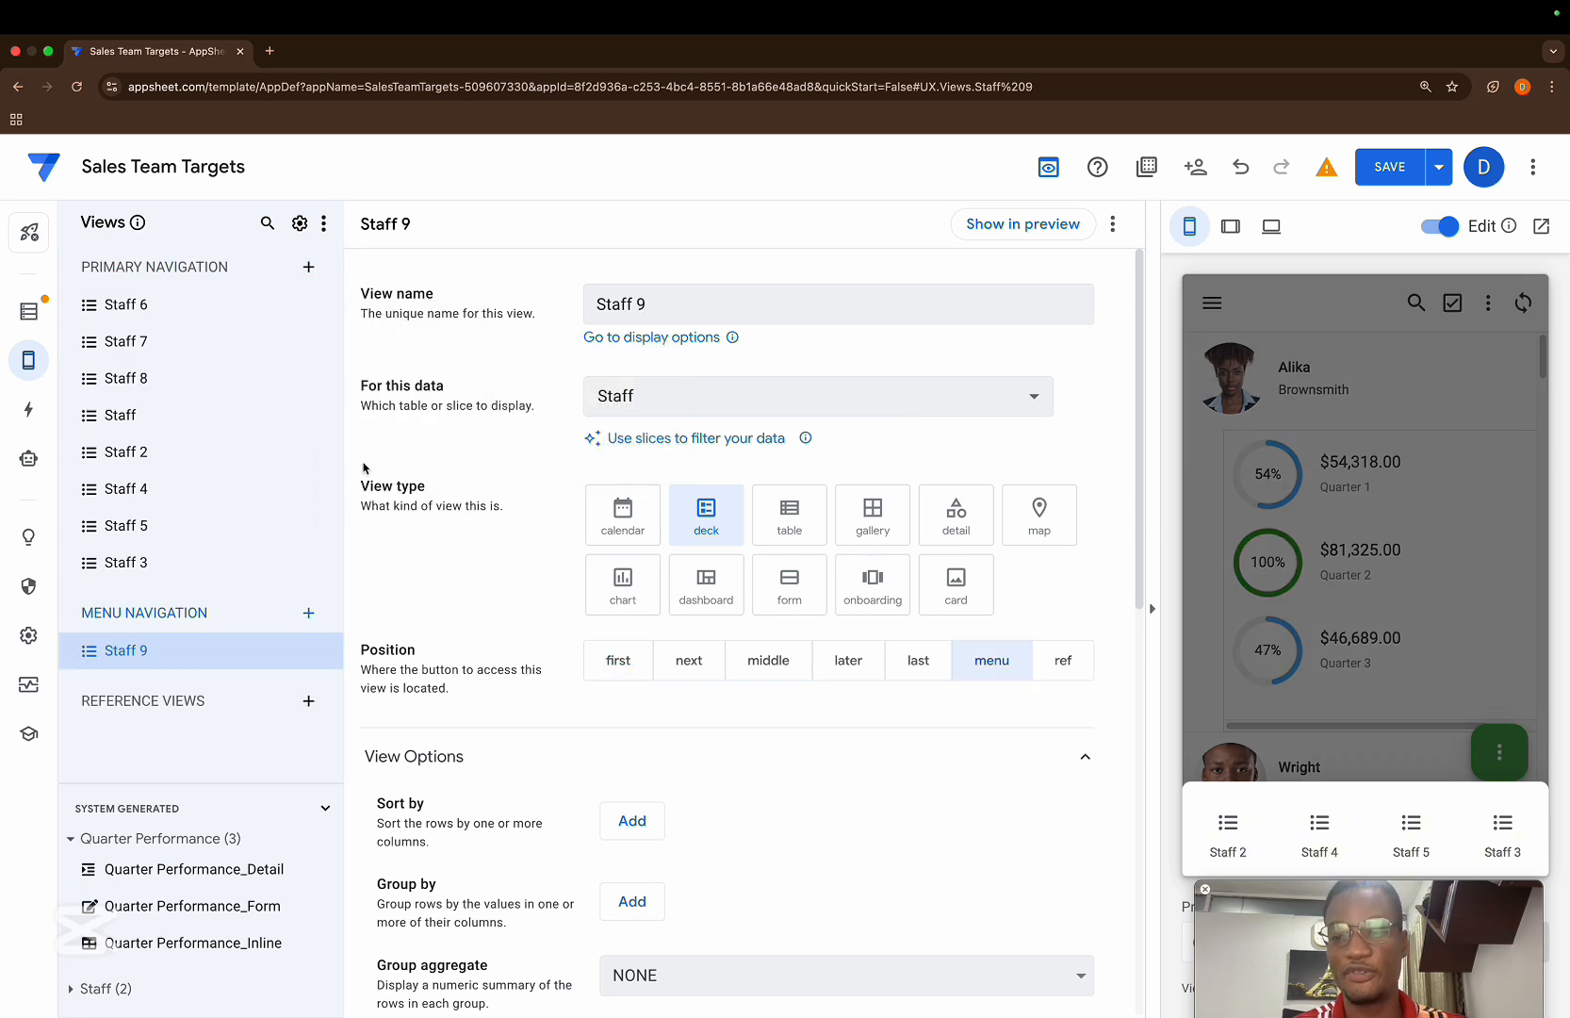
left_click(329, 650)
mouse_move(366, 768)
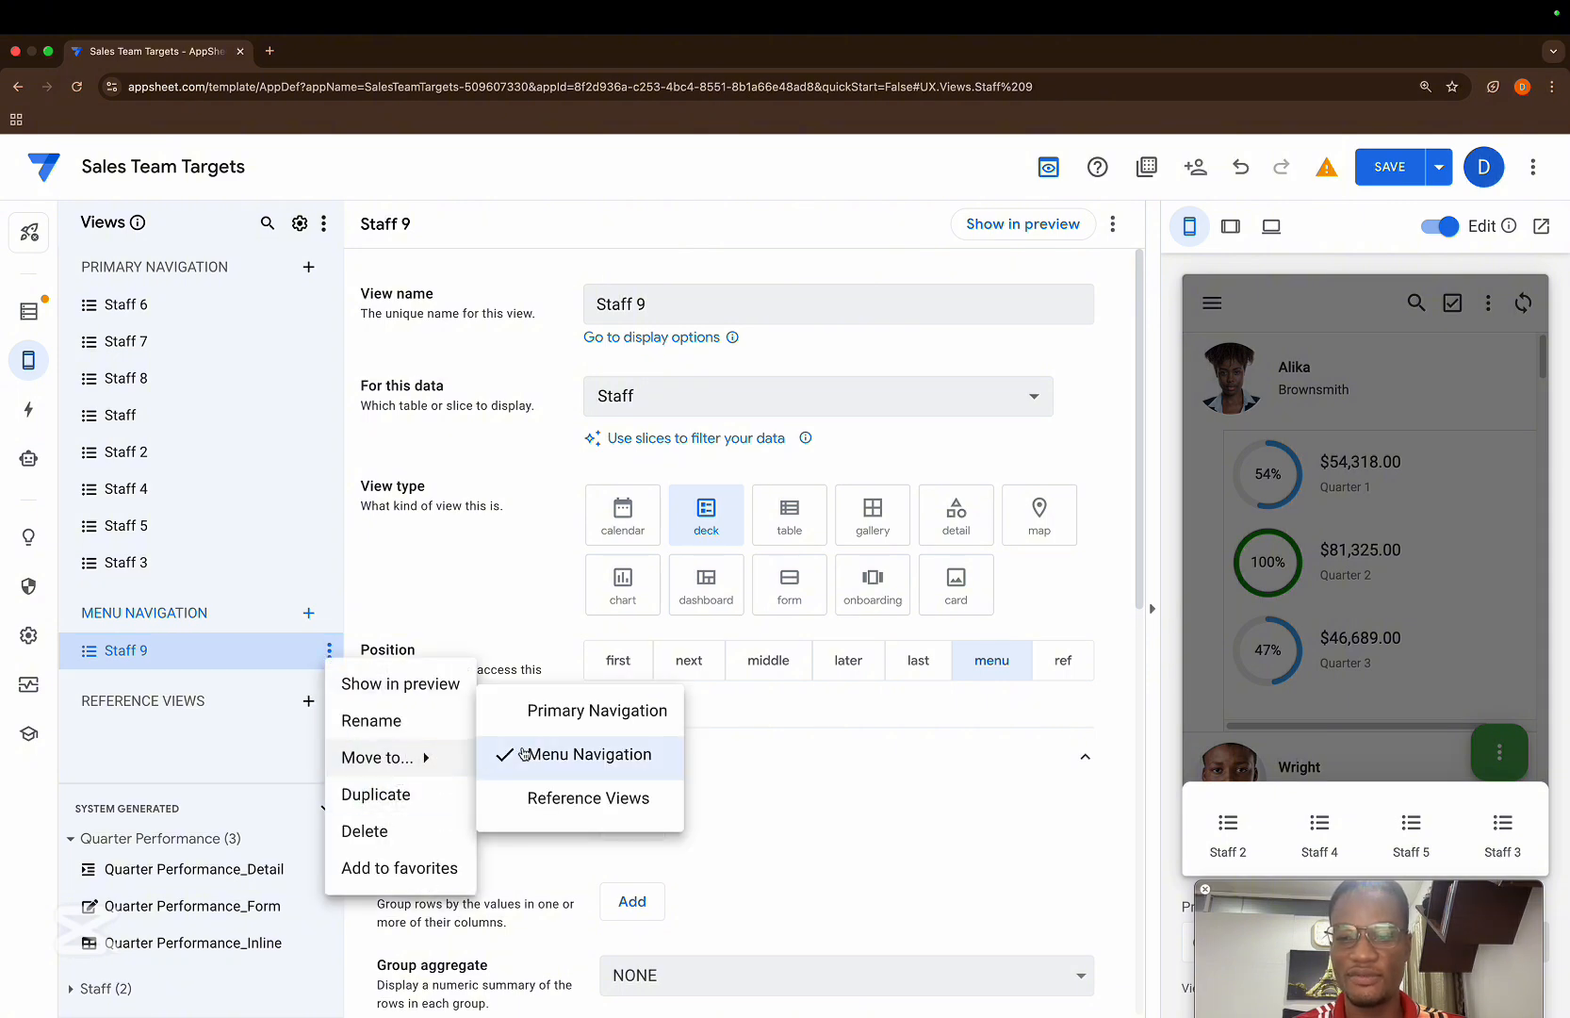
left_click(548, 712)
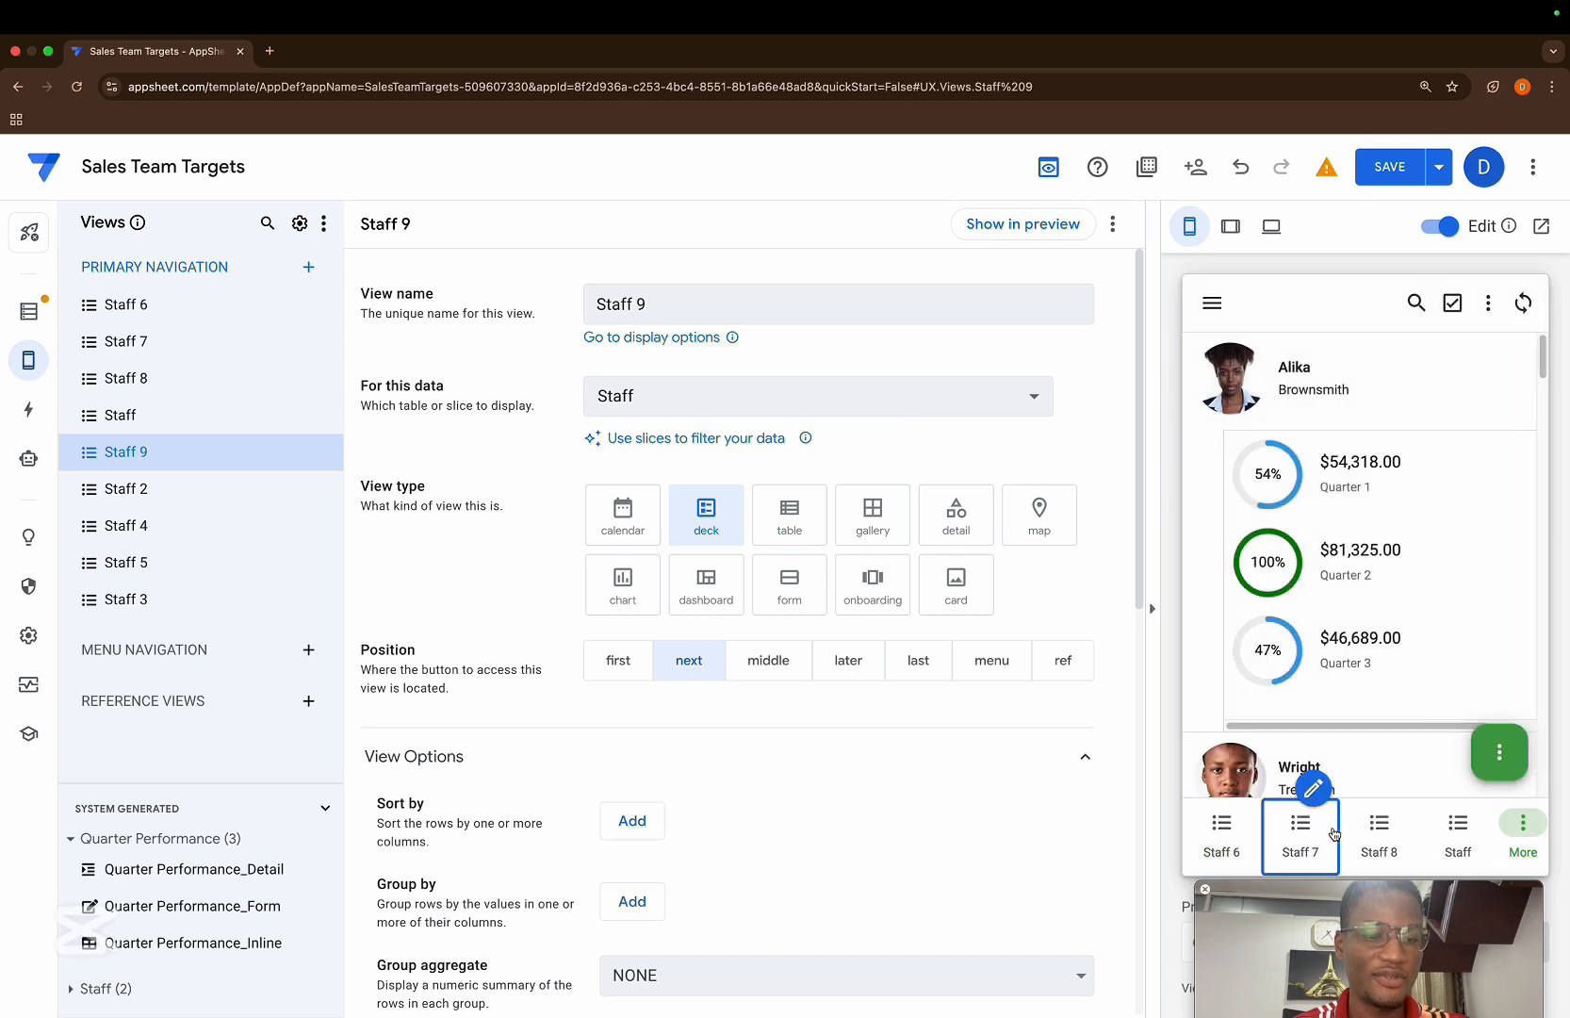
- Examine the views in the preview's More overflow of the bottom navigation, opening and closing it twice
left_click(1512, 833)
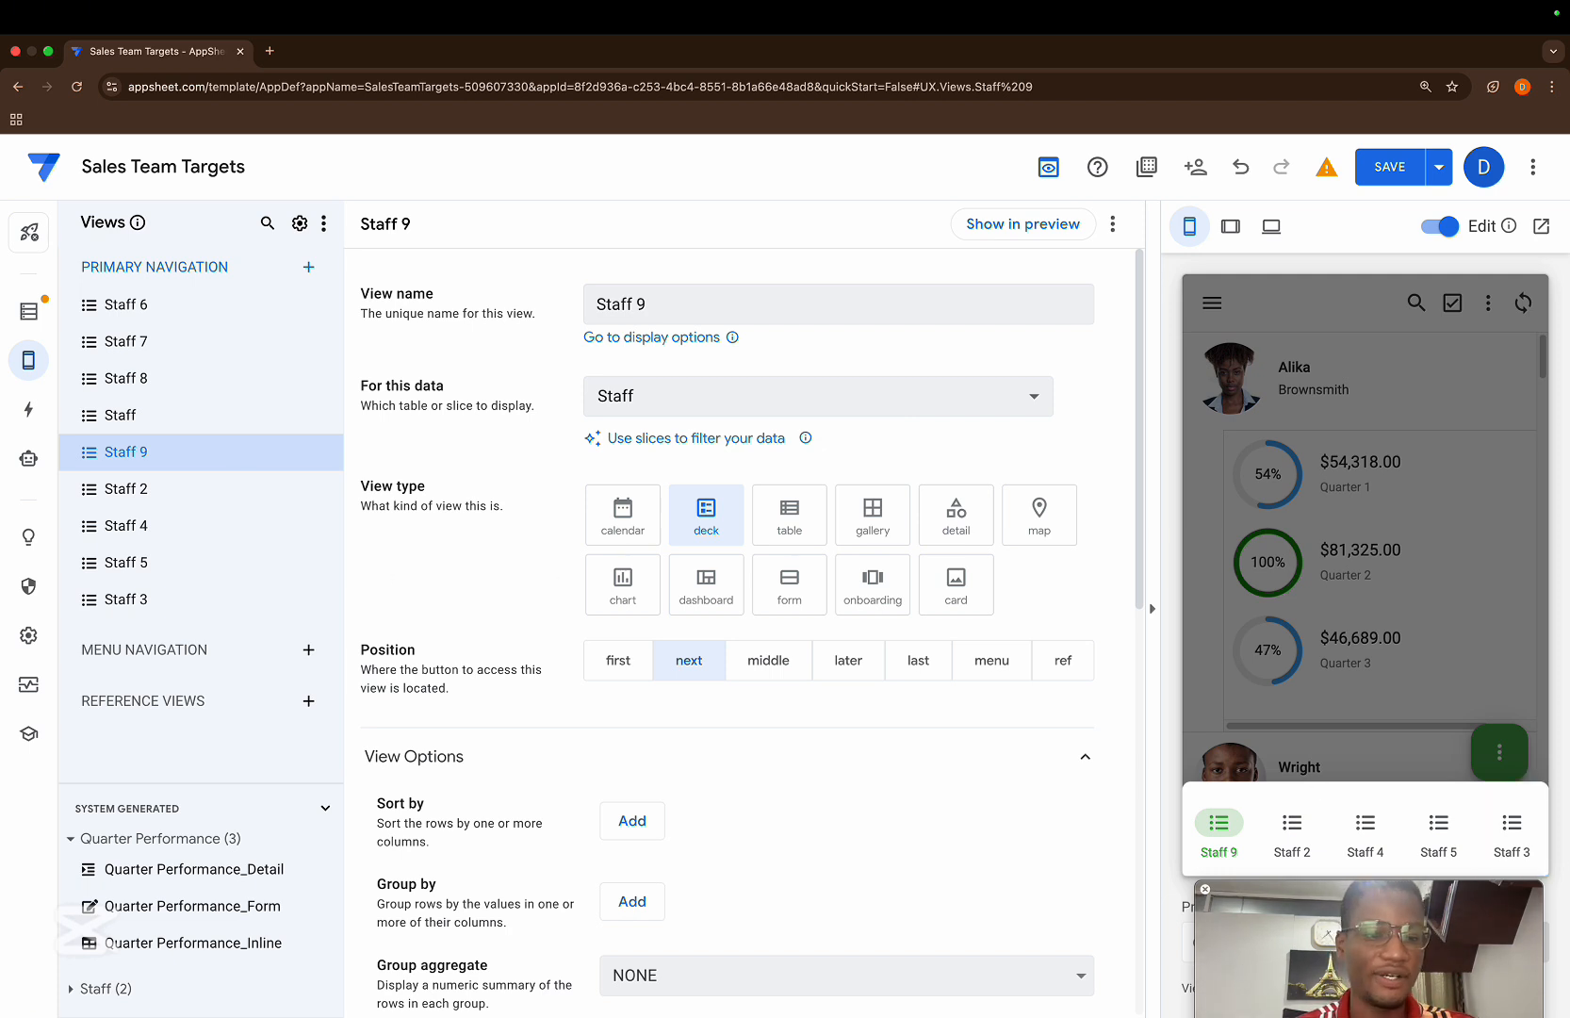
left_click(1437, 749)
left_click(1534, 831)
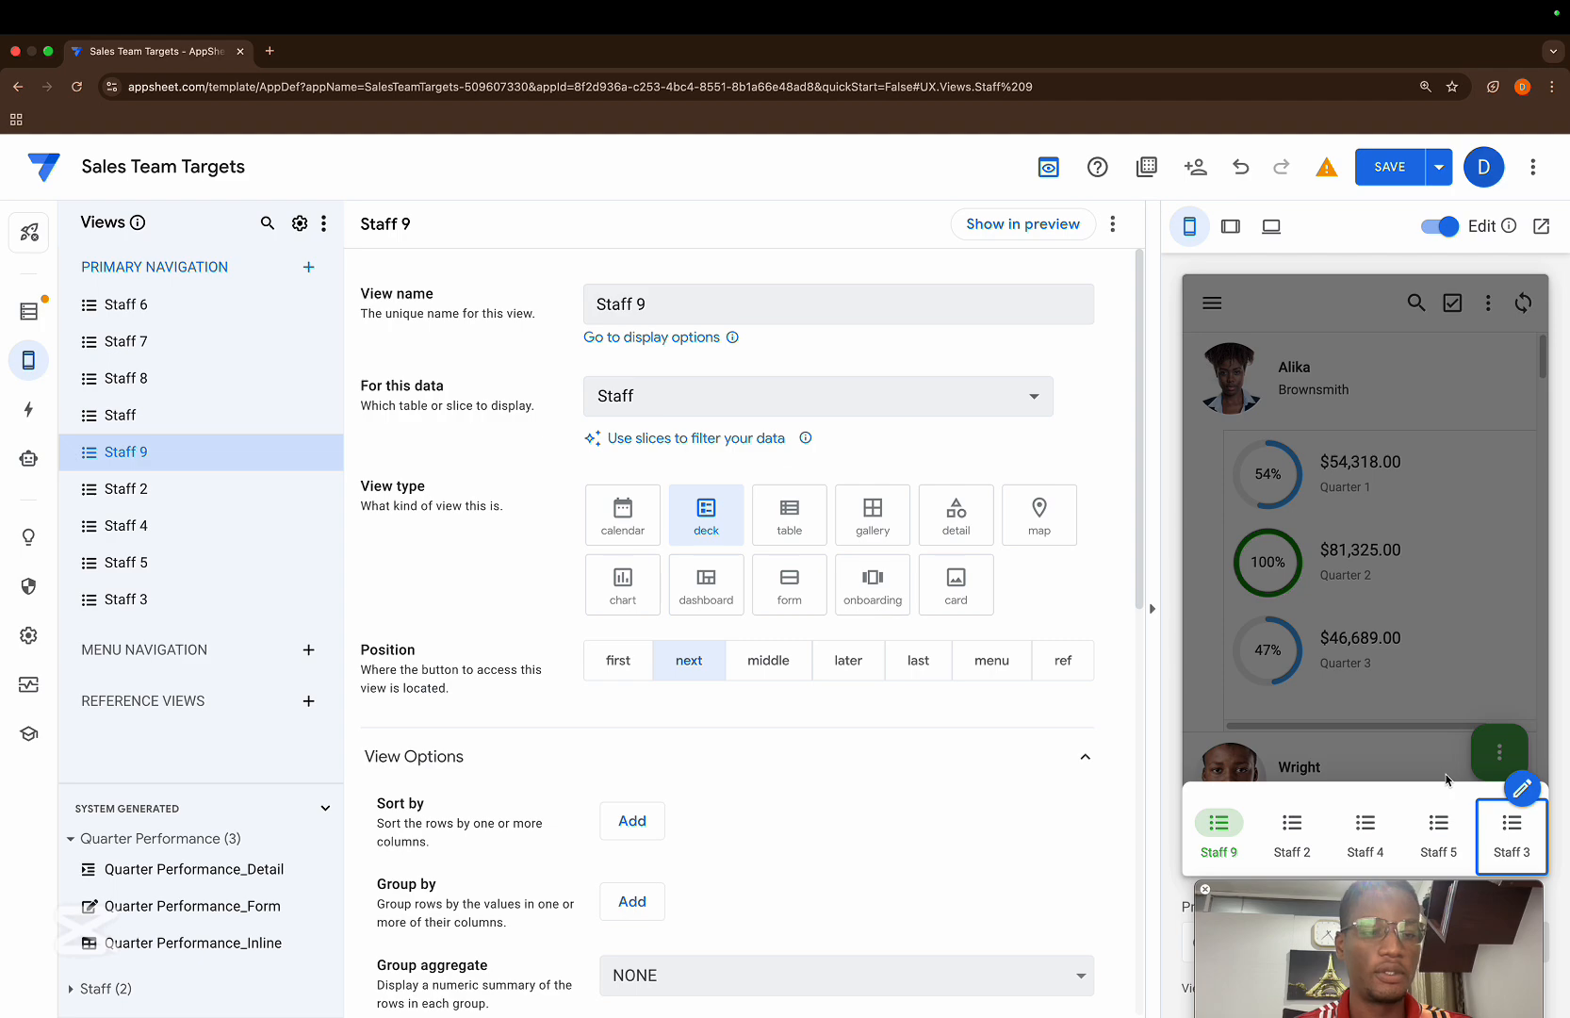
left_click(1402, 746)
- Switch to the Sales Team Targets - Demo app, duplicate its Staff view and duplicate the resulting Staff 3 view
key("ctrl+Right")
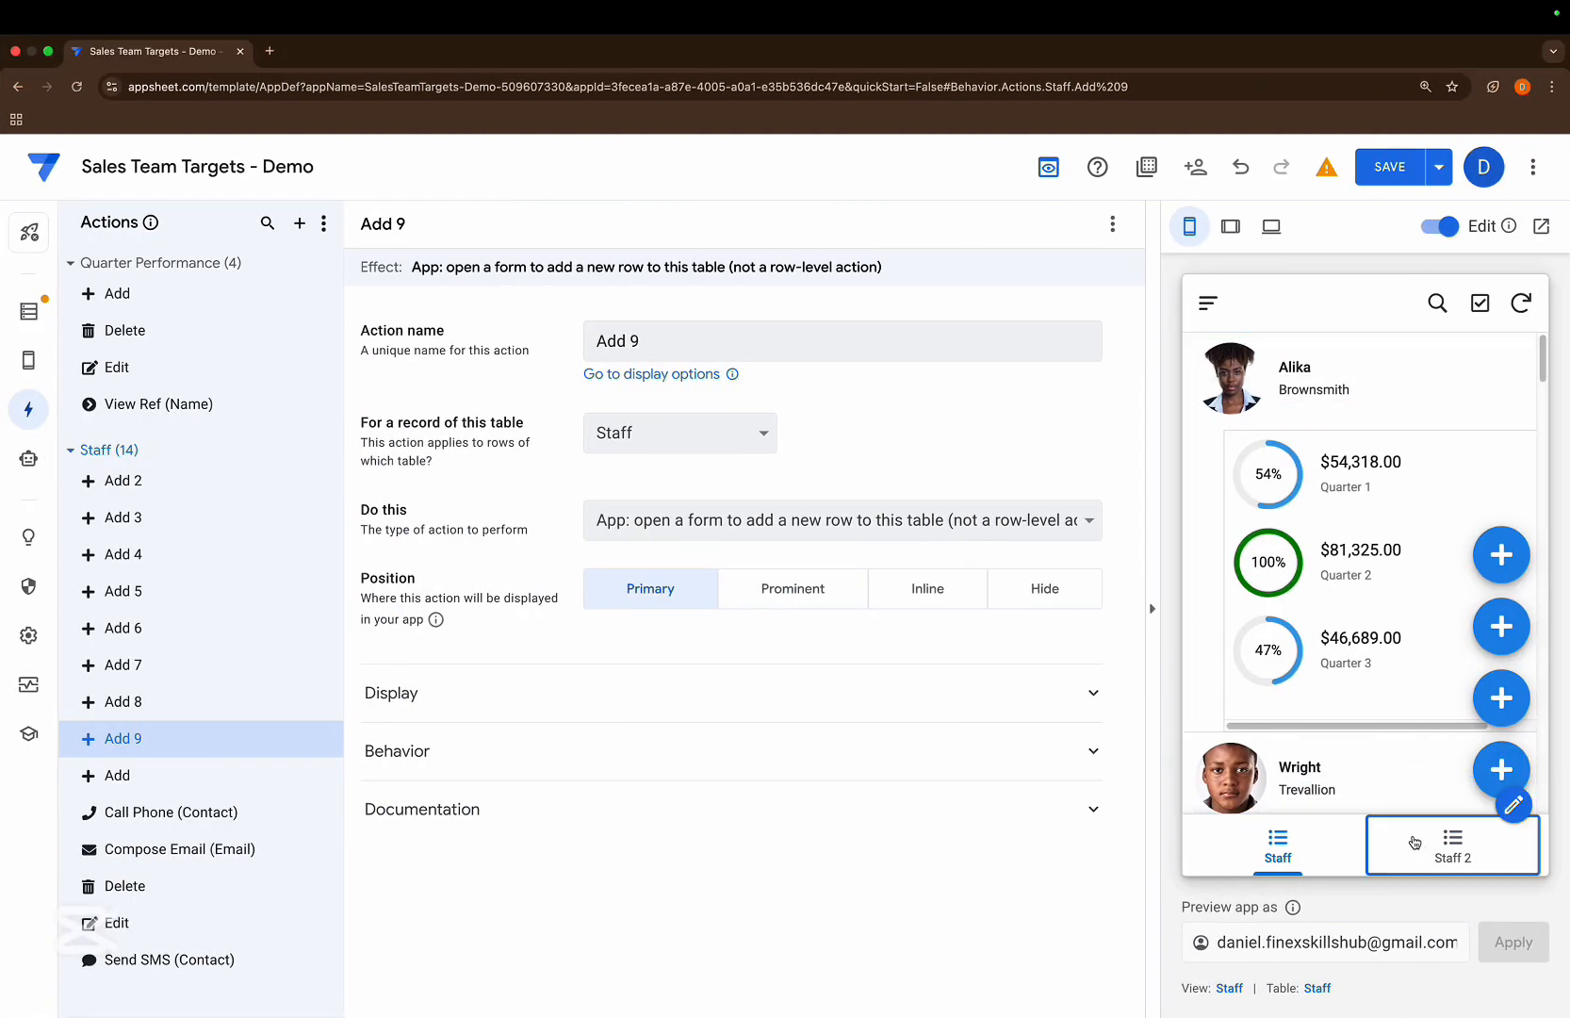
left_click(28, 359)
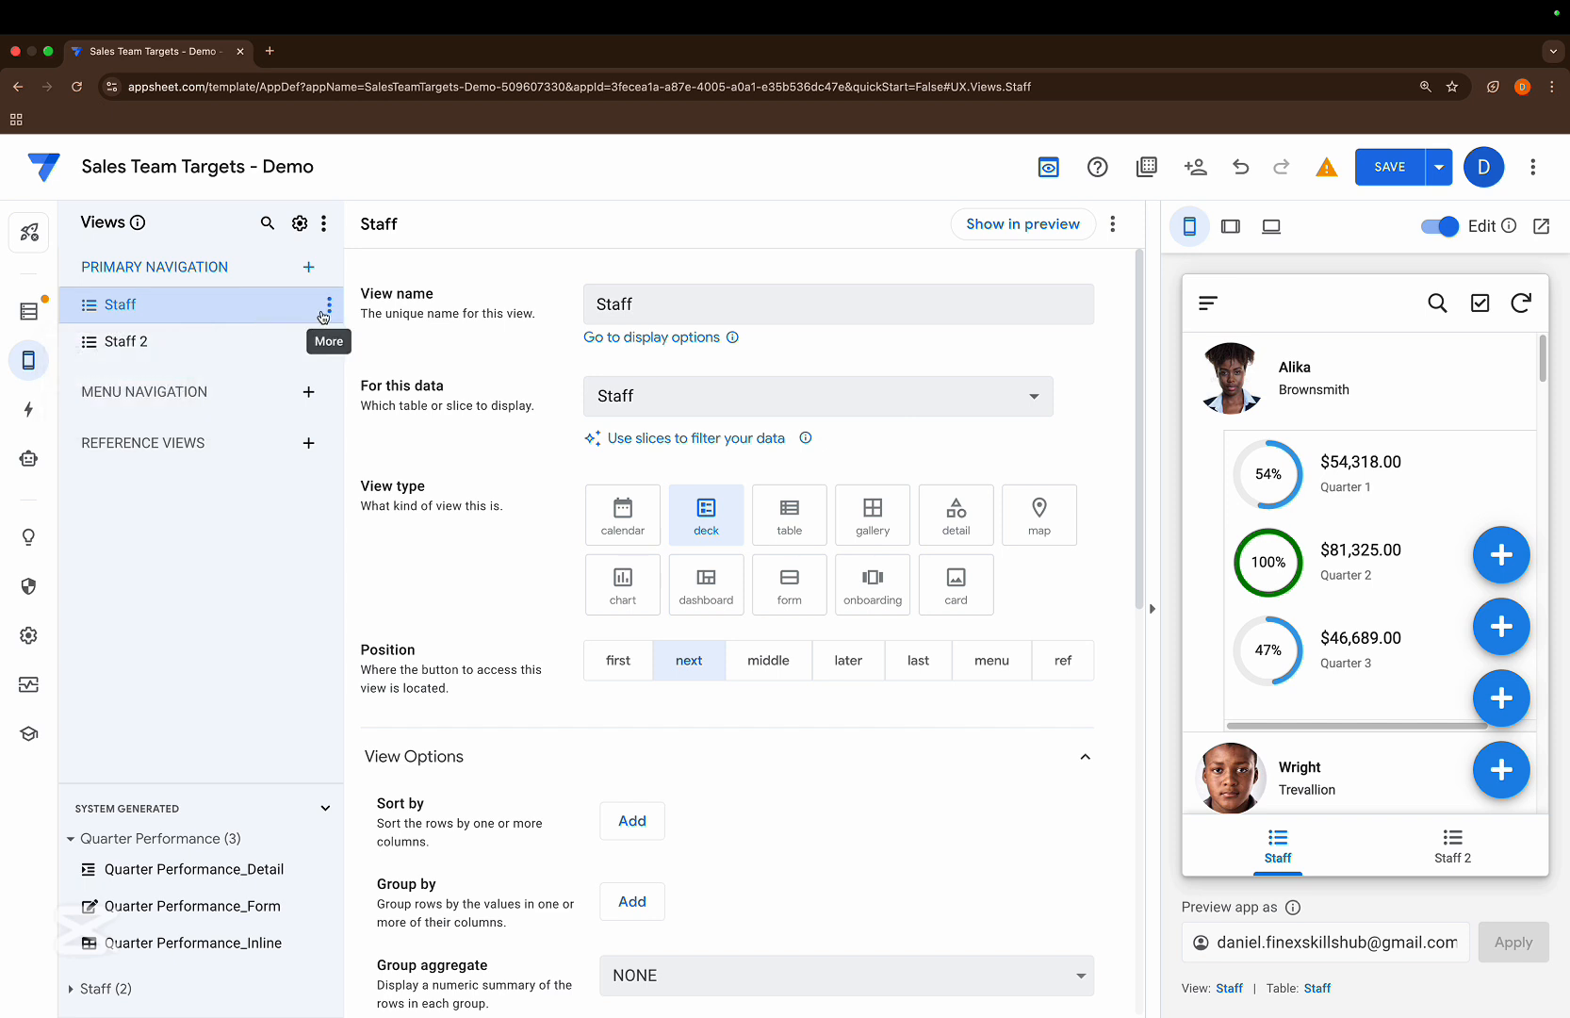
left_click(329, 304)
left_click(381, 457)
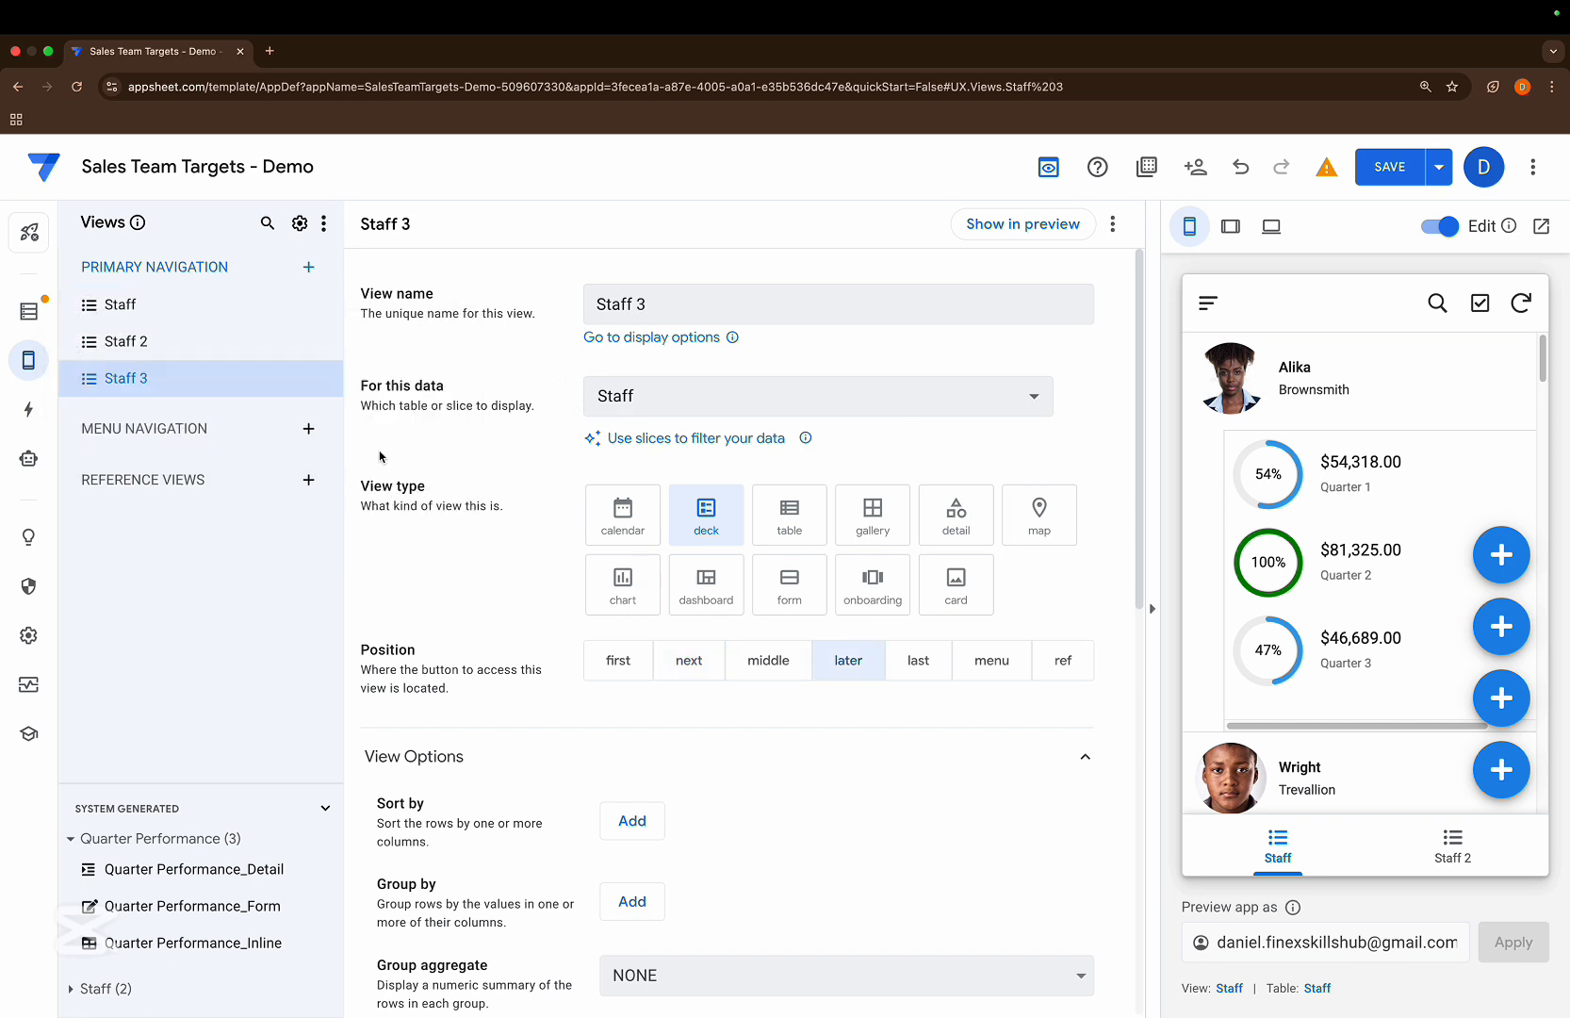
left_click(329, 378)
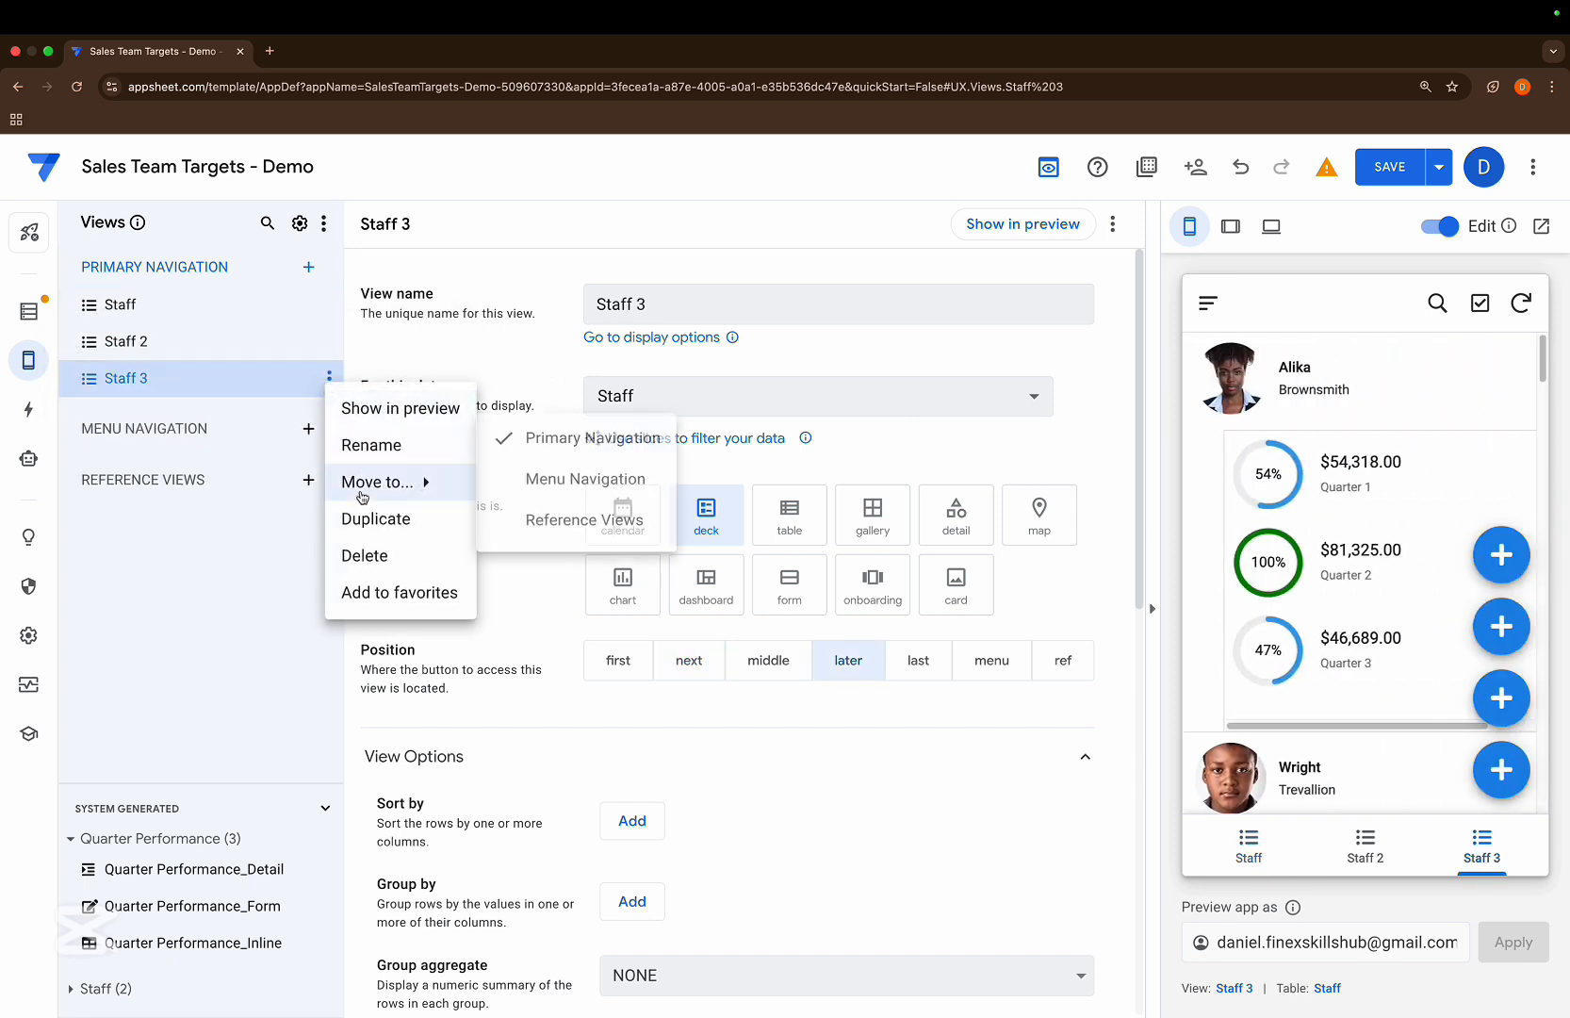
left_click(377, 519)
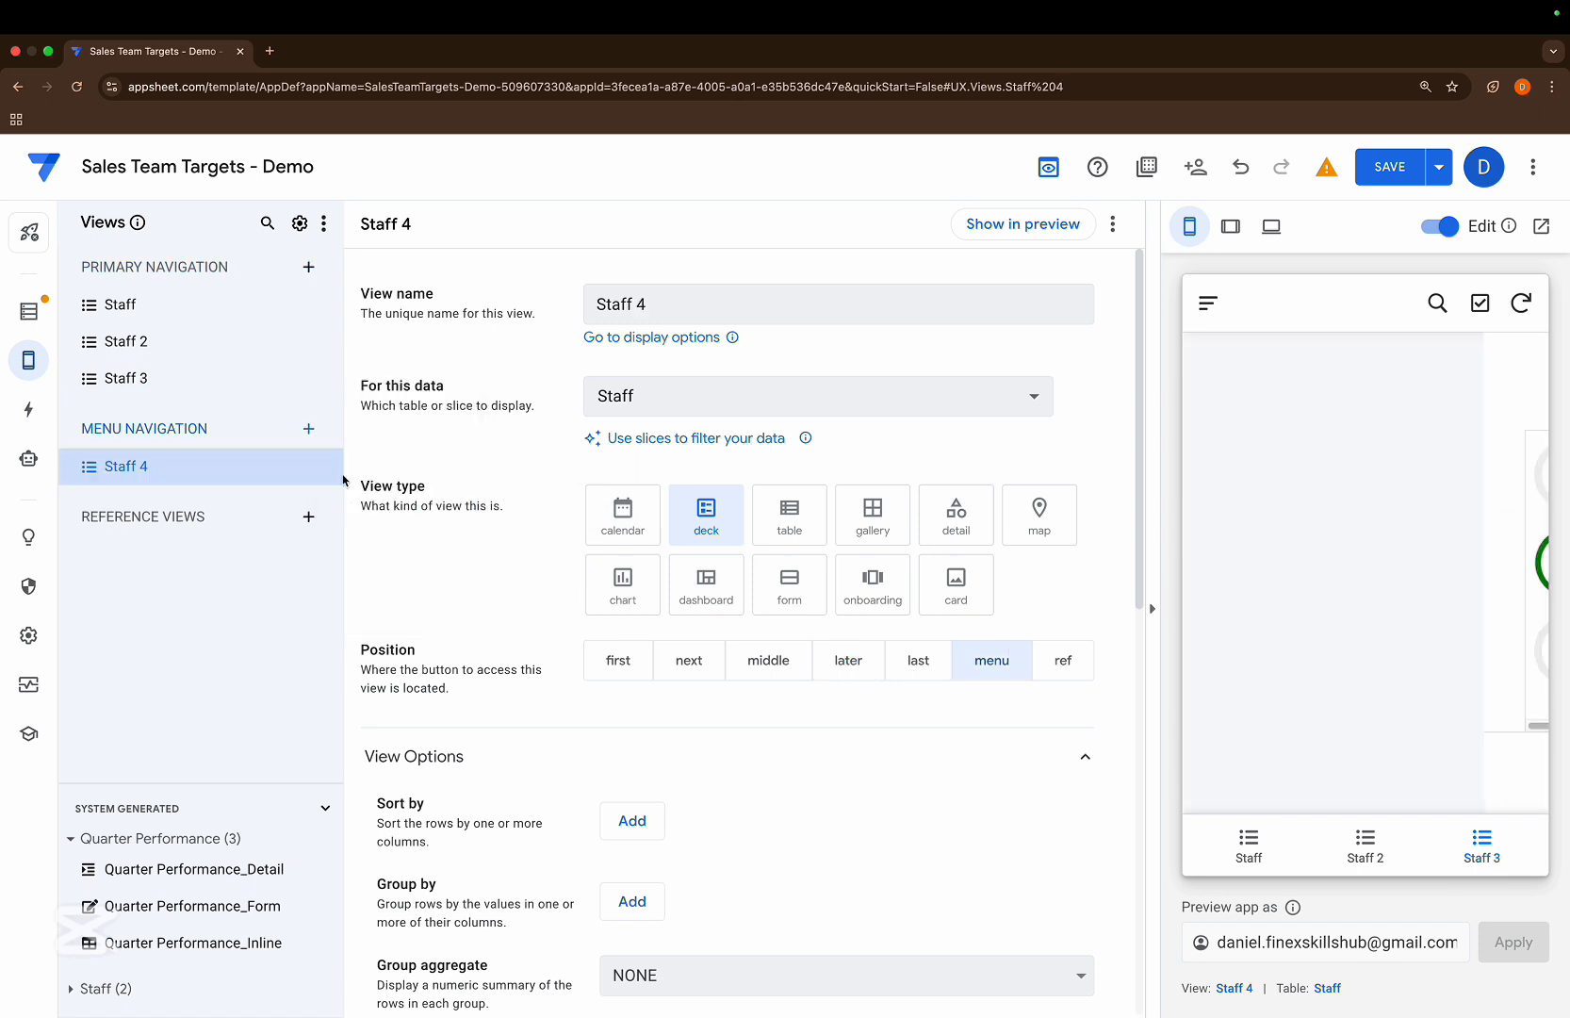
- Duplicate the Staff 2 view once and the Staff view once in the demo app
left_click(285, 357)
left_click(329, 341)
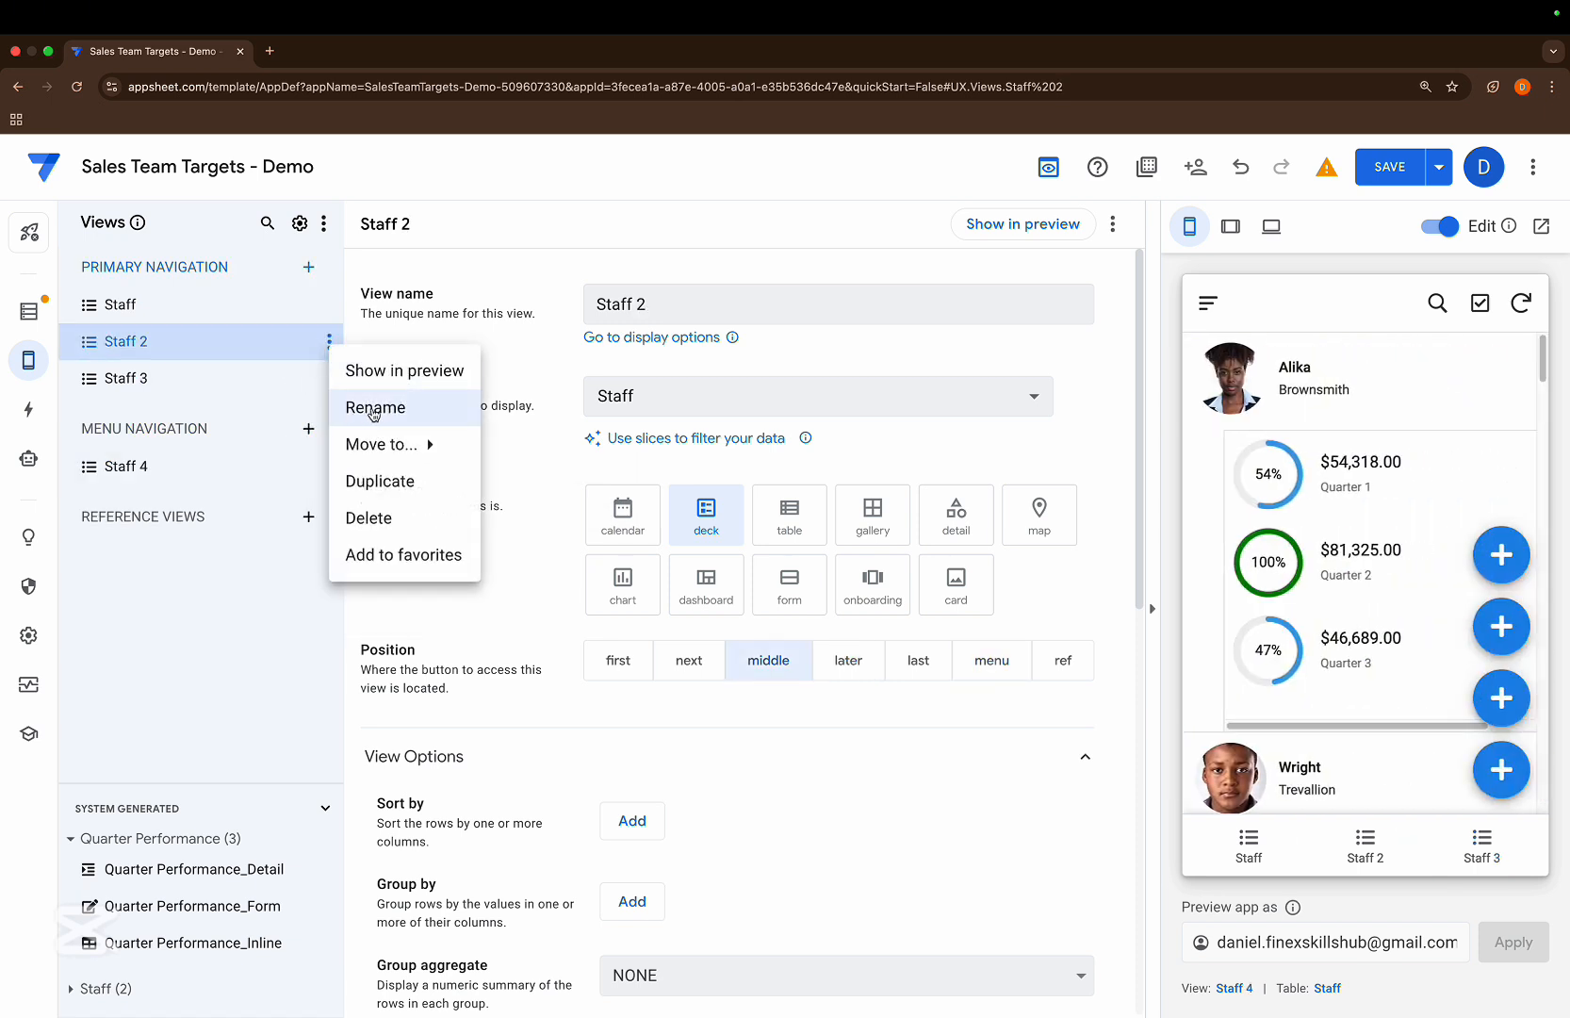
left_click(380, 480)
left_click(311, 305)
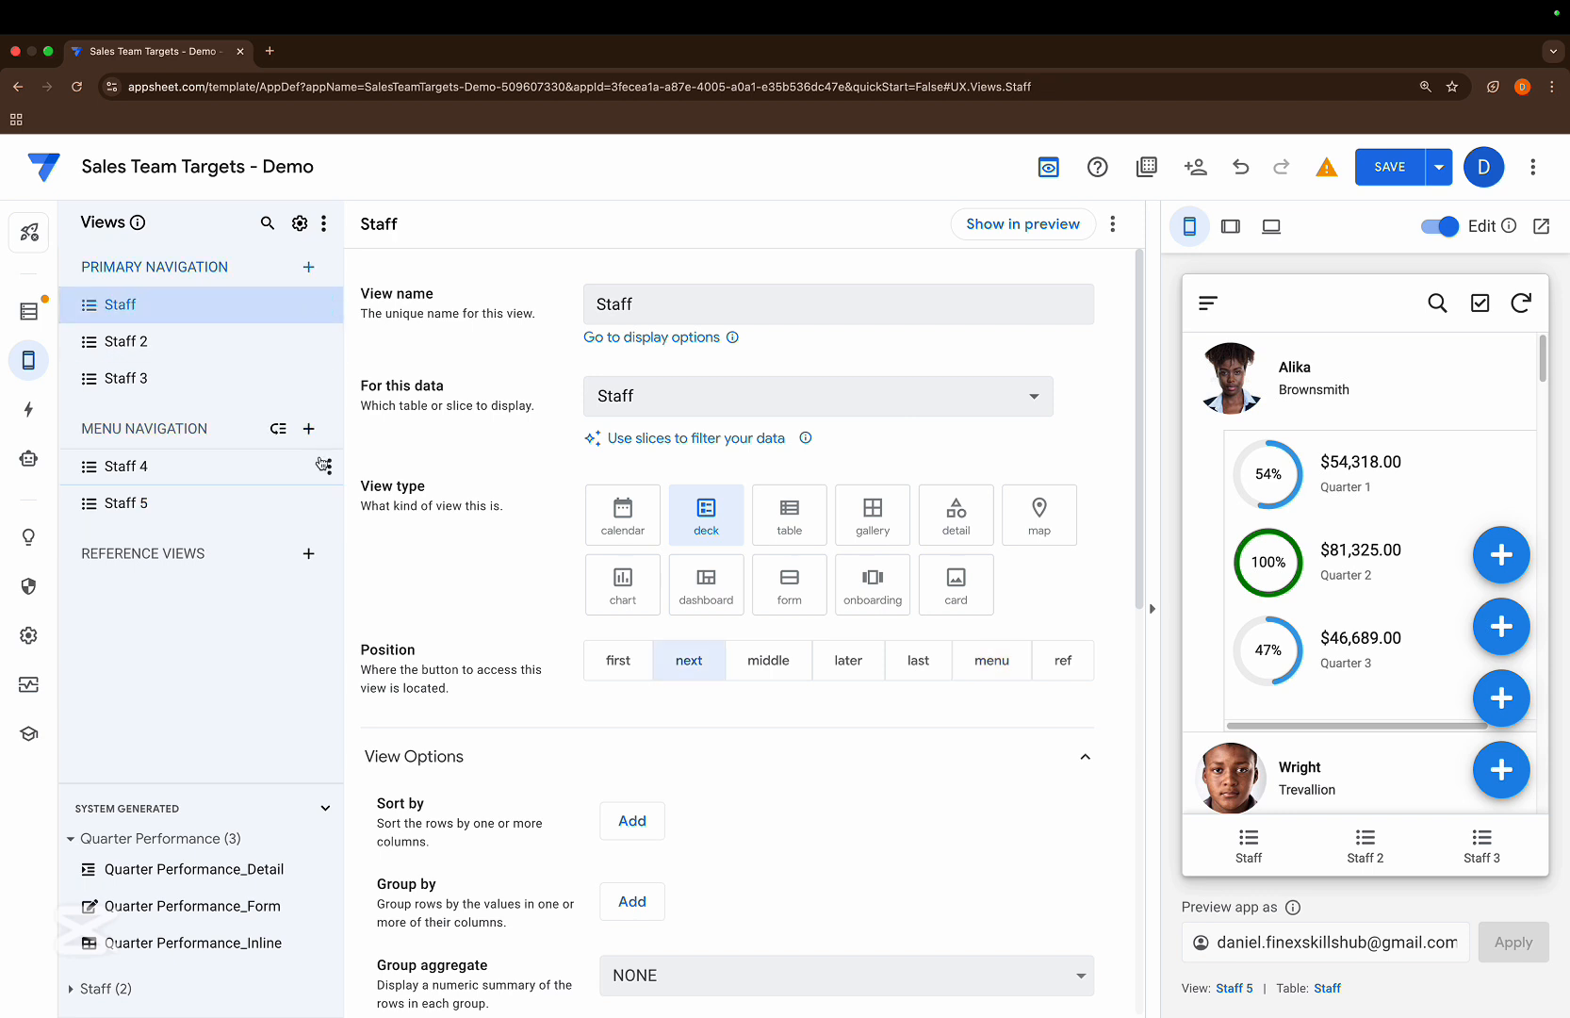
left_click(329, 305)
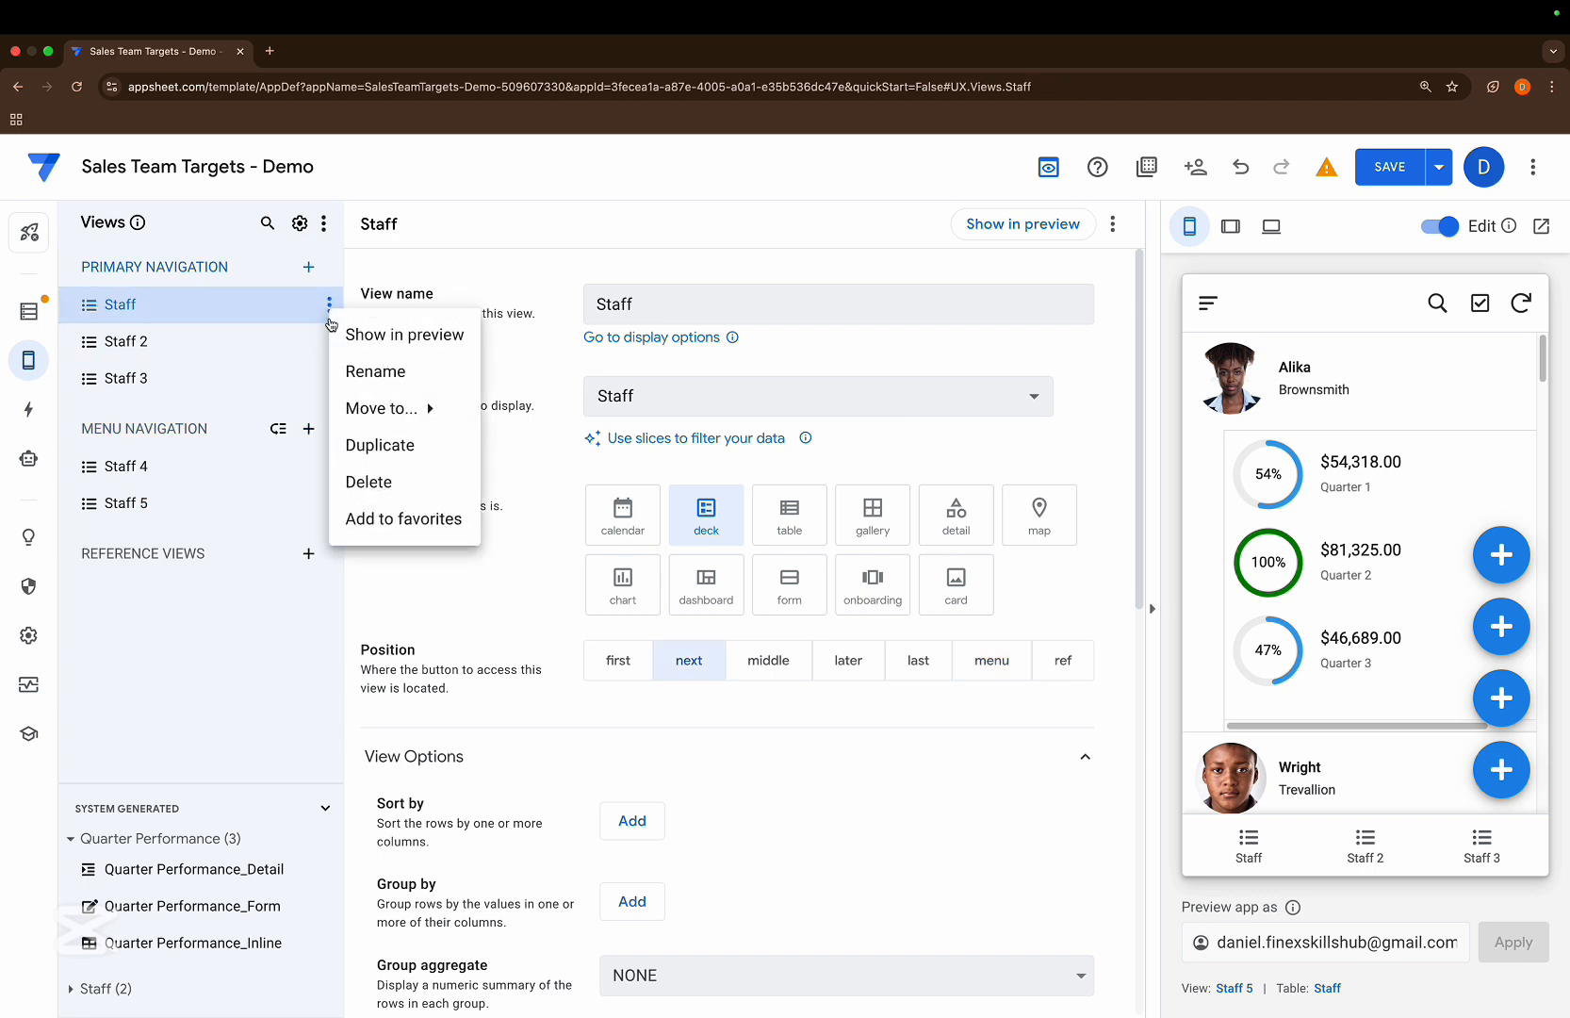
left_click(380, 444)
- Create two more duplicates of the Staff 2 view
left_click(328, 342)
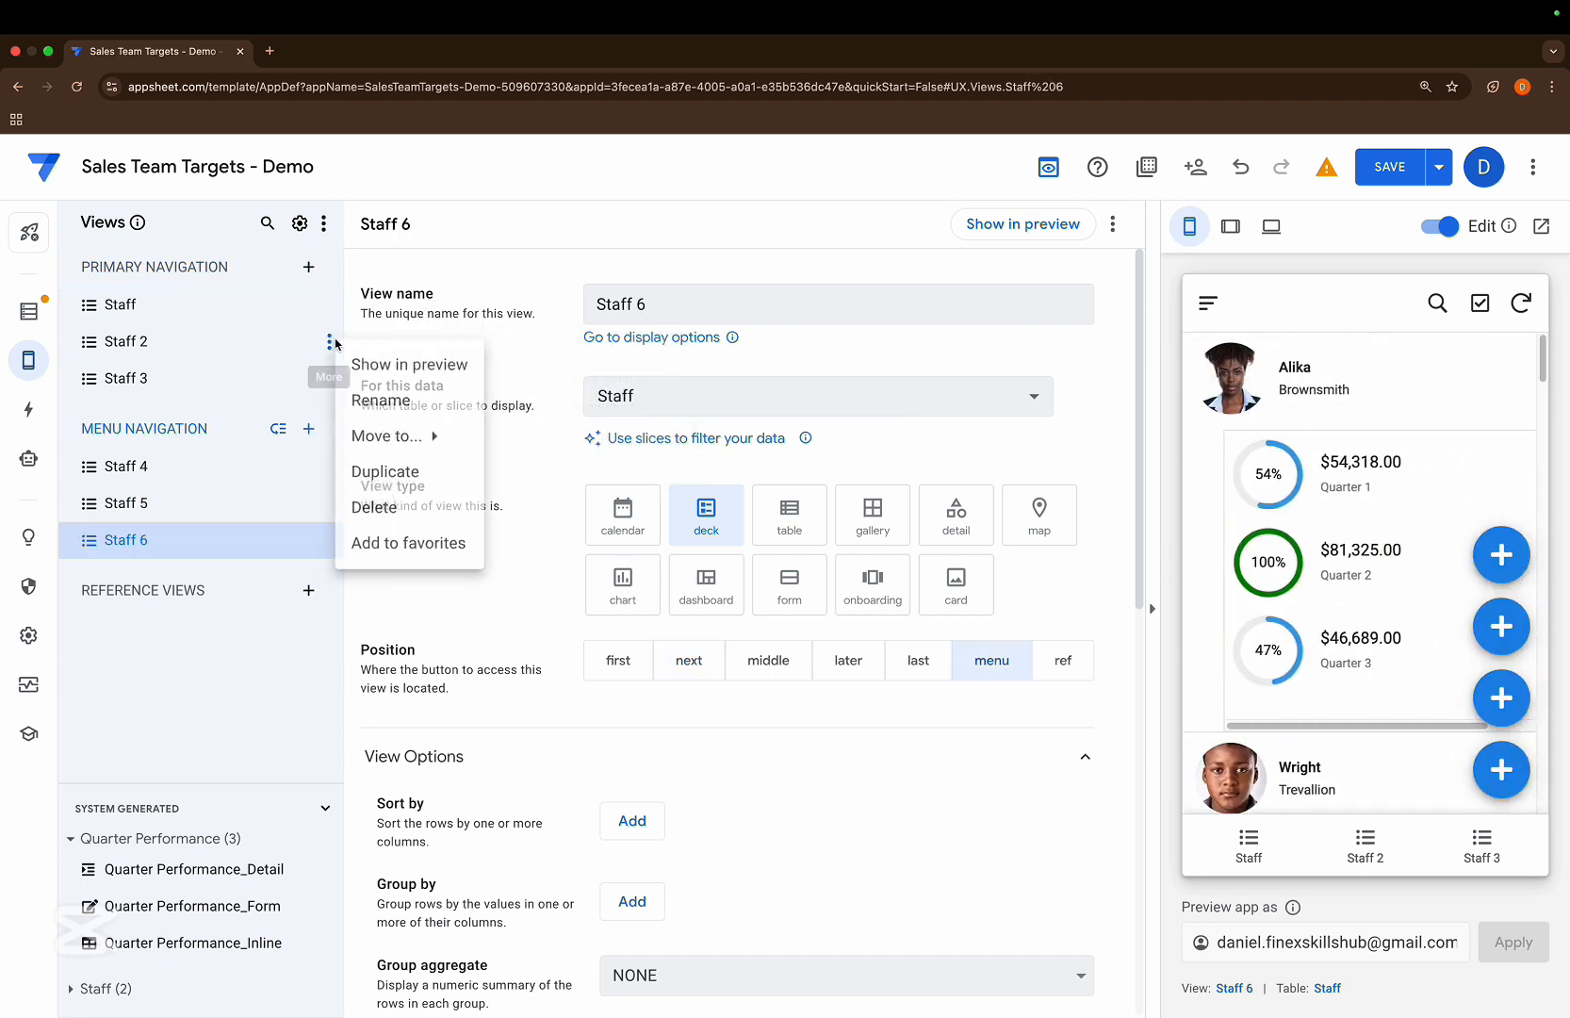
left_click(376, 479)
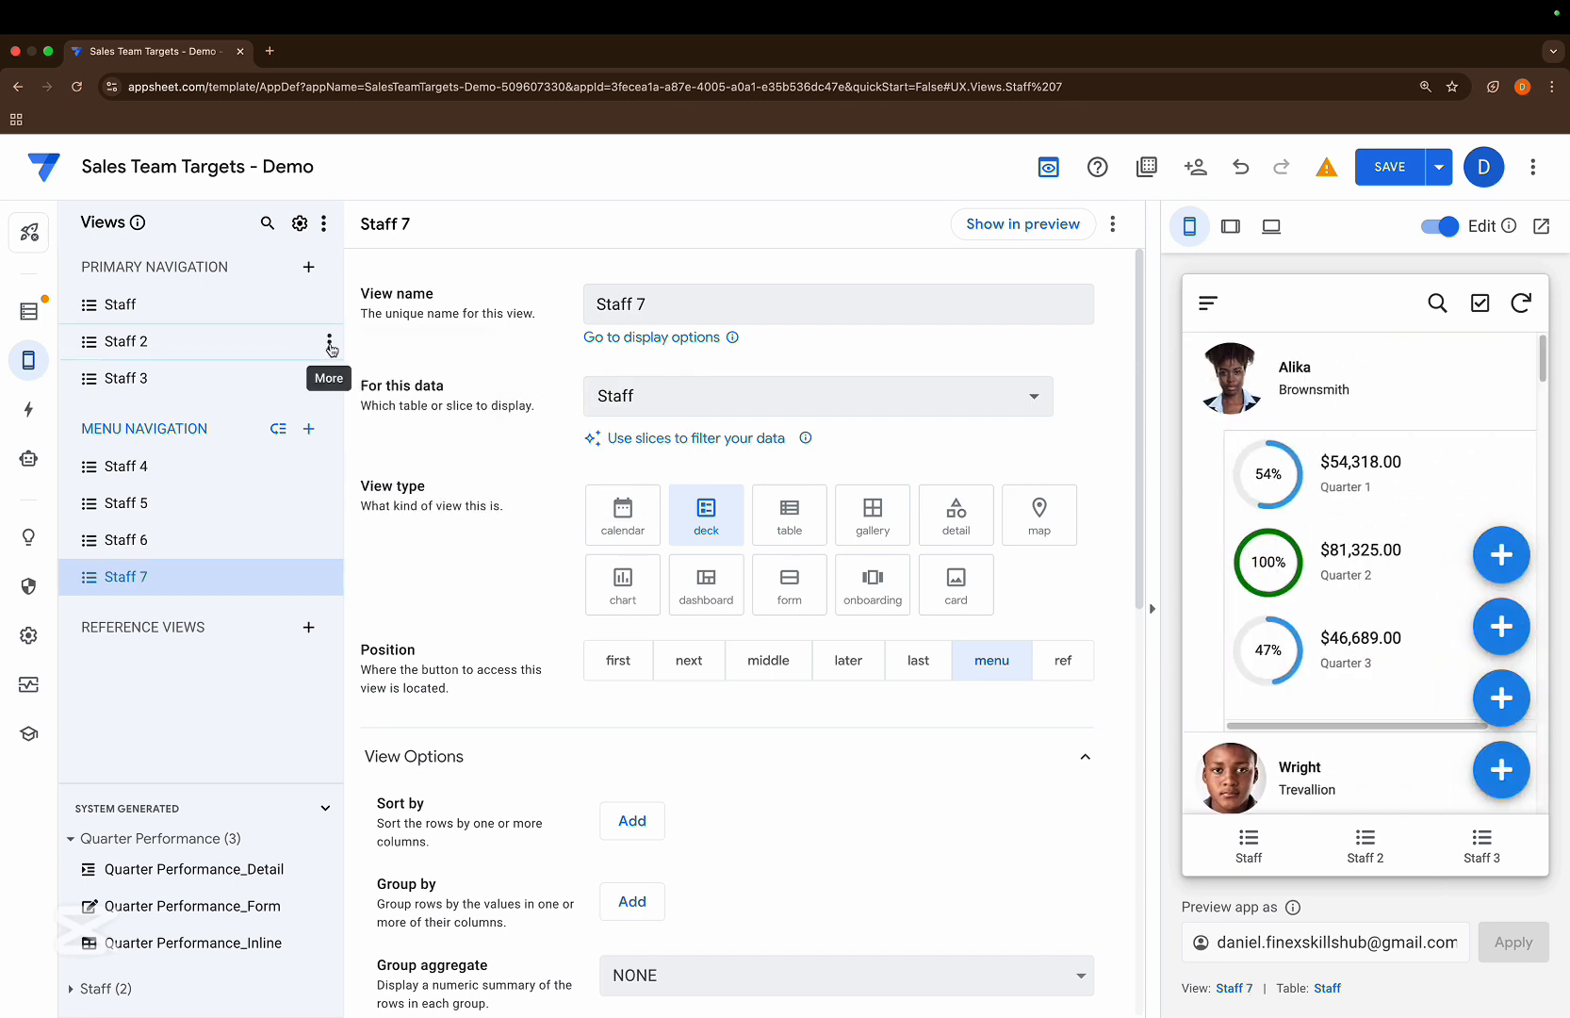
left_click(329, 342)
left_click(379, 481)
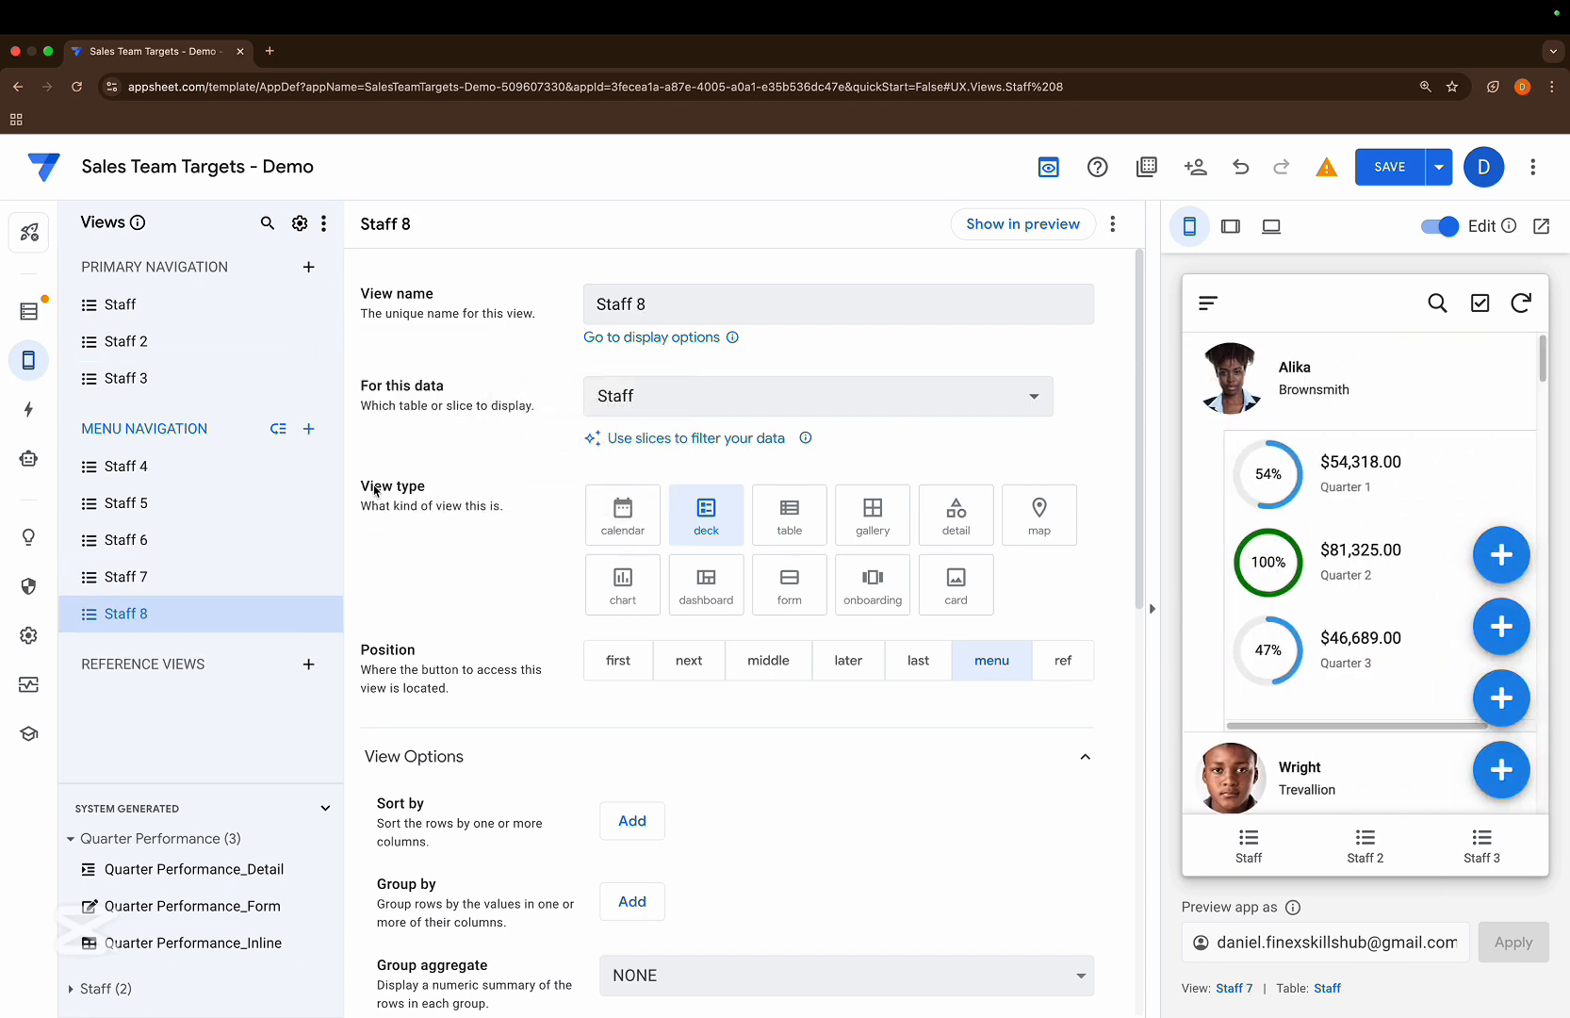
- Set the position of the Staff 4 and Staff 5 views to first
left_click(210, 480)
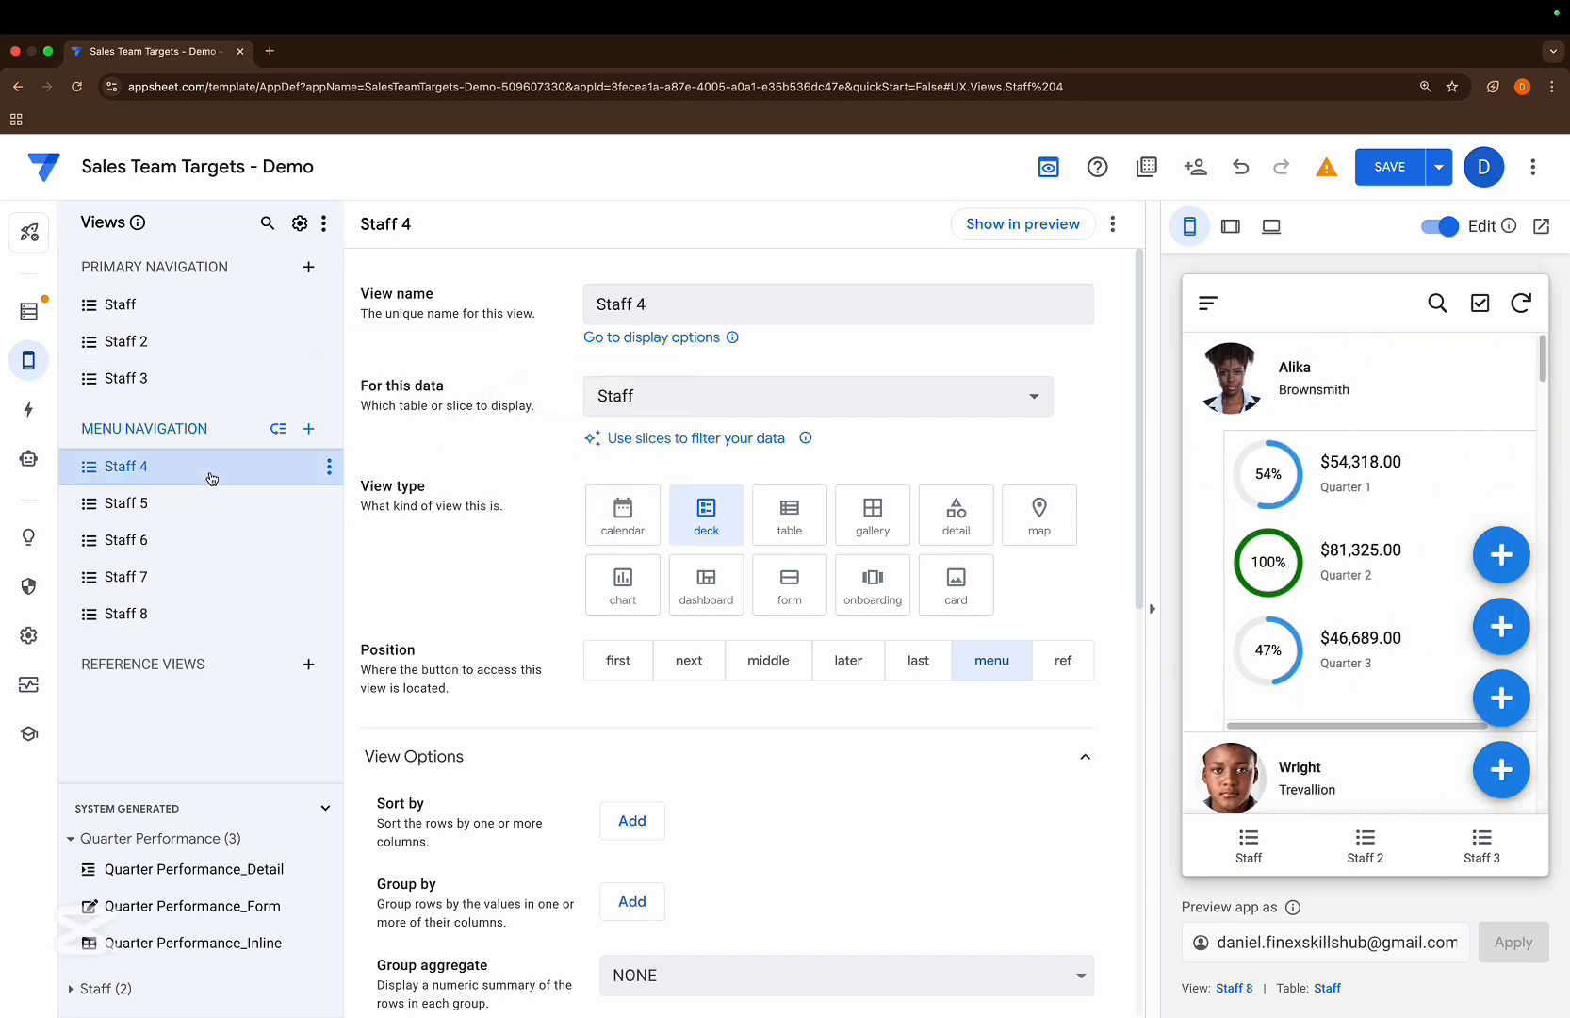
left_click(593, 650)
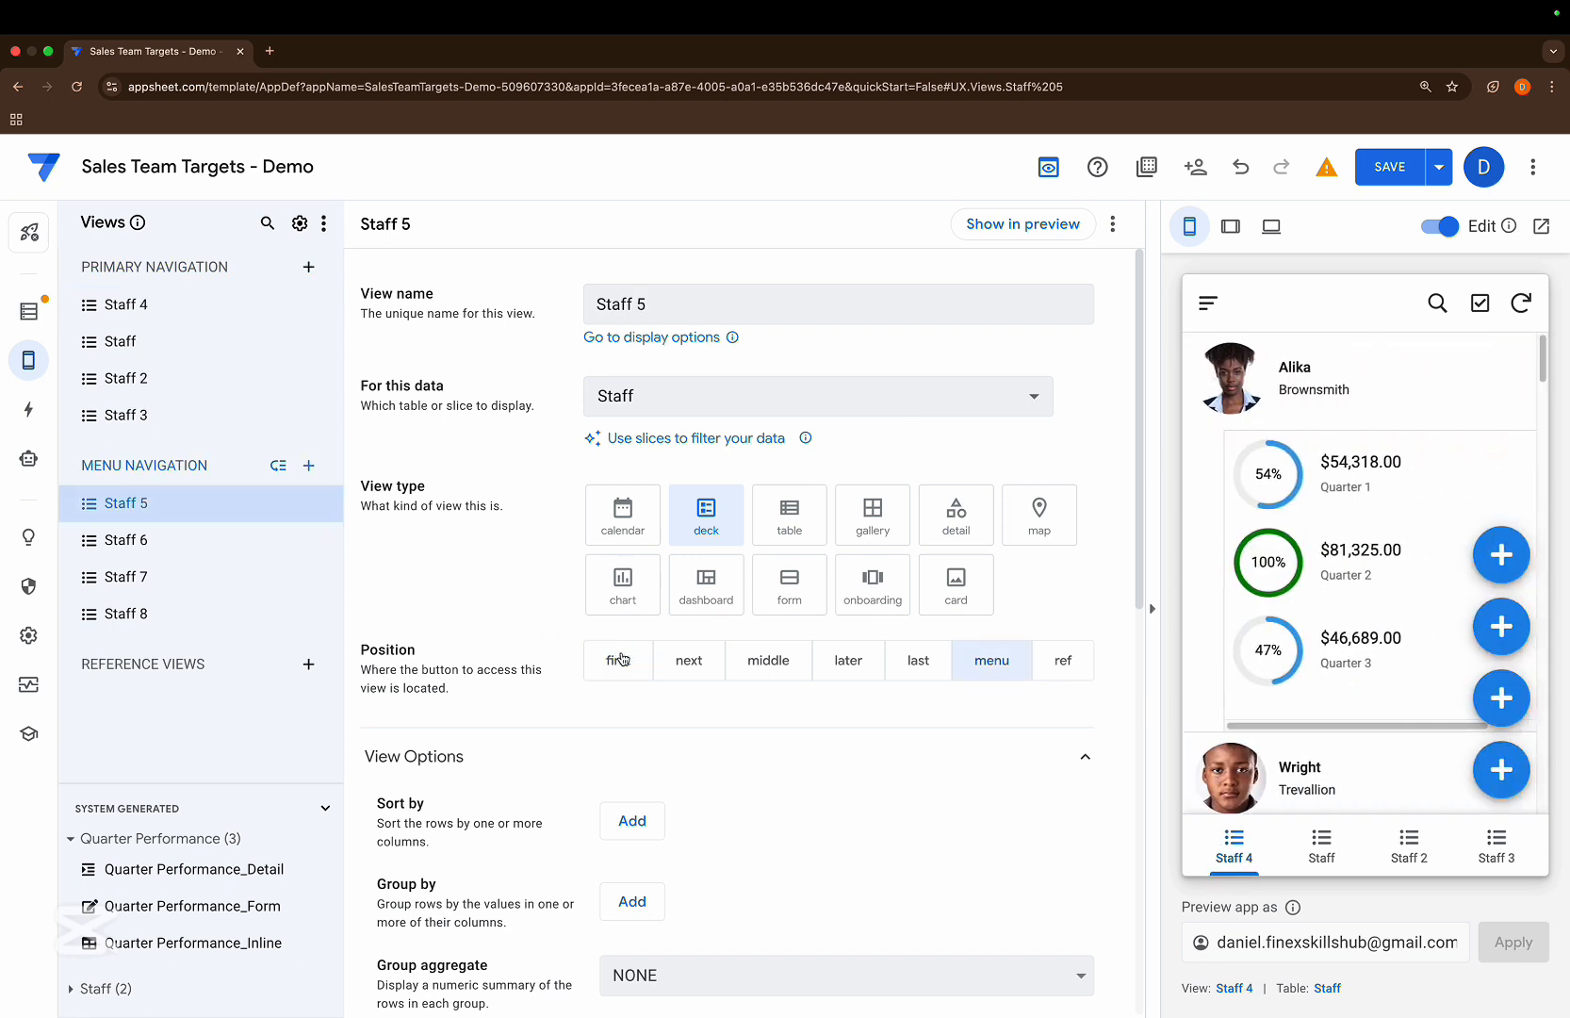
left_click(622, 650)
left_click(329, 540)
left_click(550, 629)
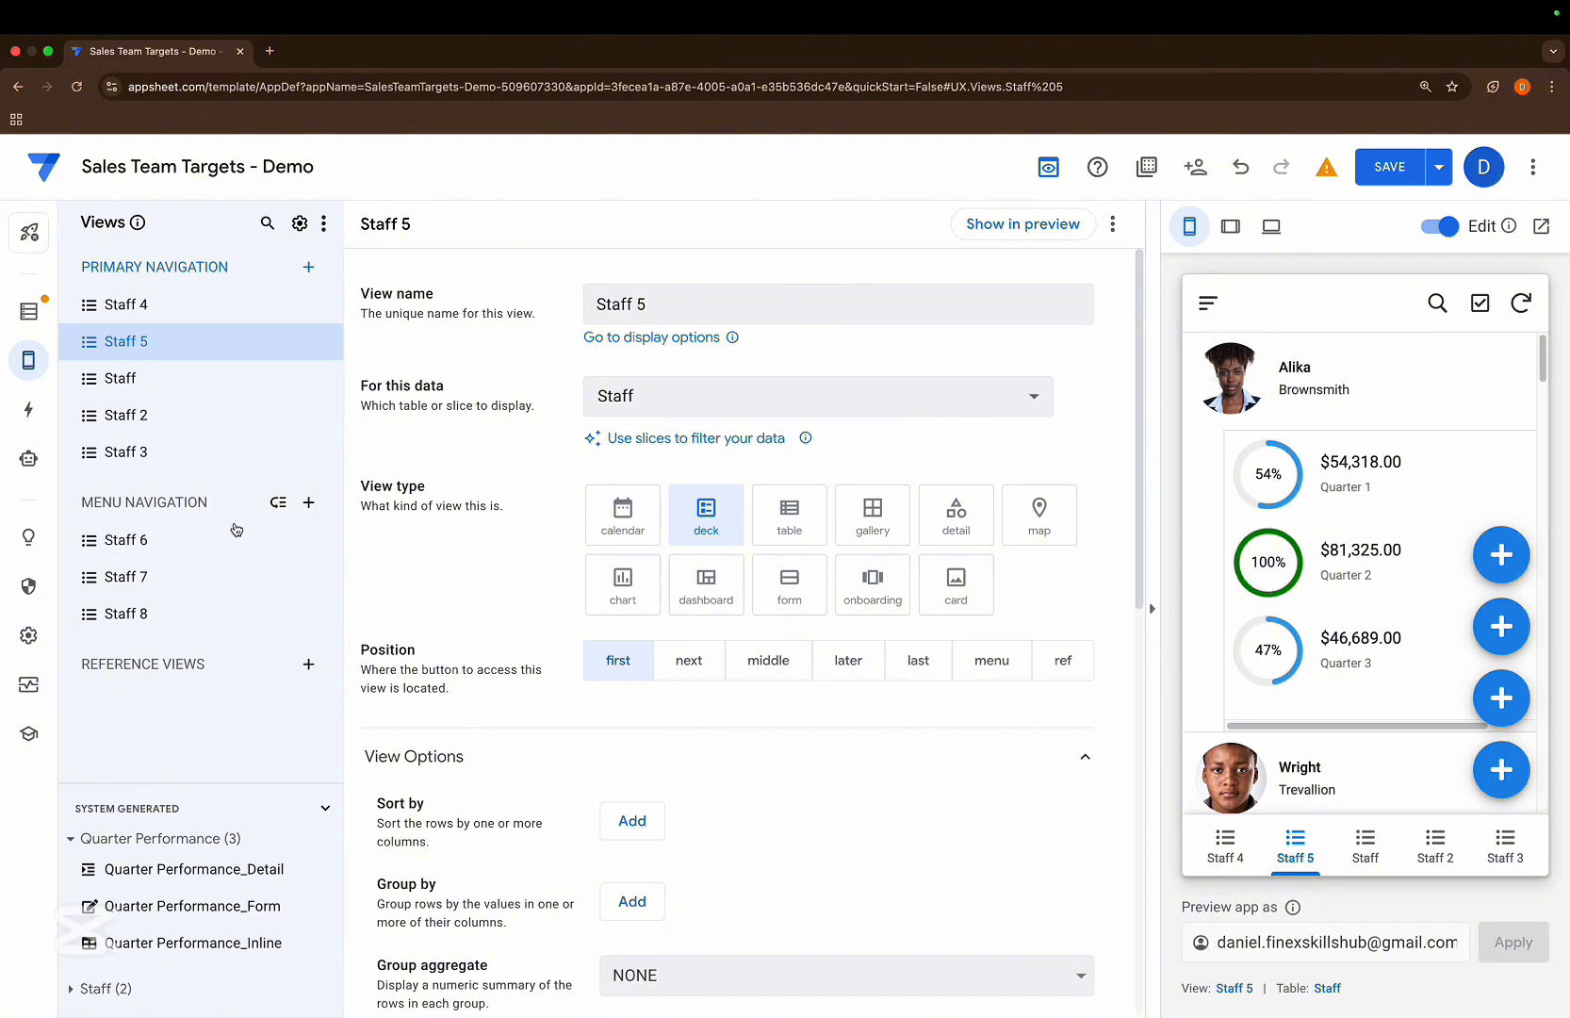
- Set the position of the Staff 6, Staff 7 and Staff 8 views to first
left_click(243, 537)
left_click(645, 663)
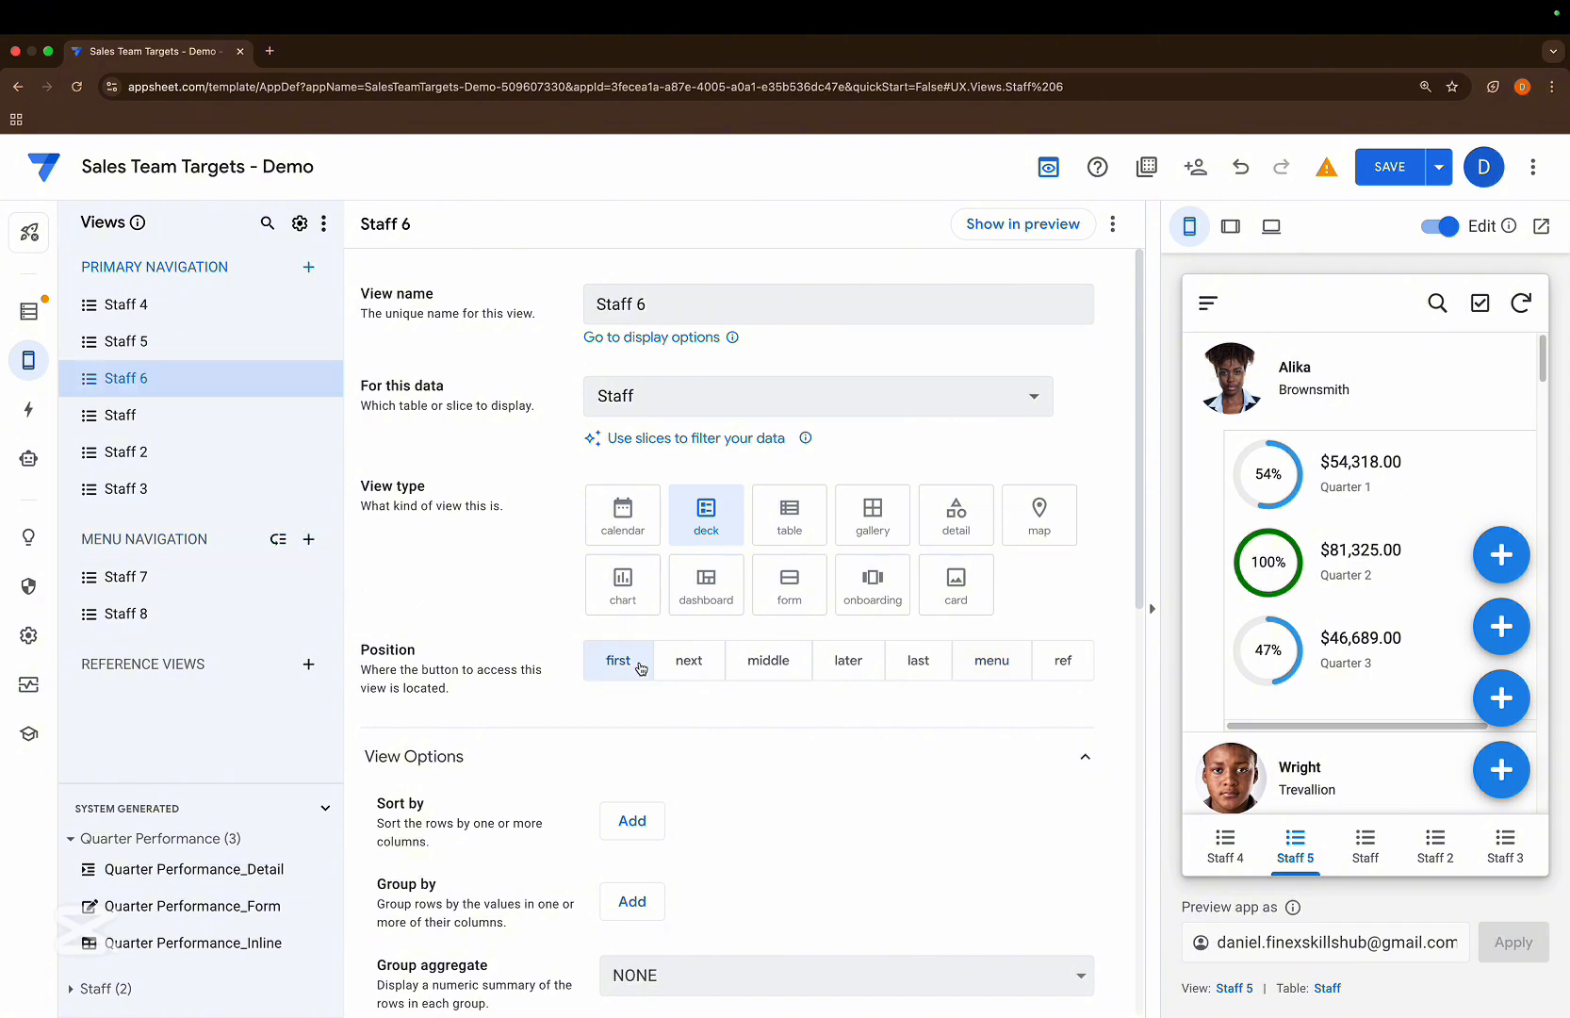
left_click(213, 580)
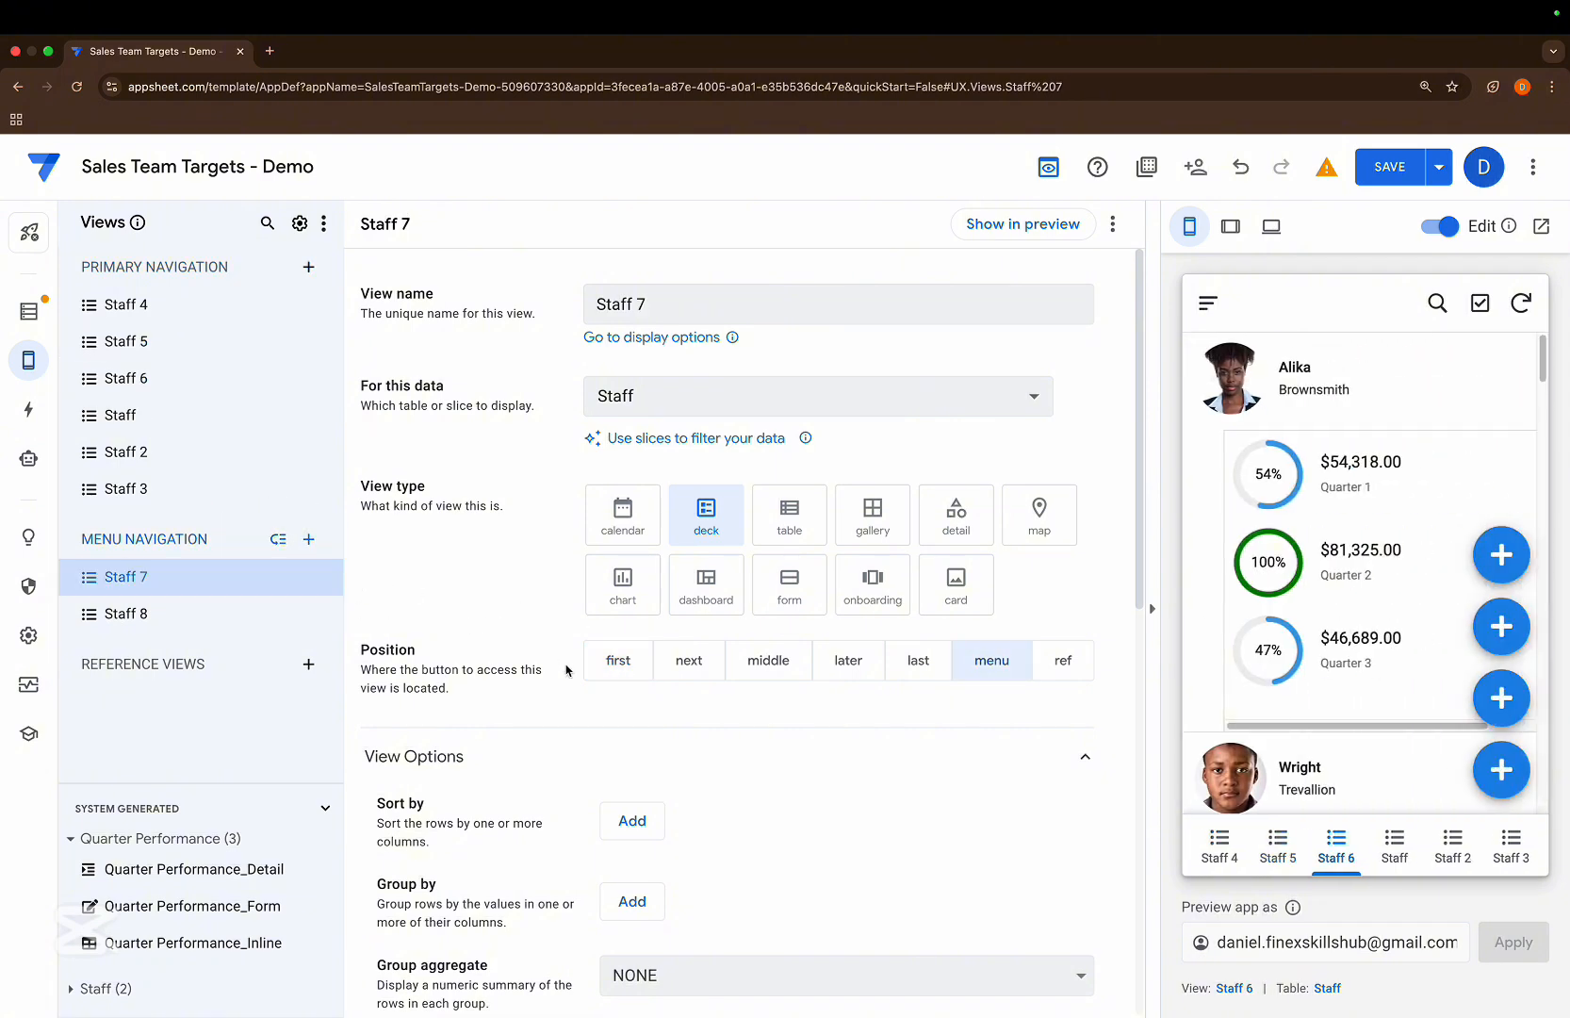
left_click(615, 670)
left_click(291, 620)
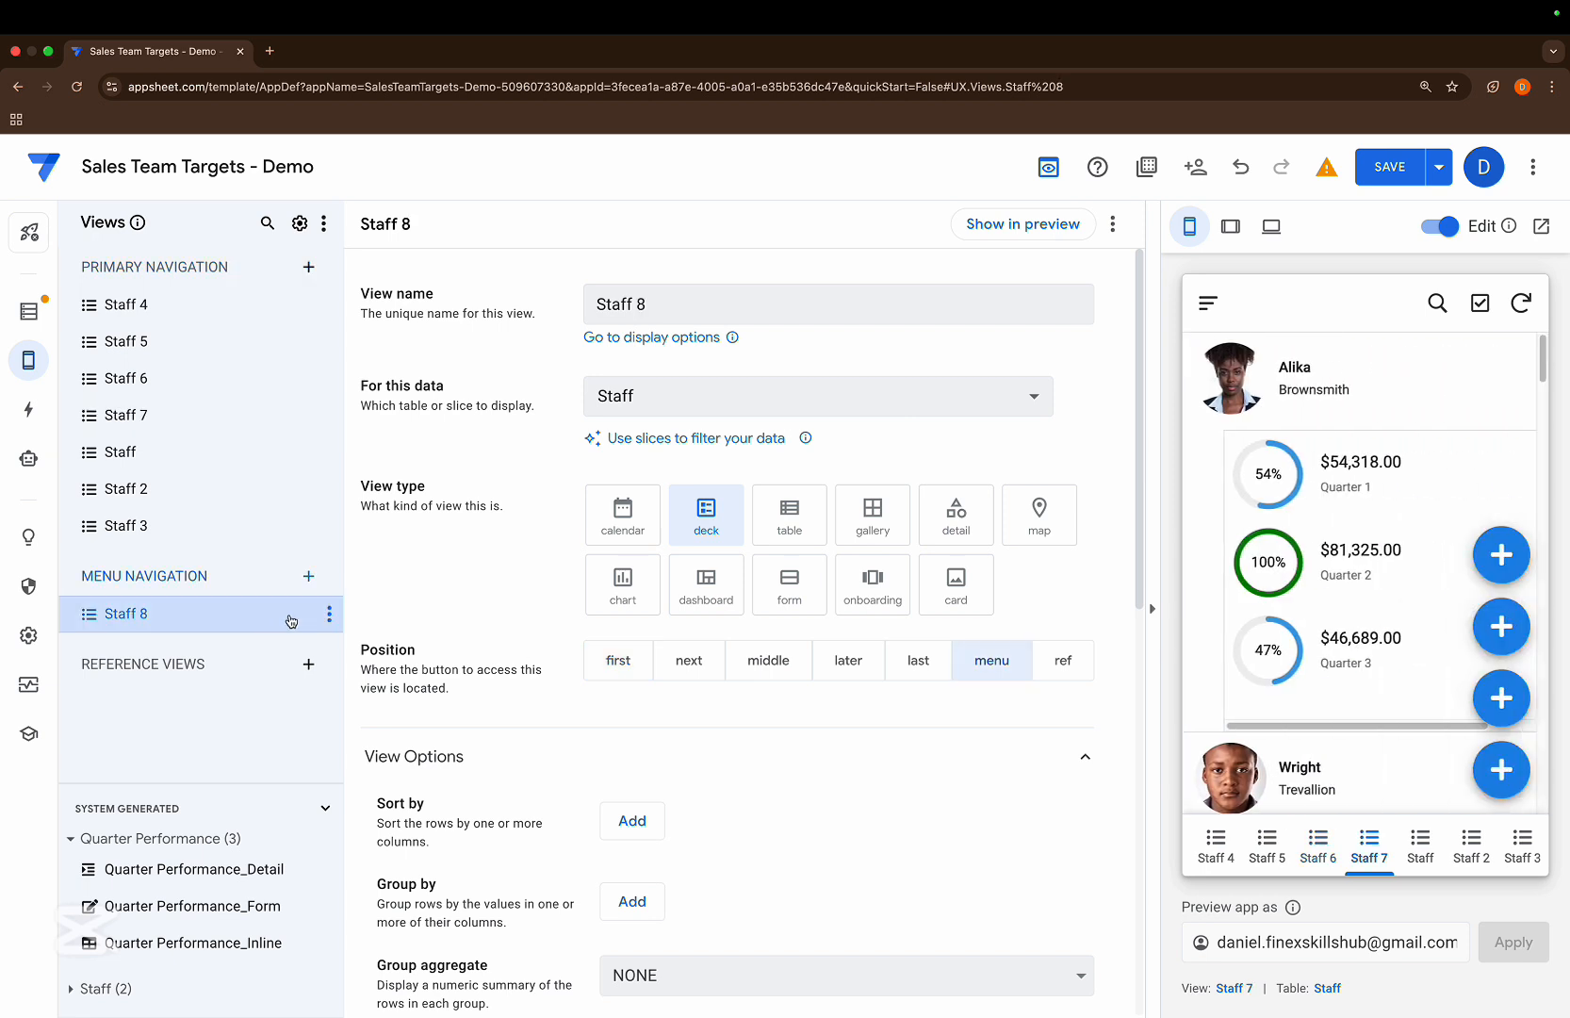
left_click(615, 662)
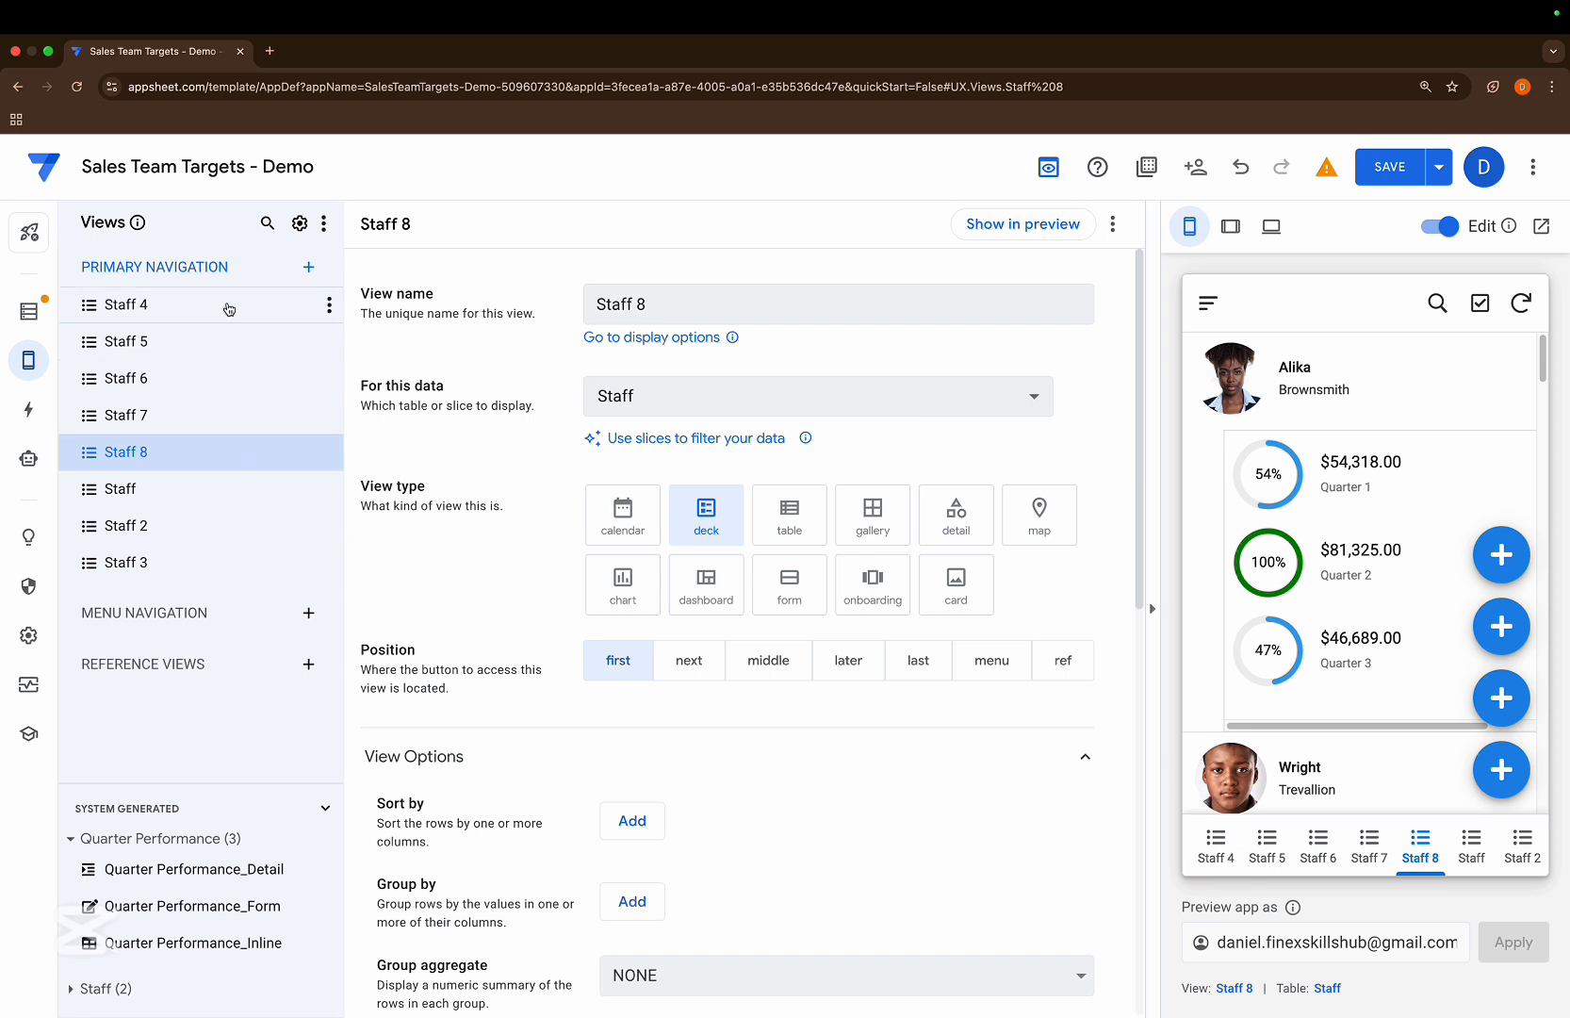
- Duplicate the Staff 4 view and move the copy from Menu Navigation to Primary Navigation
left_click(261, 306)
left_click(329, 304)
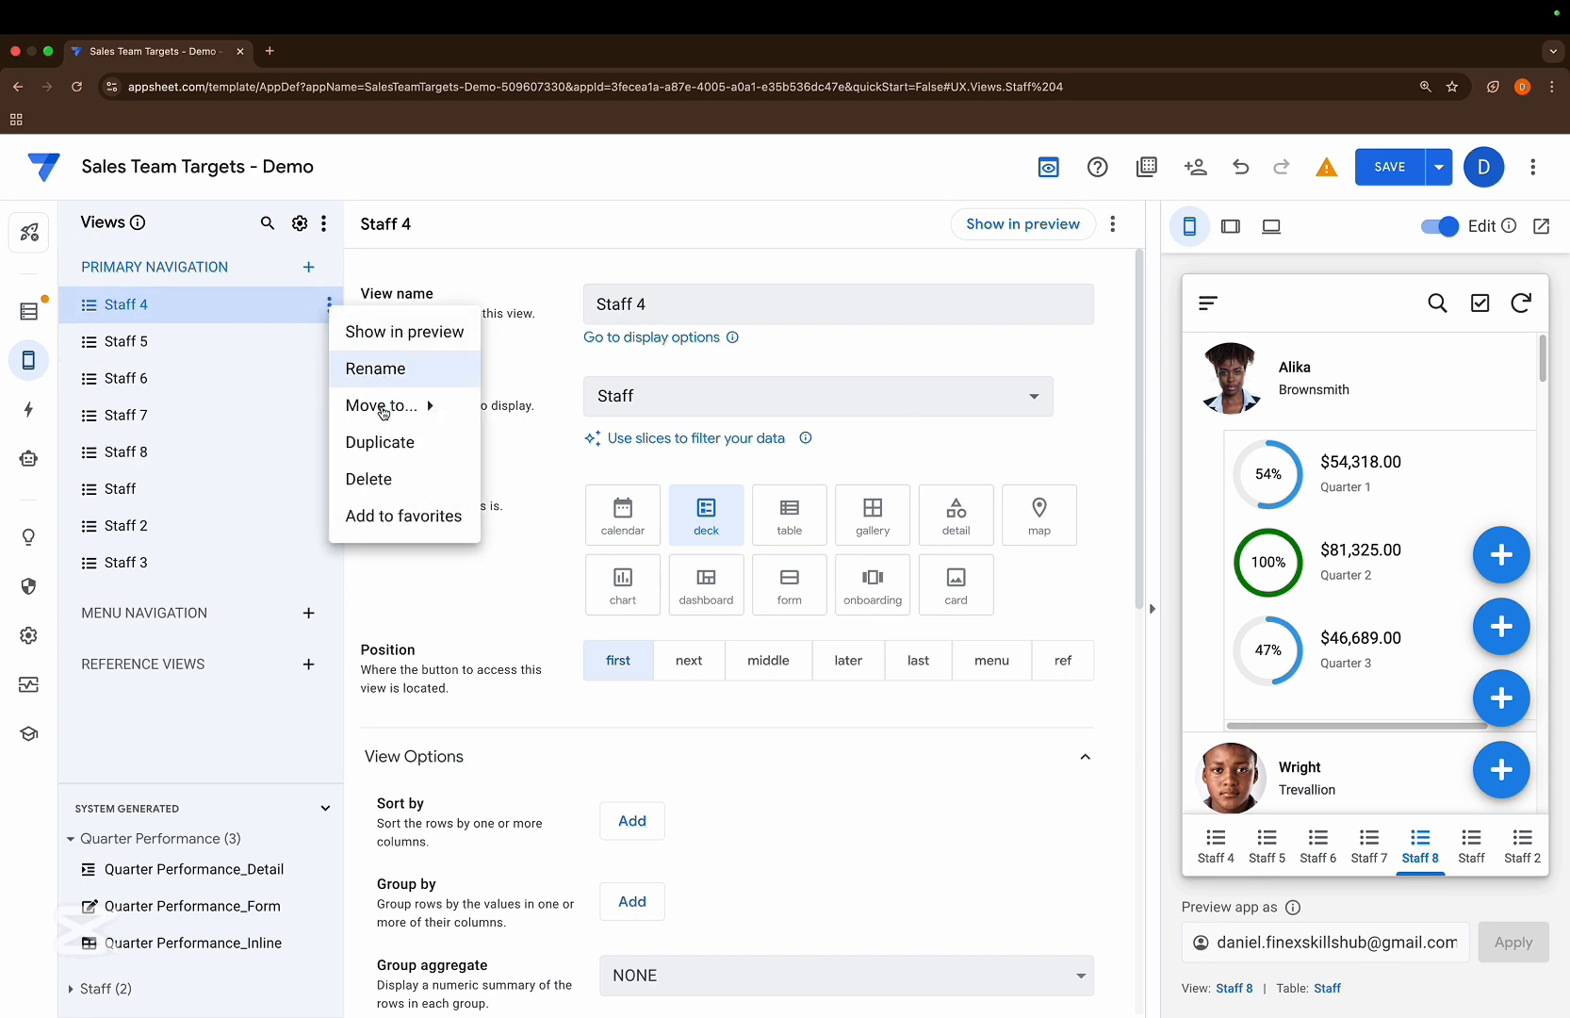
left_click(385, 441)
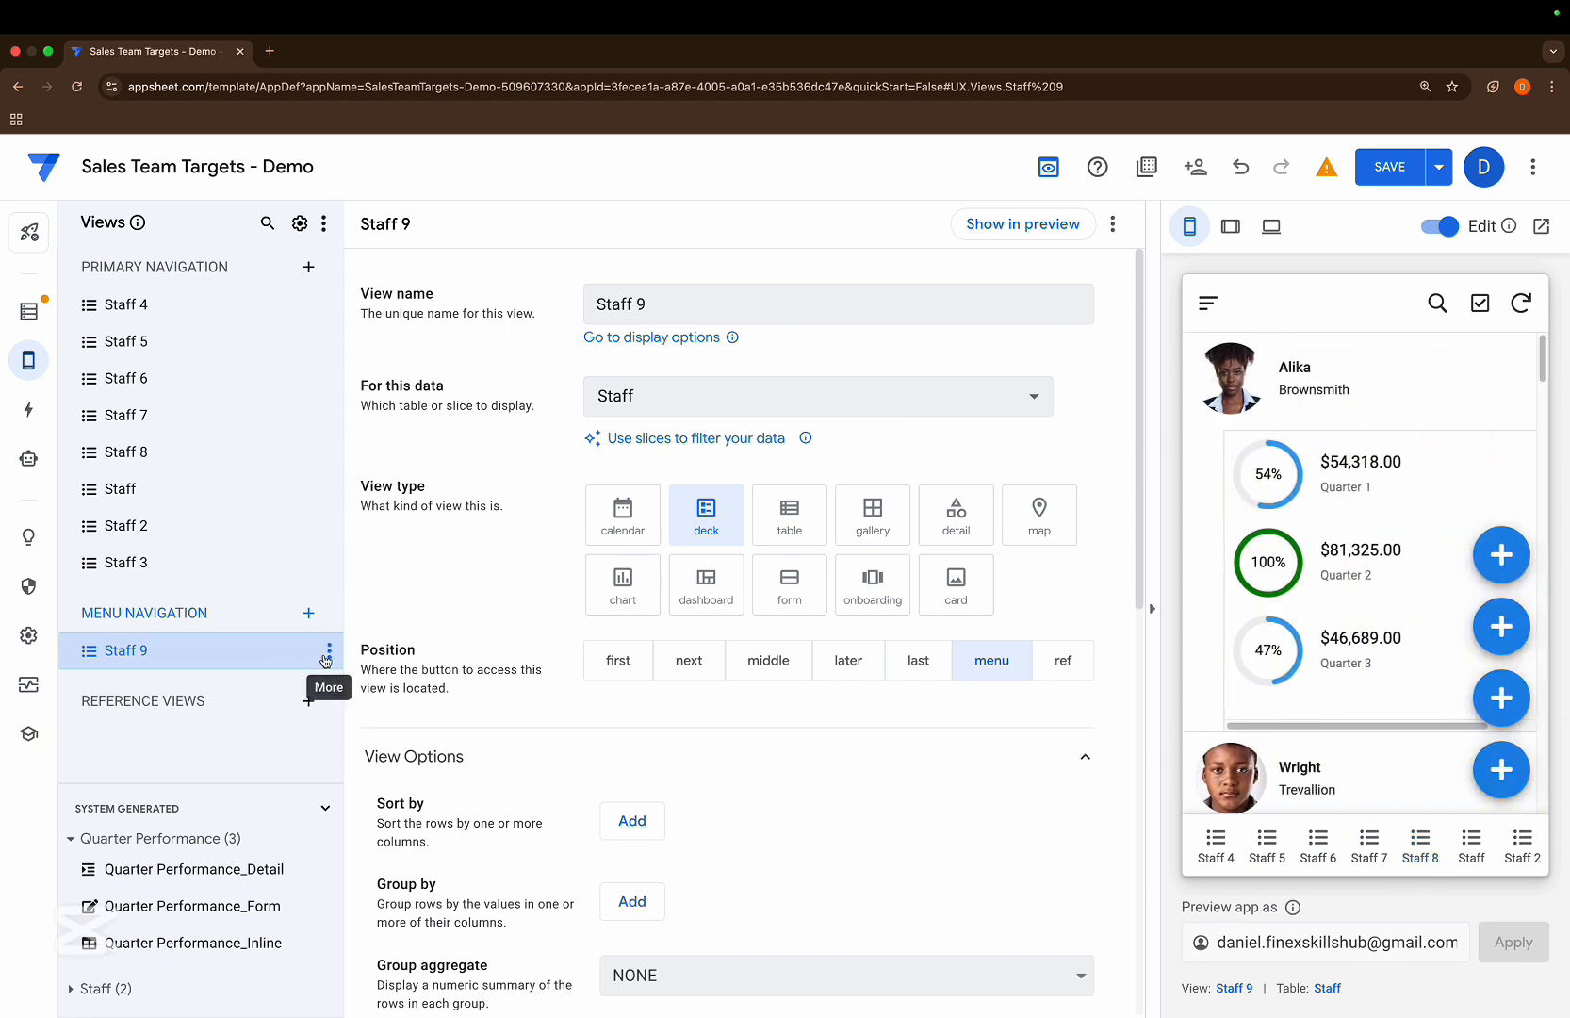
left_click(329, 650)
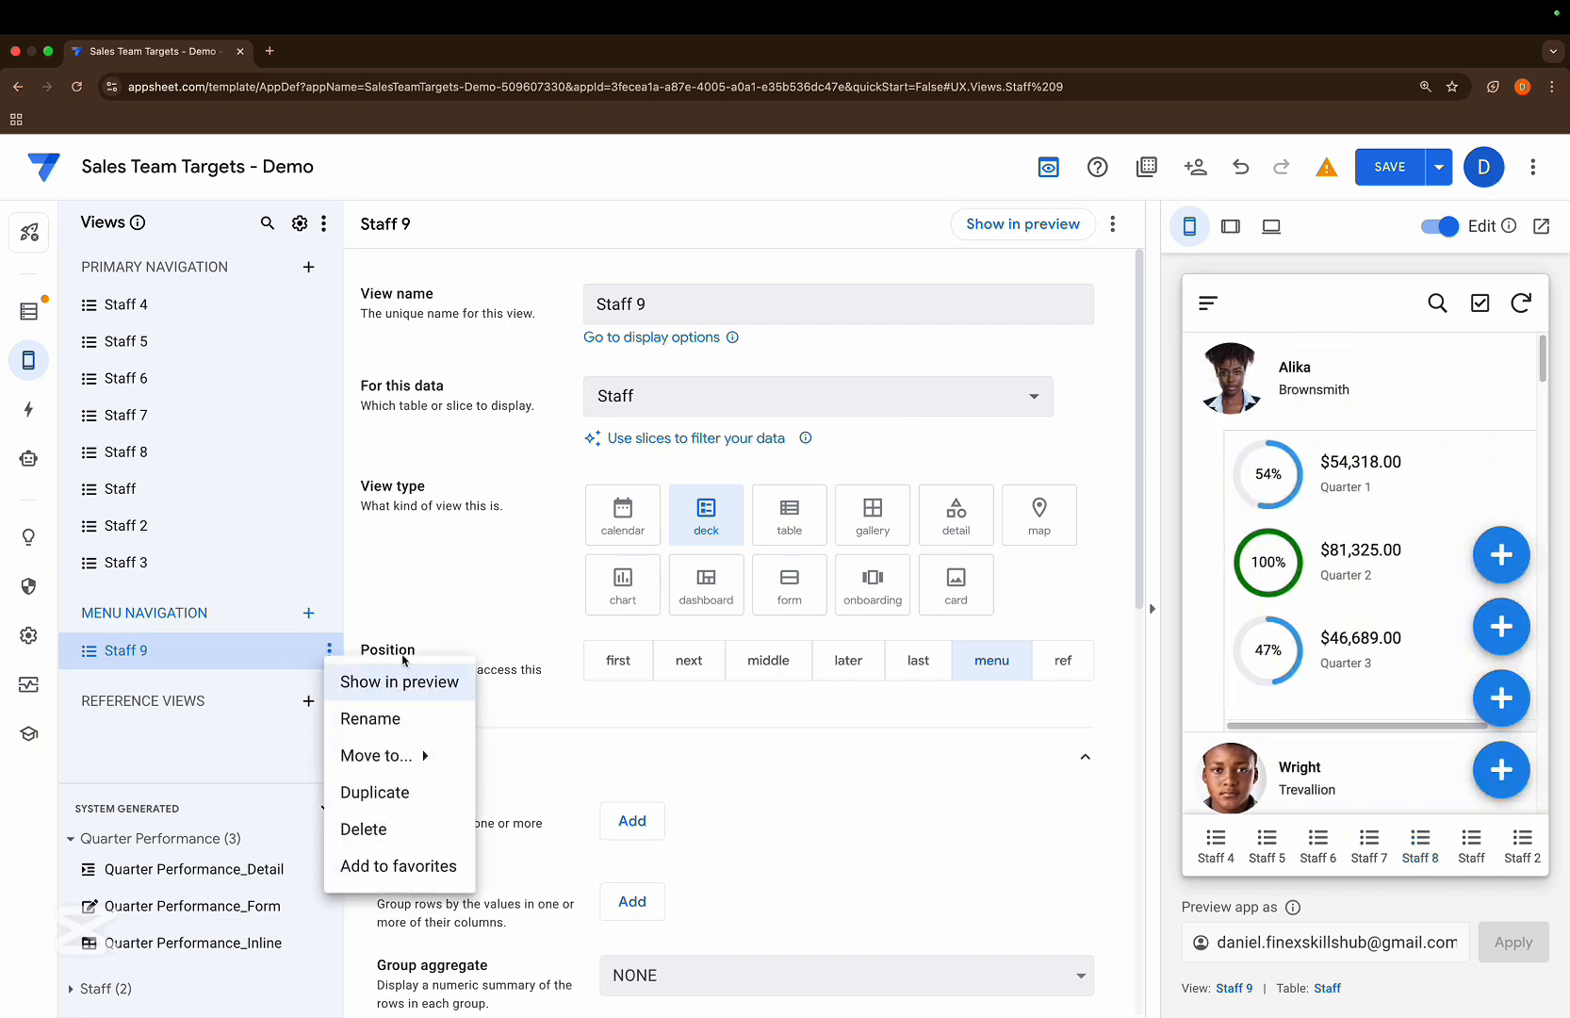
mouse_move(385, 754)
left_click(580, 707)
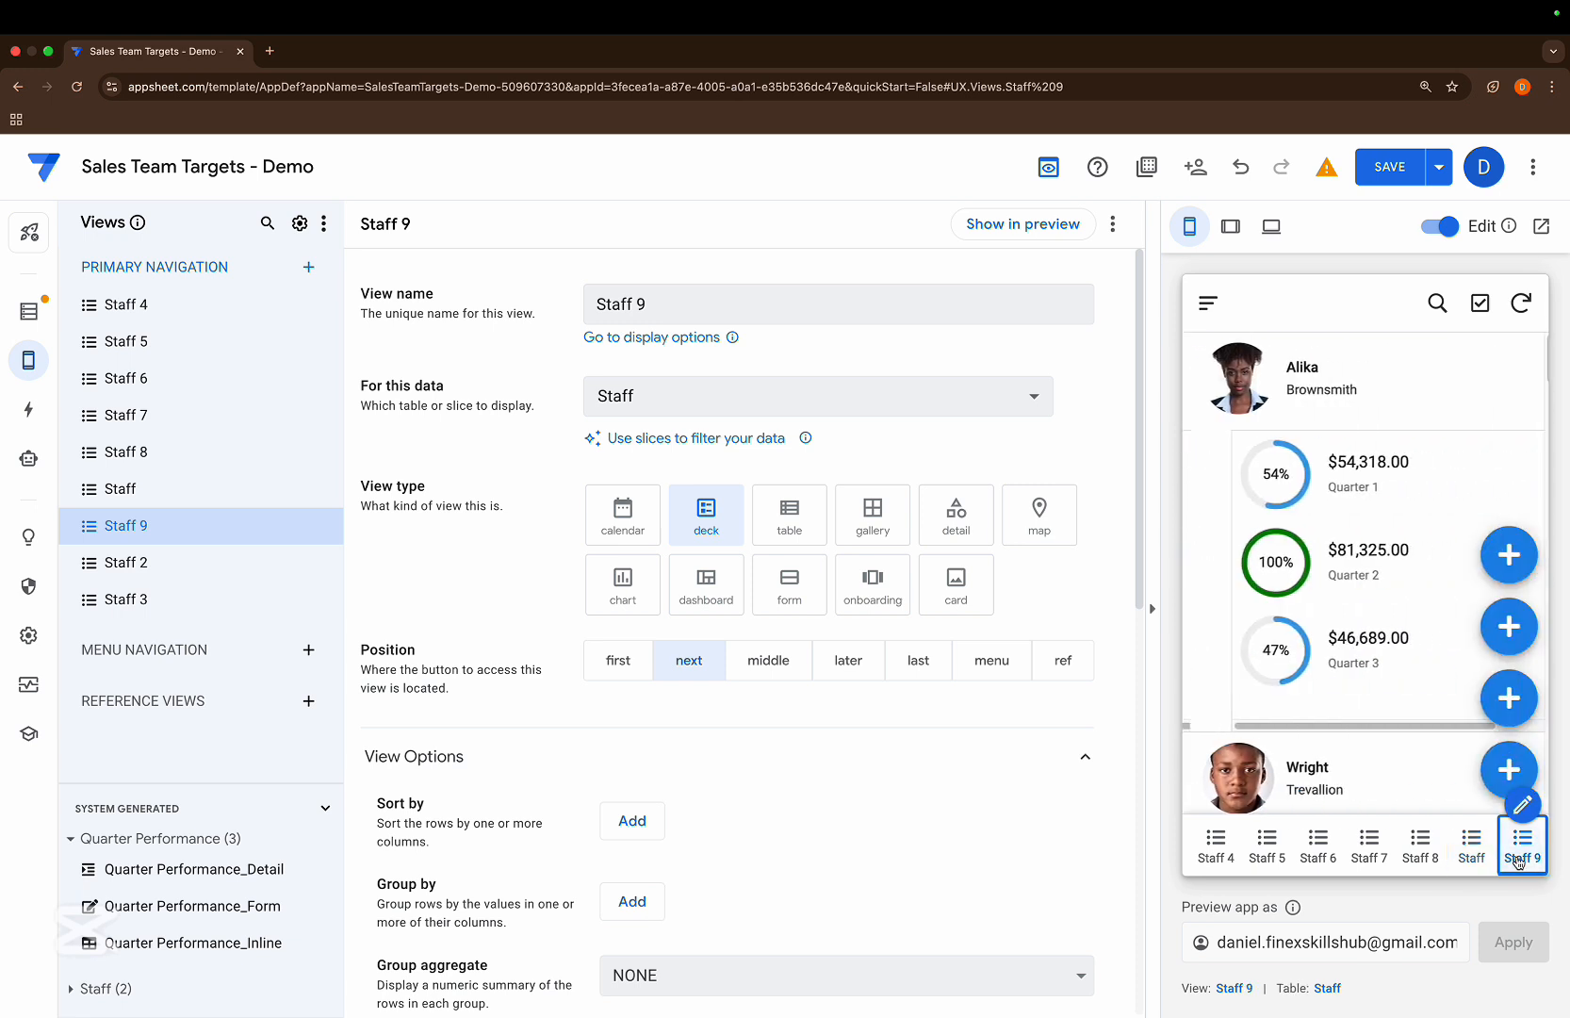
- Examine the demo preview's app menu, then the More overflow of the bottom navigation in the Sales Team Targets app, closing each after viewing
left_click(1208, 303)
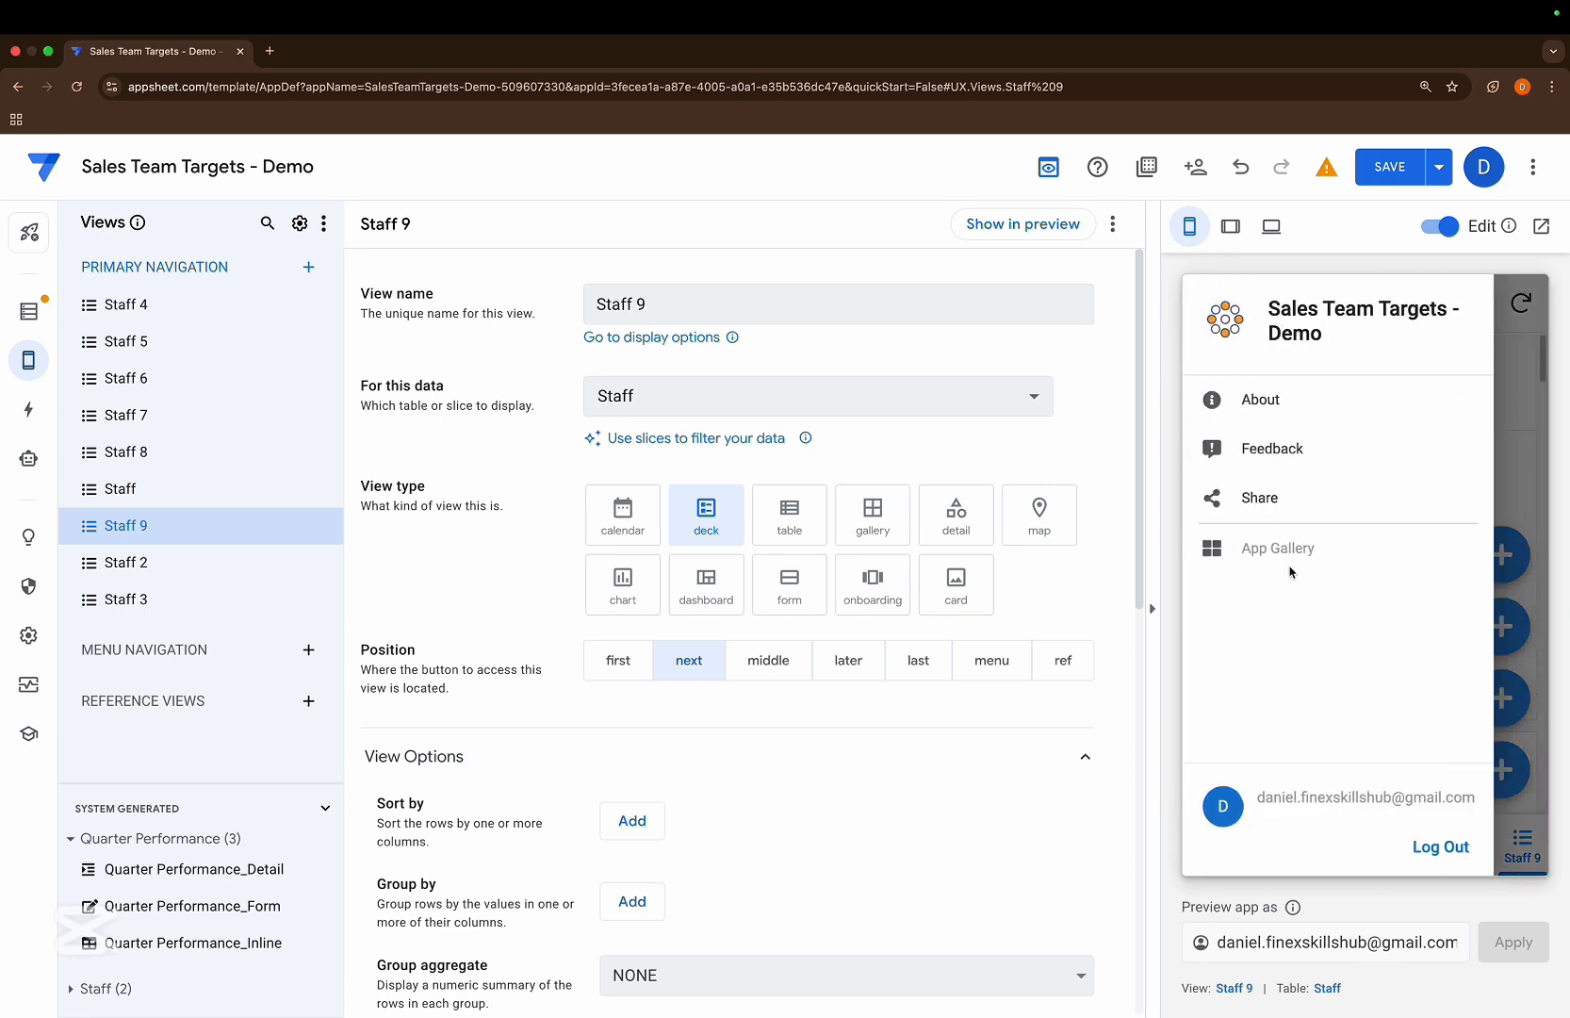
left_click(1508, 476)
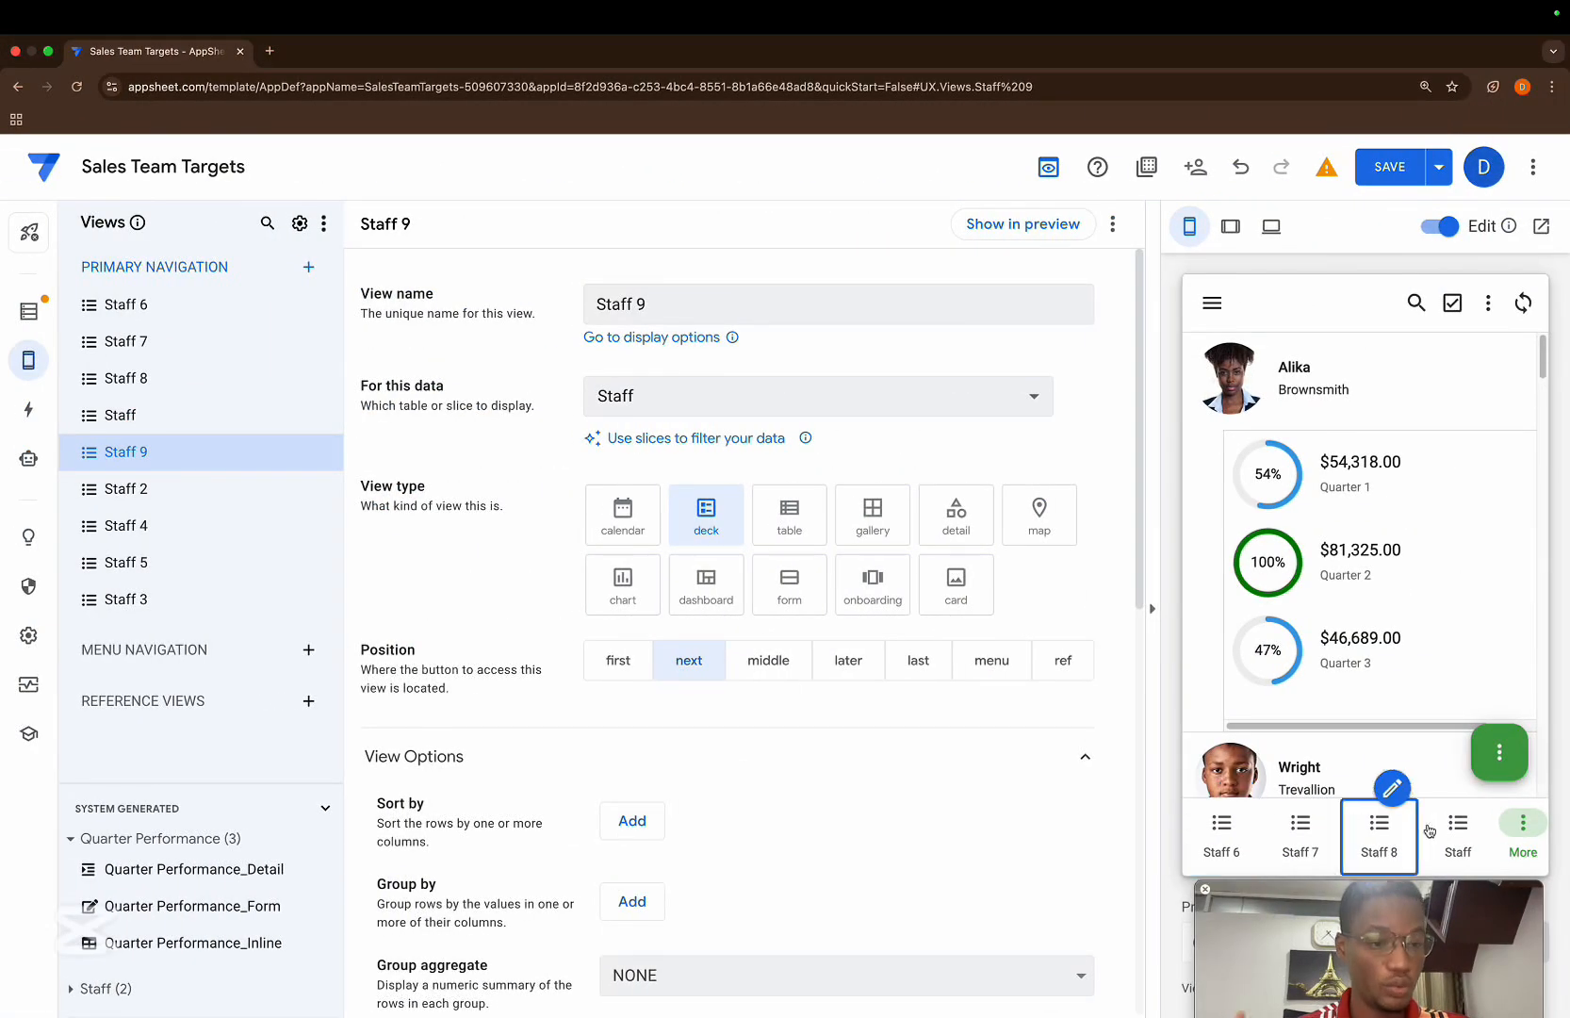
left_click(1534, 858)
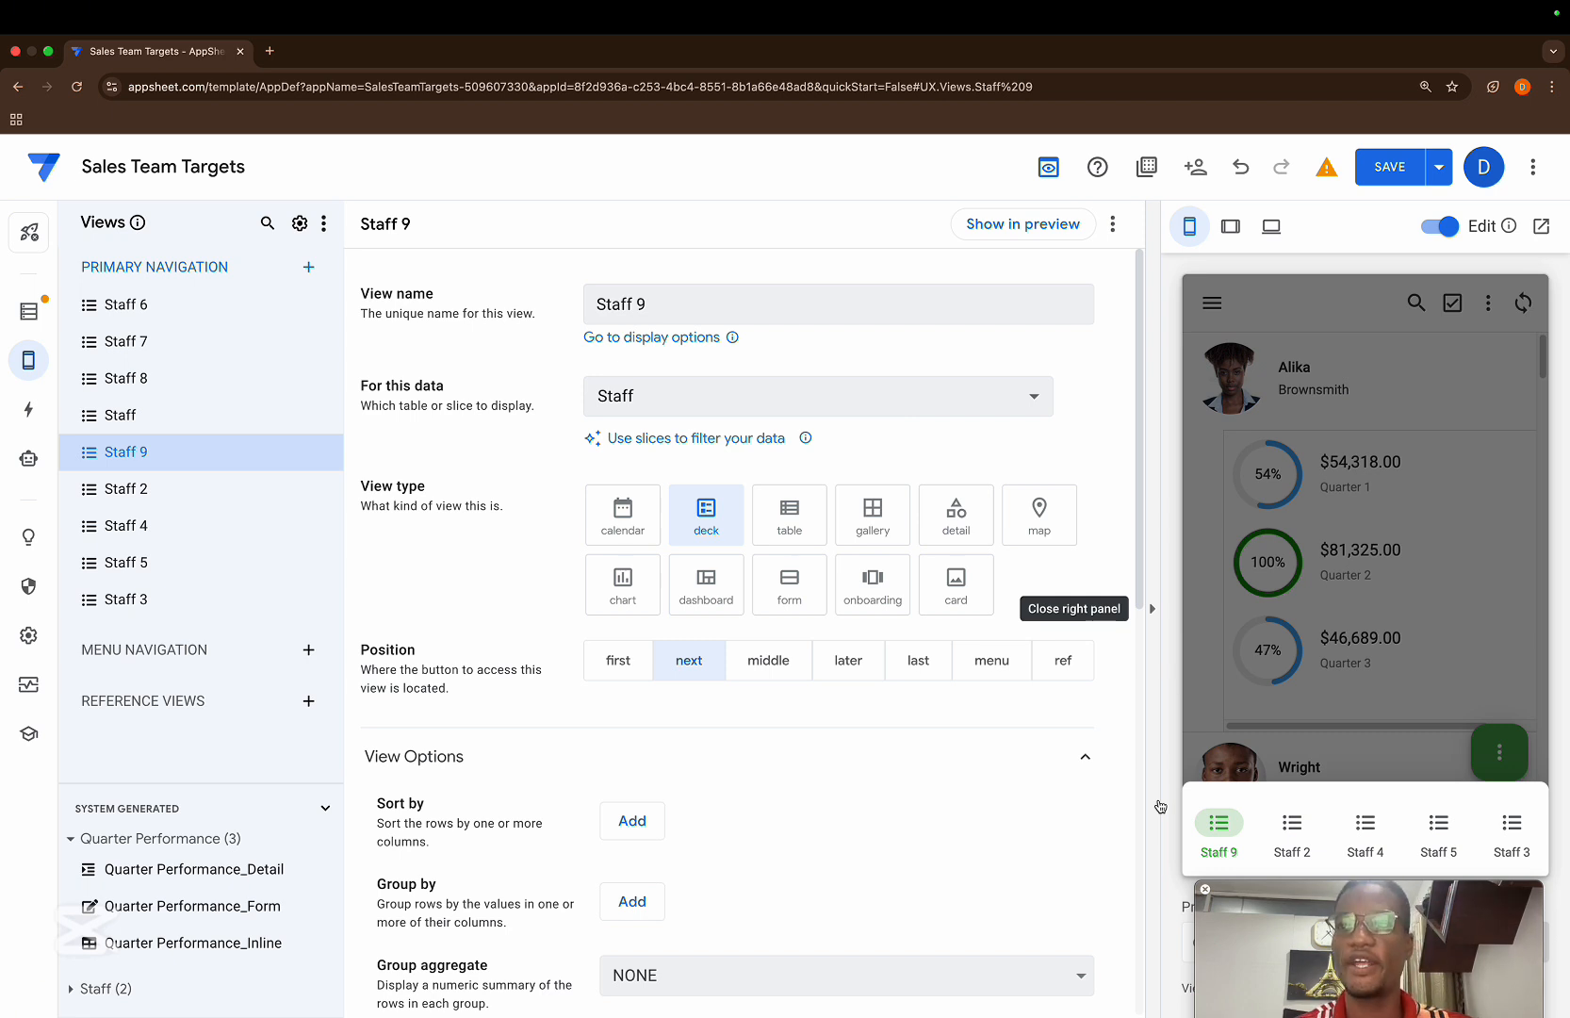
left_click(1336, 701)
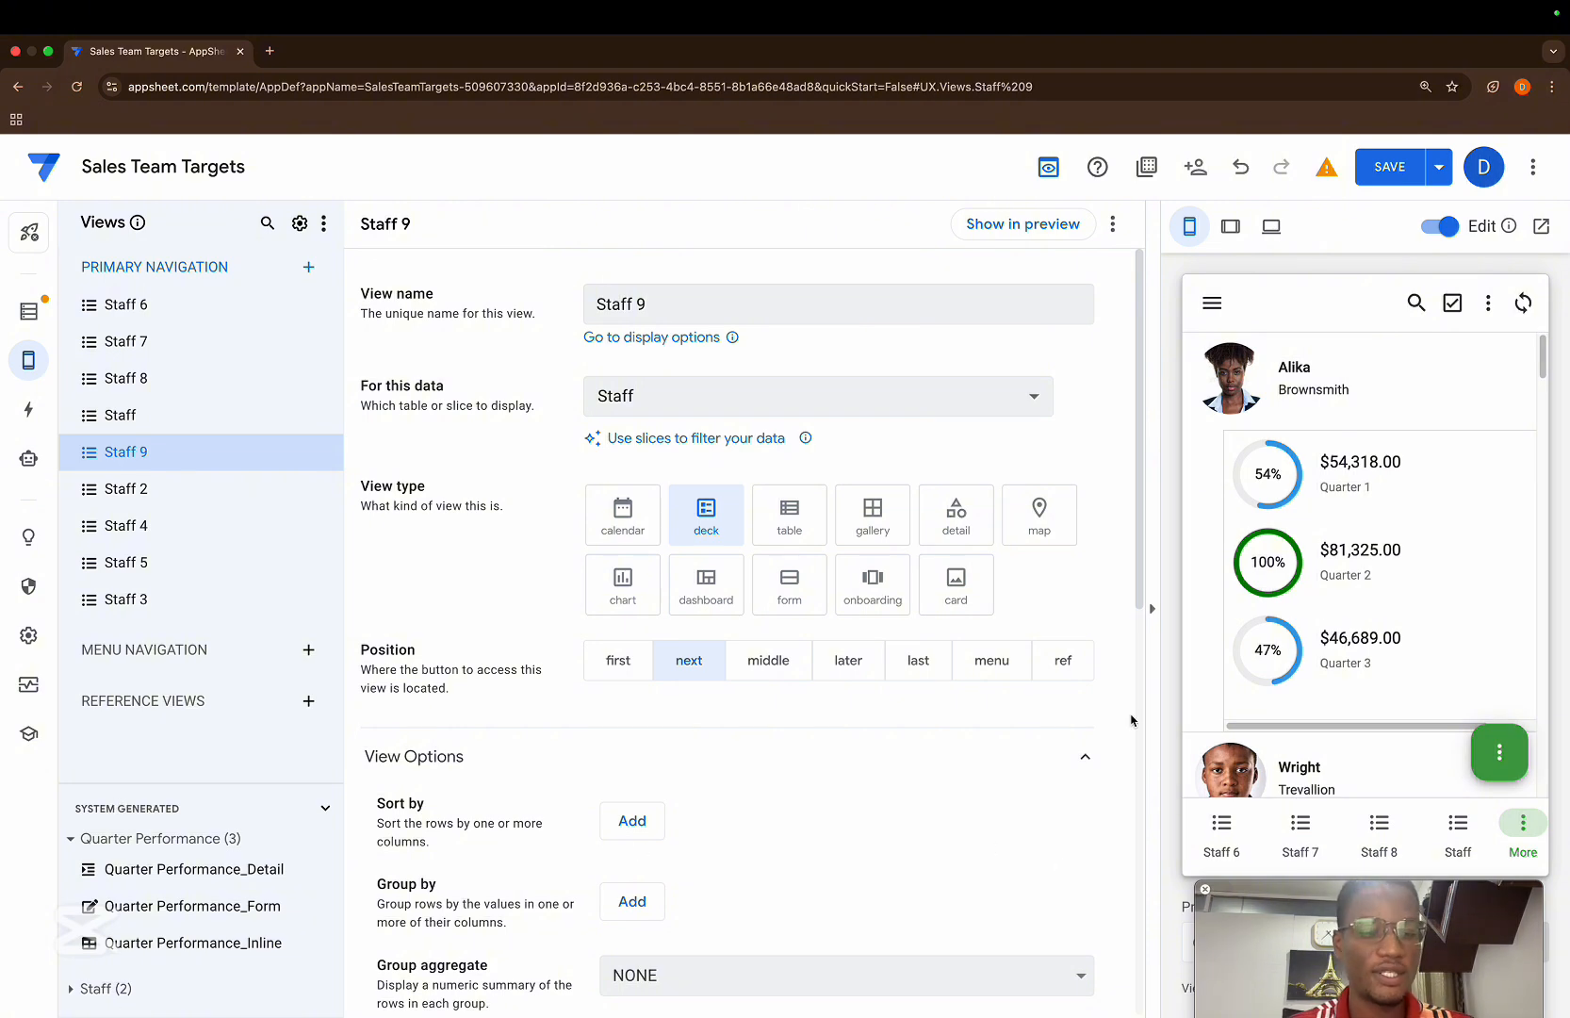
- Sync the demo app's preview, then run Sync twice from the Sync status sheet in the Sales Team Targets app's preview
left_click(1519, 301)
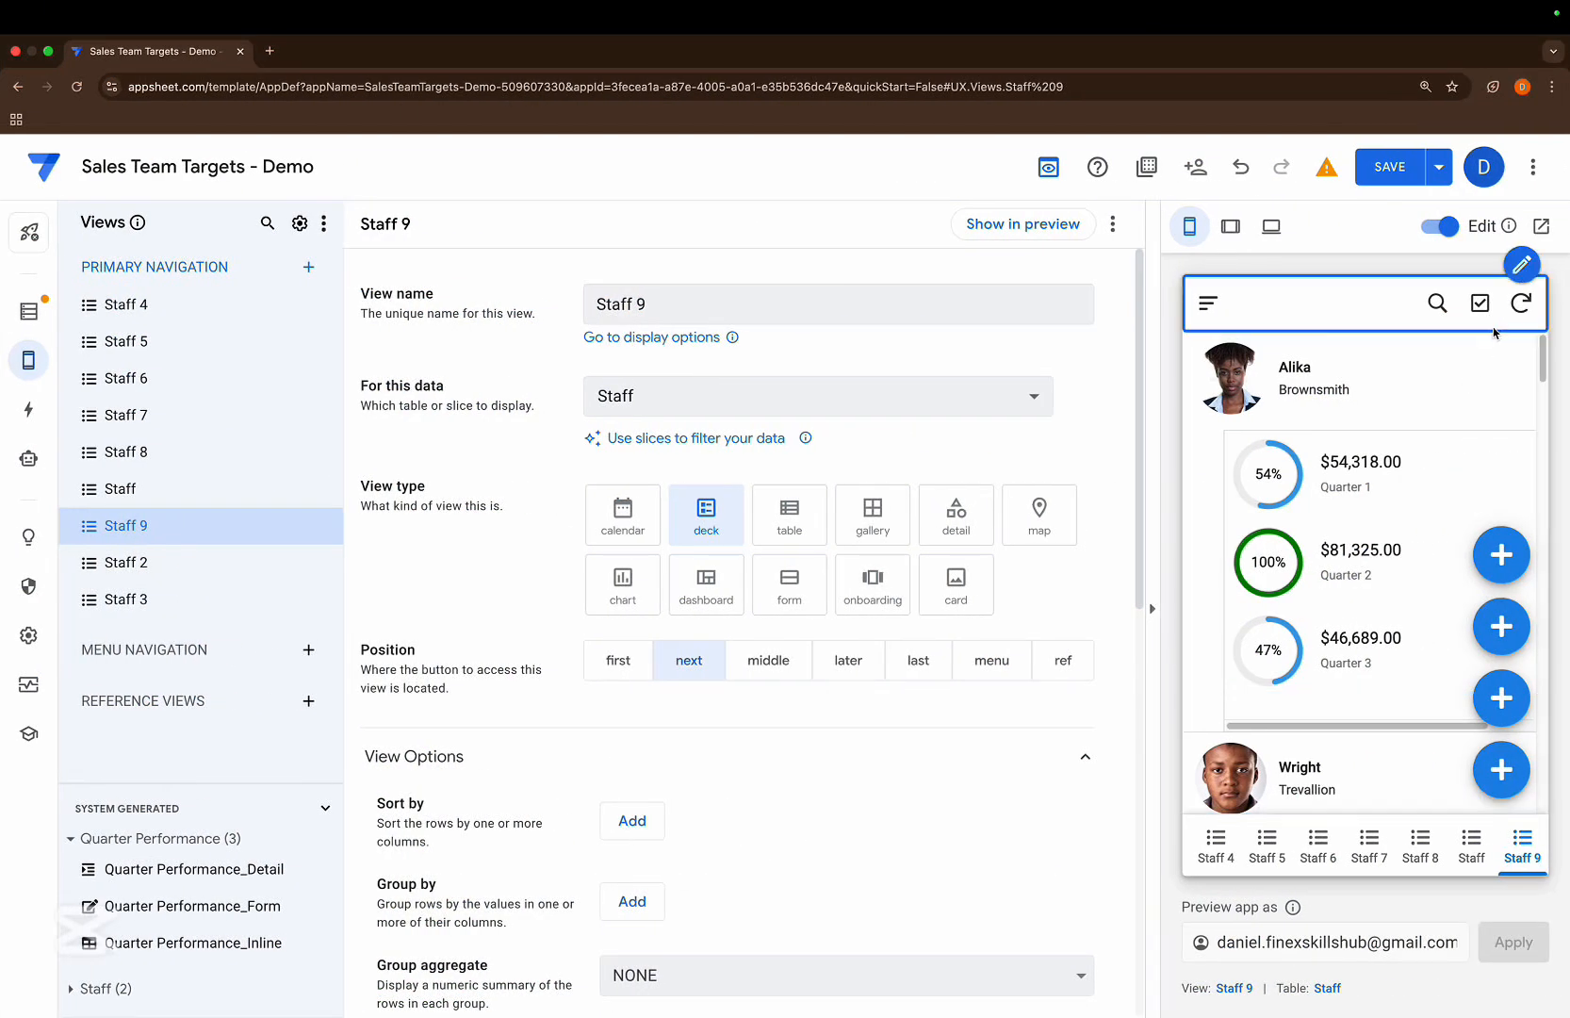
left_click(1522, 303)
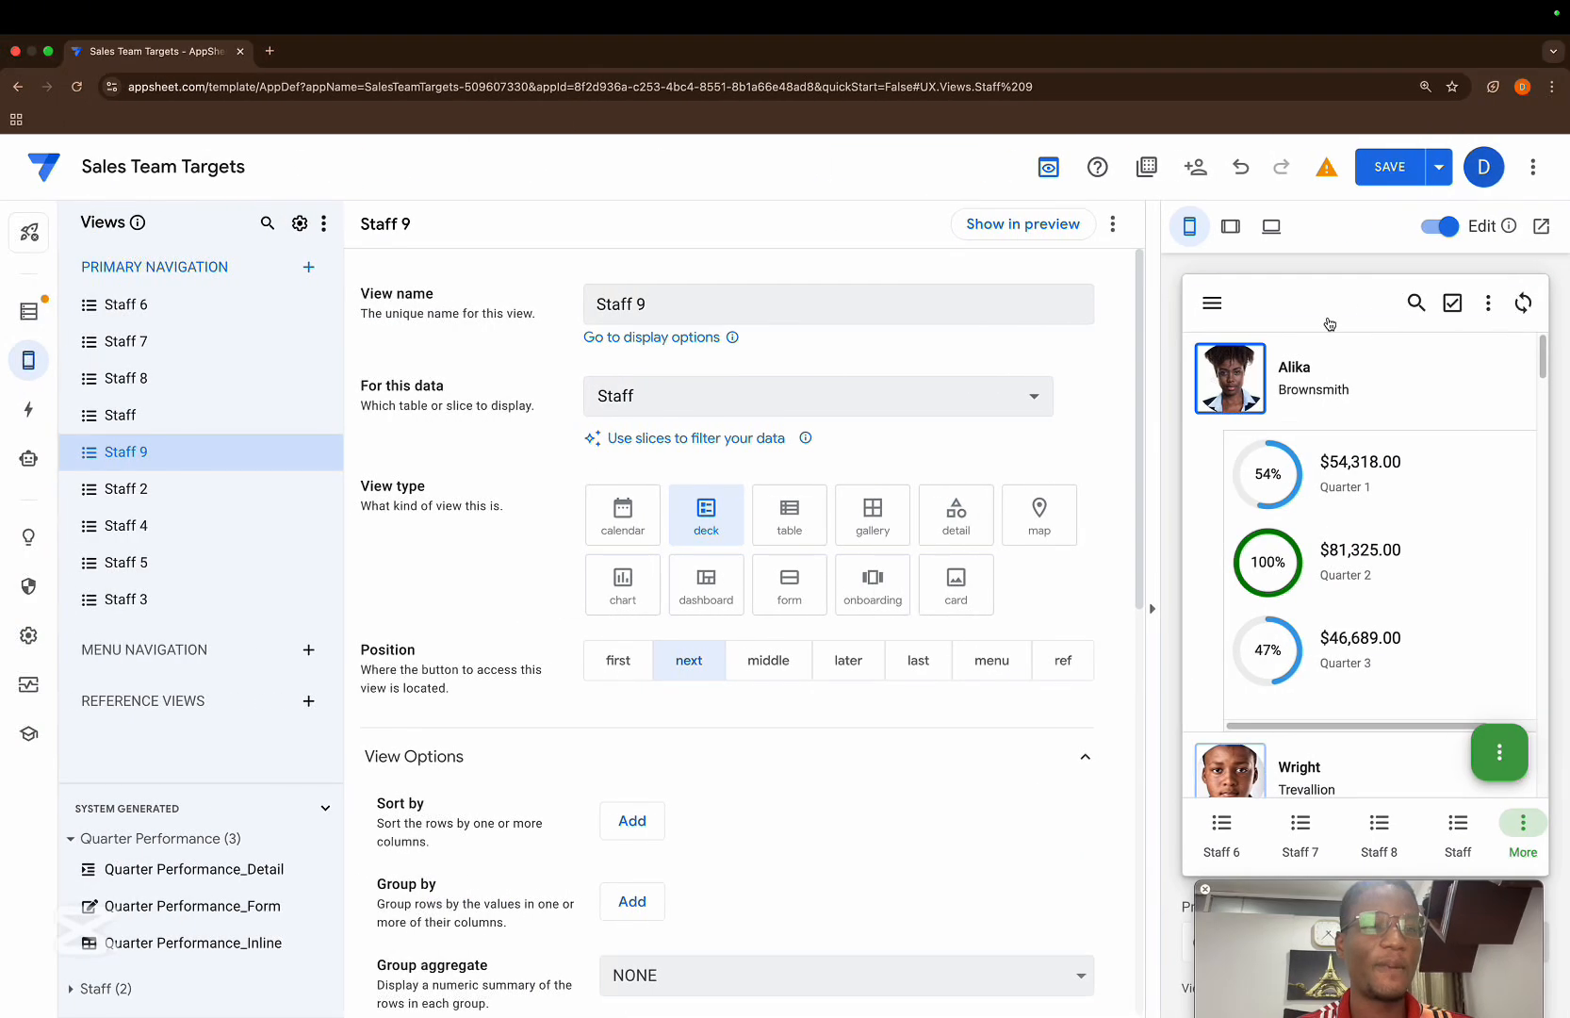
left_click(1521, 301)
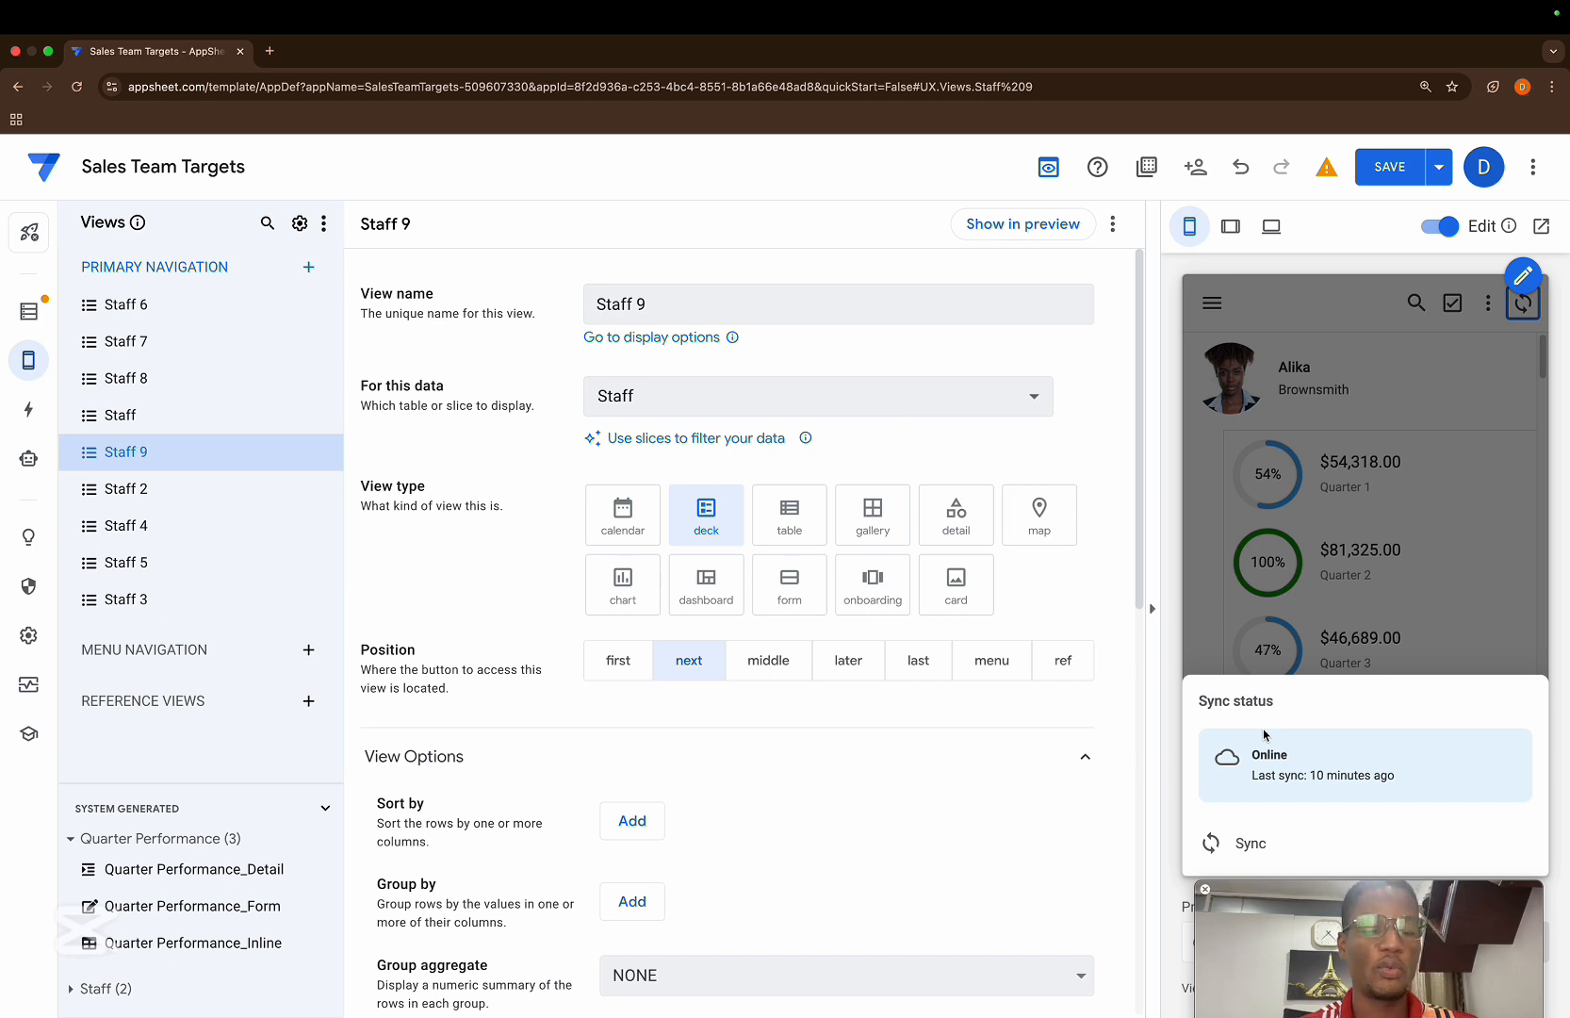
left_click(1281, 839)
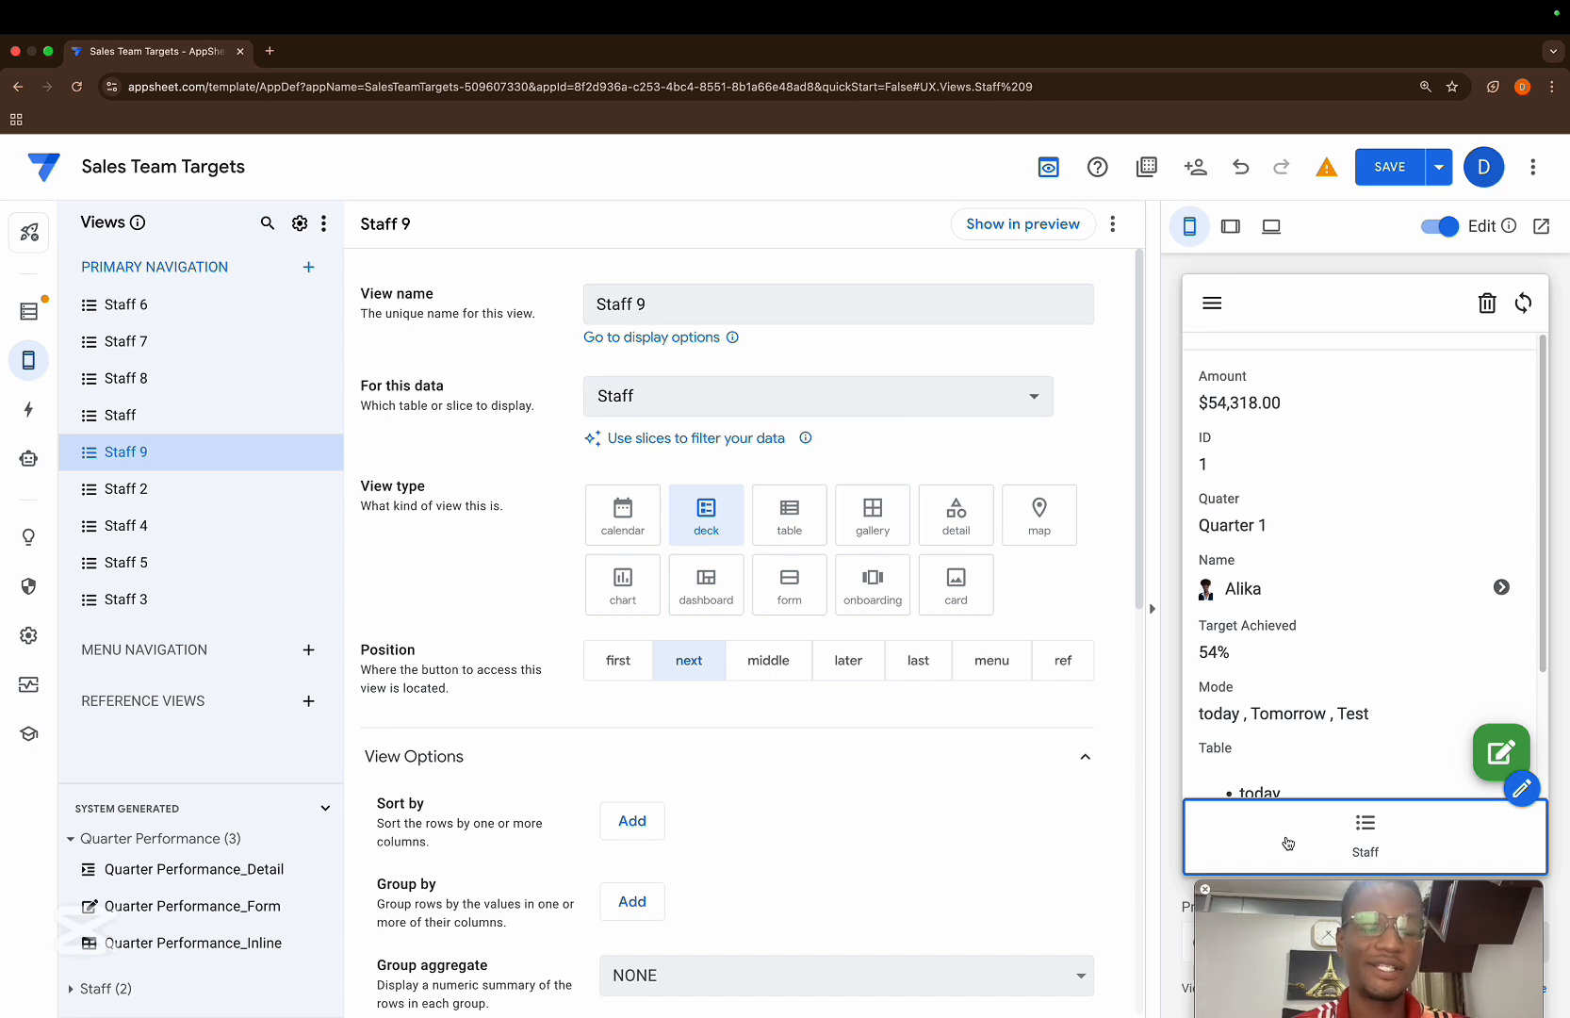
left_click(1523, 302)
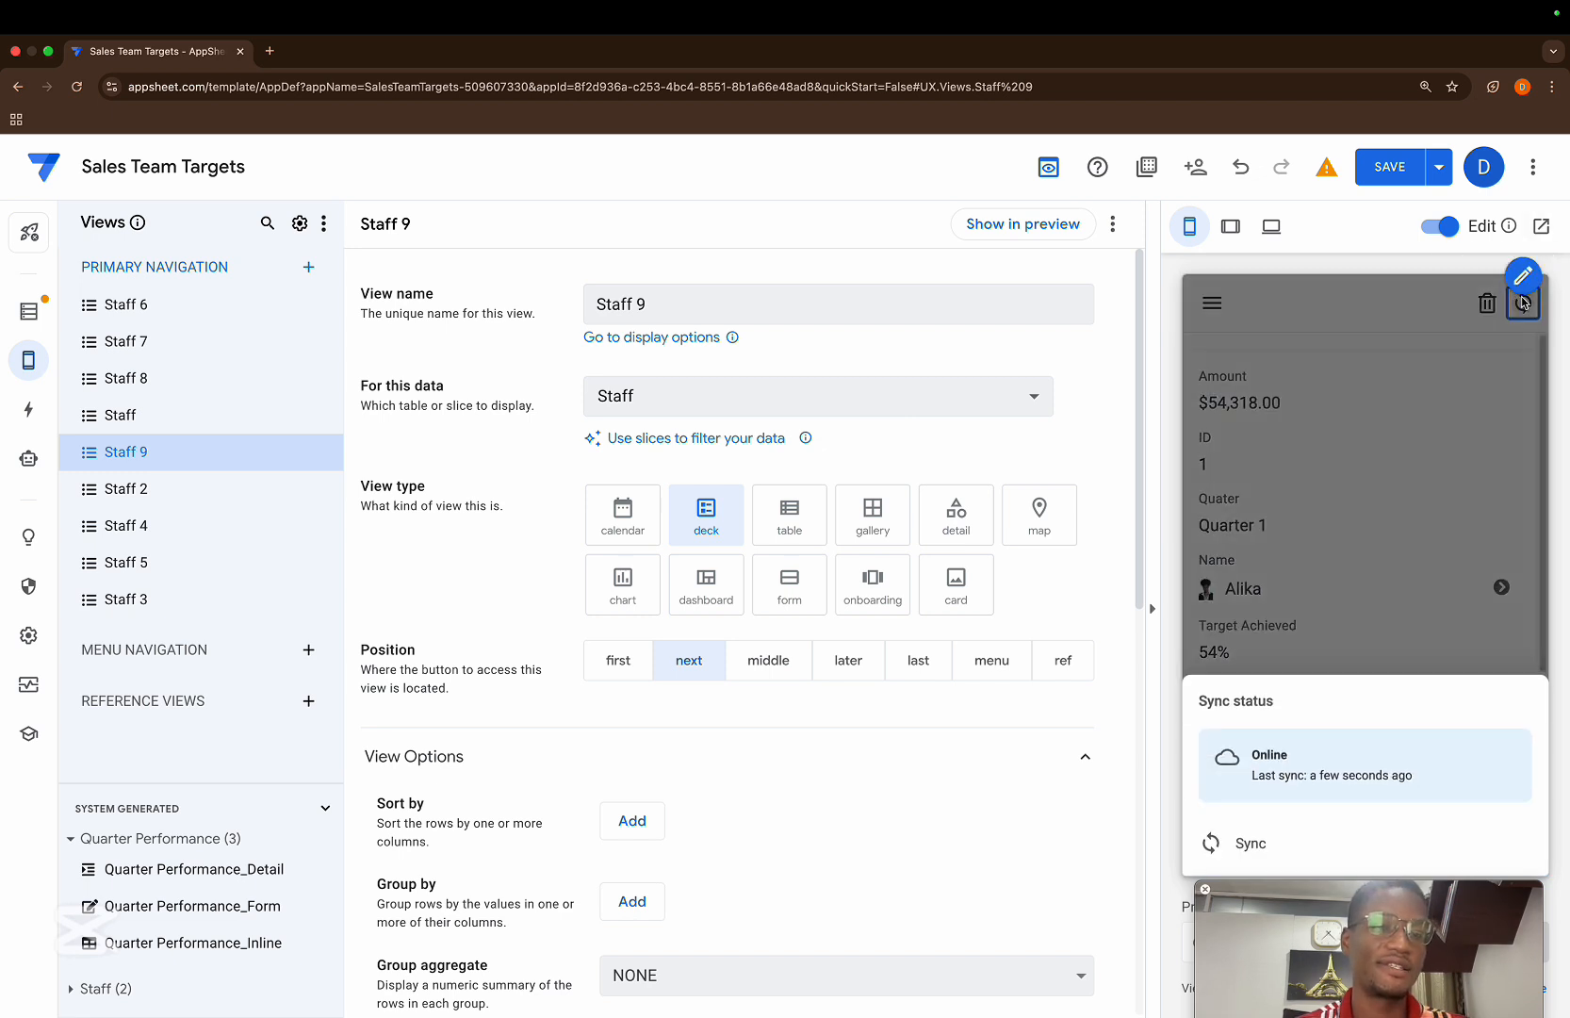
left_click(1243, 843)
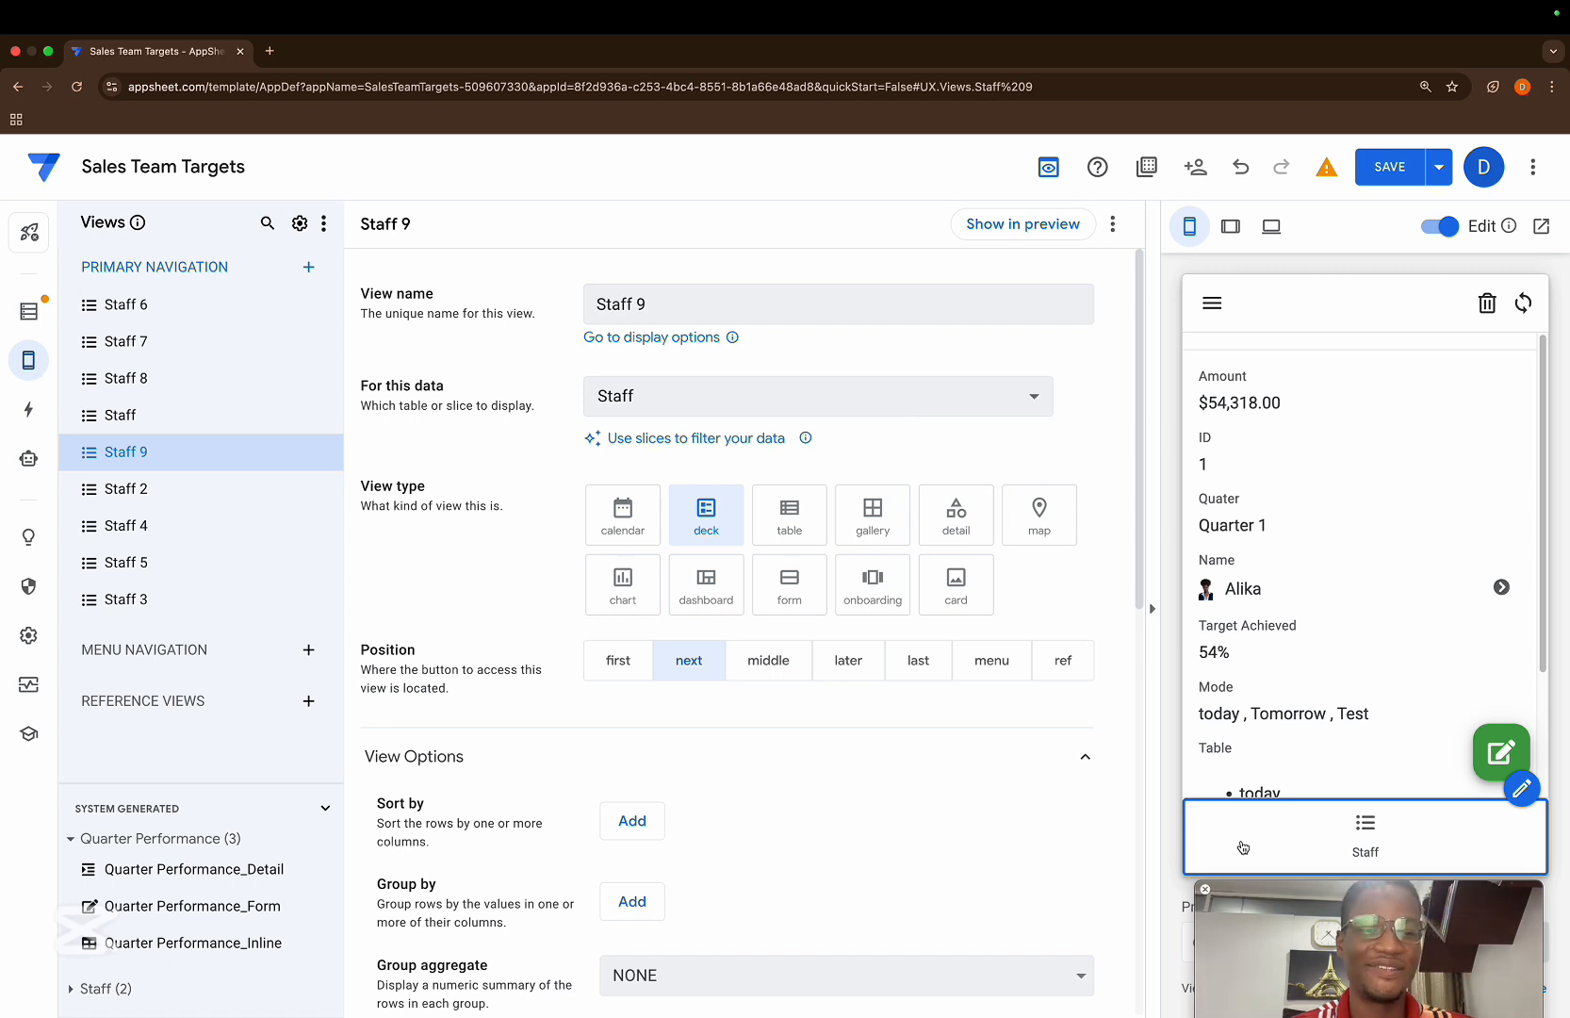
- Open the first staff record's detail view in the Sales Team Targets preview, then the same record in the demo app's preview
left_click(1361, 824)
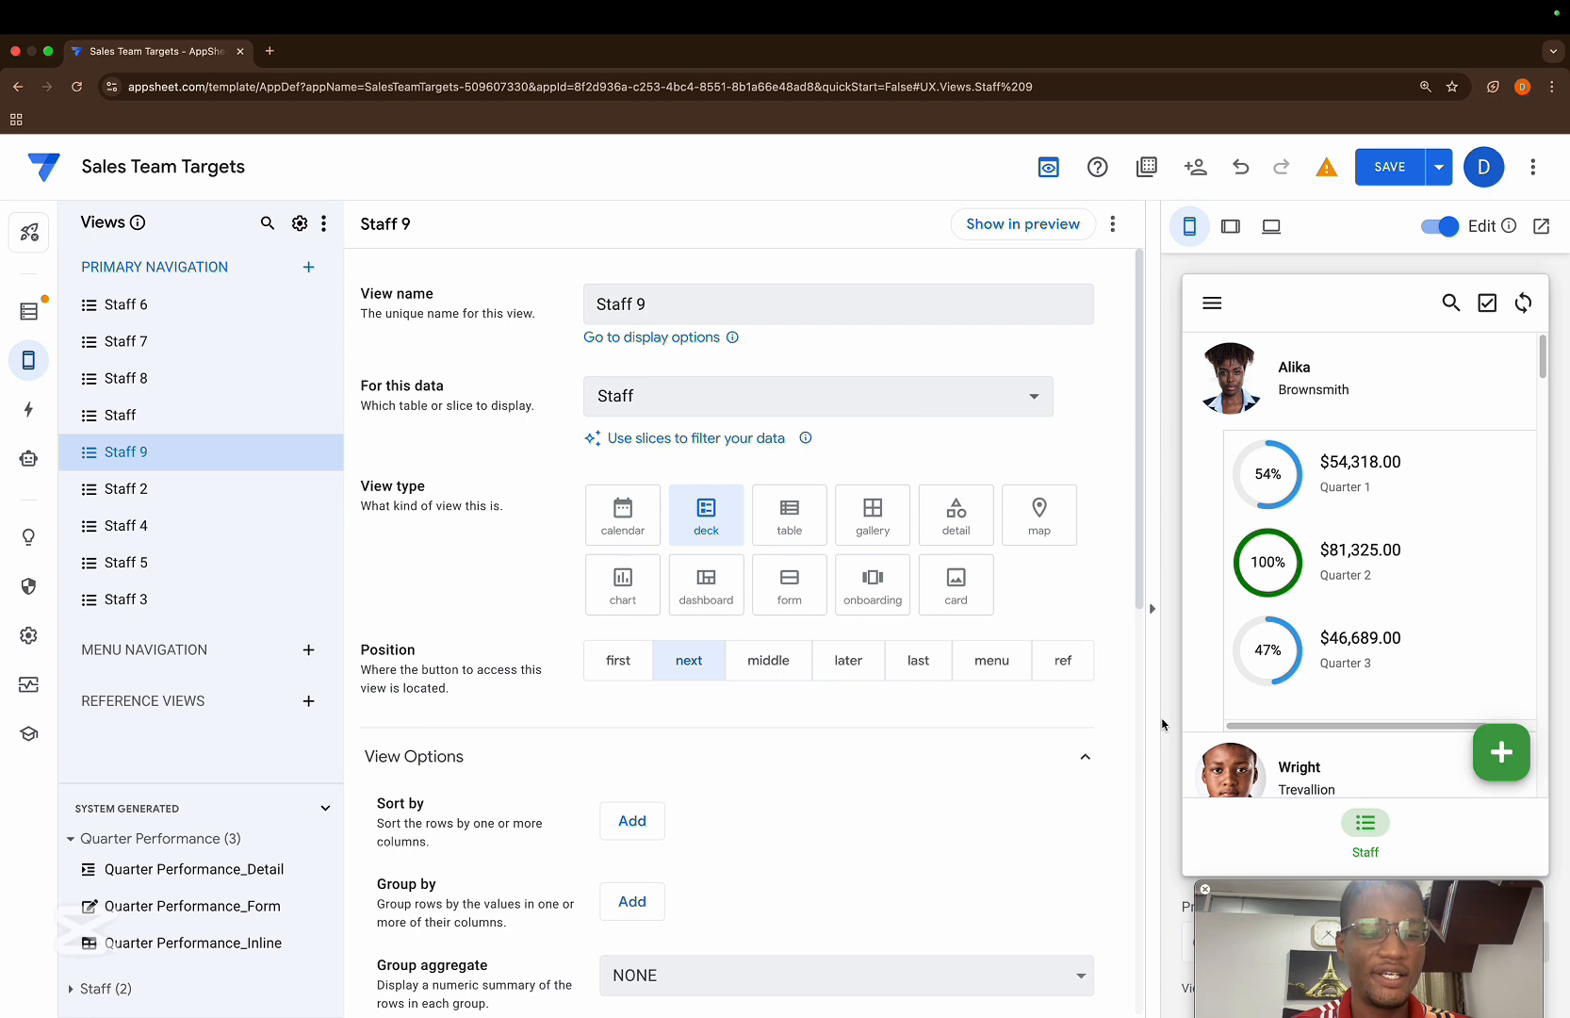
left_click(1356, 361)
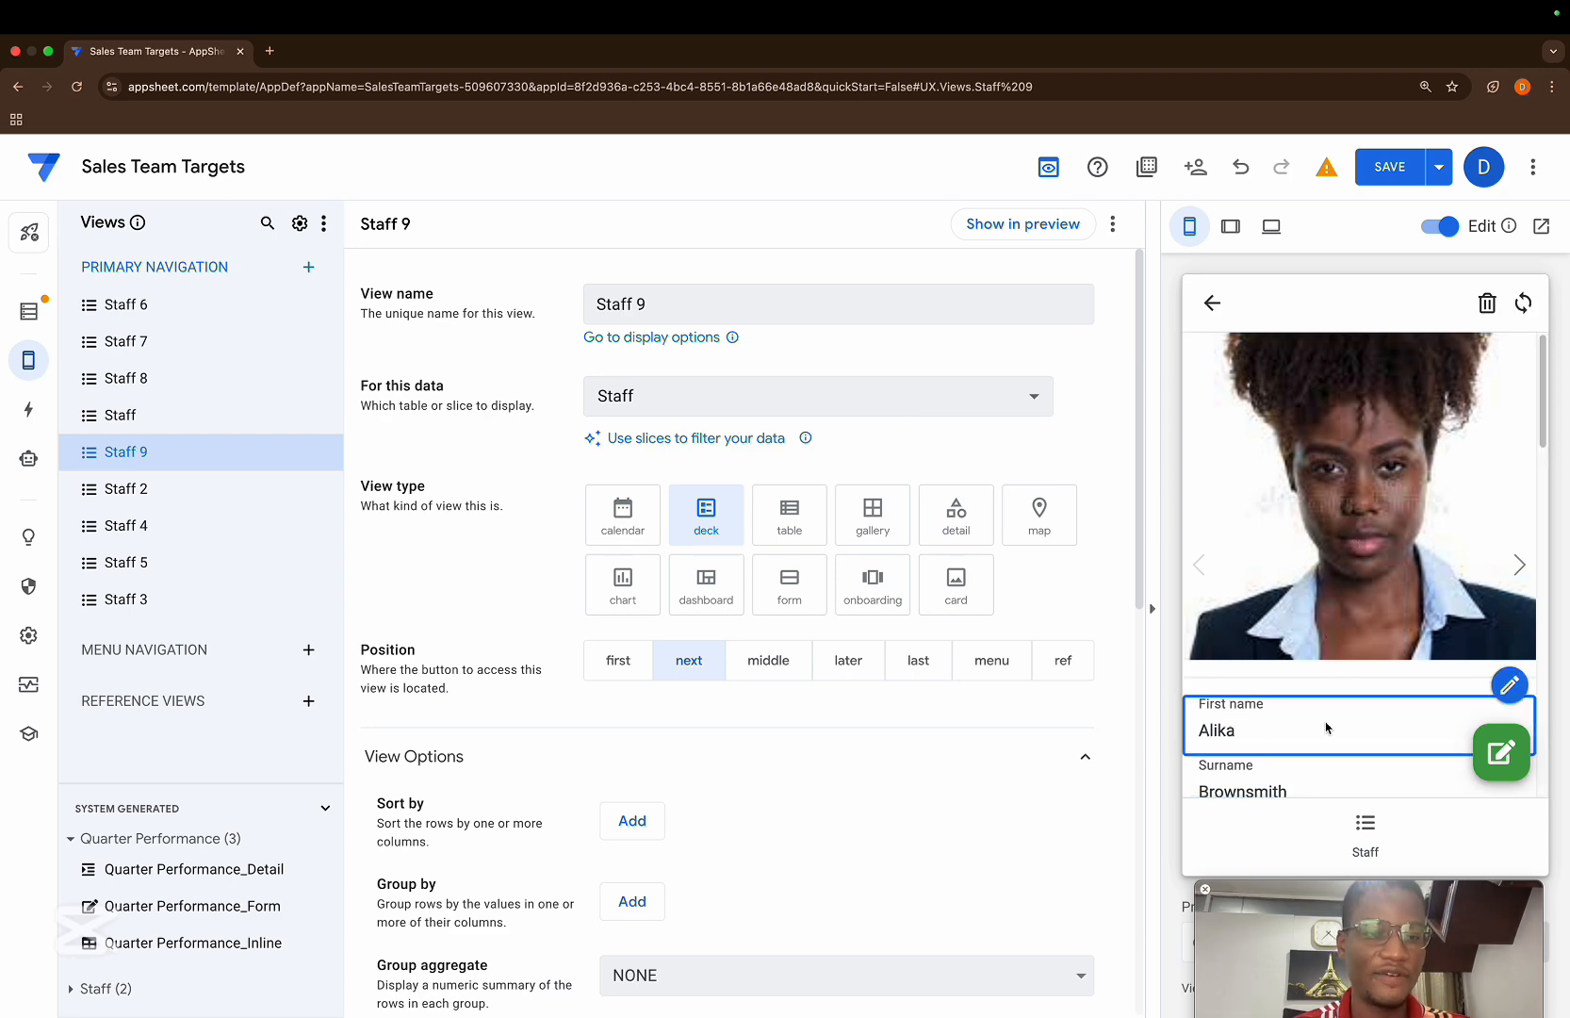
key("ctrl+Right")
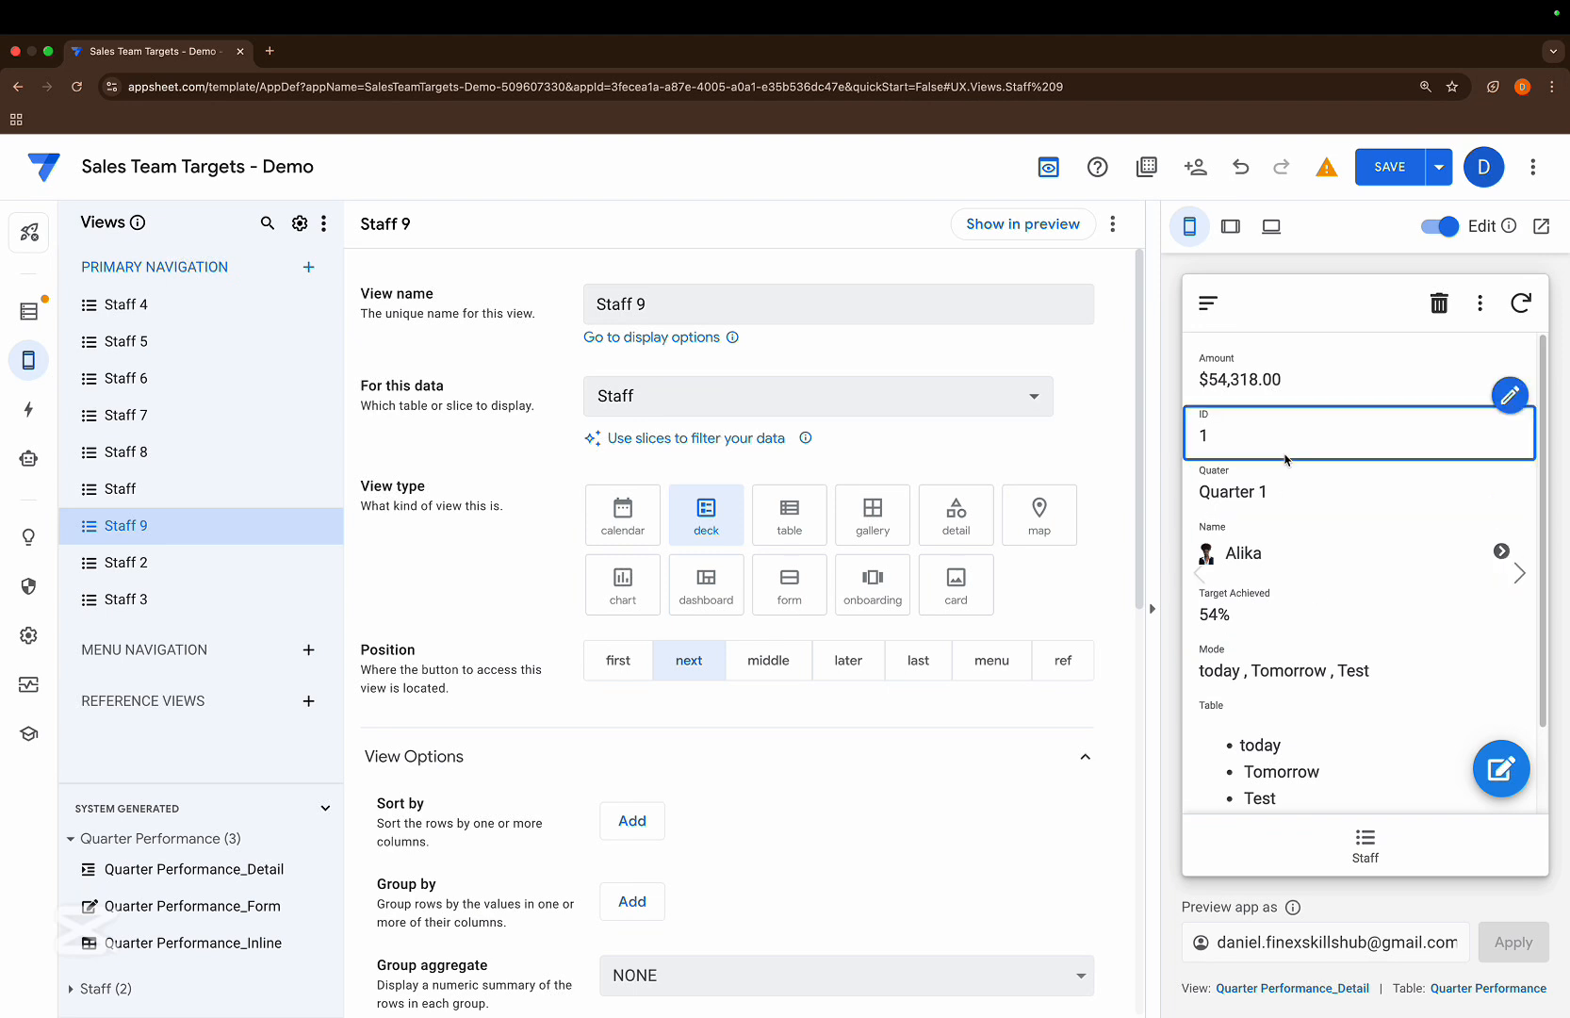
left_click(1366, 843)
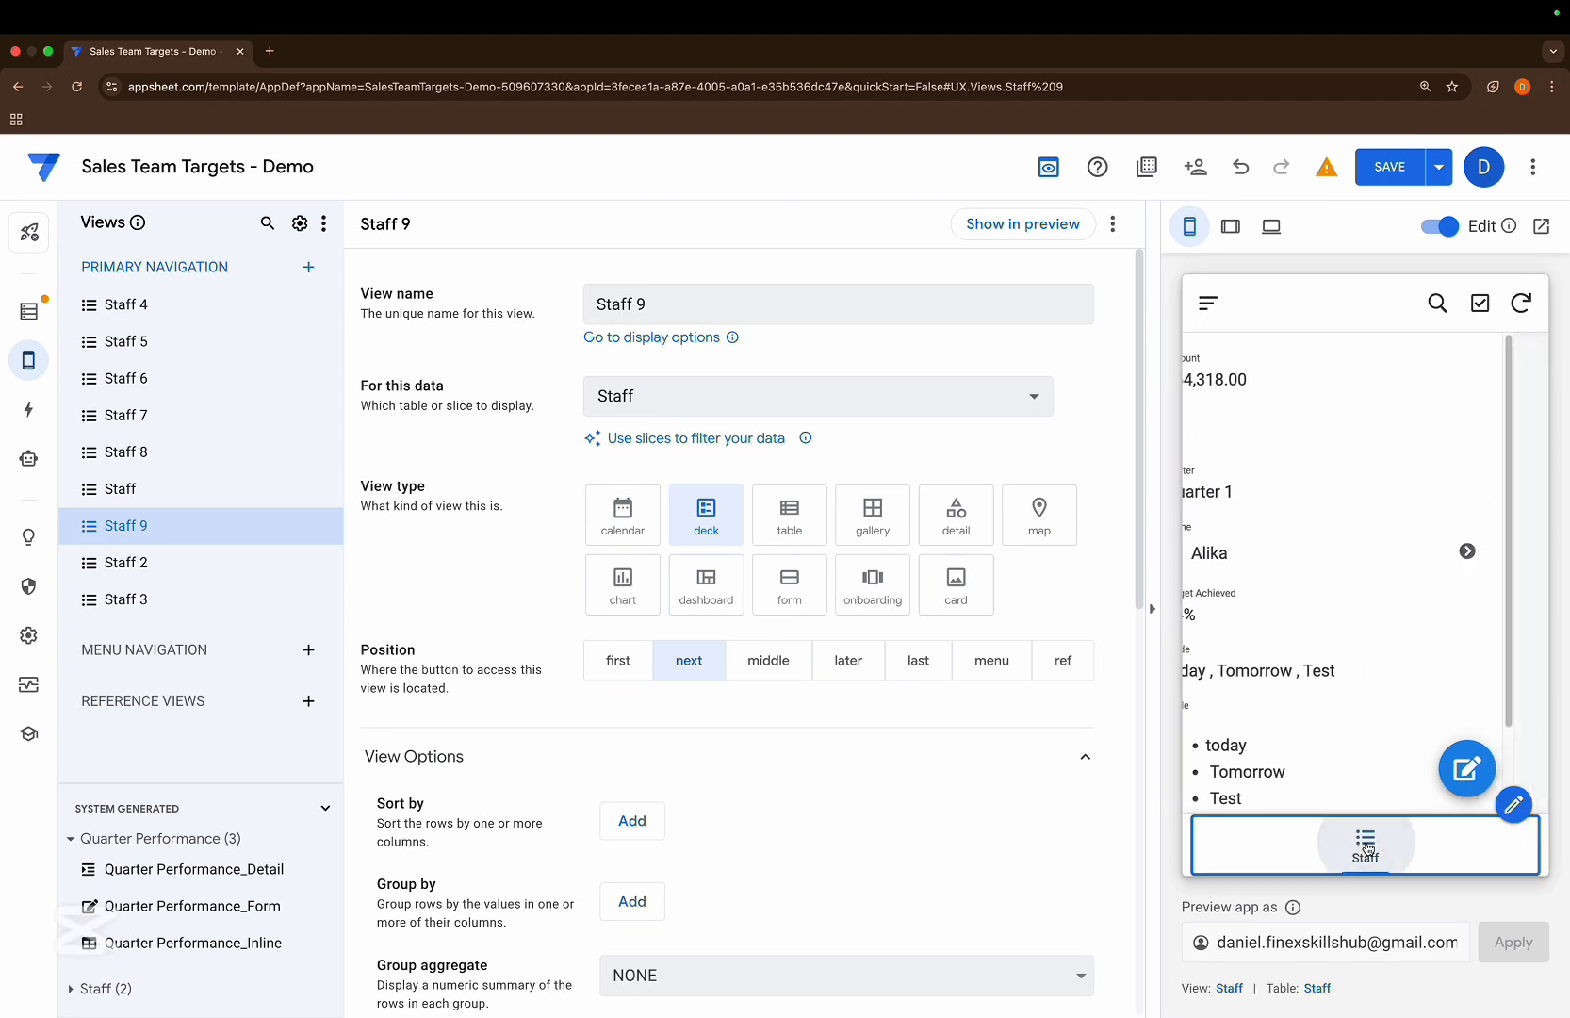
left_click(1312, 381)
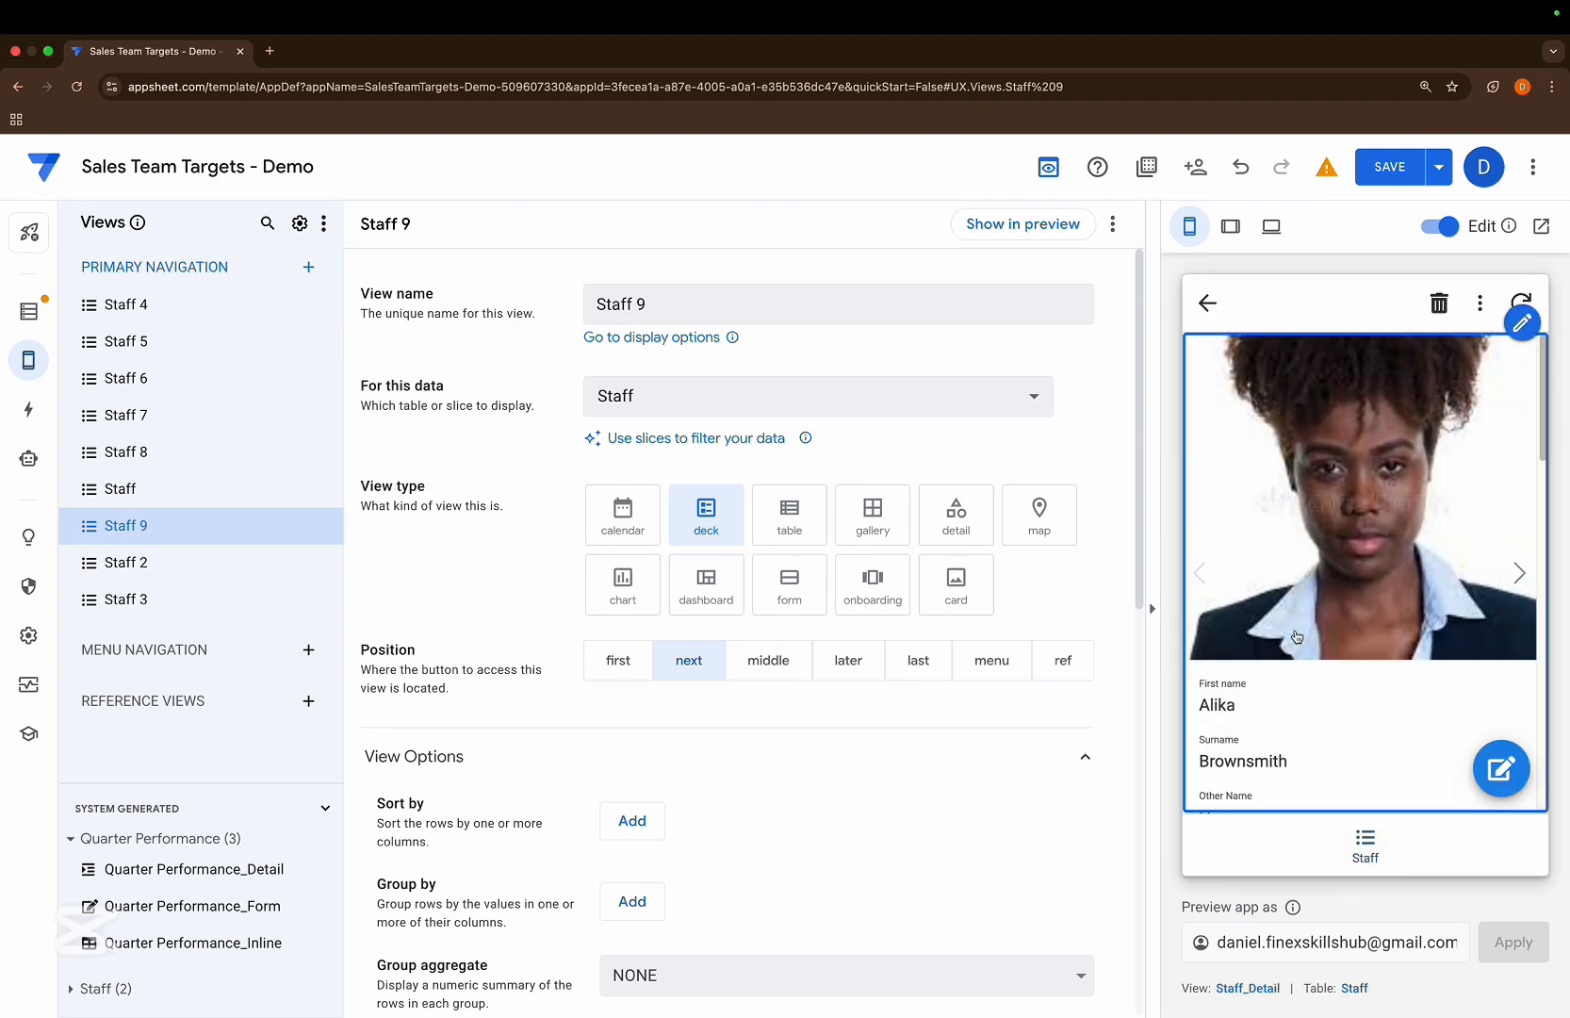
- Open the Staff_Detail view's settings in the demo app, add a header column and choose its column
left_click(1236, 985)
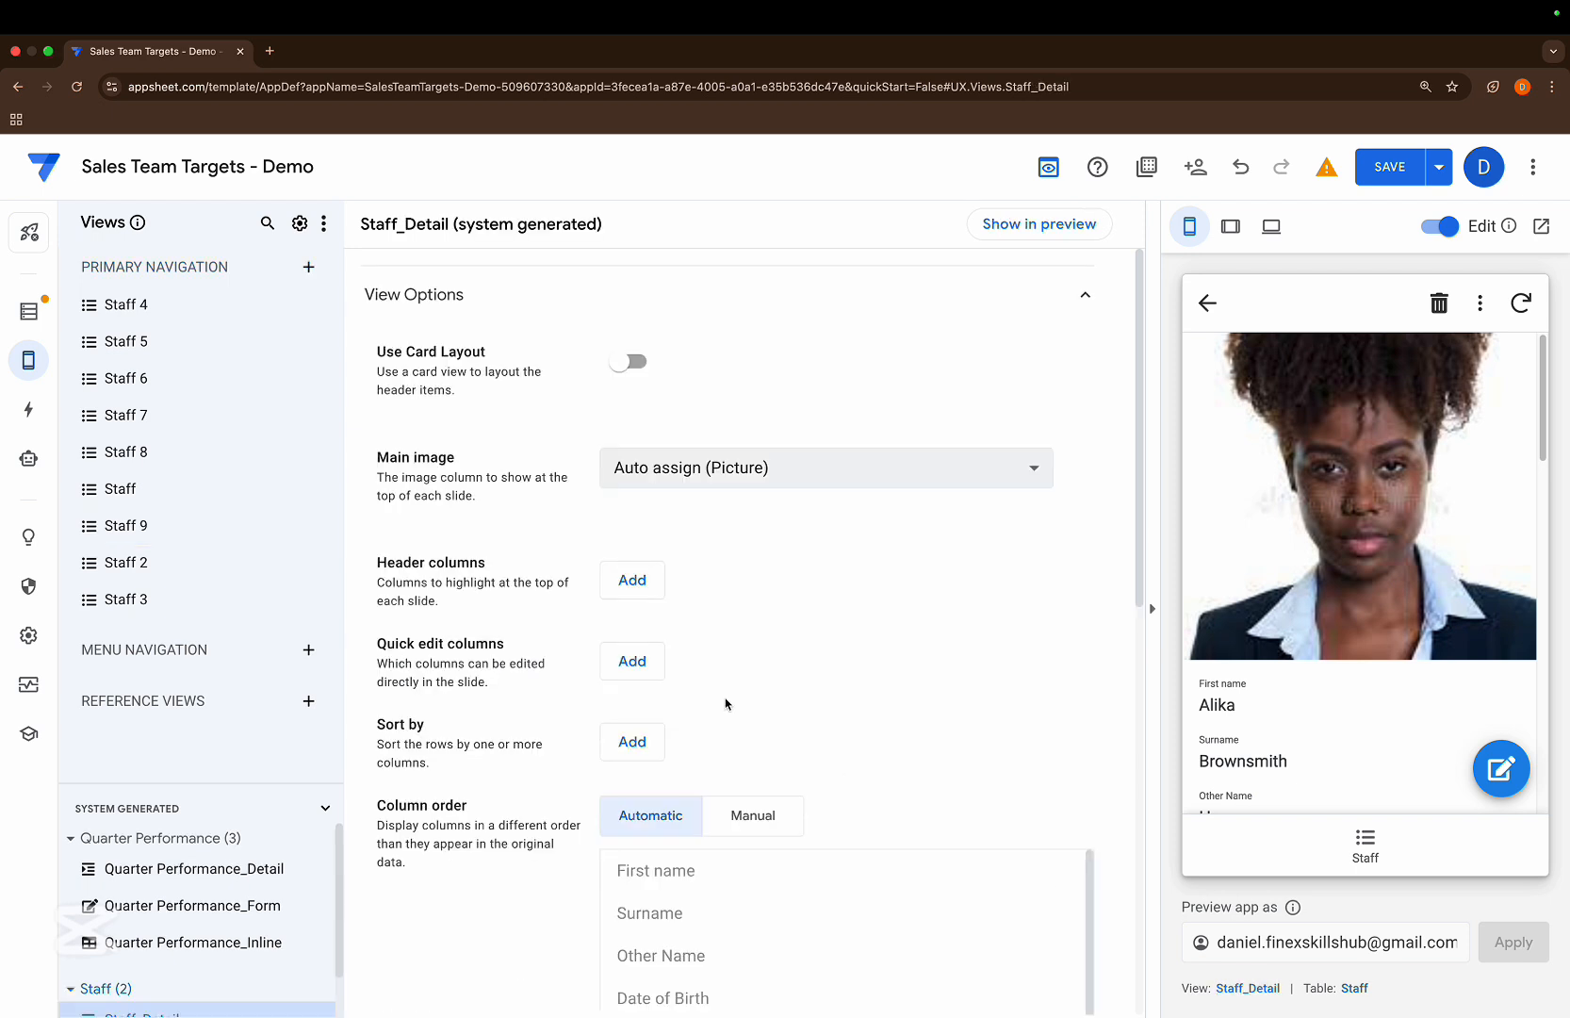
left_click(647, 604)
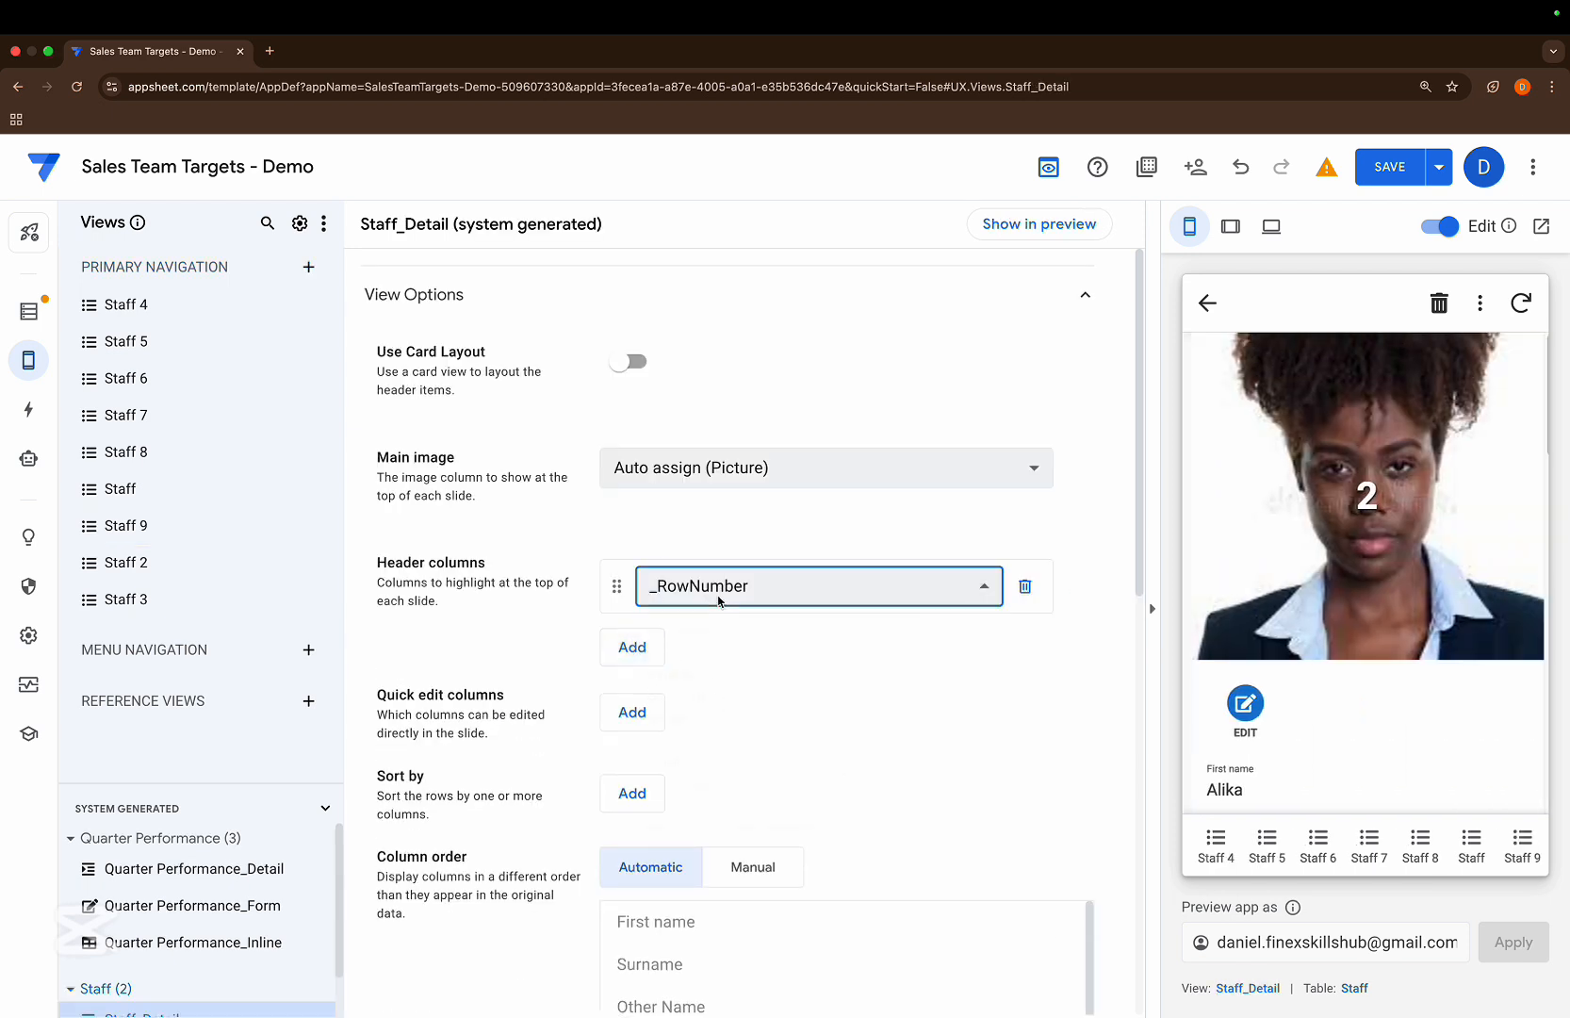
left_click(718, 598)
left_click(718, 646)
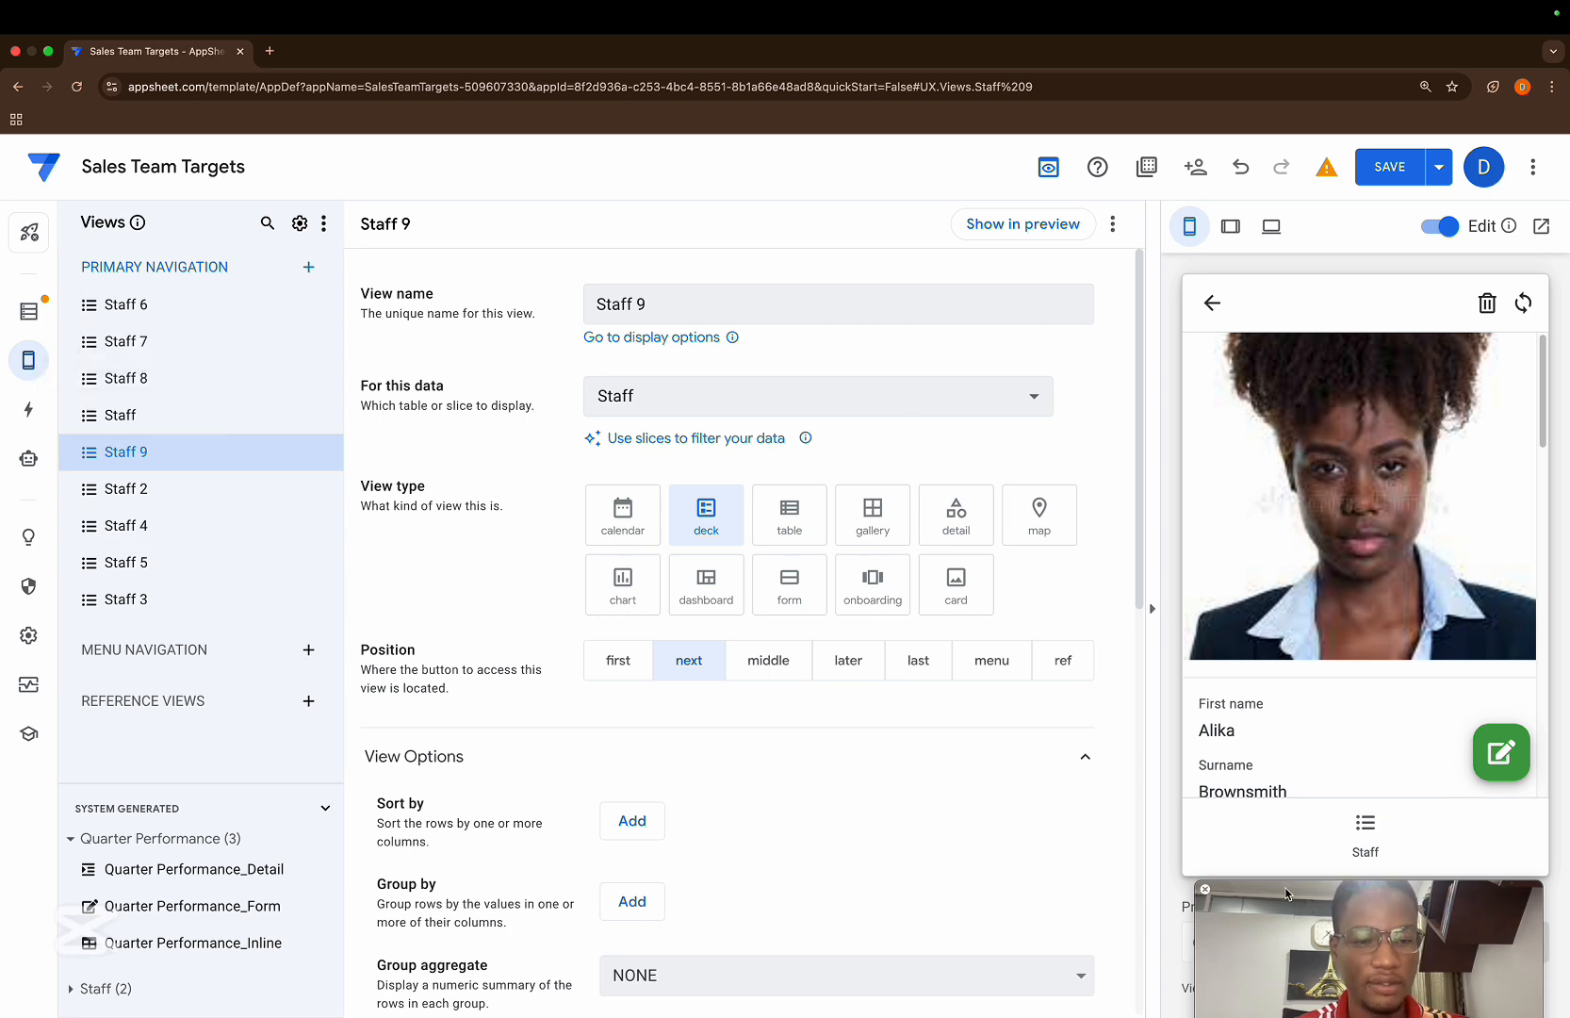
- Open the Staff_Detail view's settings in the Sales Team Targets app and add First name as a header column
left_click_drag(1285, 891, 1345, 893)
left_click(1228, 987)
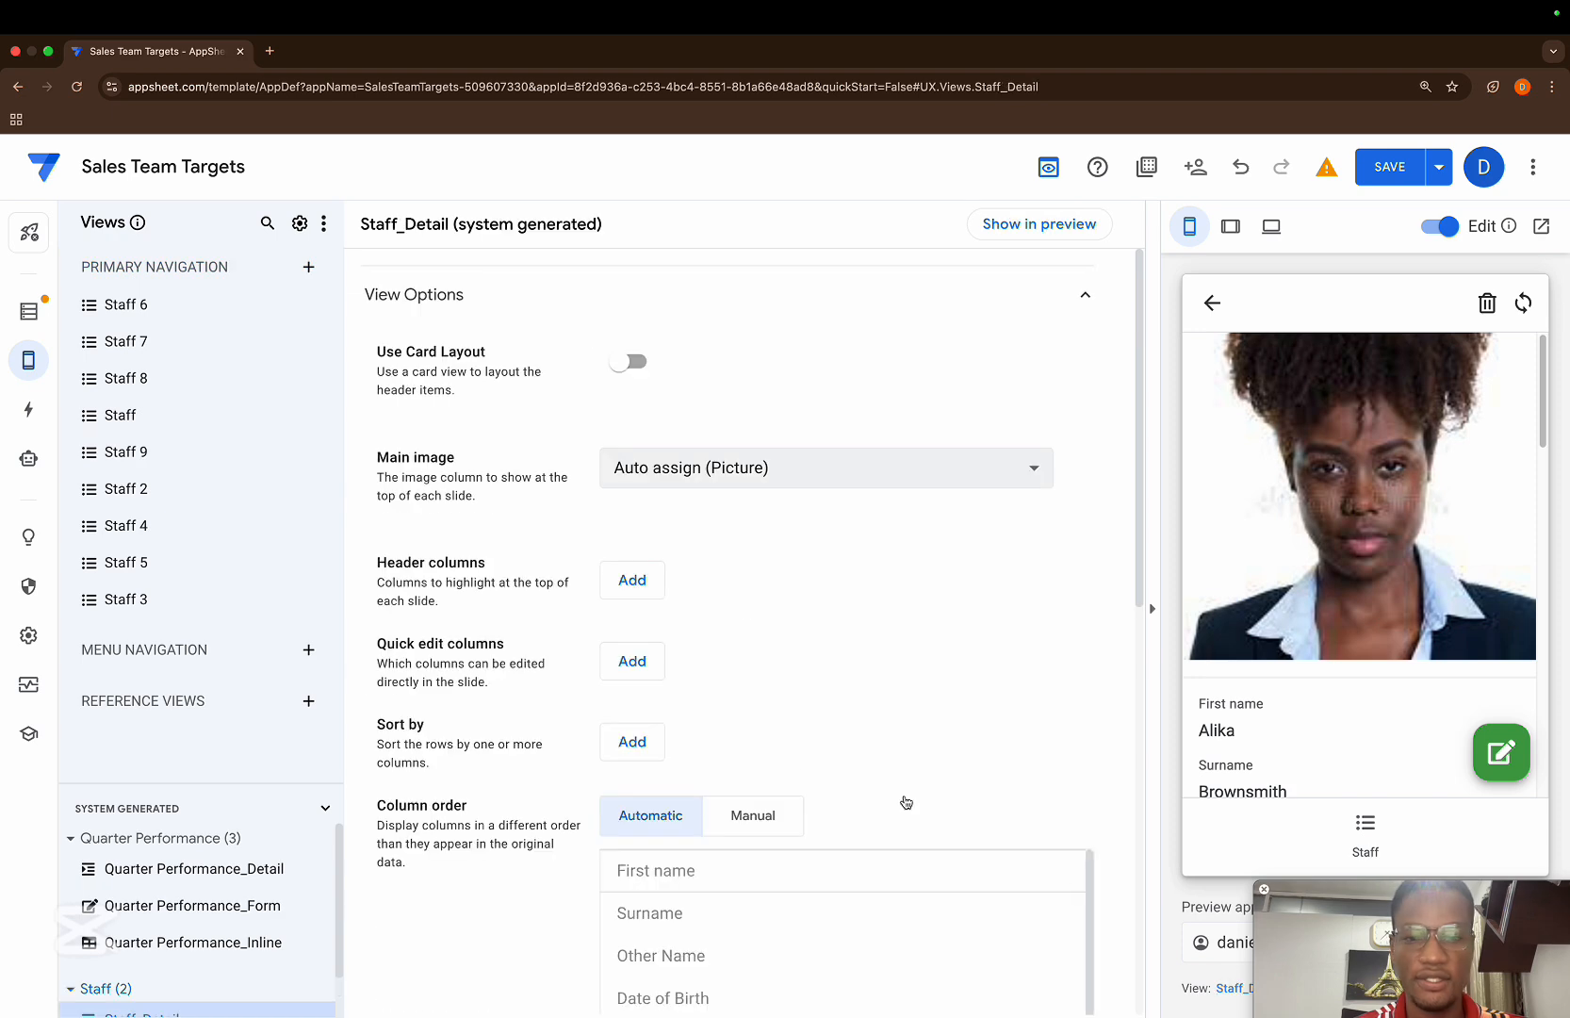
left_click(632, 581)
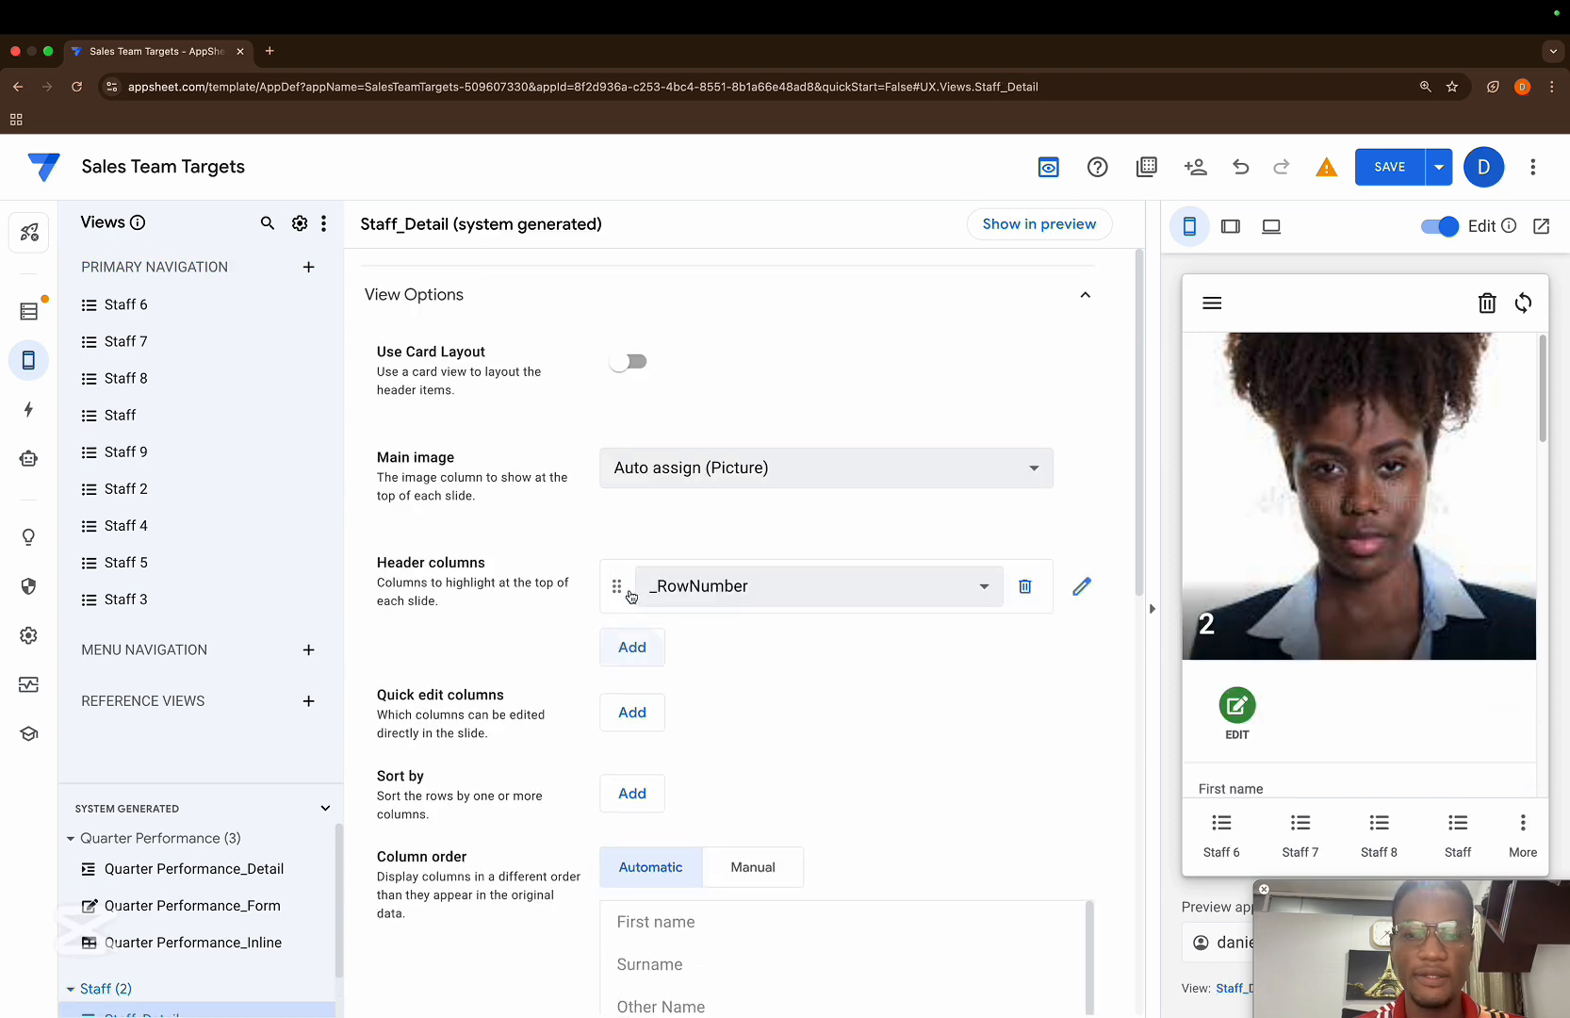
left_click(793, 594)
left_click(748, 654)
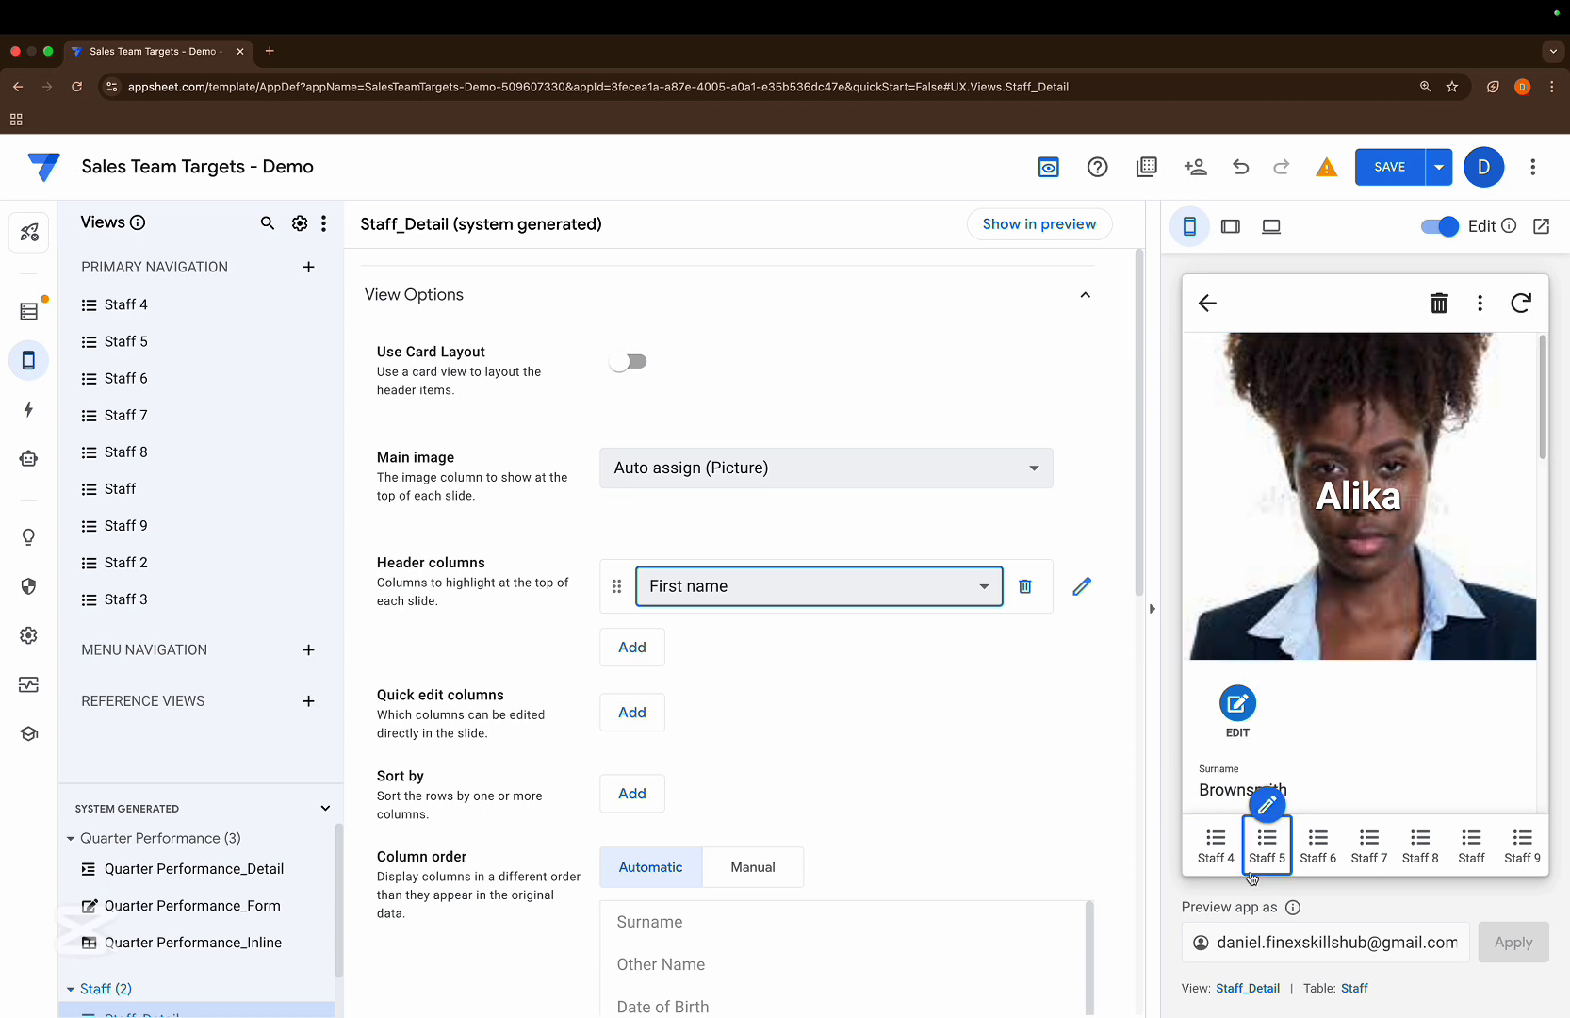
- In the demo app, remove the First name header column from Staff_Detail and show the Staff 4 view in the preview
left_click(1025, 585)
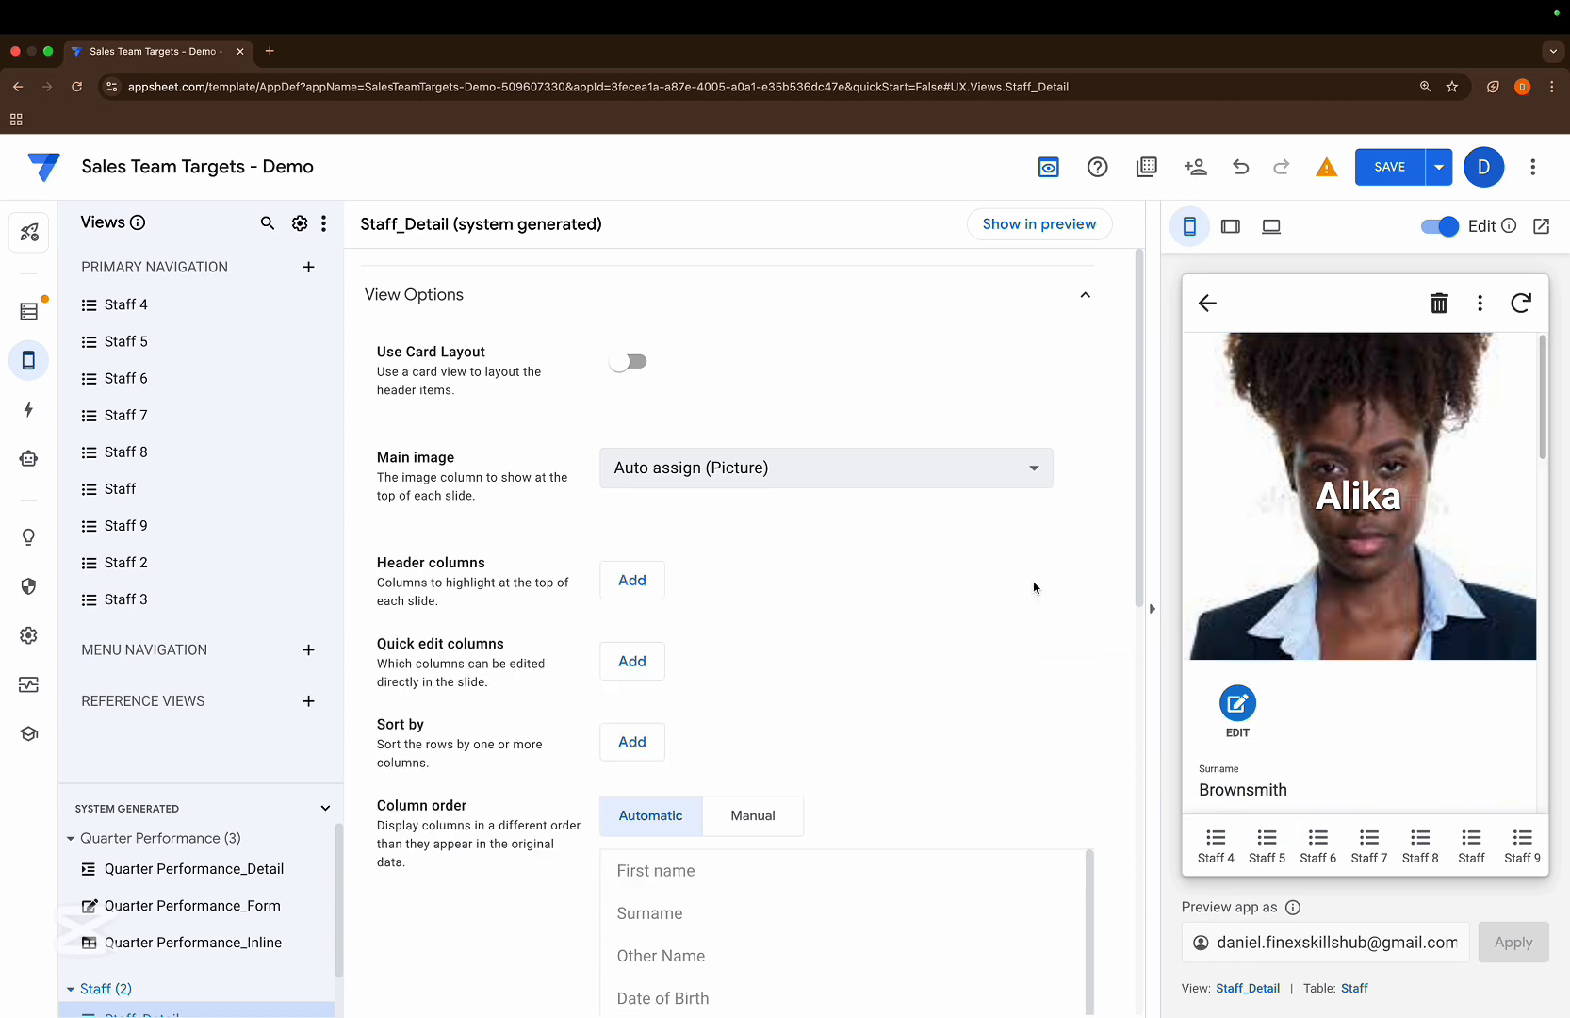
scroll(1276, 597, "down", 2)
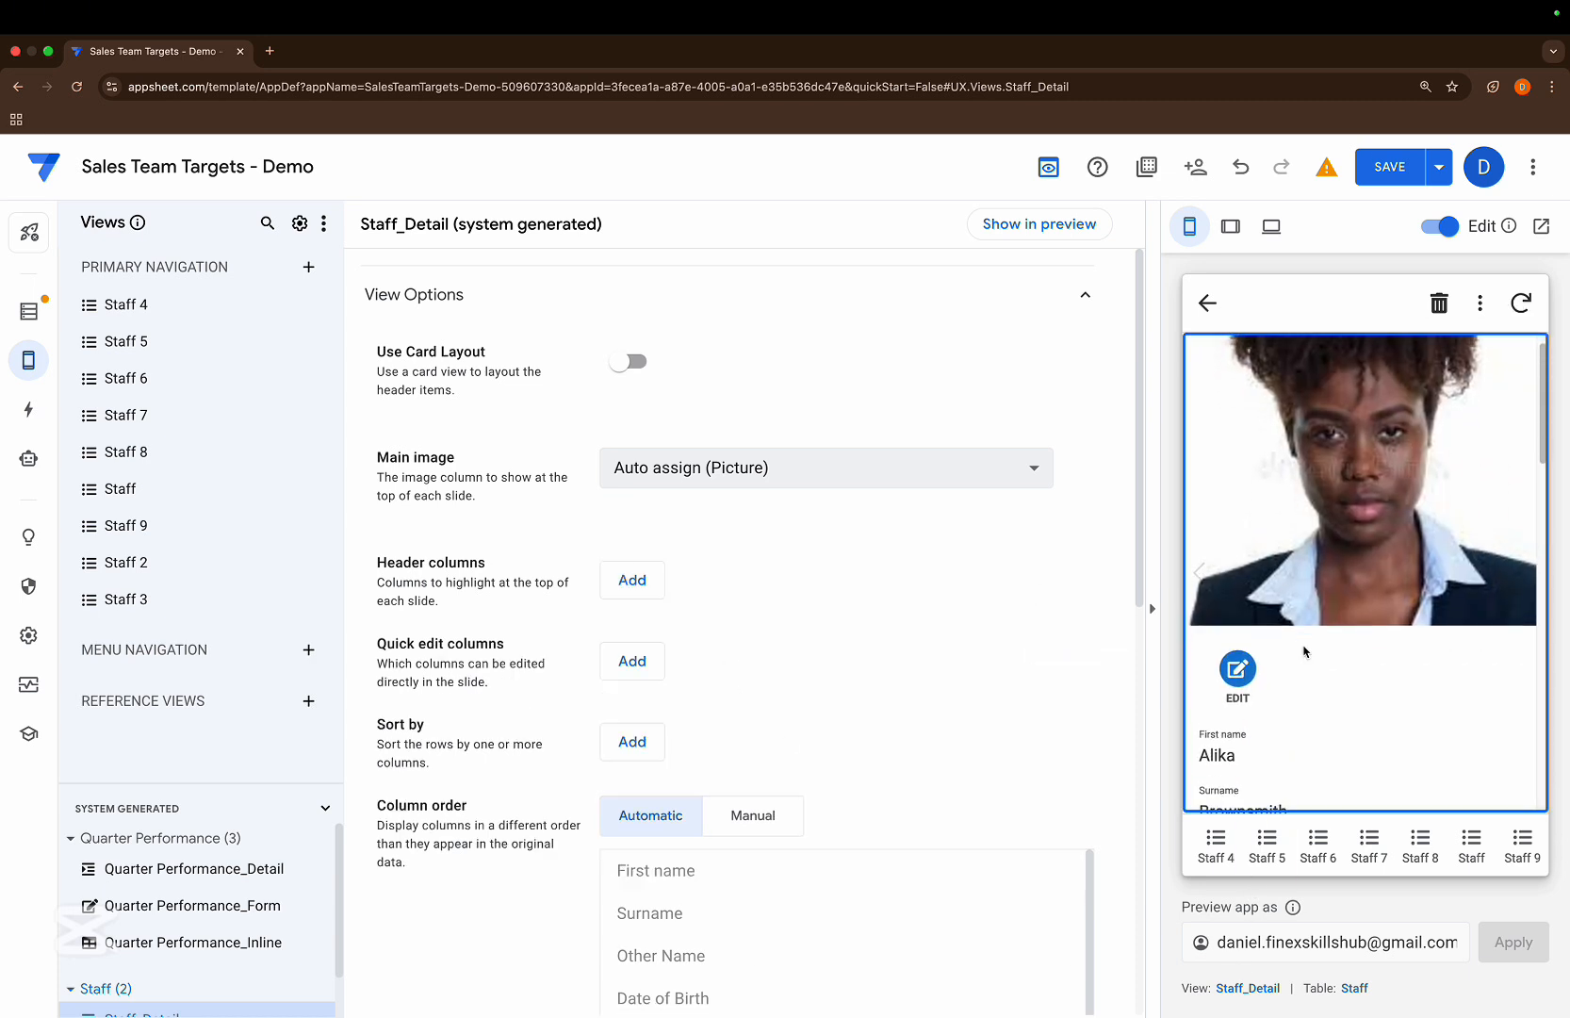
left_click(1215, 838)
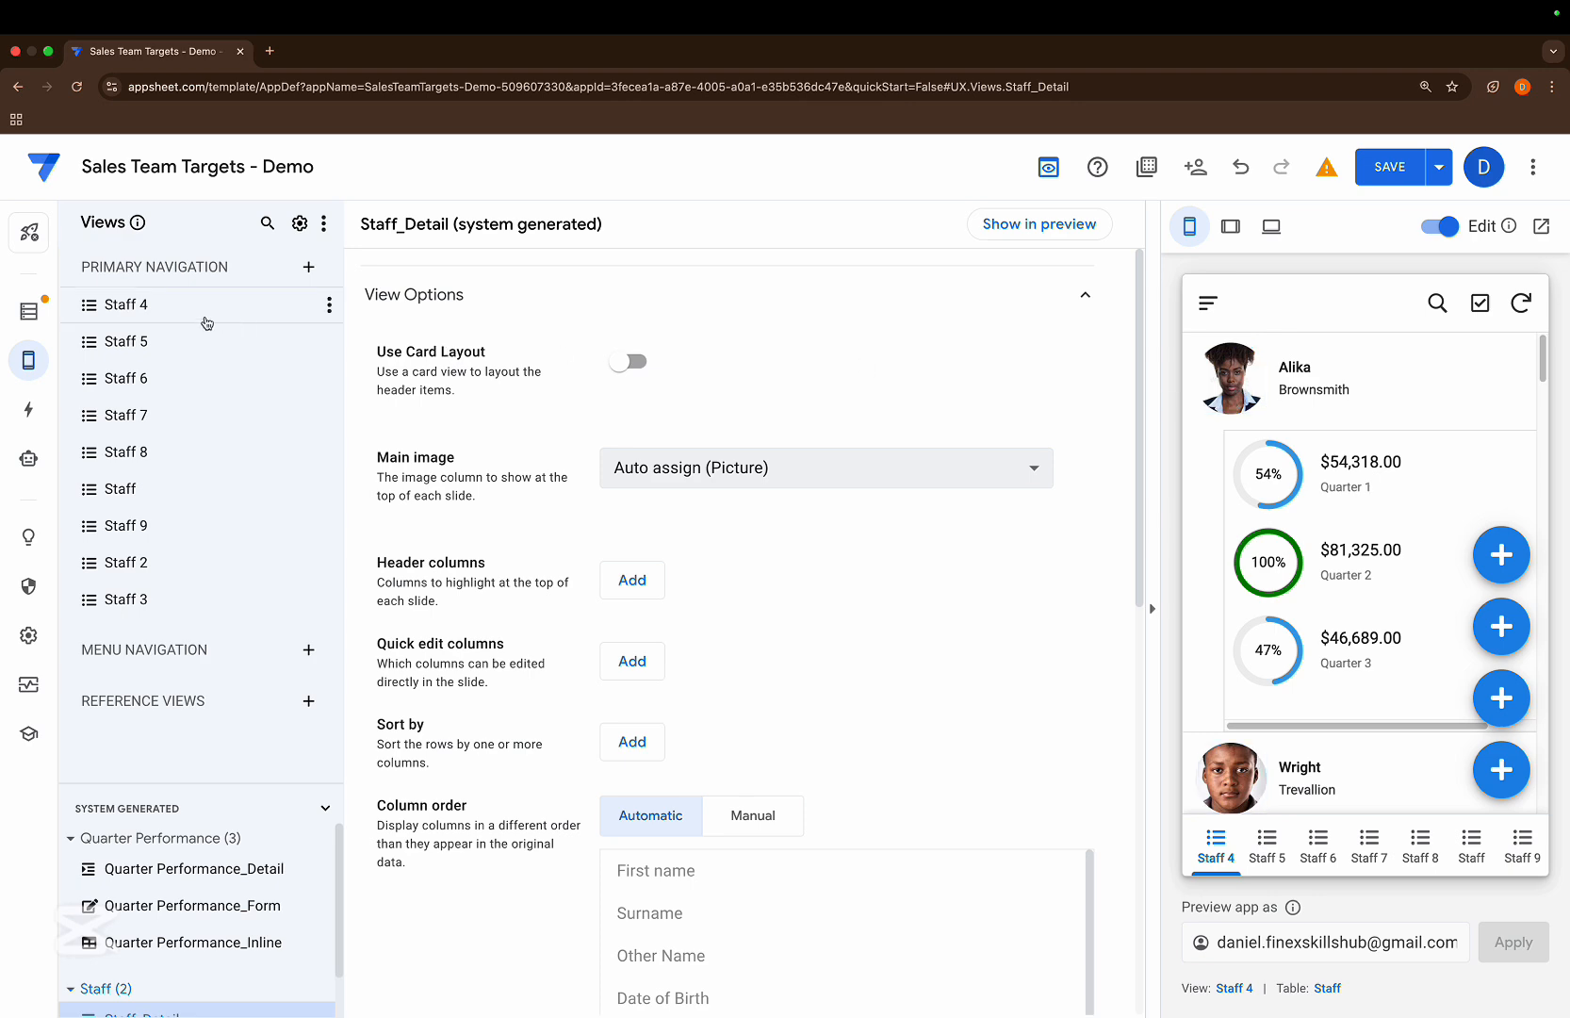
- Create a new format rule in the demo app for the Staff data and select the First name column
mouse_move(44, 347)
left_click(118, 394)
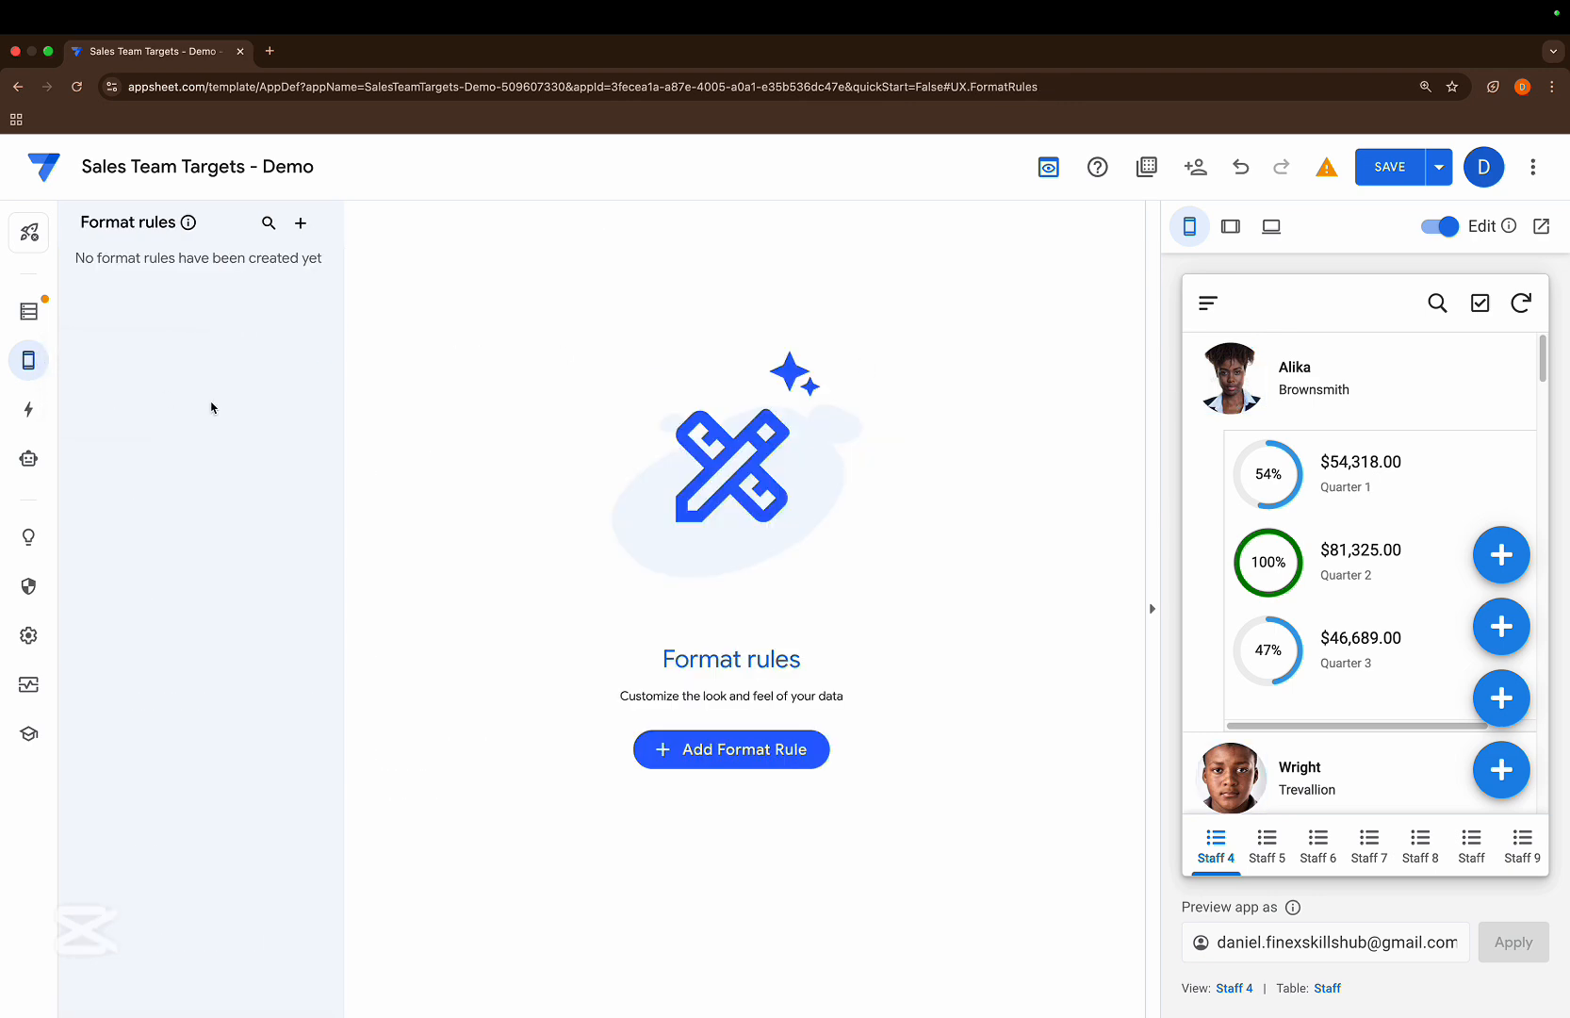
left_click(301, 223)
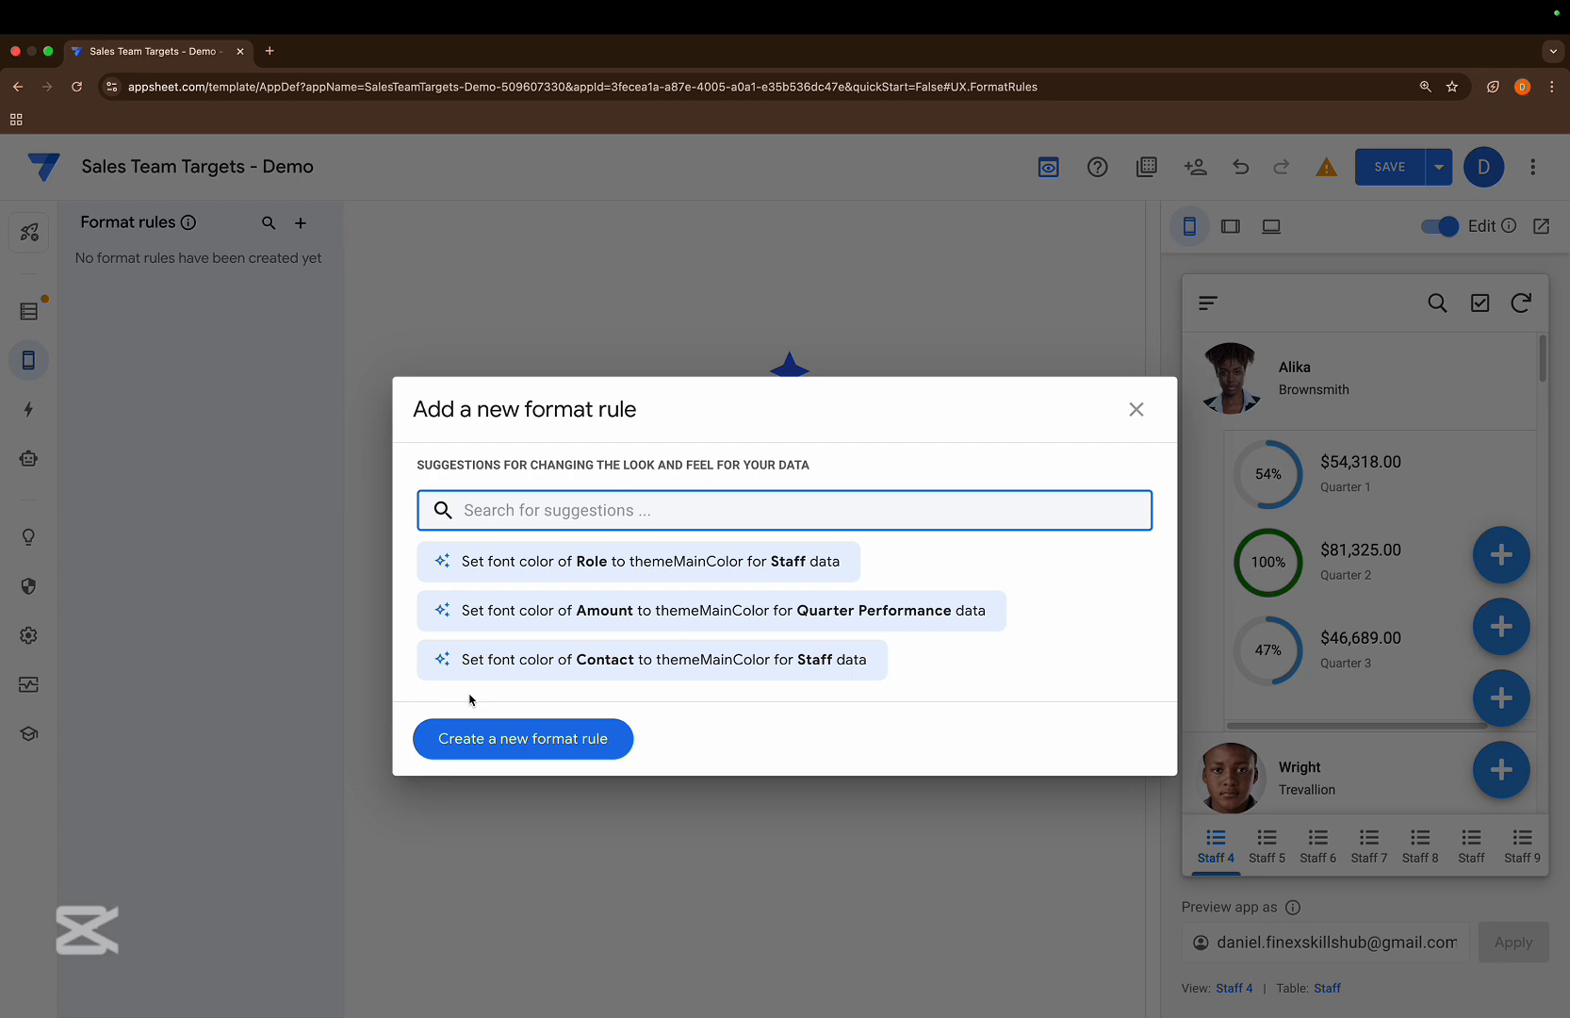
left_click(512, 746)
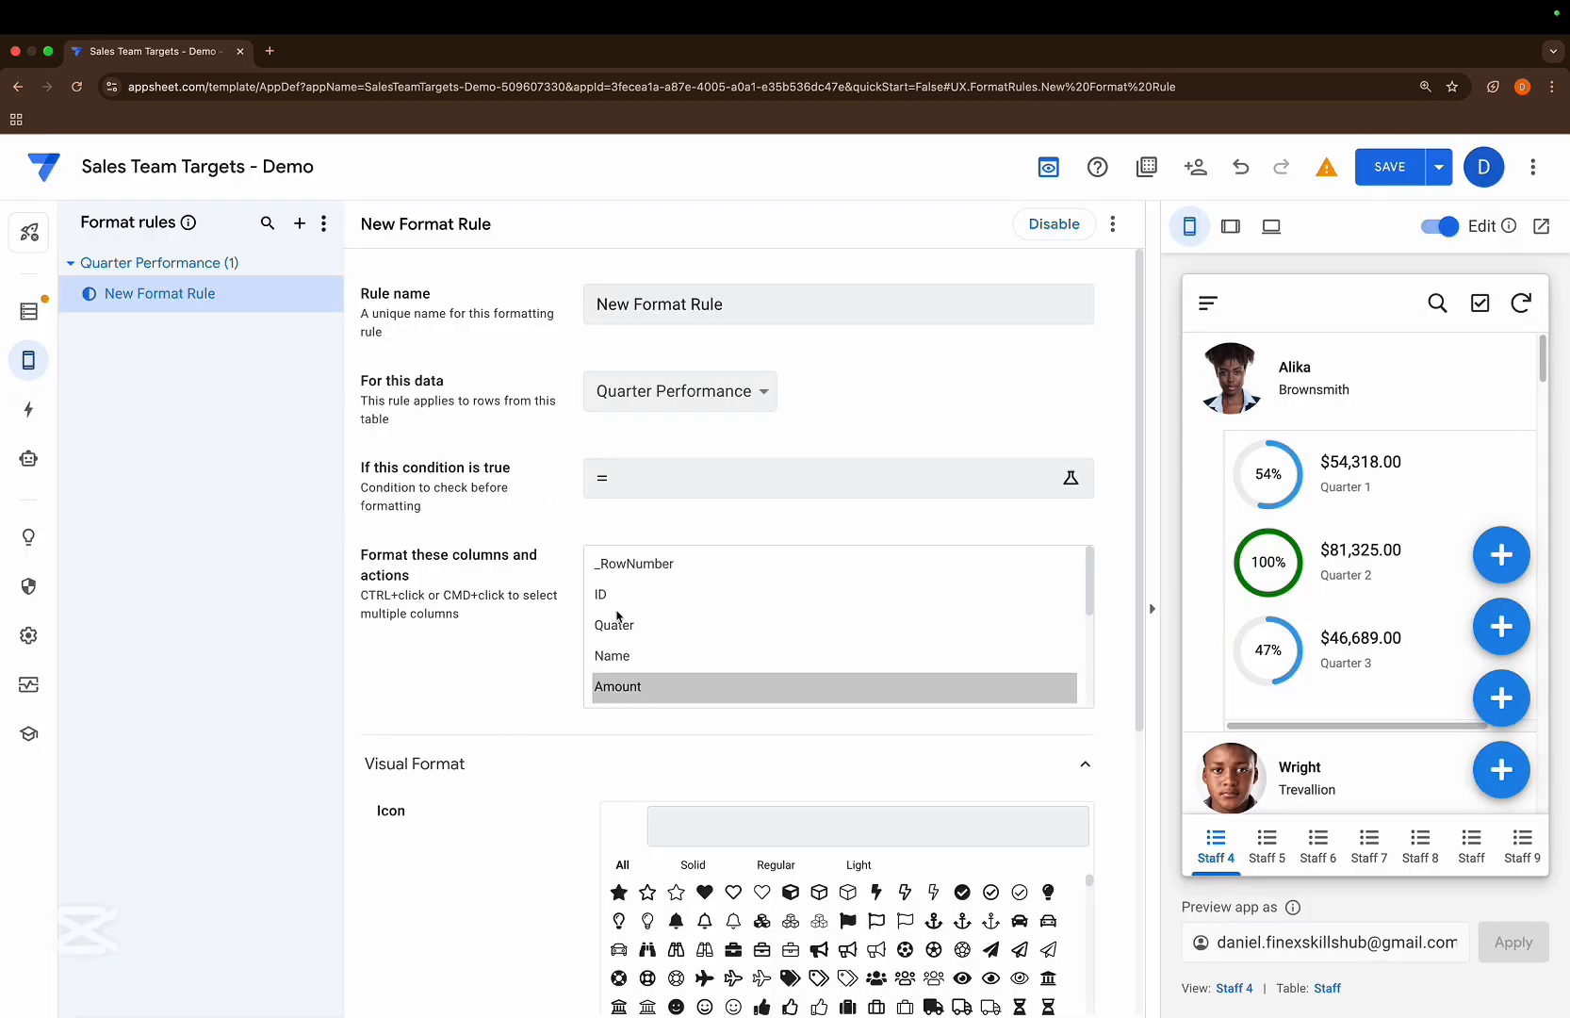
left_click(629, 648)
key("Down")
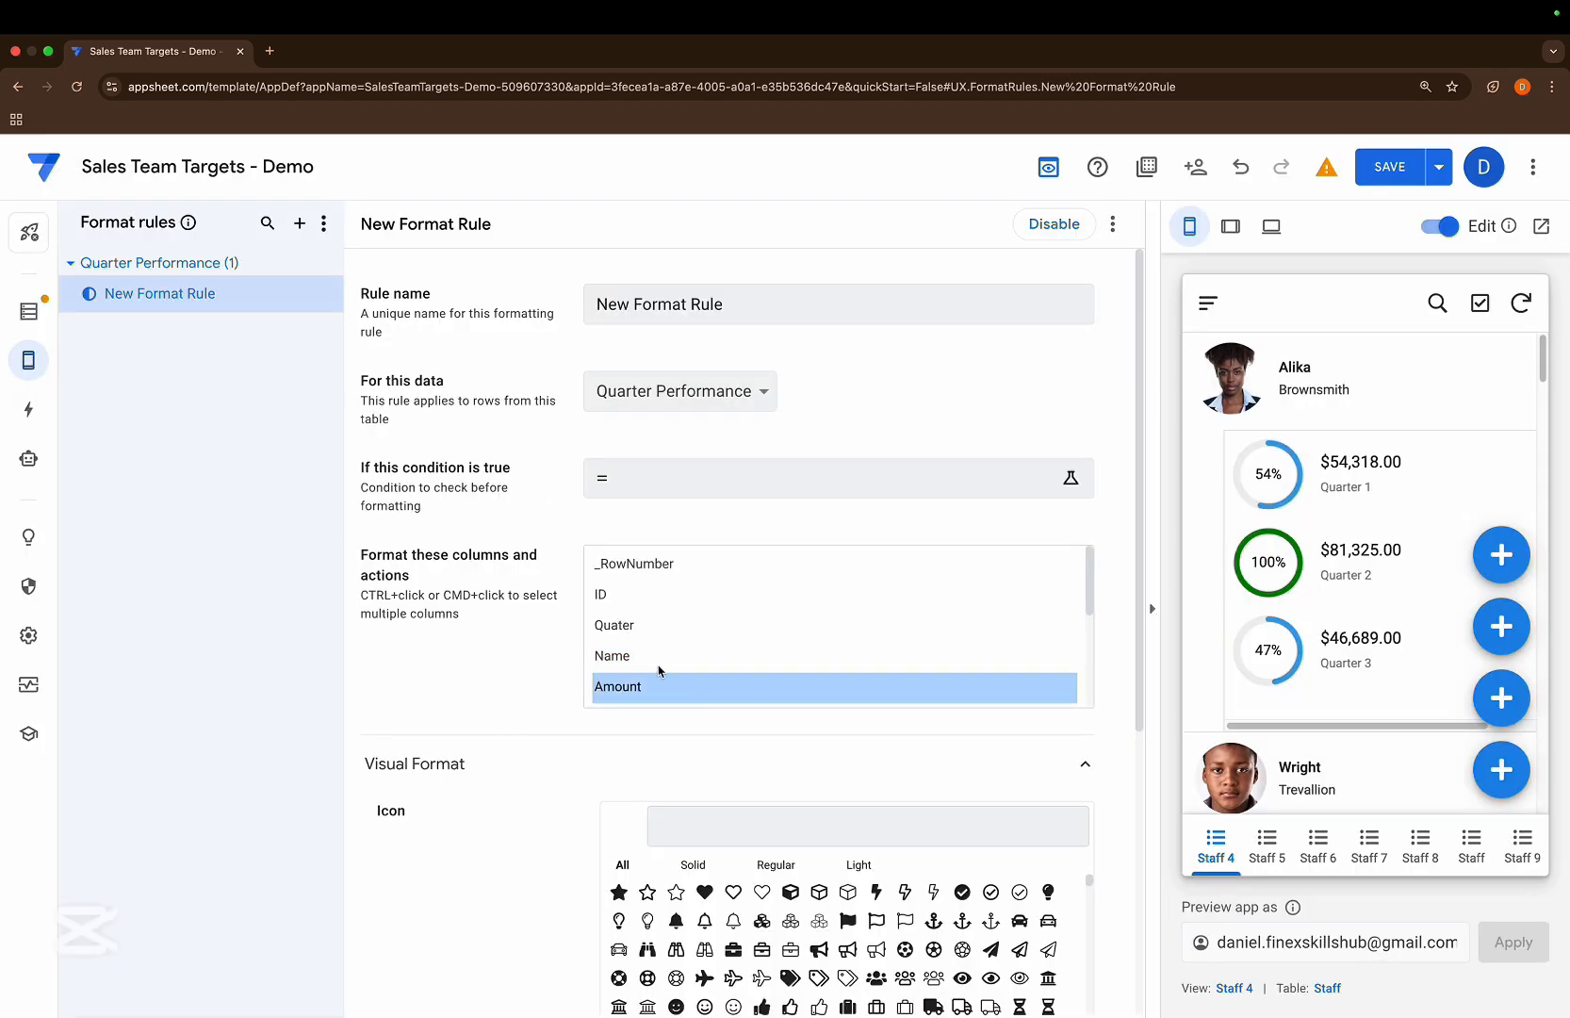
left_click(683, 390)
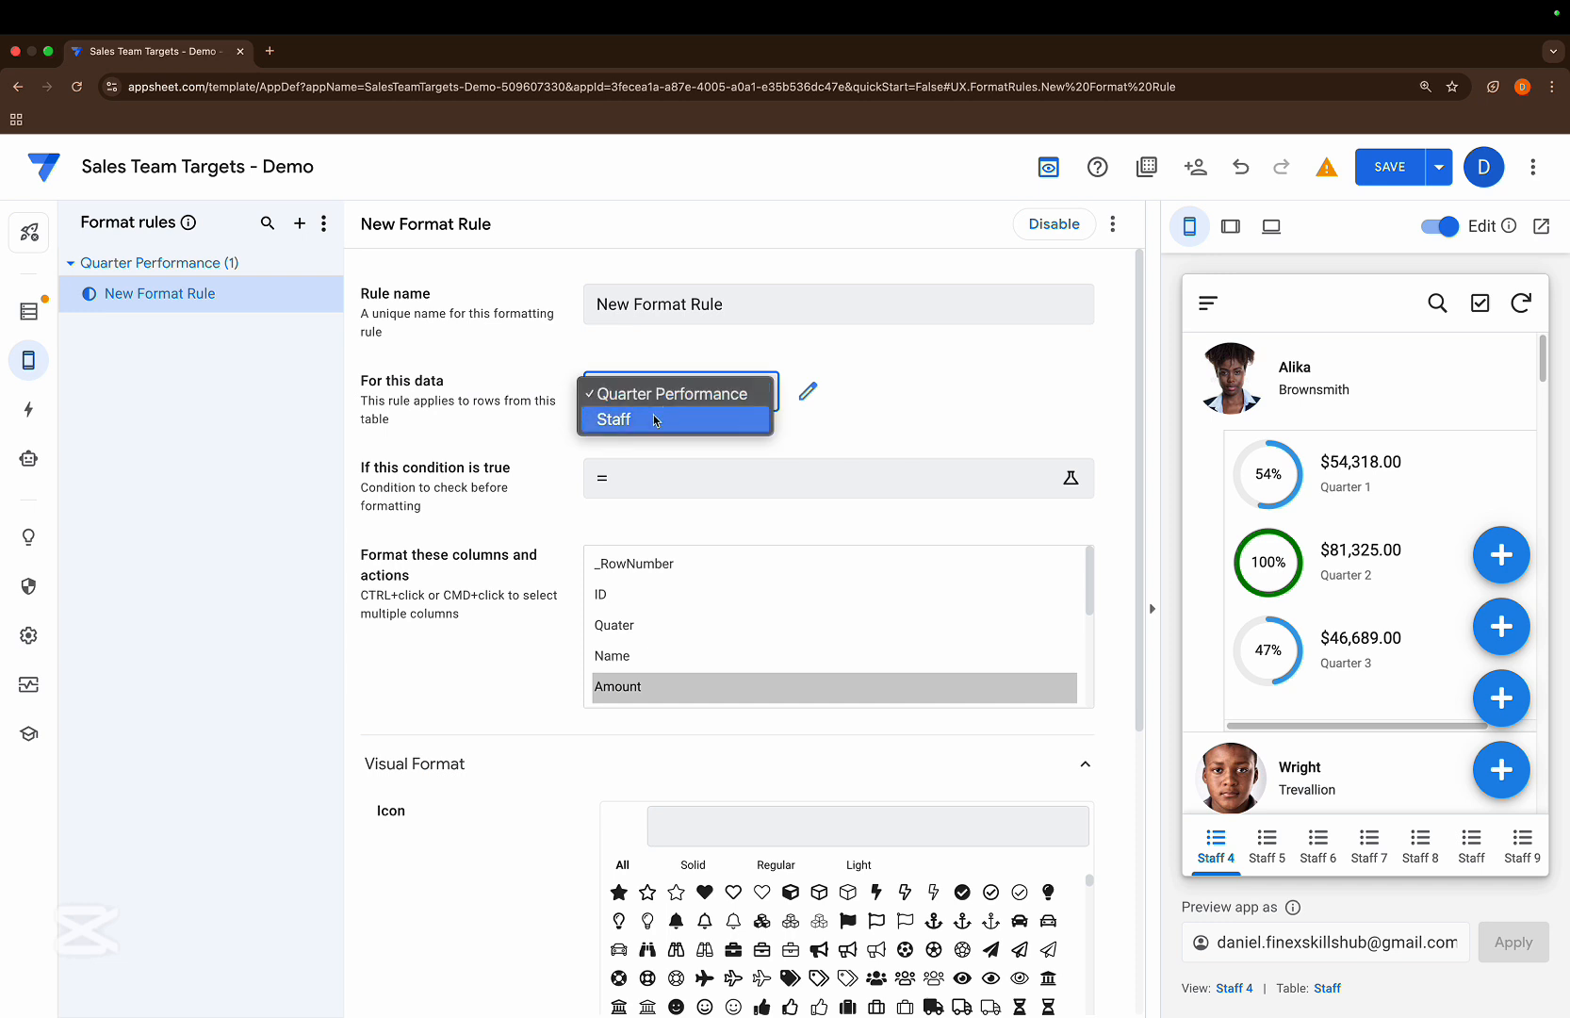
left_click(660, 419)
left_click(620, 596)
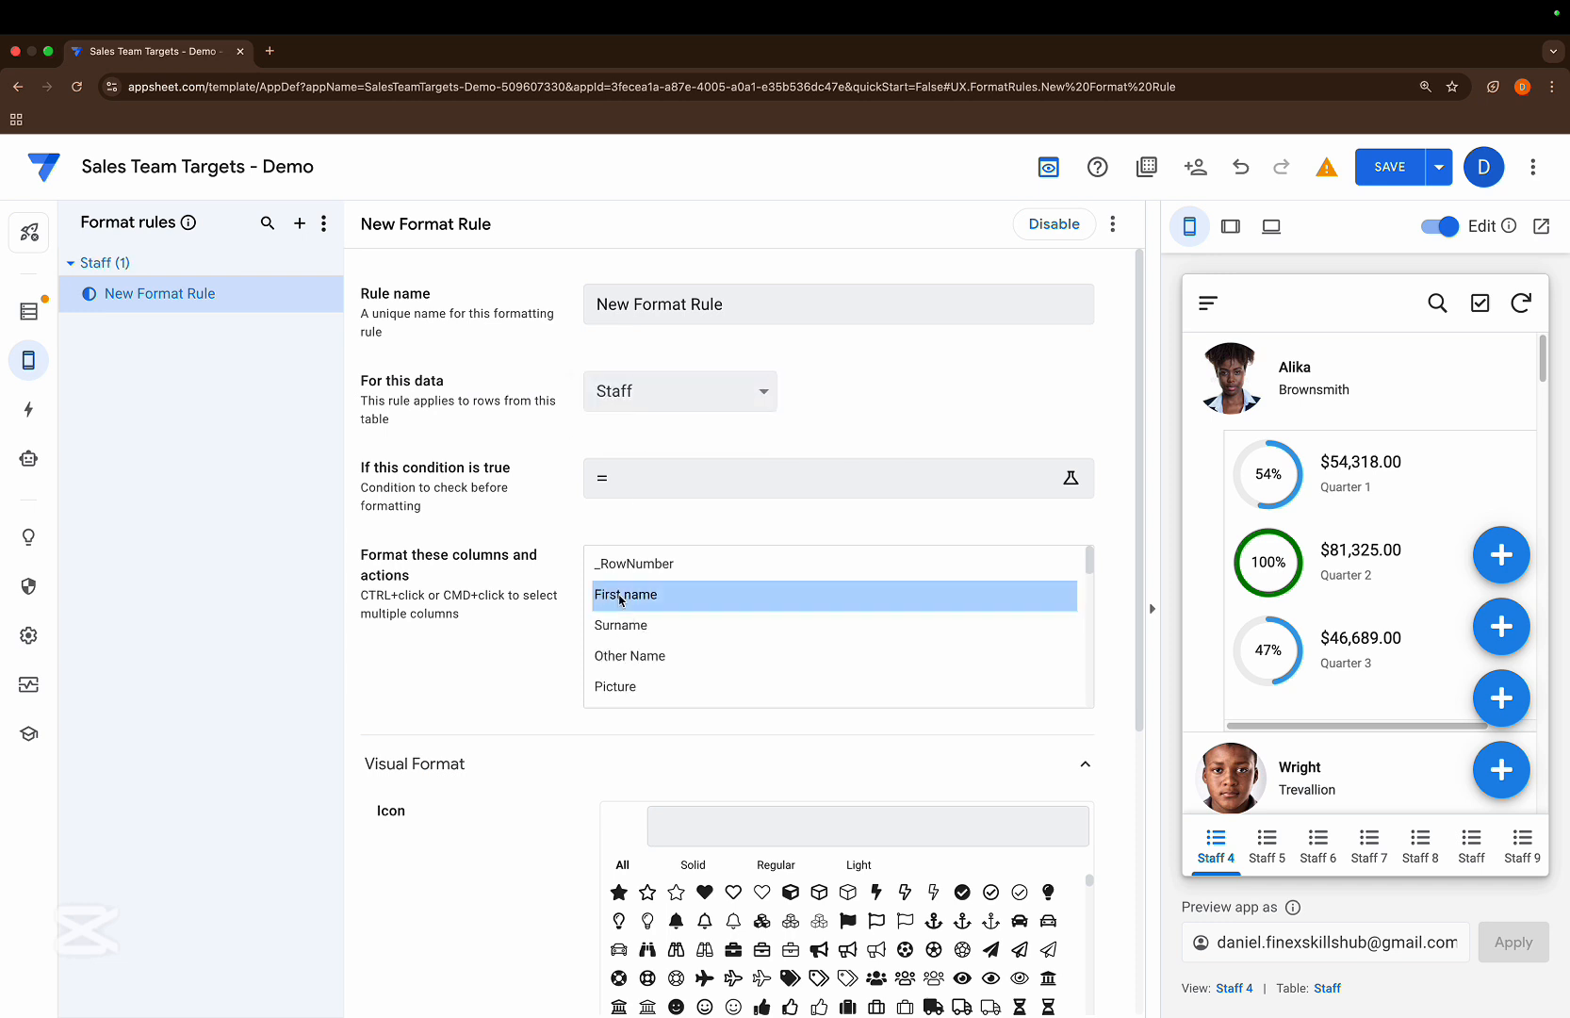
- Give the format rule a solid plane icon and a cyan highlight color, and reapply it to the First name column
scroll(570, 710, "down", 4)
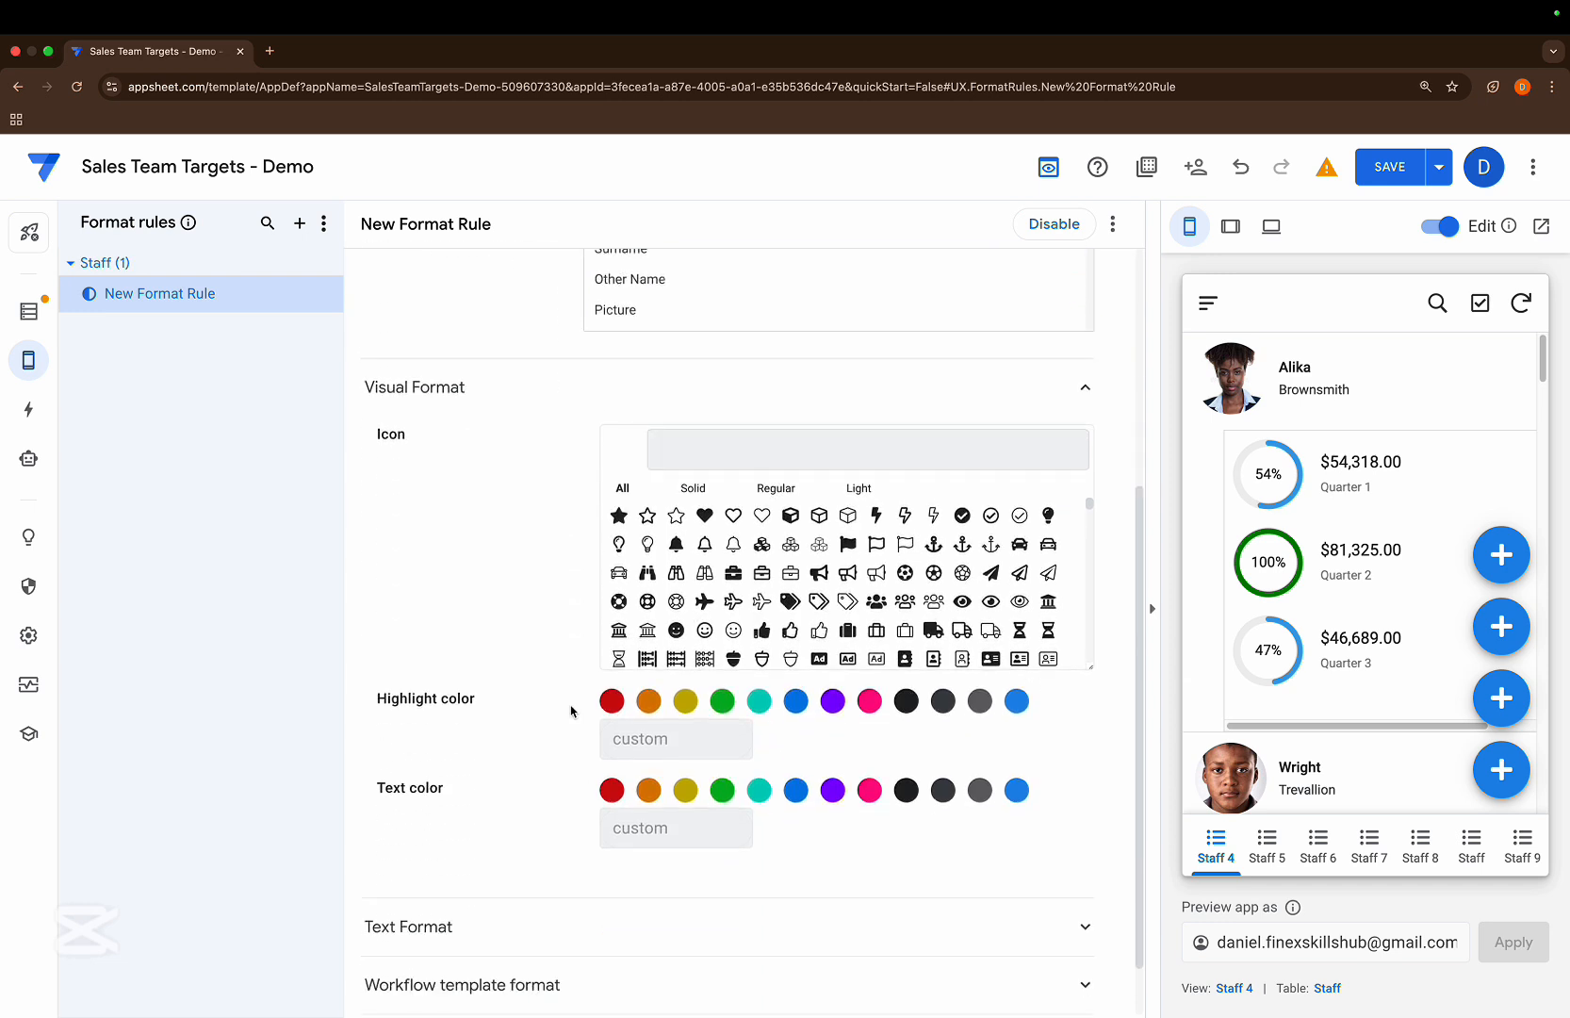
left_click(703, 603)
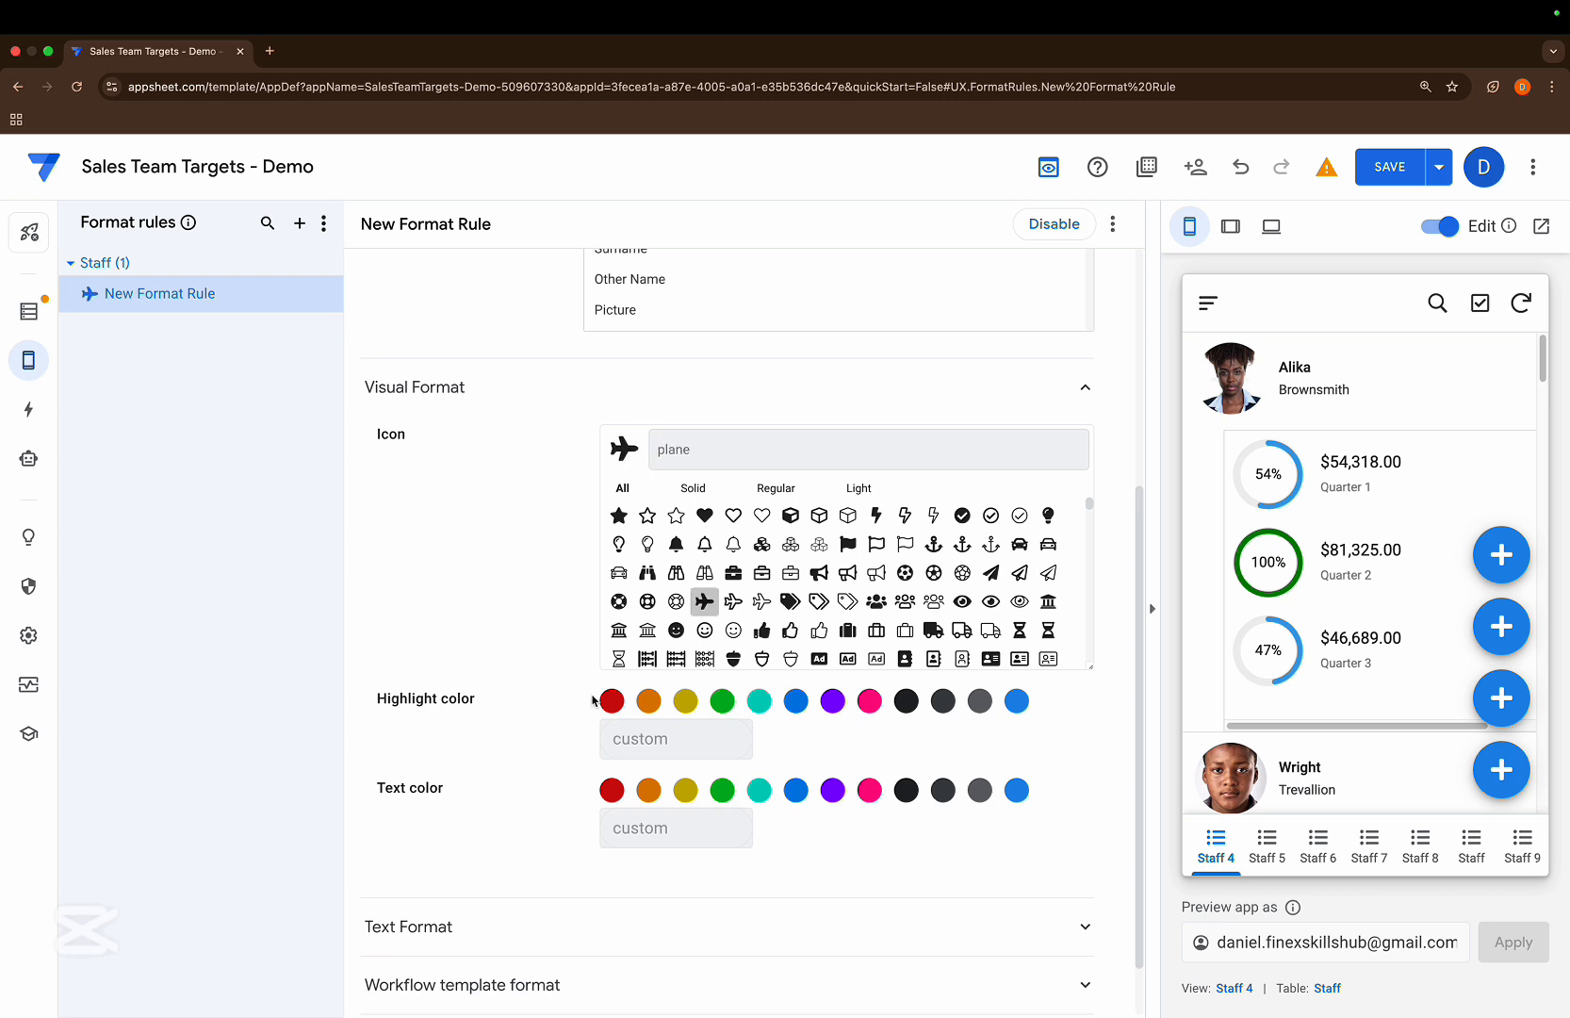
left_click(757, 702)
scroll(481, 702, "up", 3)
scroll(487, 609, "up", 1)
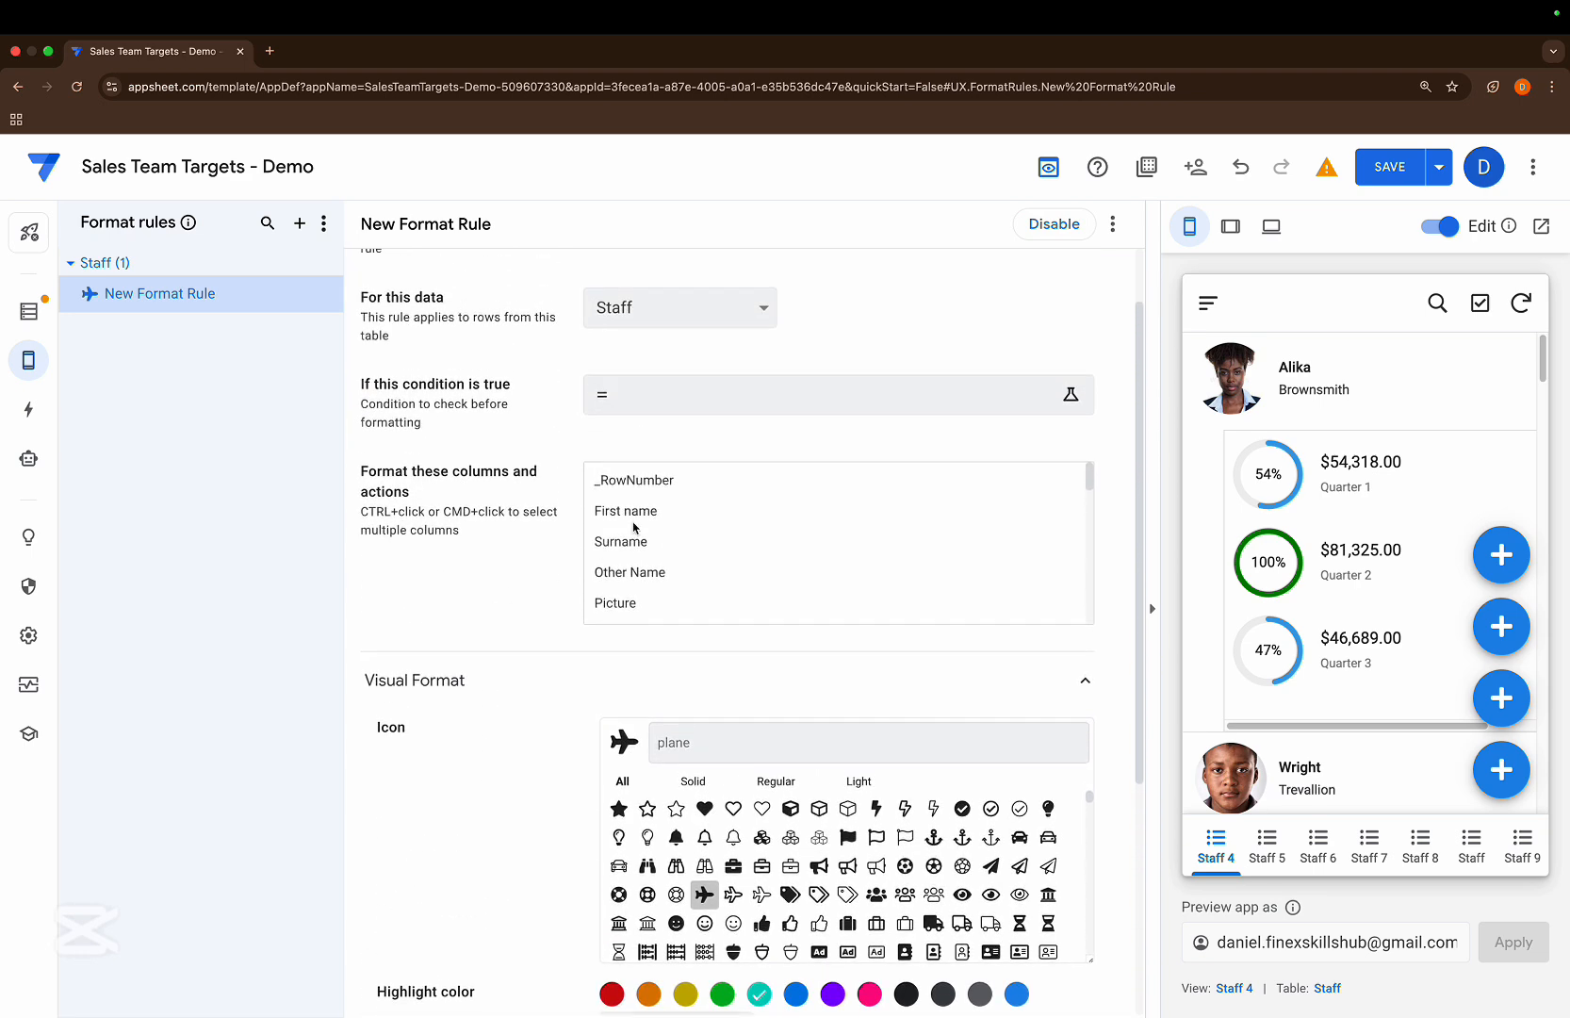
left_click(631, 512)
scroll(528, 612, "down", 3)
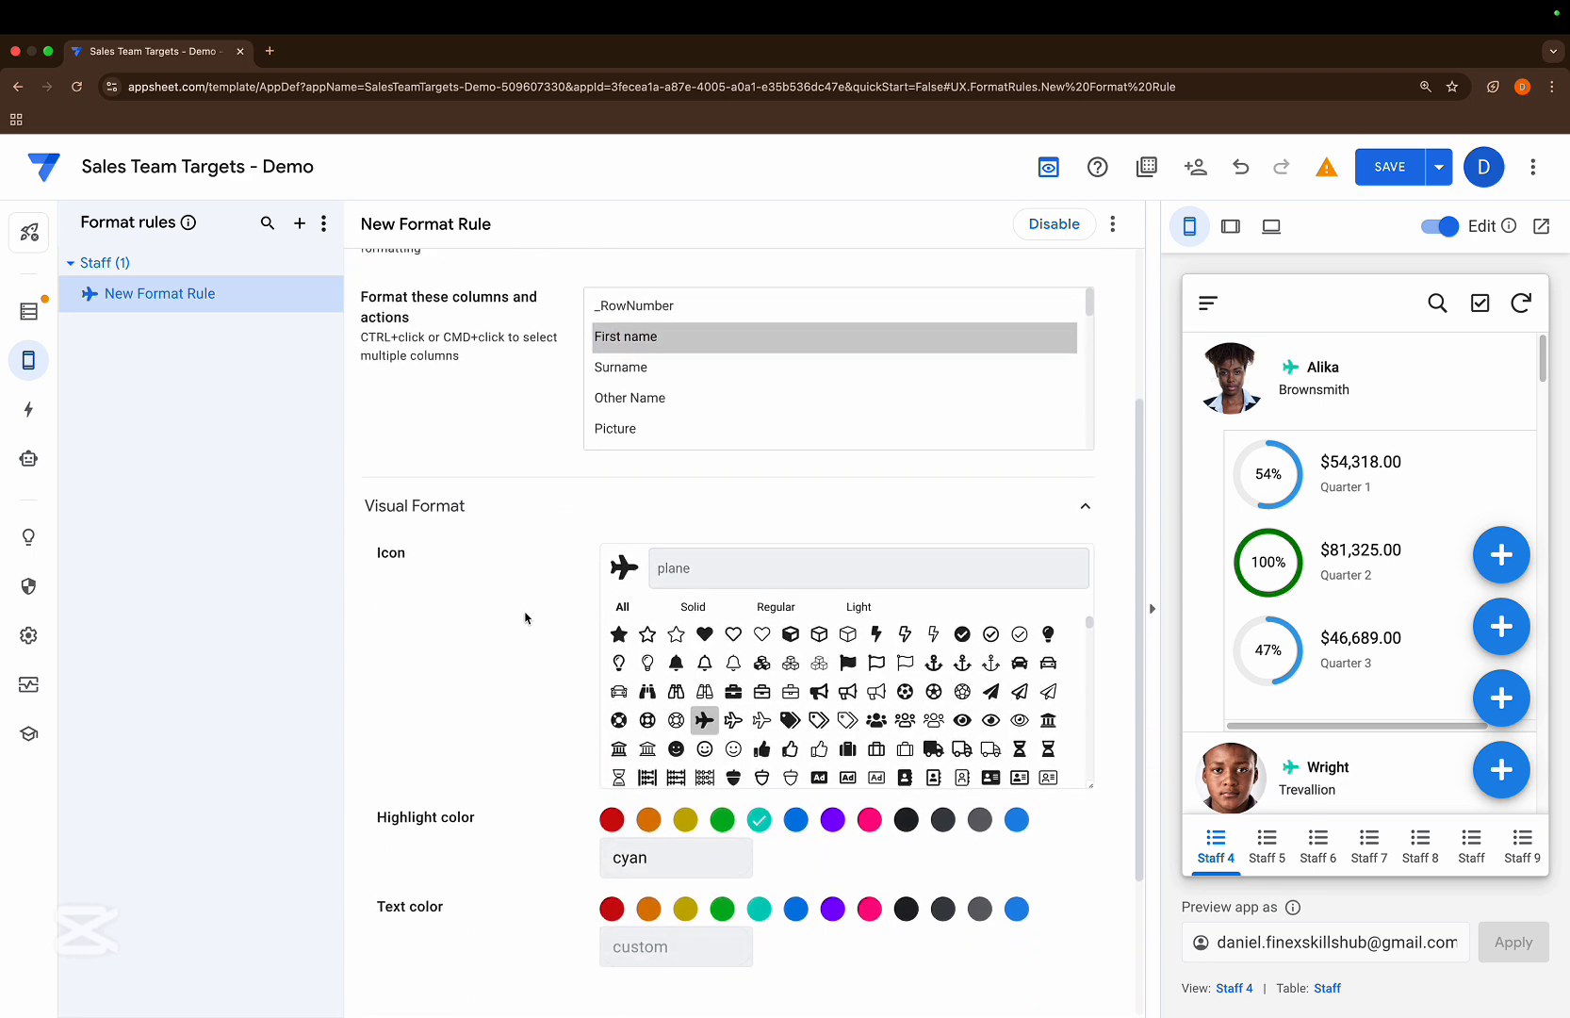
- Look through the Staff 4 list in the preview for the plane icons, then save the demo app
scroll(1289, 587, "down", 5)
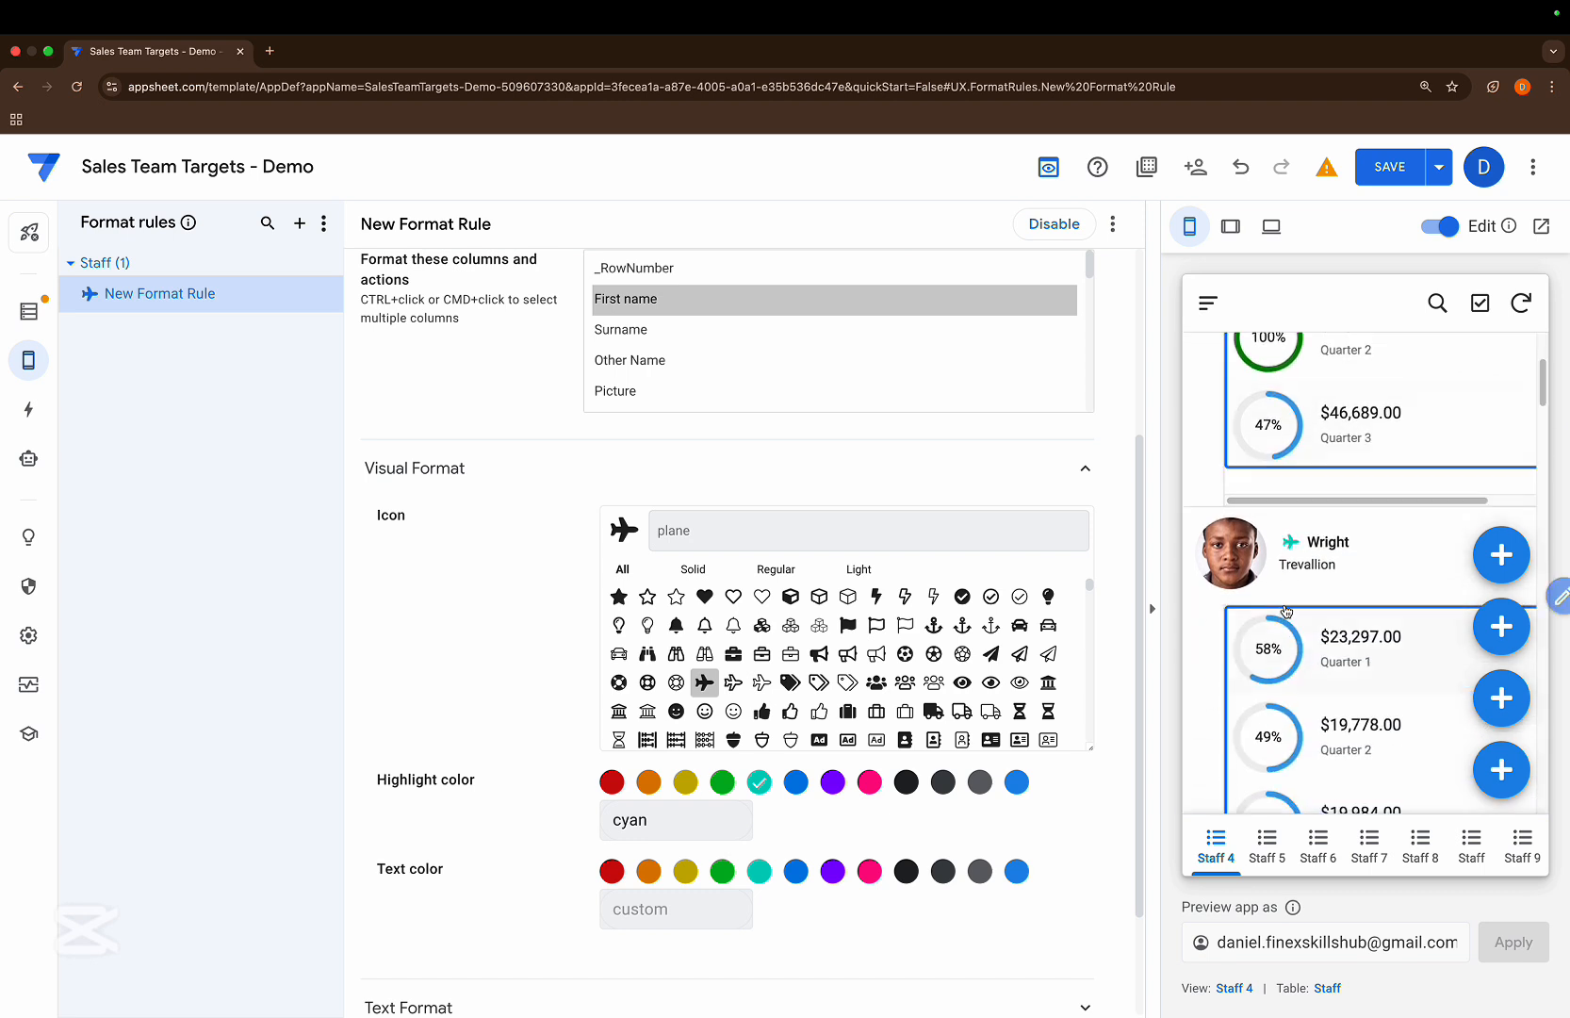
scroll(1286, 603, "down", 6)
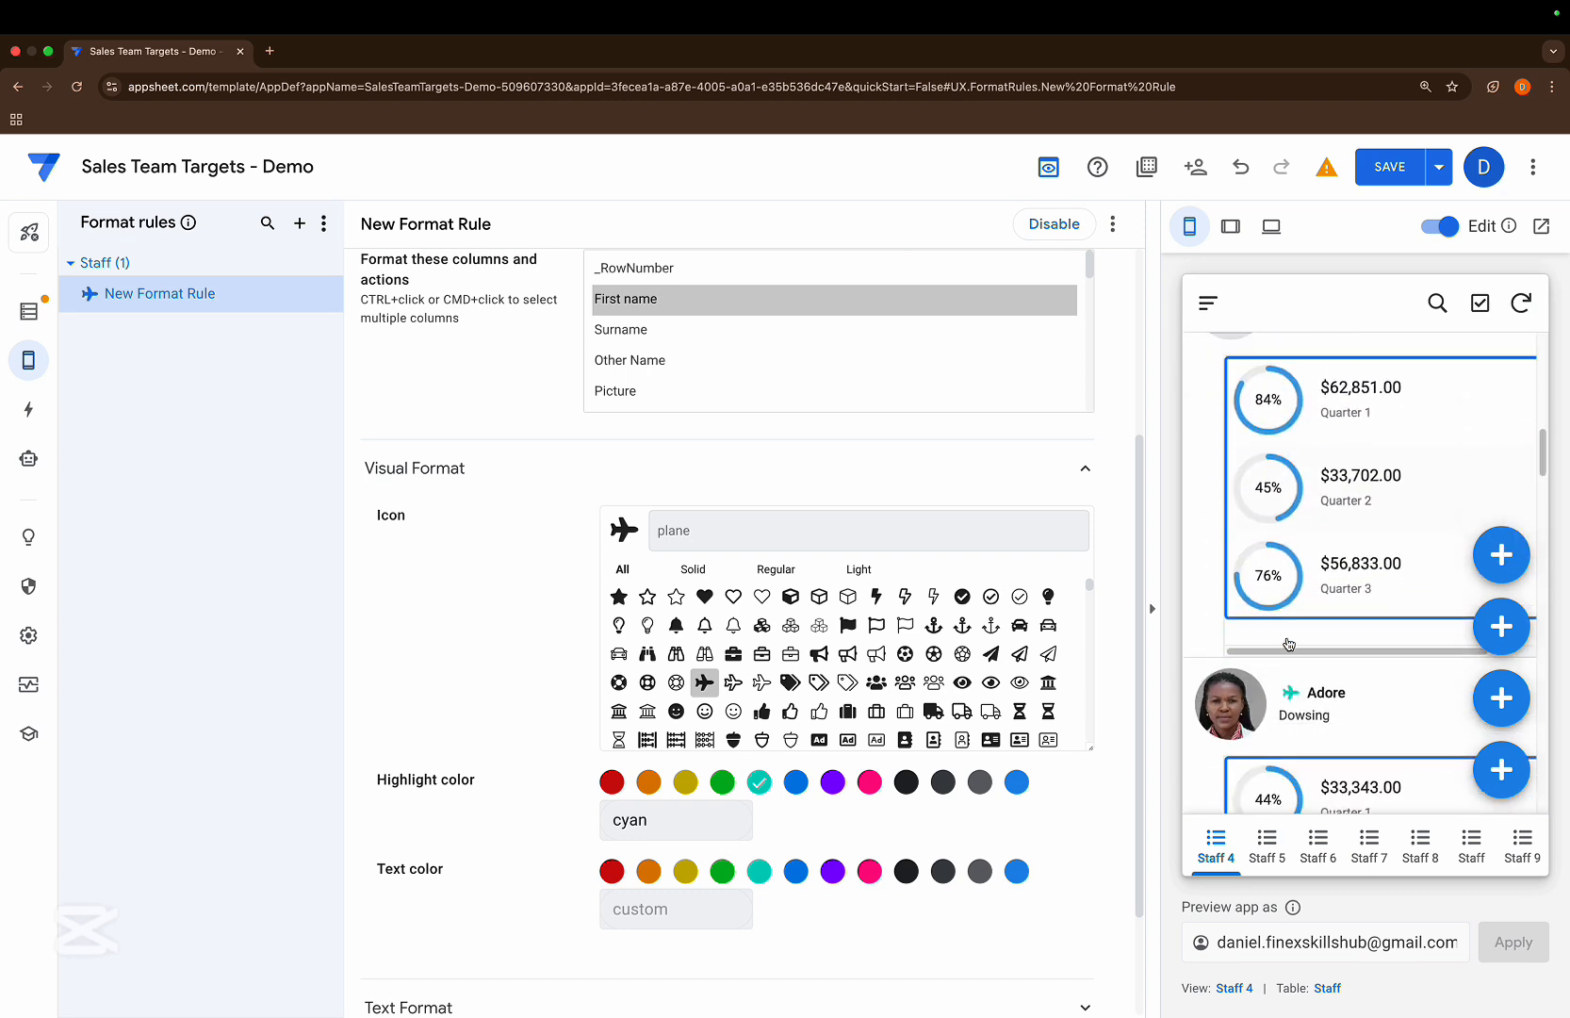
scroll(1288, 643, "up", 7)
left_click(1391, 167)
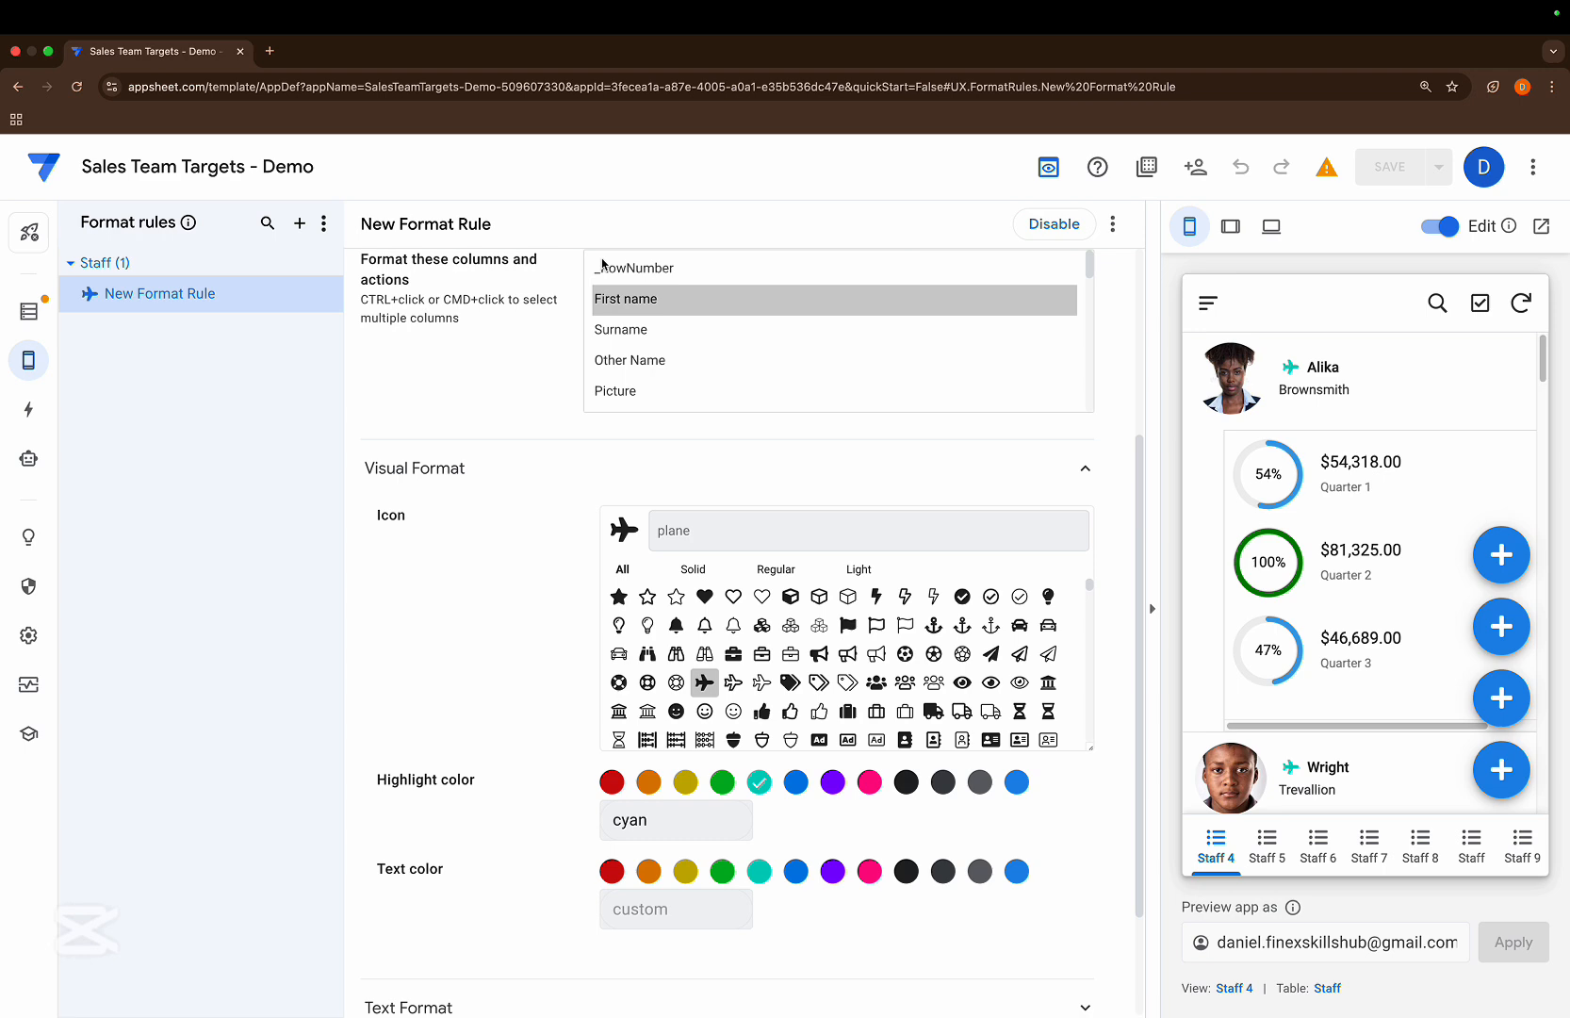
- Create a second format rule for the Staff data and apply it to the First name column
left_click(299, 229)
left_click(499, 738)
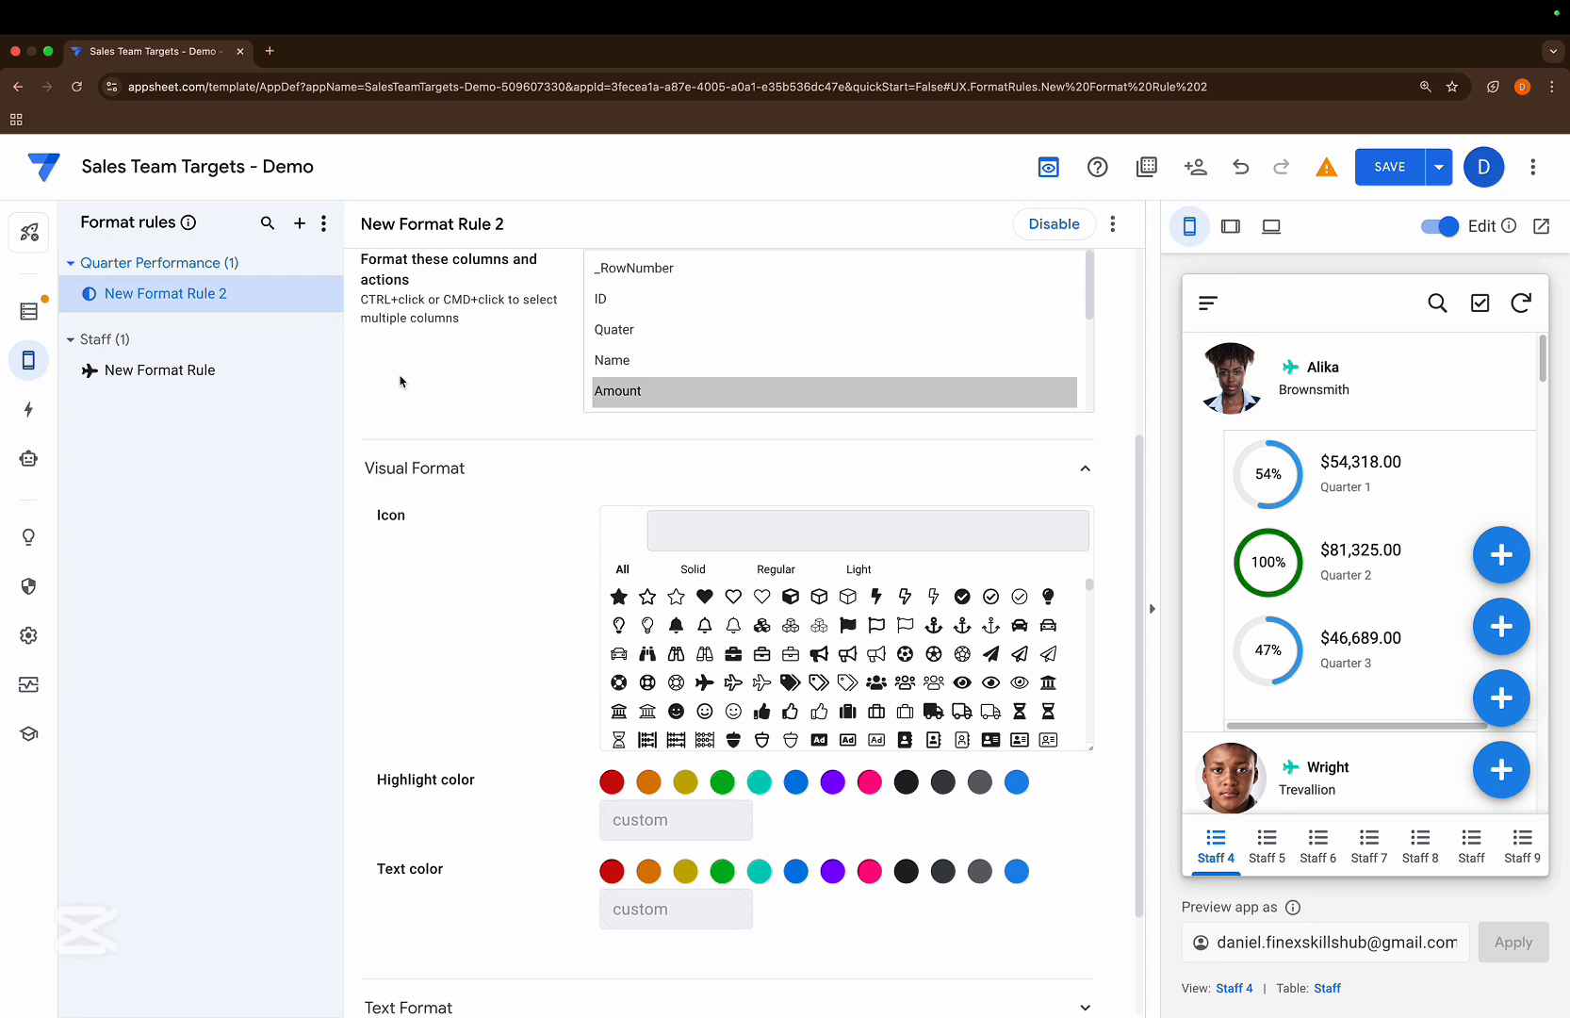
scroll(481, 420, "up", 3)
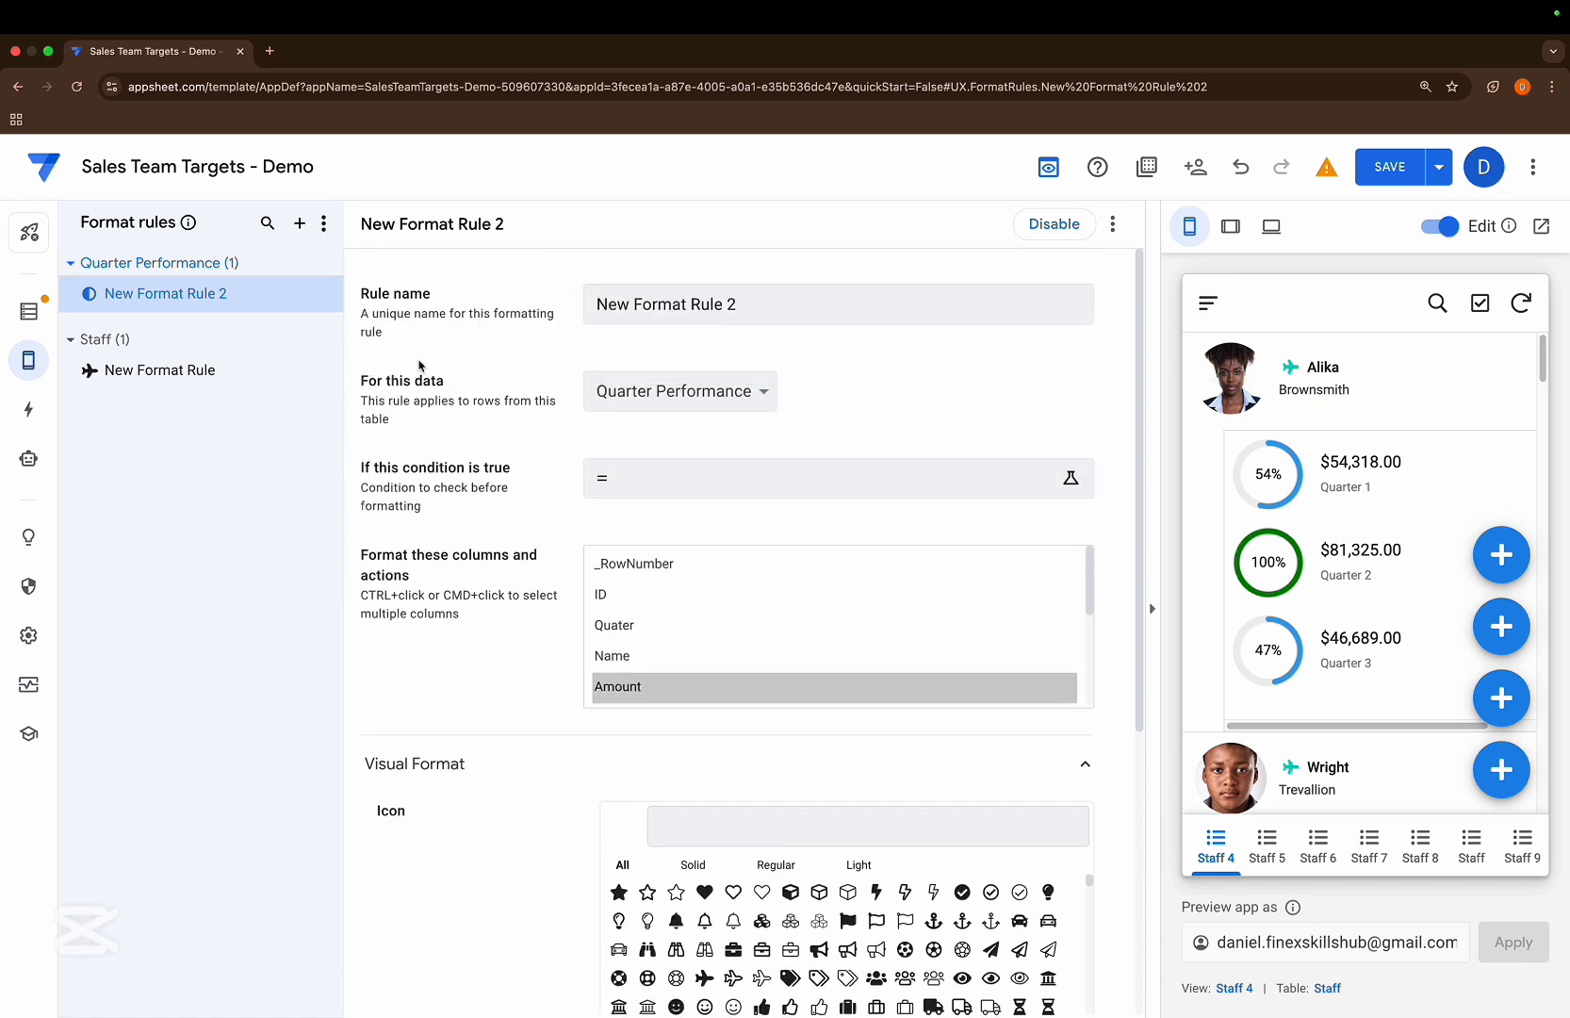
left_click(680, 391)
left_click(661, 420)
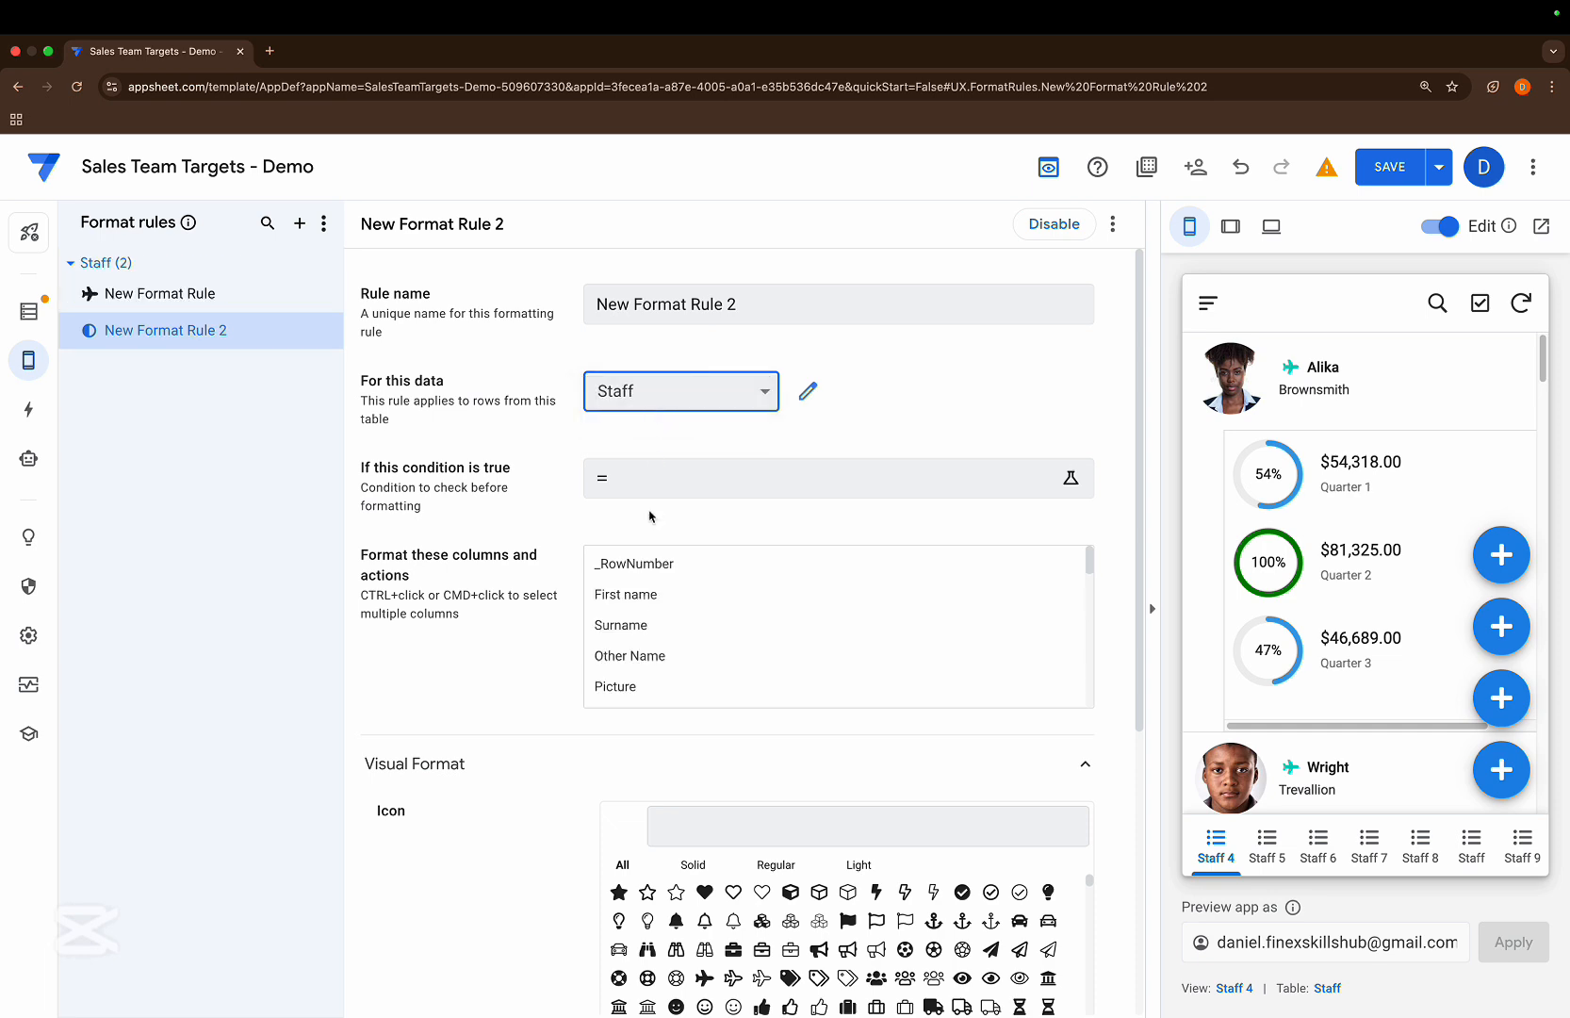
left_click(639, 602)
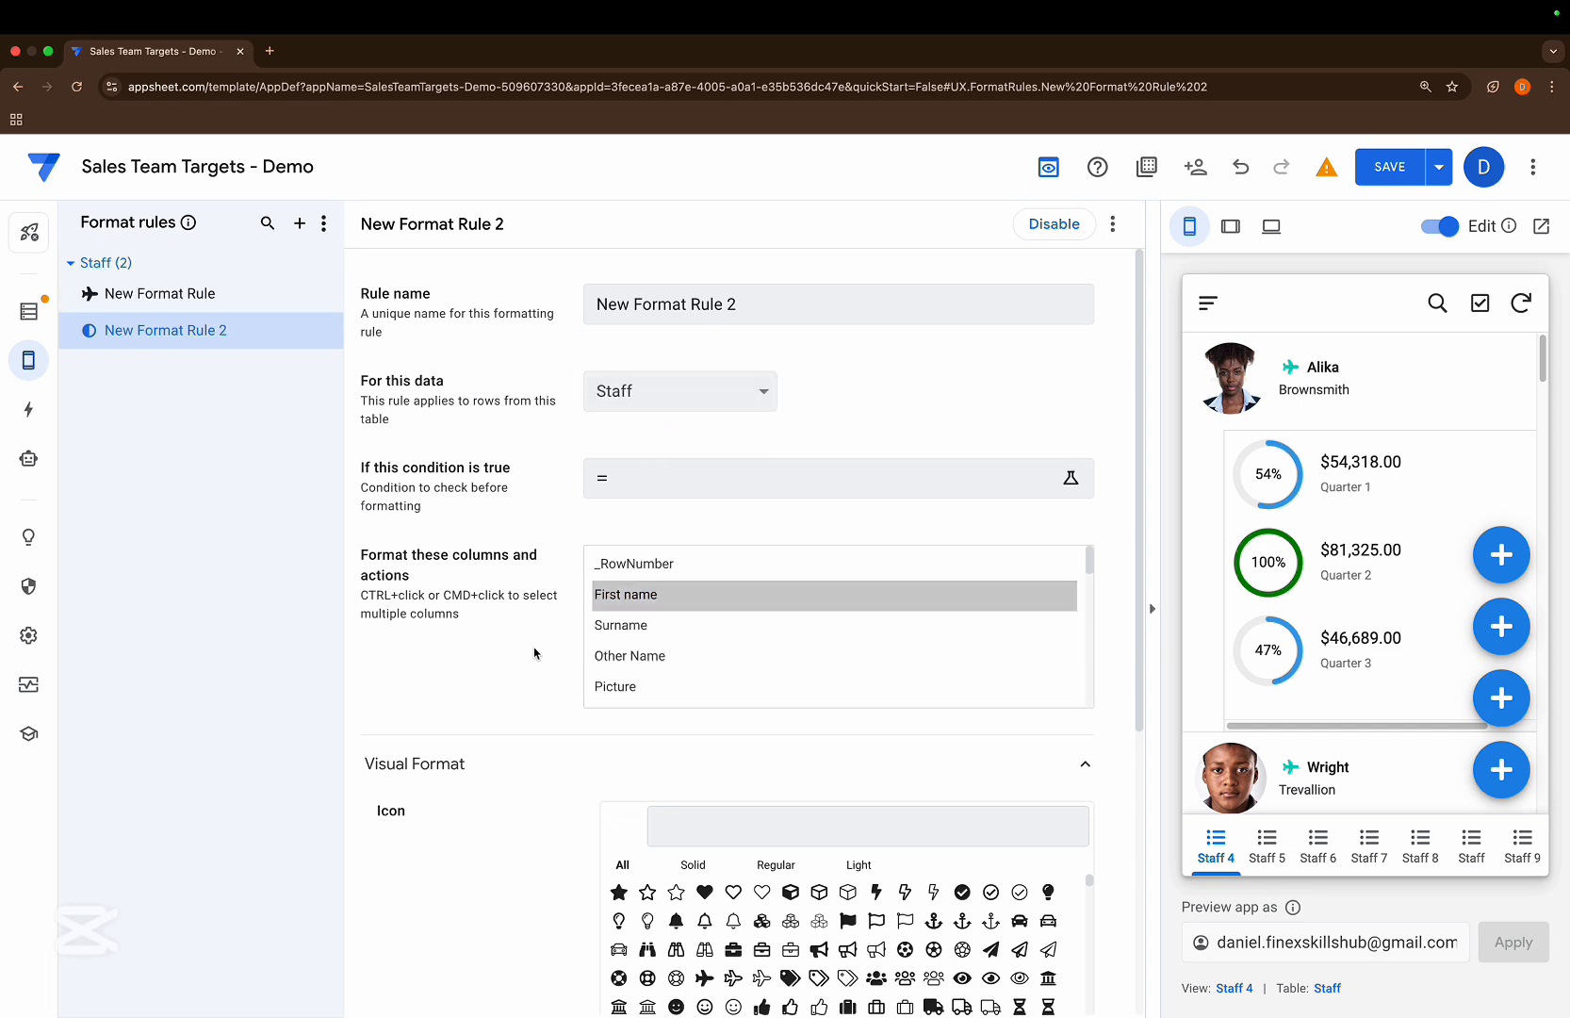
- Give New Format Rule 2 a solid heart icon and a red highlight color, then save the demo app
scroll(539, 735, "down", 5)
left_click(707, 487)
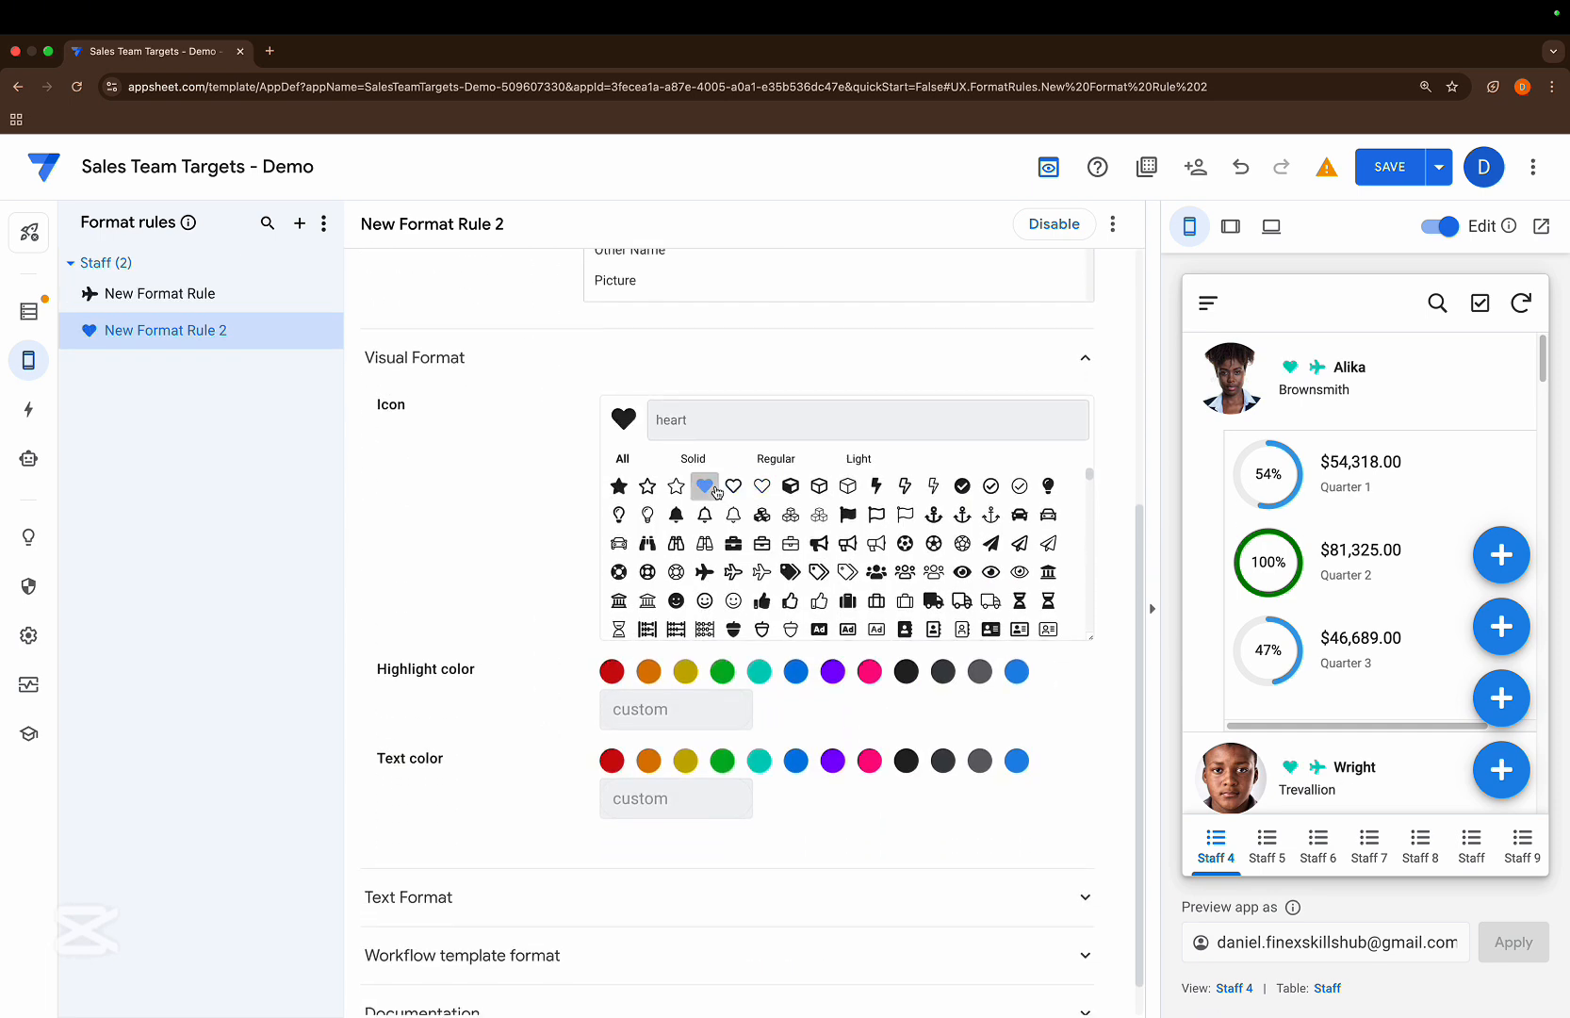
left_click(608, 674)
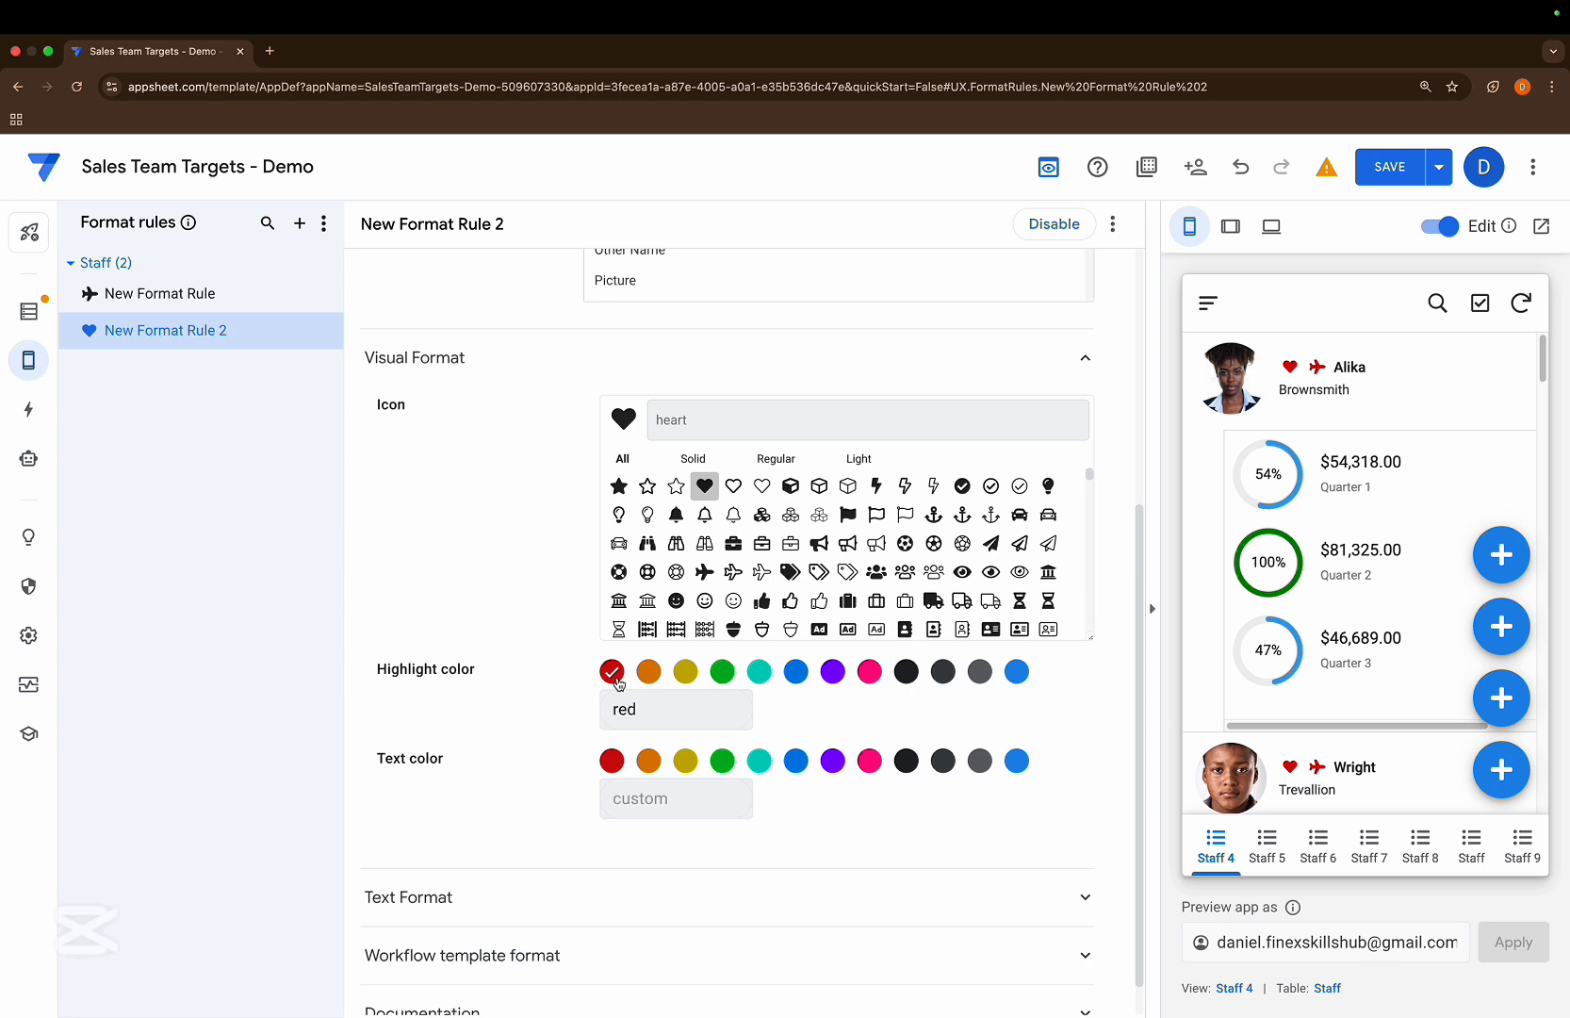
mouse_move(1326, 379)
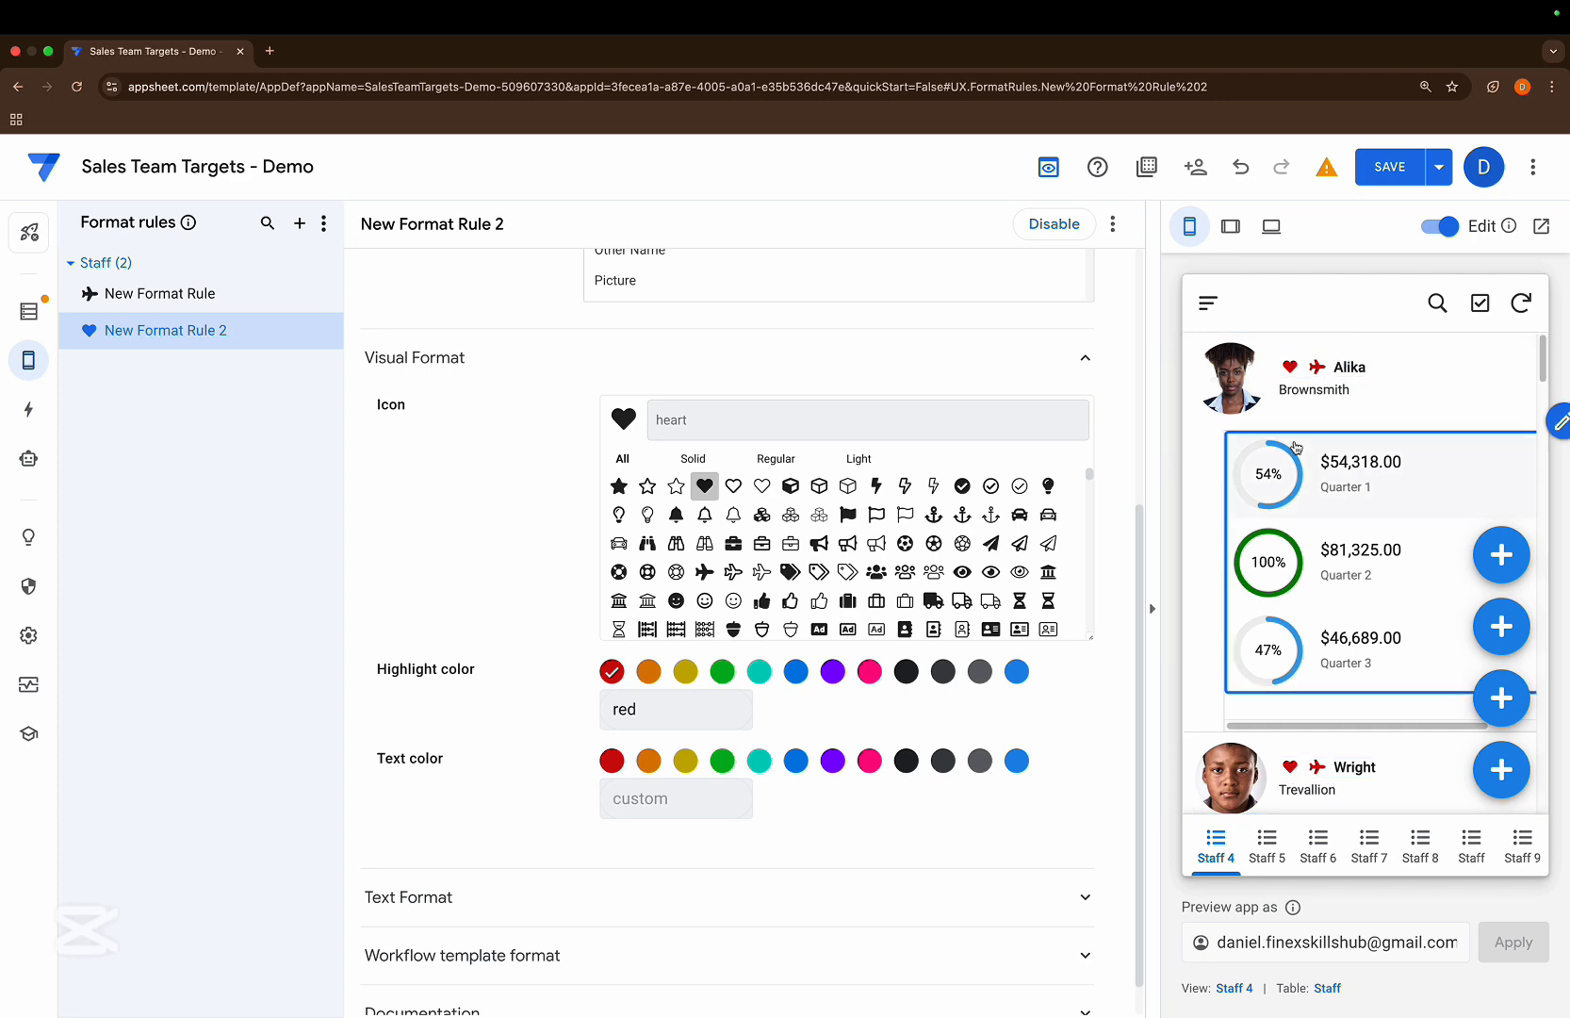
left_click(1387, 177)
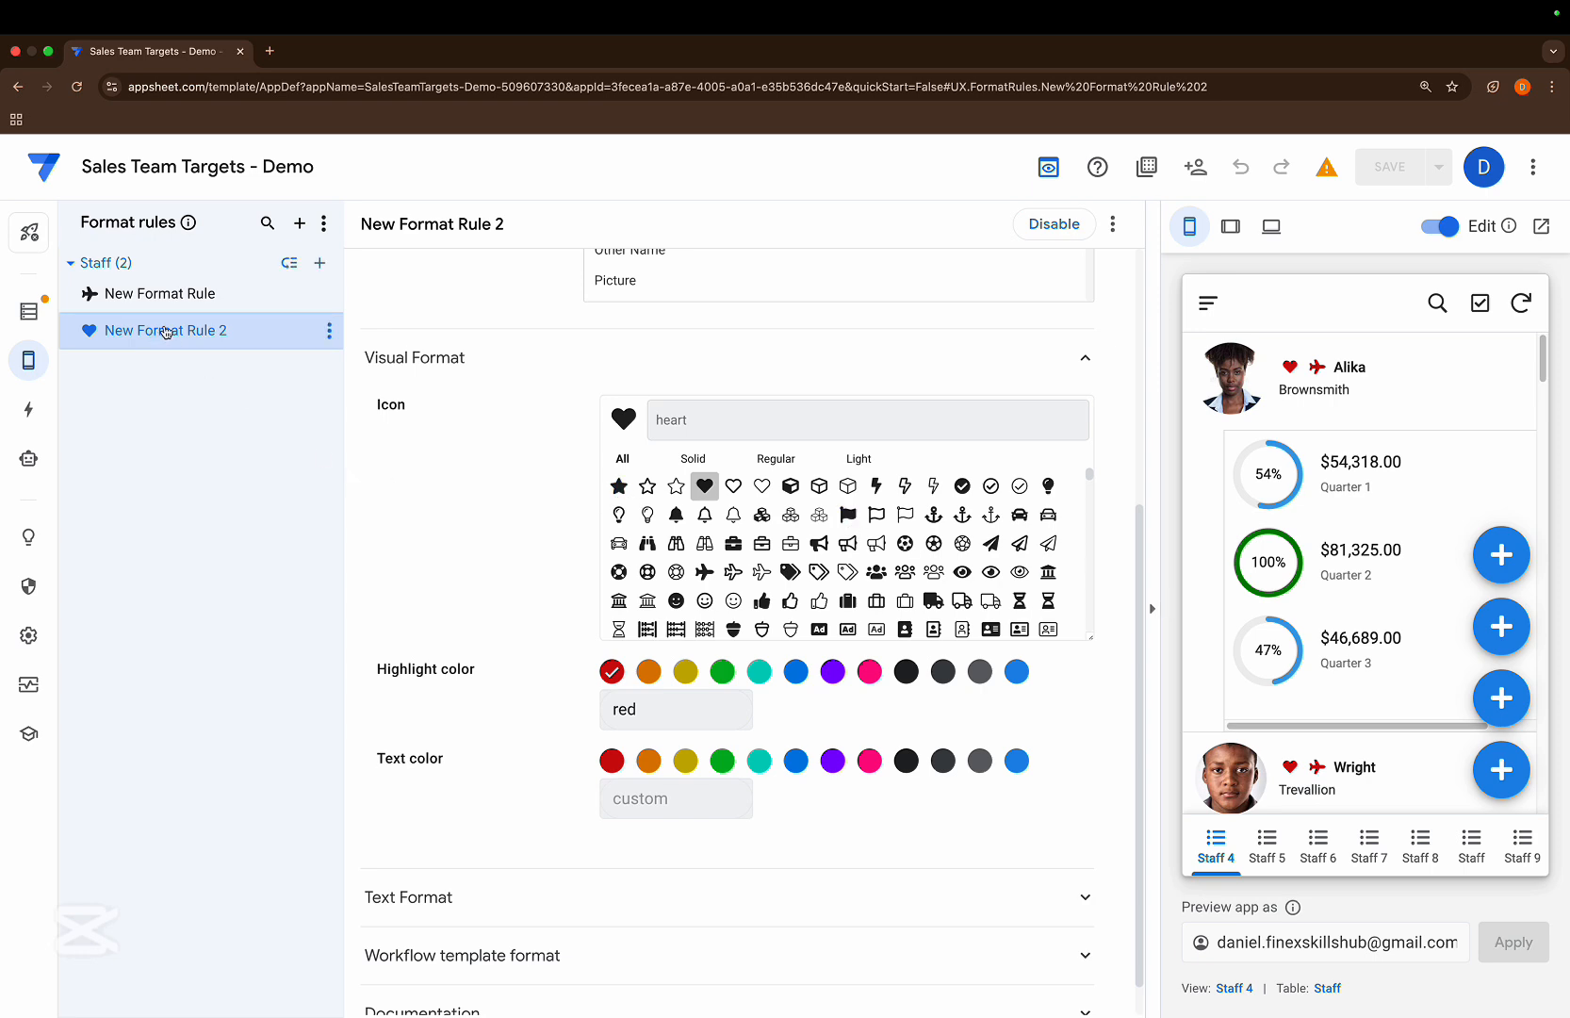
- Reorder the Staff format rules so that New Format Rule 2 comes before New Format Rule, and close the reorder dialog
left_click(290, 263)
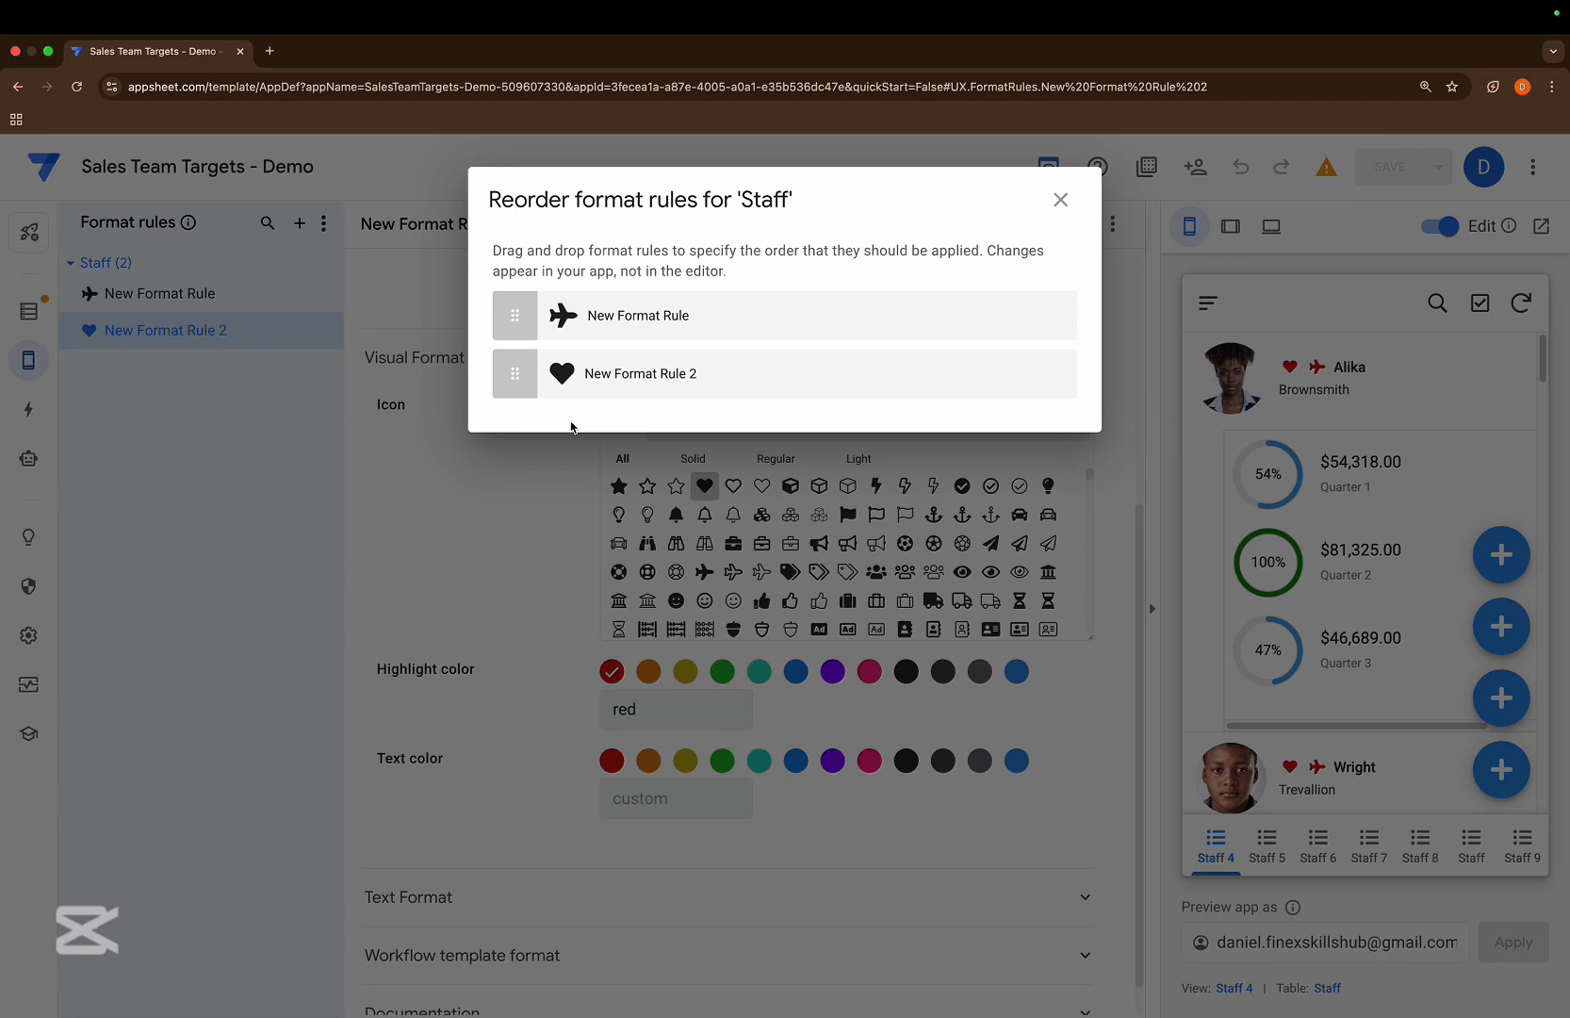
left_click_drag(519, 381, 514, 313)
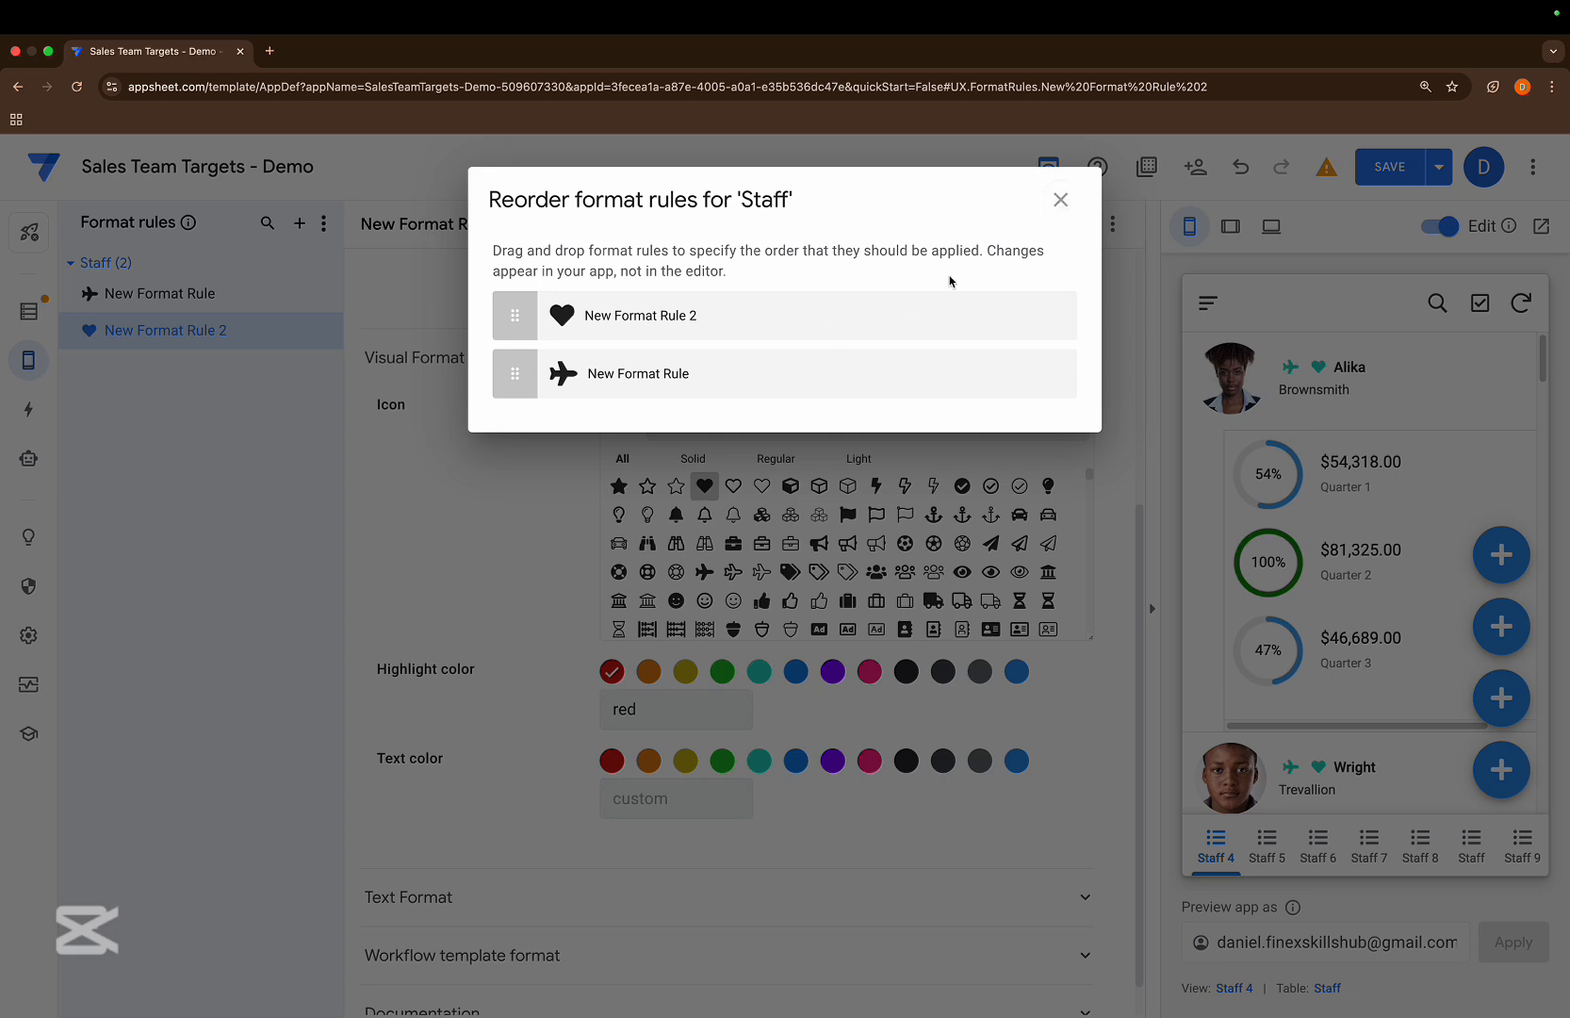
left_click(1061, 202)
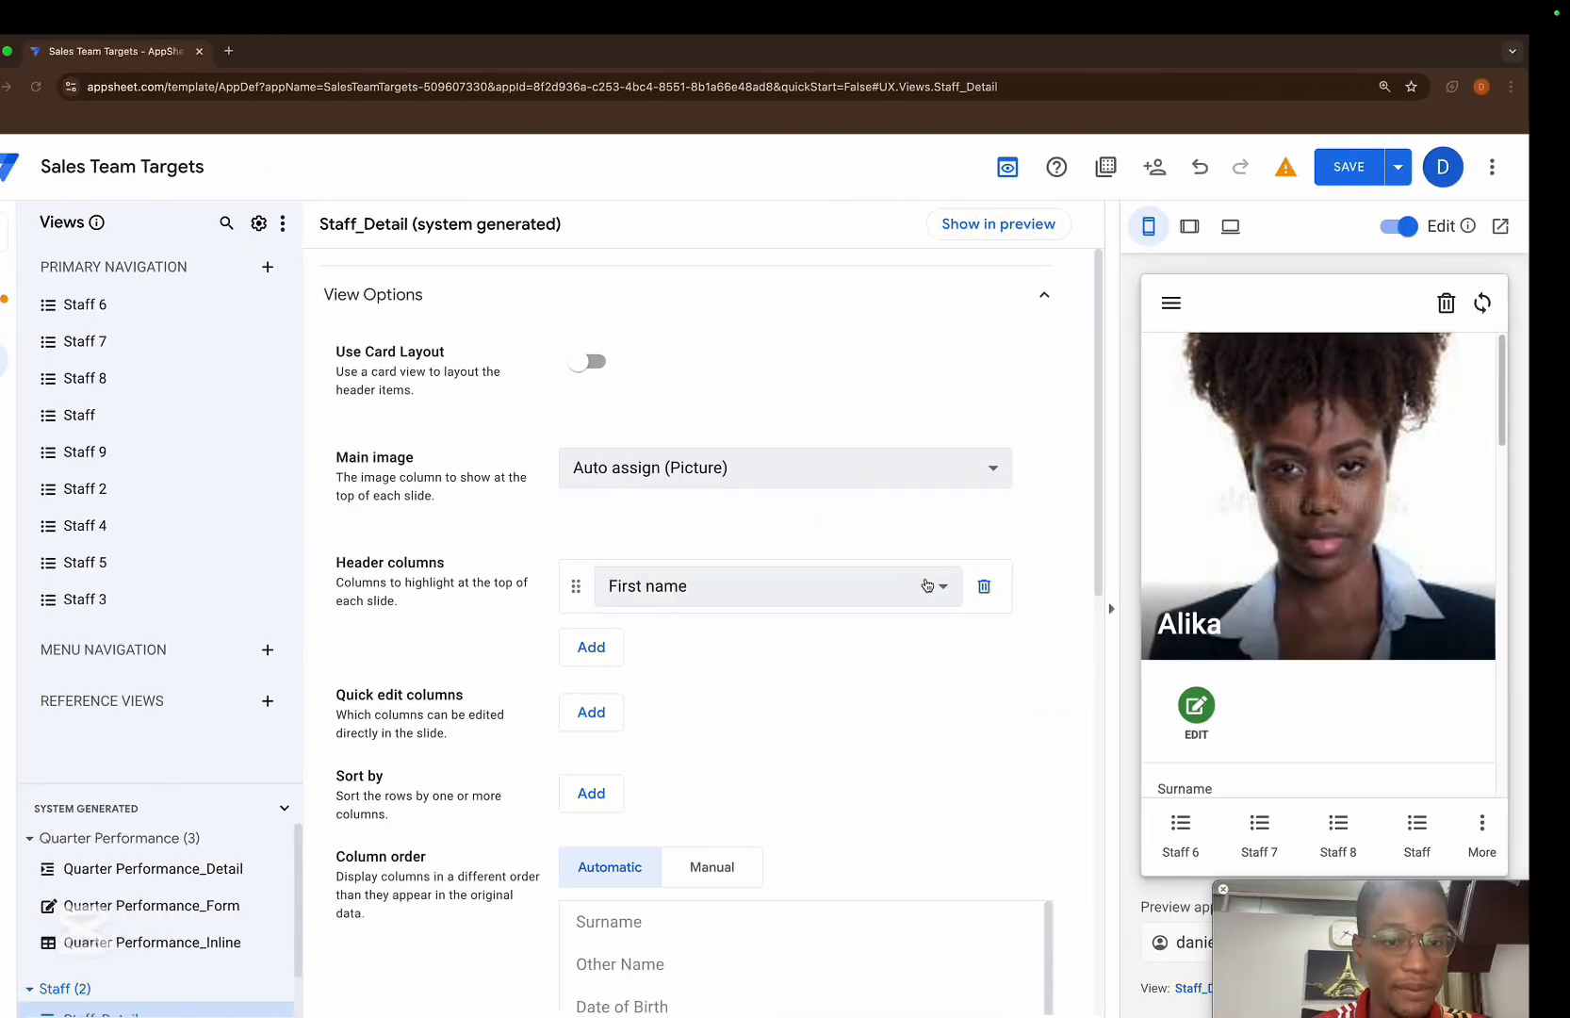
- In the Sales Team Targets app, create a new format rule for the Staff data
left_click(927, 586)
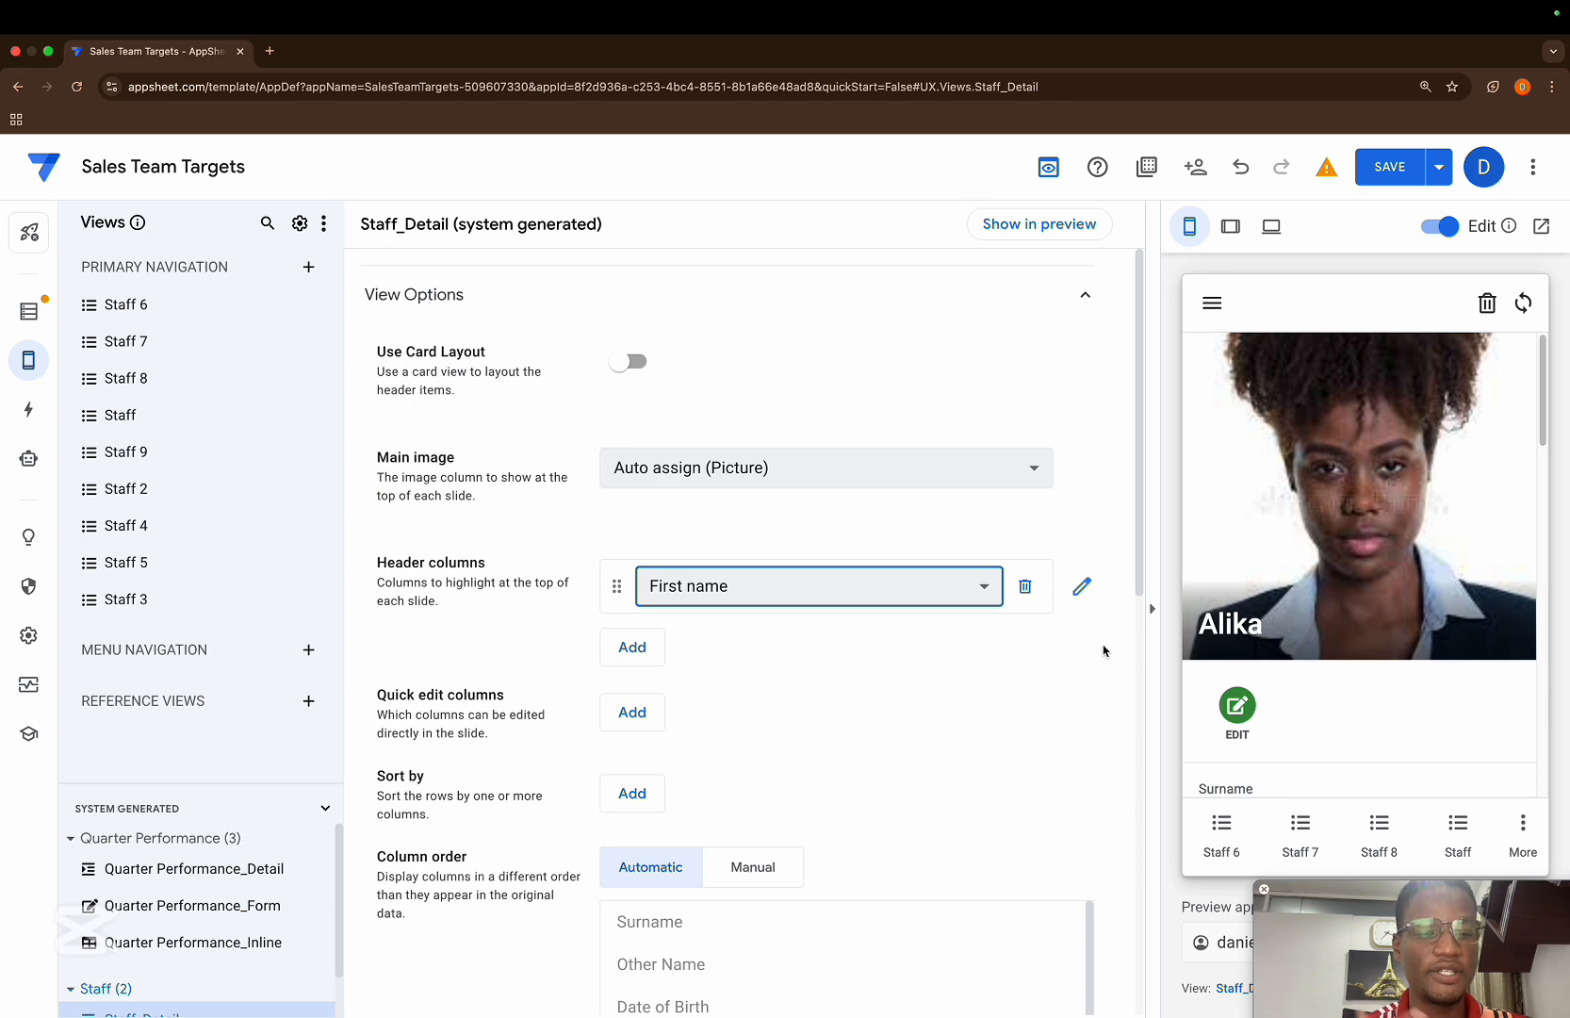
mouse_move(26, 366)
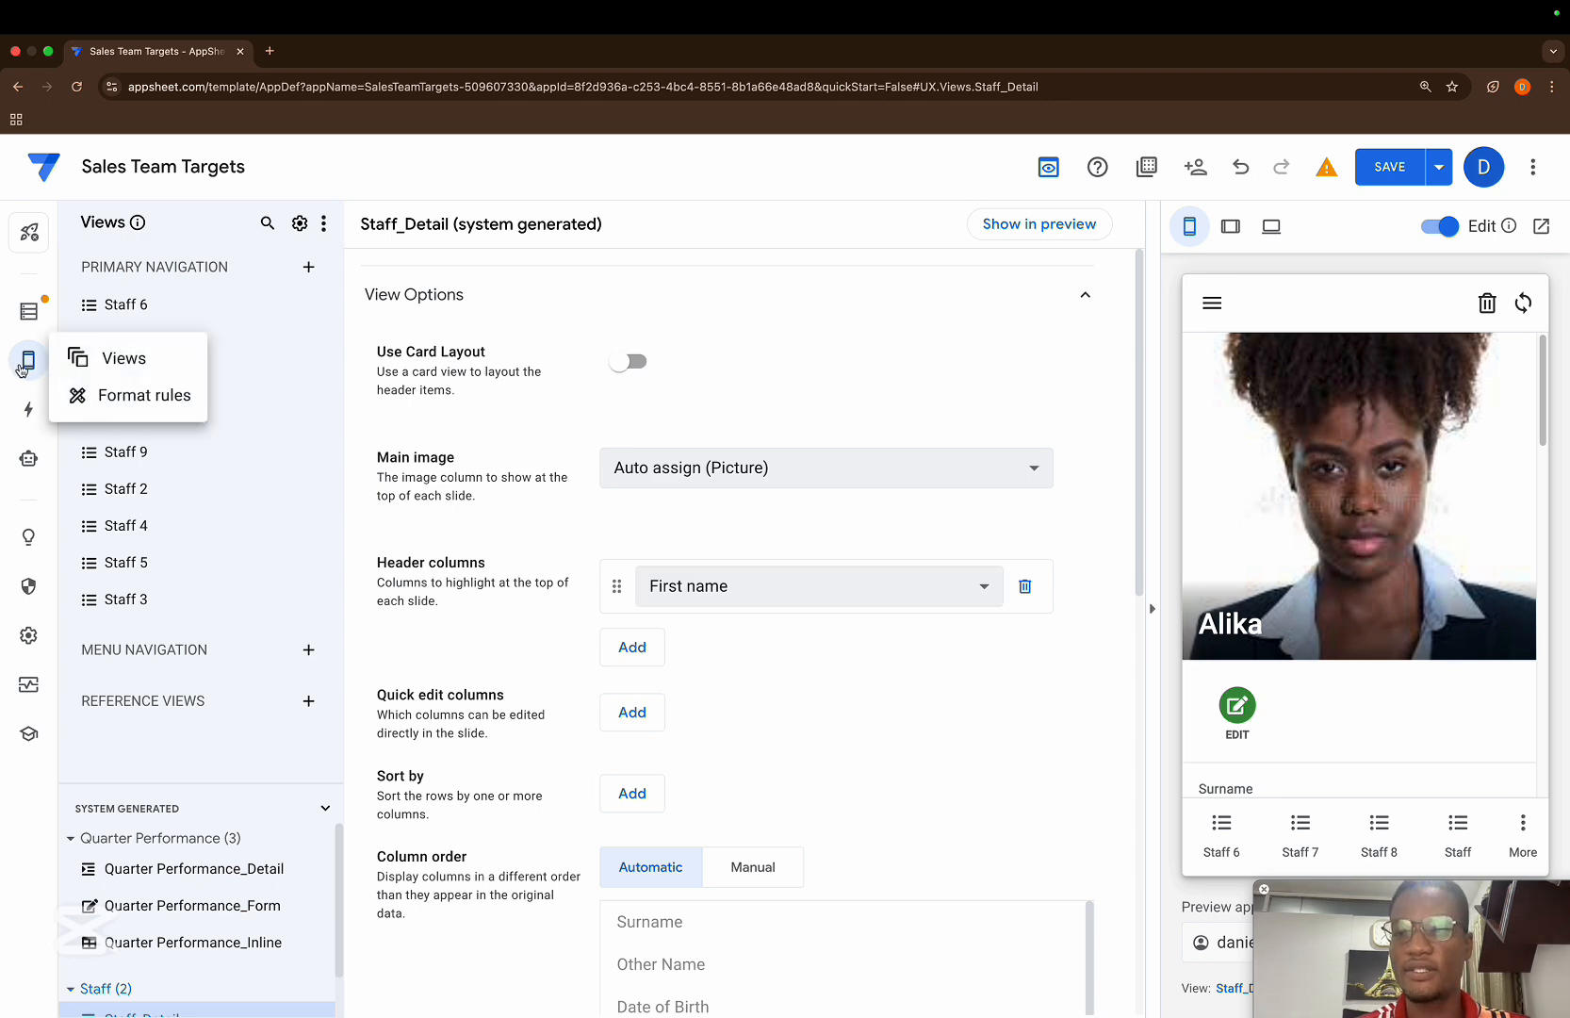
left_click(125, 396)
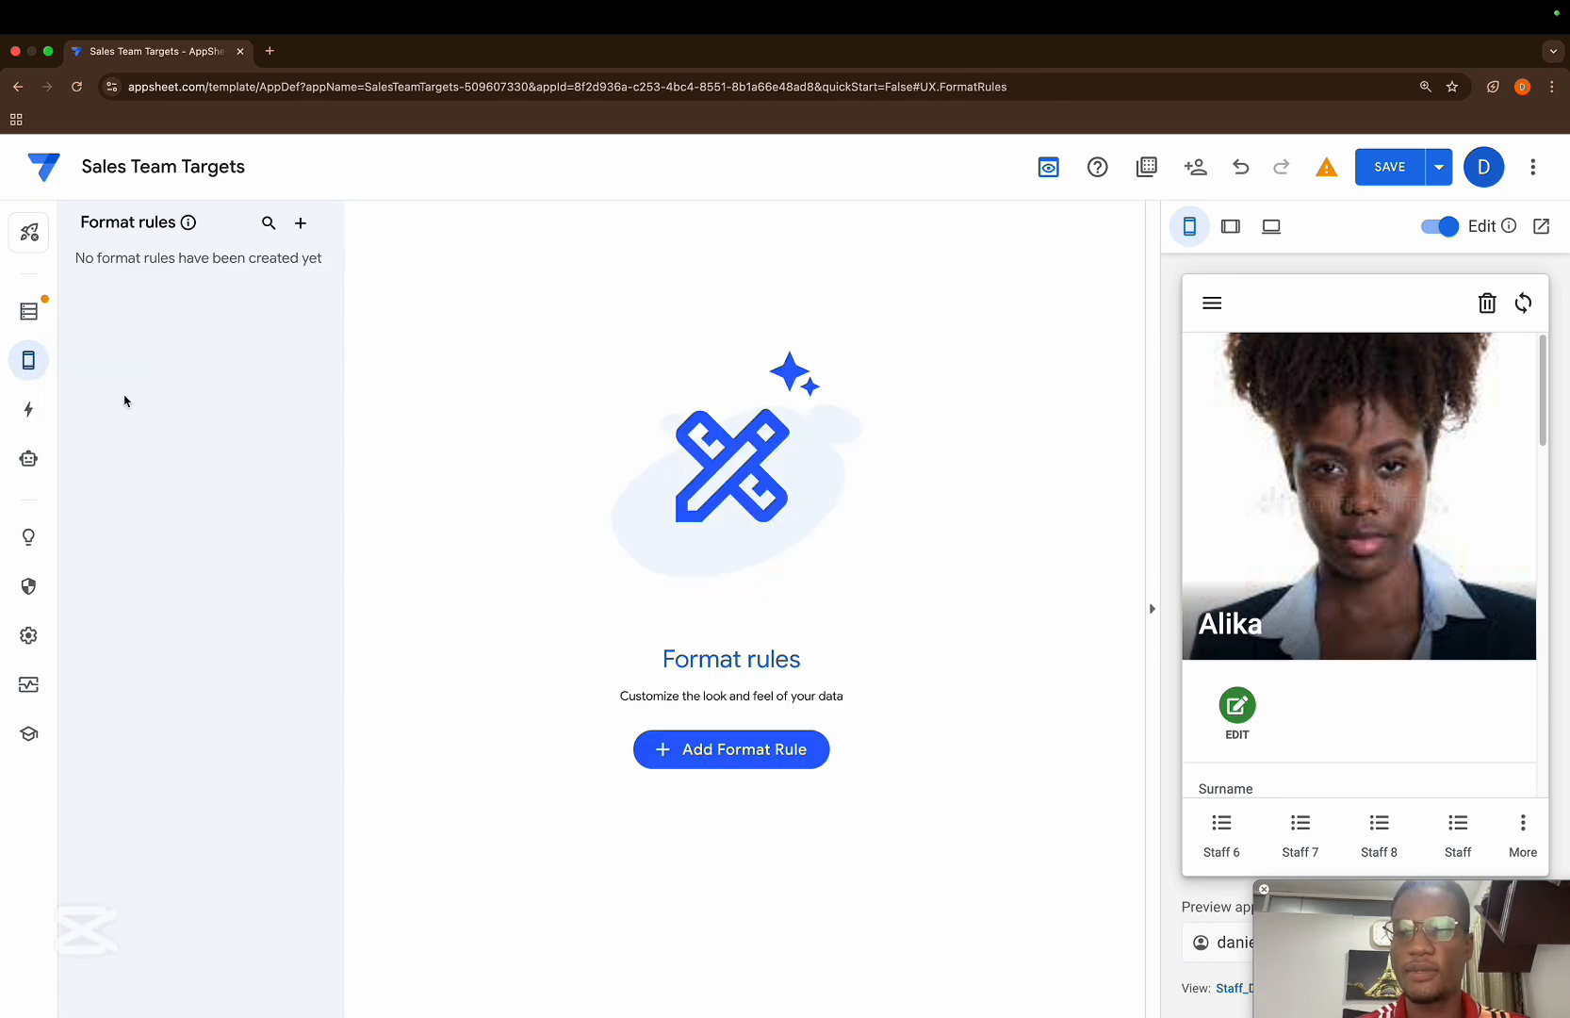
left_click(299, 224)
left_click(539, 738)
left_click(718, 397)
left_click(680, 420)
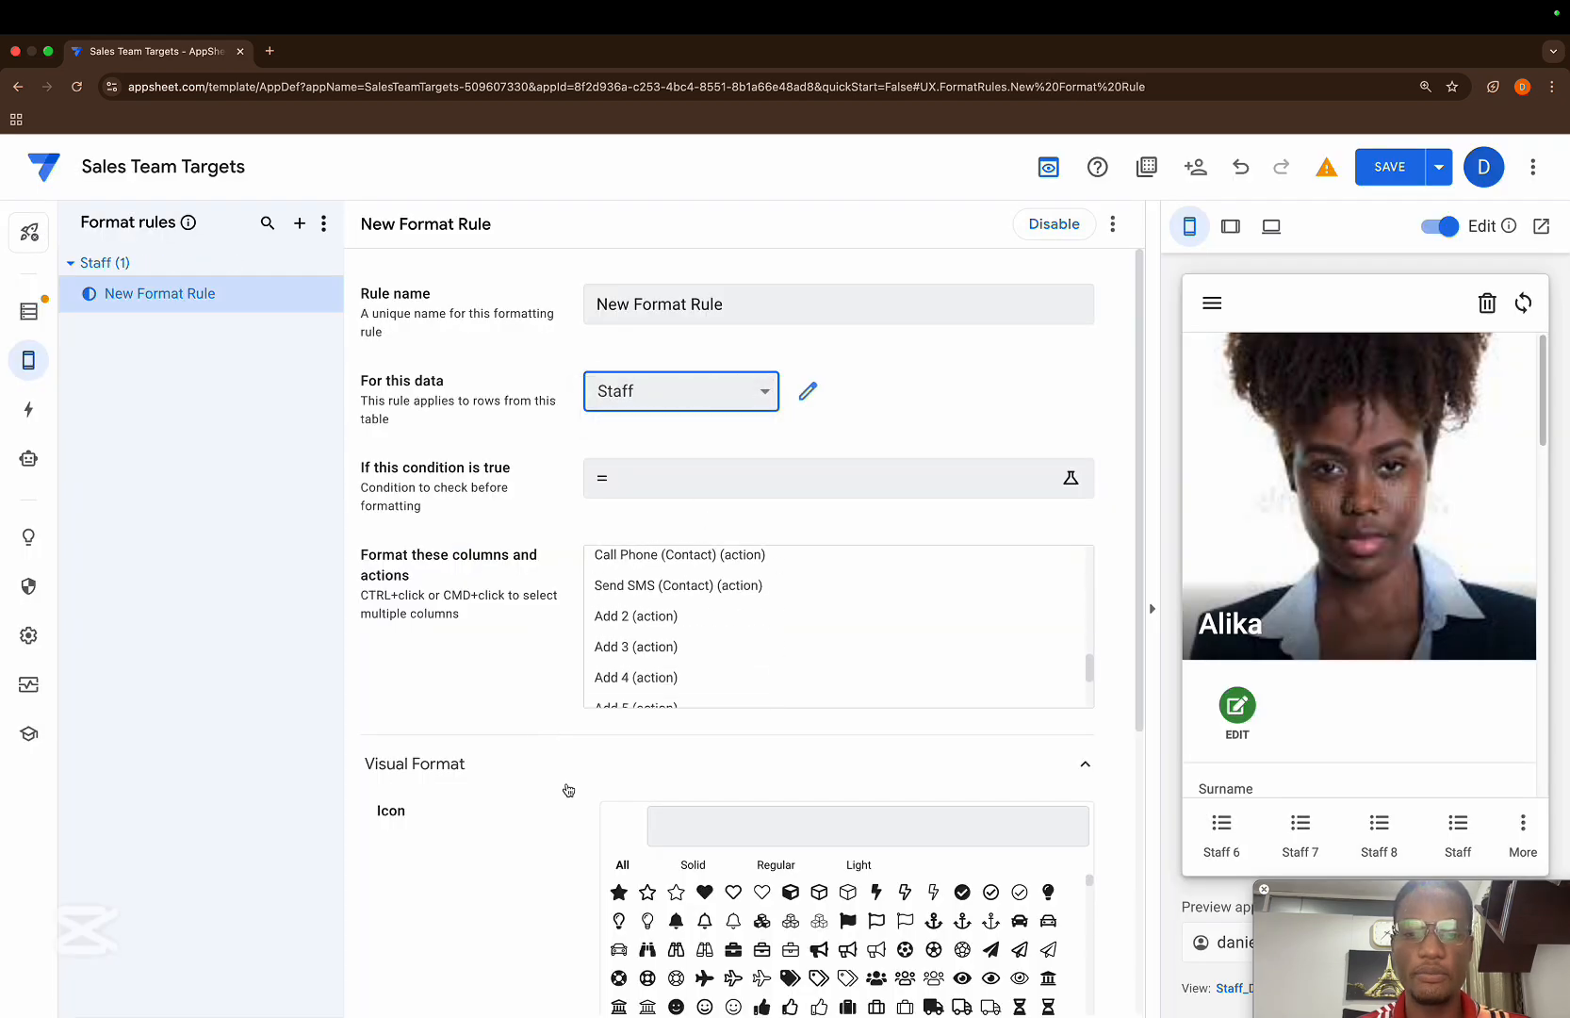
- Give the Sales Team Targets format rule a solid plane icon and a cyan highlight color
scroll(569, 790, "down", 4)
left_click(705, 616)
left_click(762, 714)
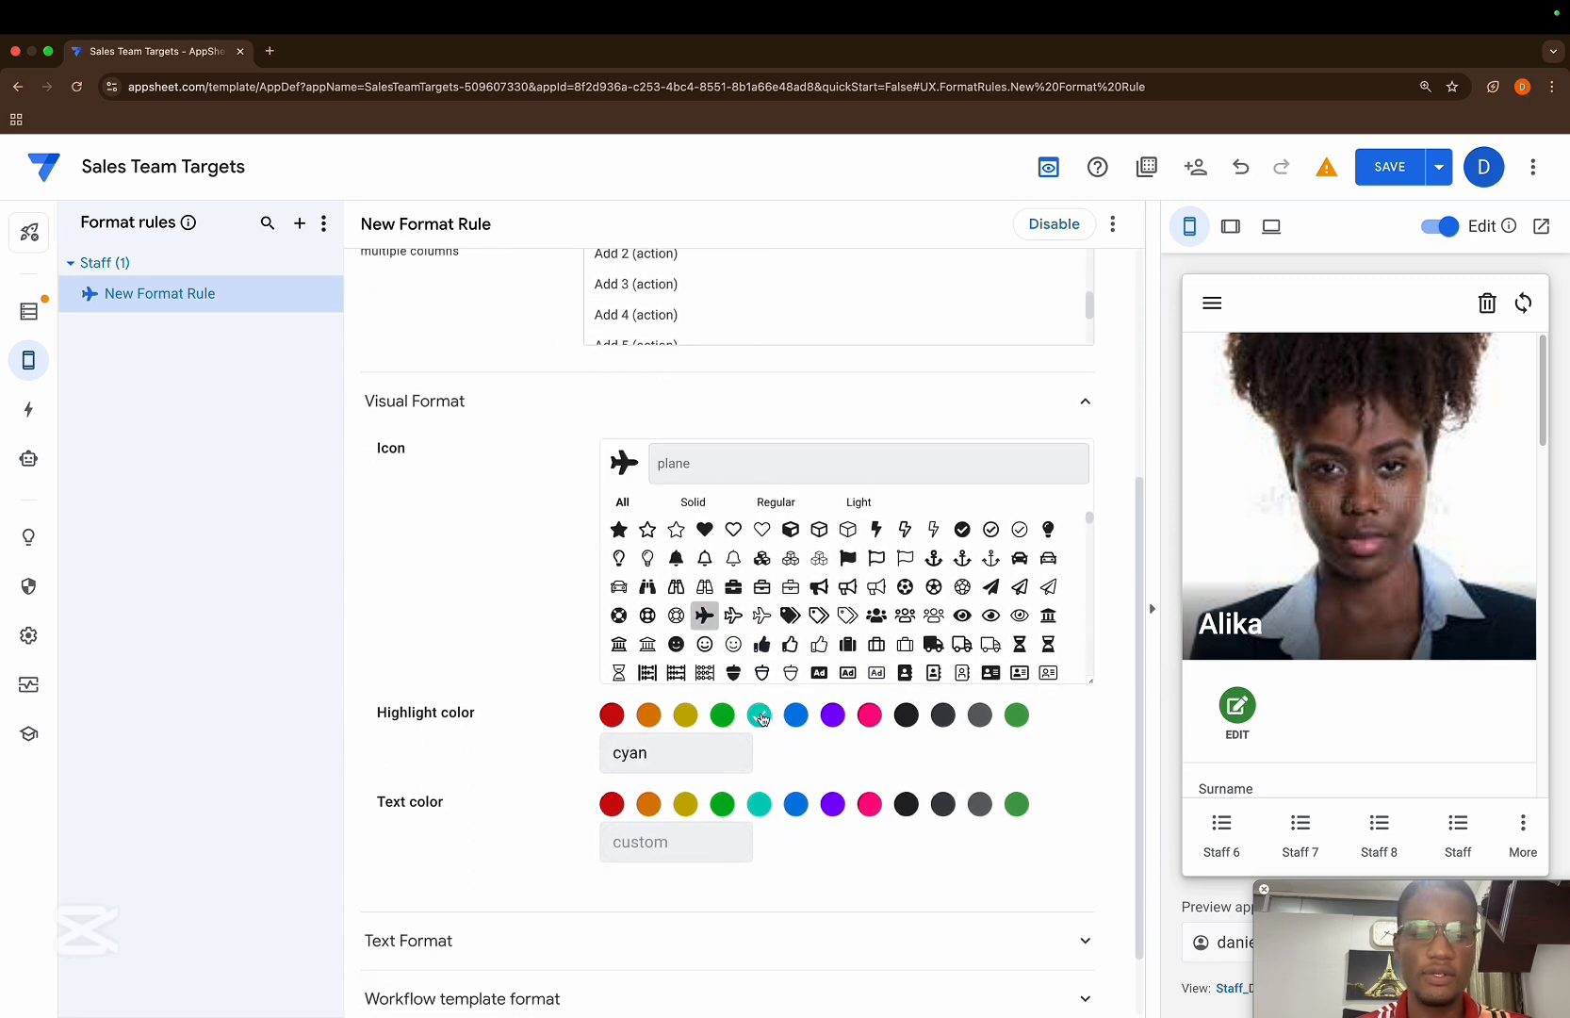
- Show the Staff 6 view in the app preview and apply the plane format rule to the First name column
left_click(1222, 828)
scroll(754, 585, "up", 3)
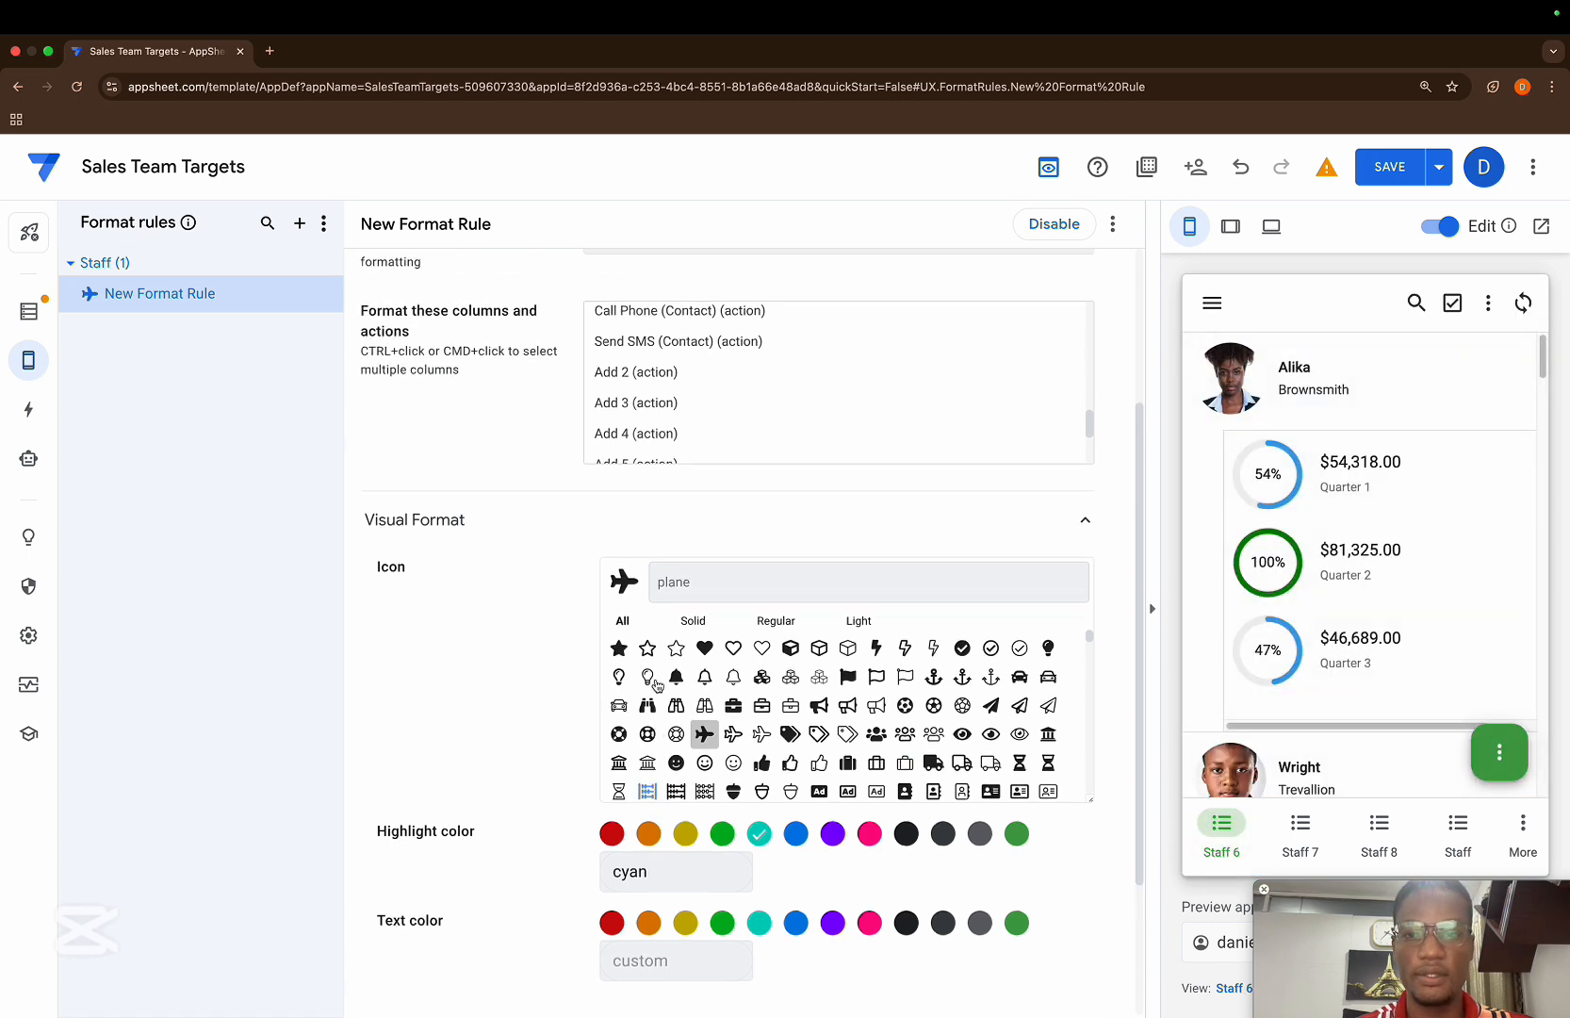
scroll(722, 463, "up", 5)
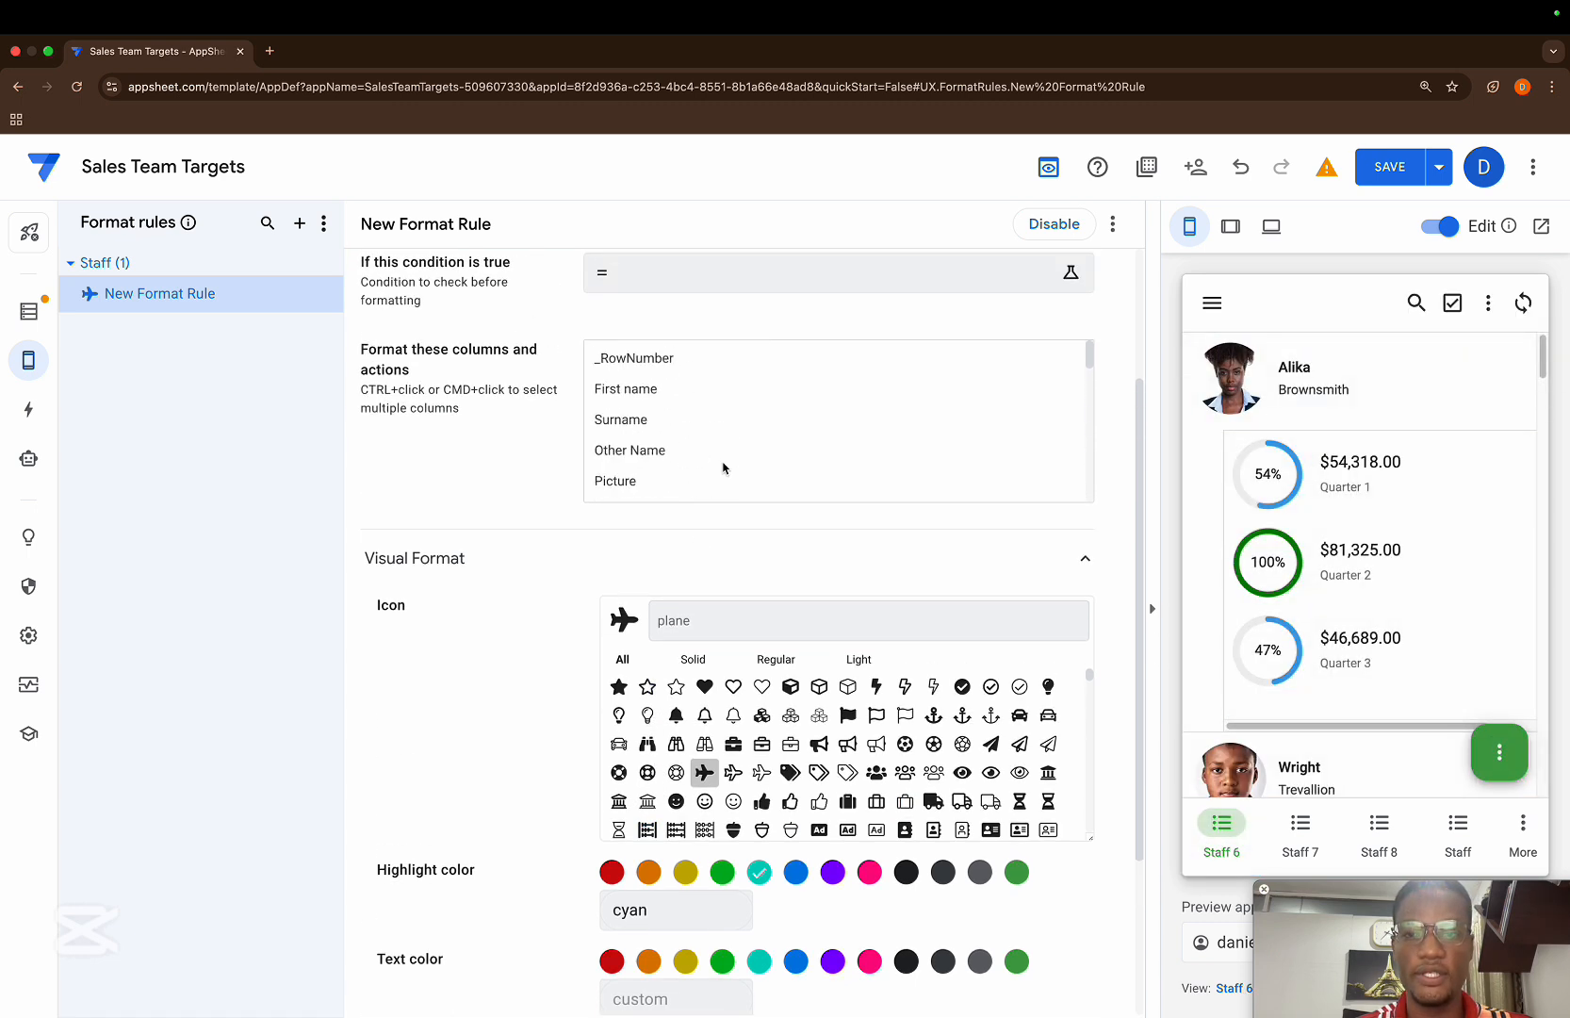
left_click(629, 397)
scroll(520, 565, "down", 2)
scroll(518, 615, "down", 2)
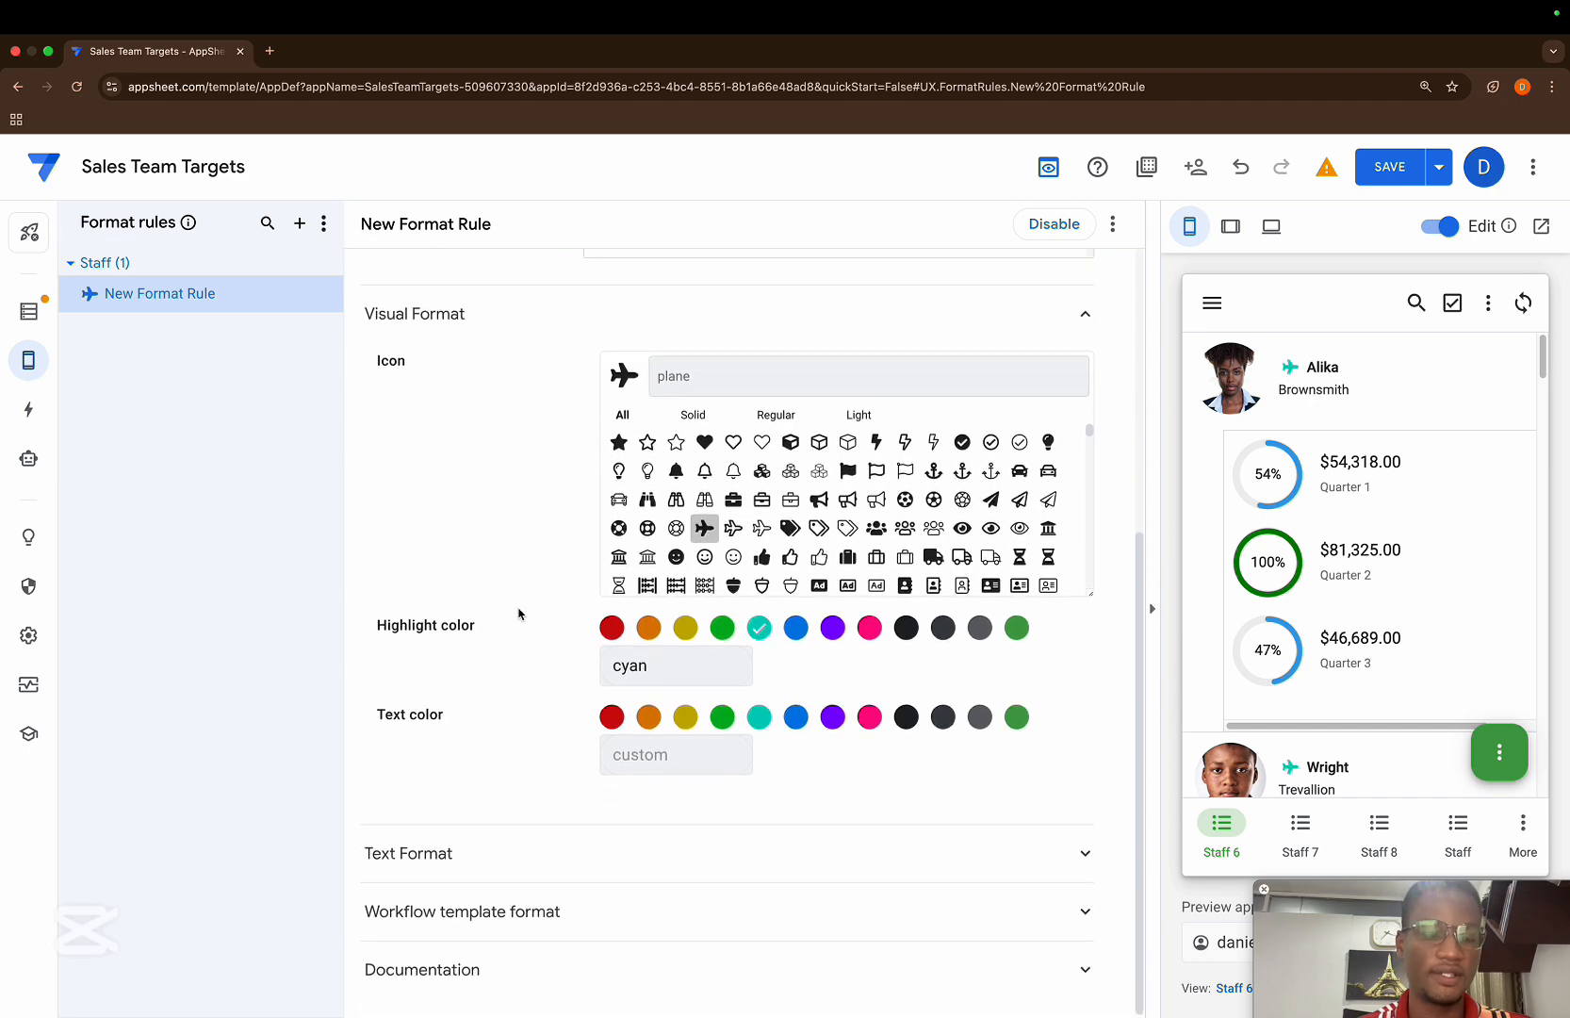
- Create a second format rule for the Staff data and apply it to the First name column
left_click(299, 223)
left_click(566, 730)
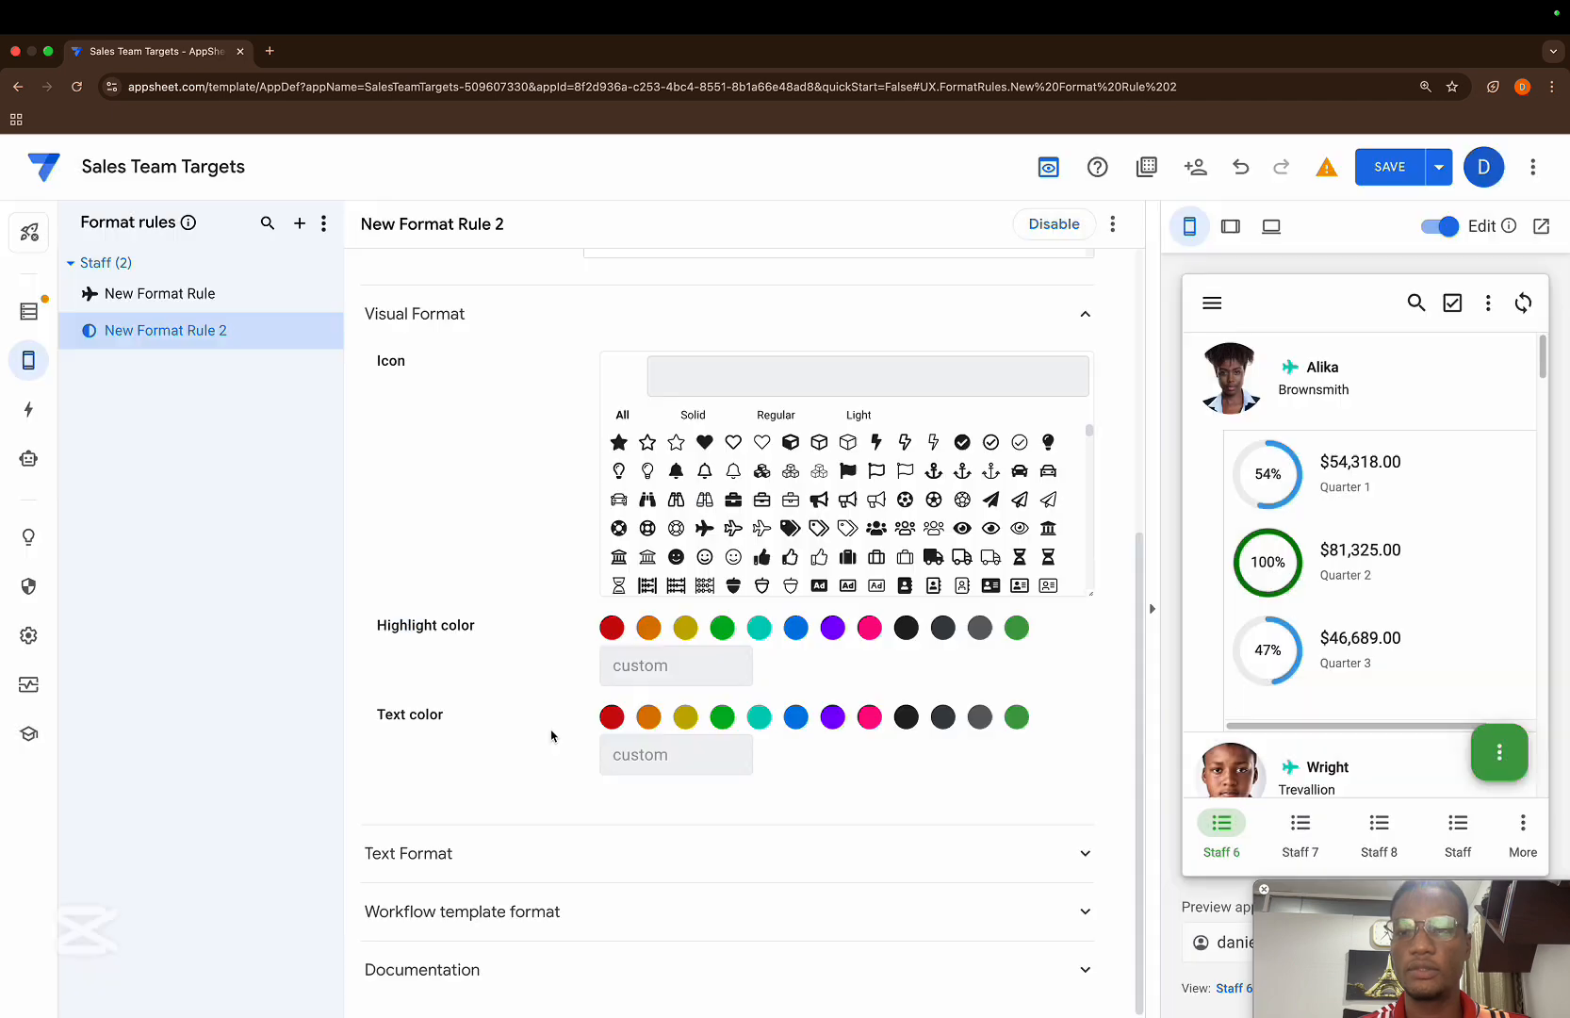
scroll(537, 594, "up", 4)
scroll(529, 566, "down", 4)
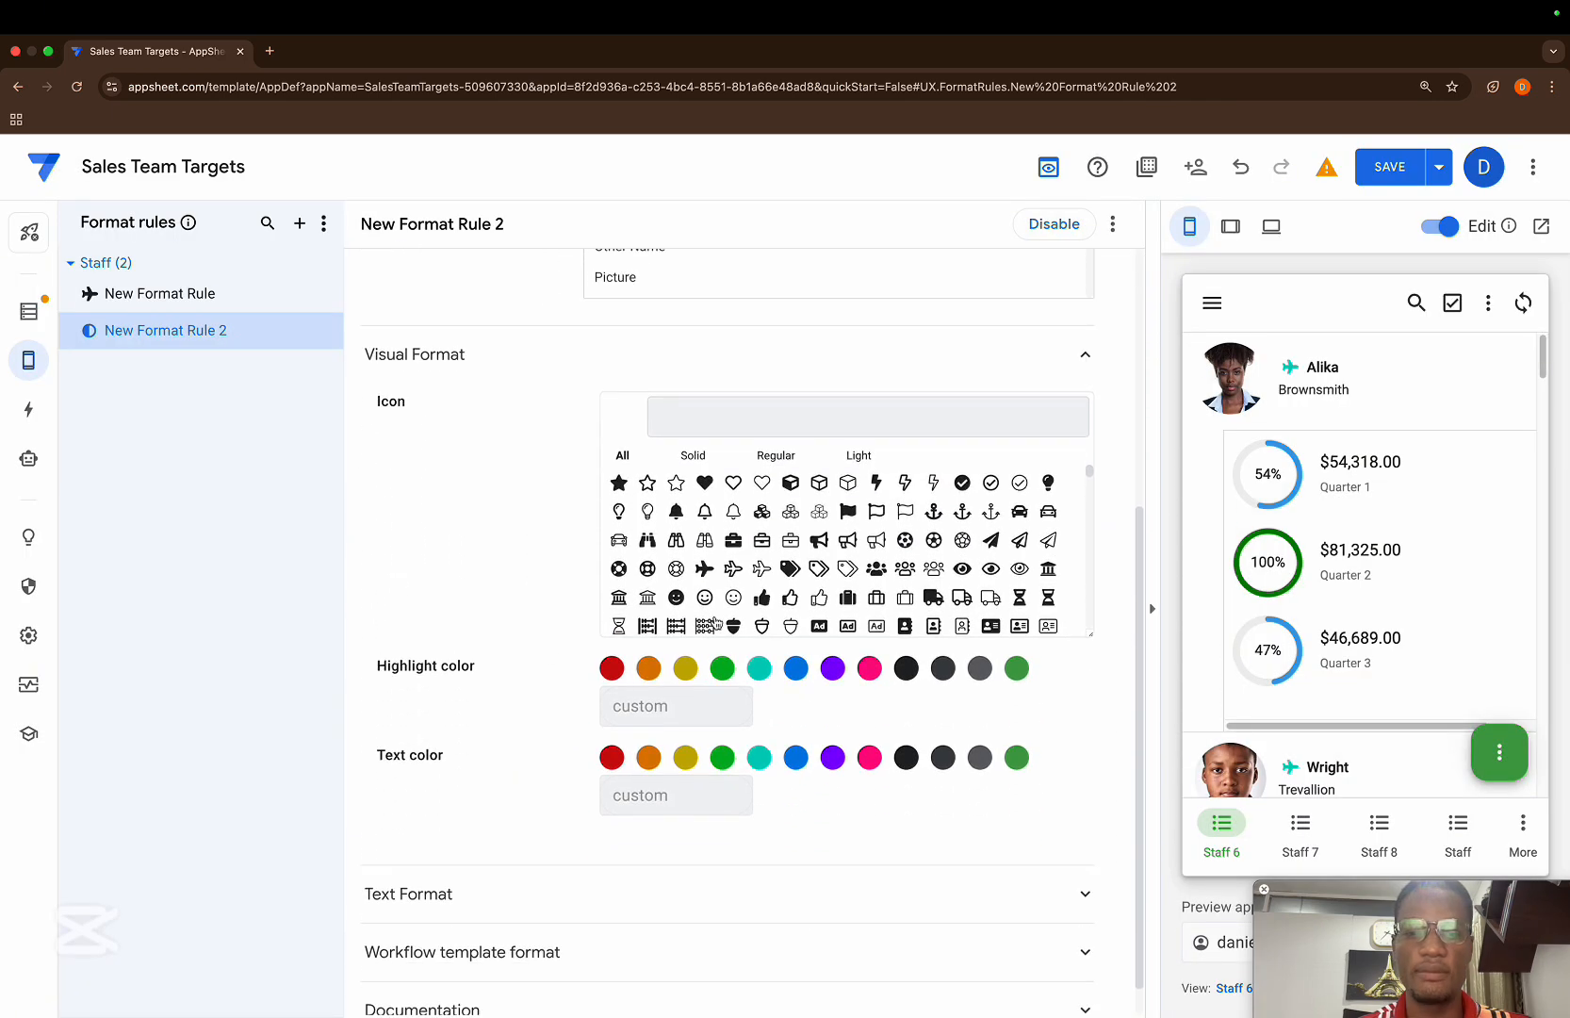
- Give the second Staff format rule in Sales Team Targets a solid heart icon and a red highlight color
left_click(705, 483)
left_click(613, 667)
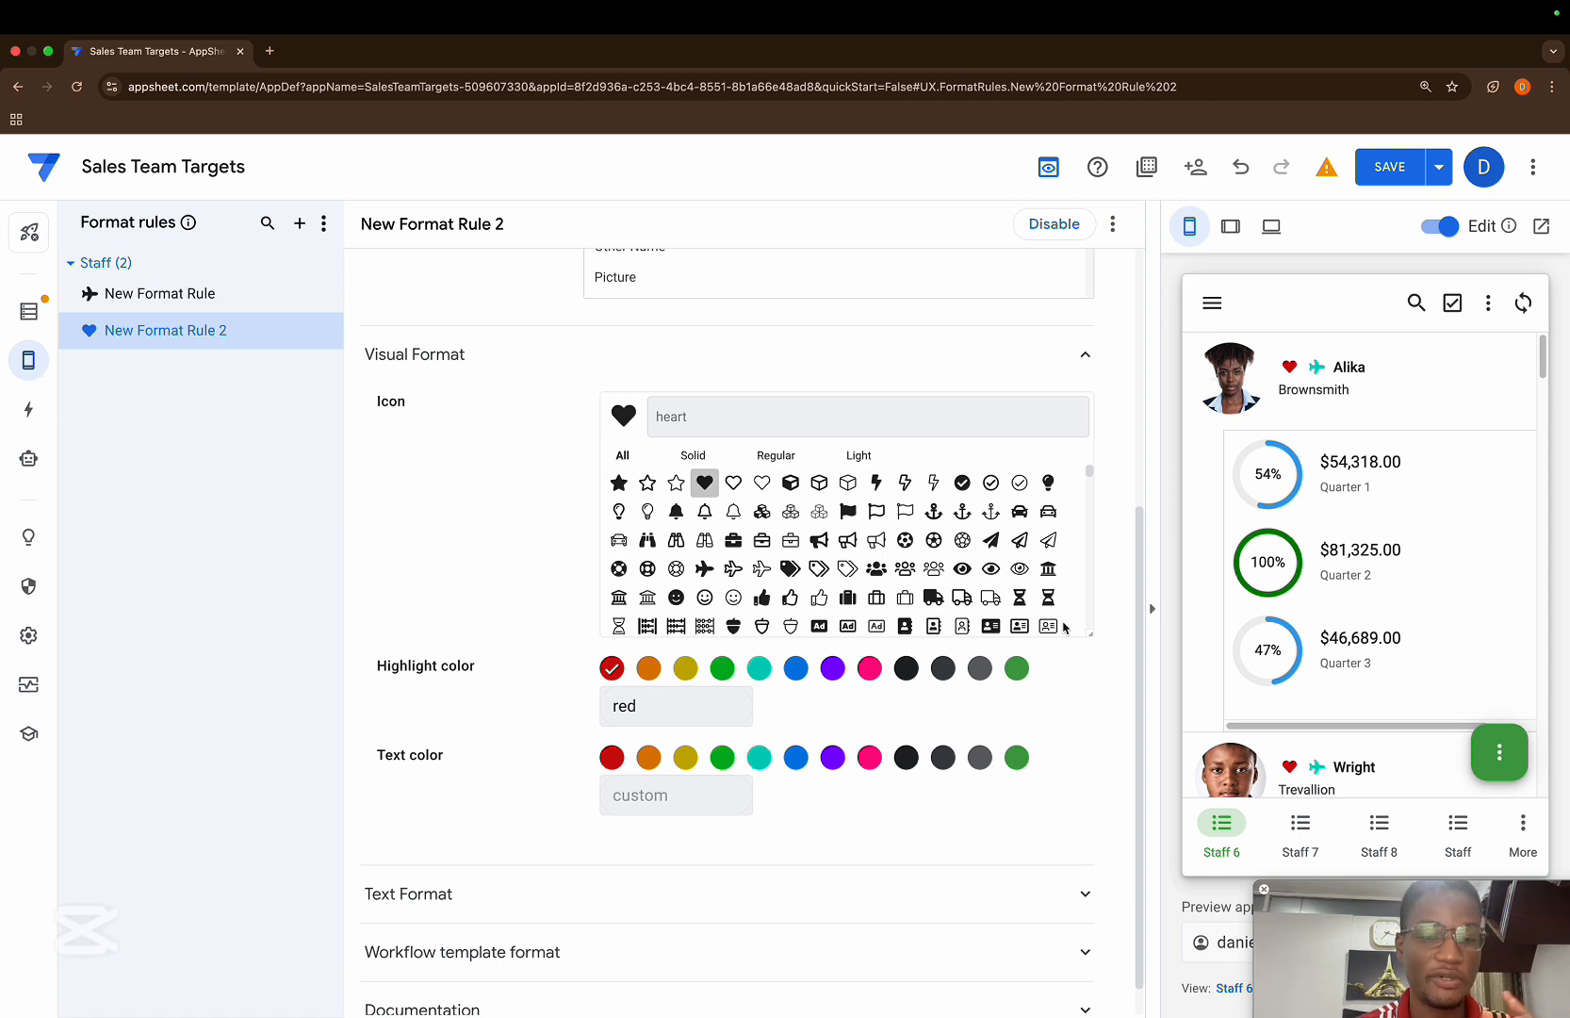
mouse_move(1194, 389)
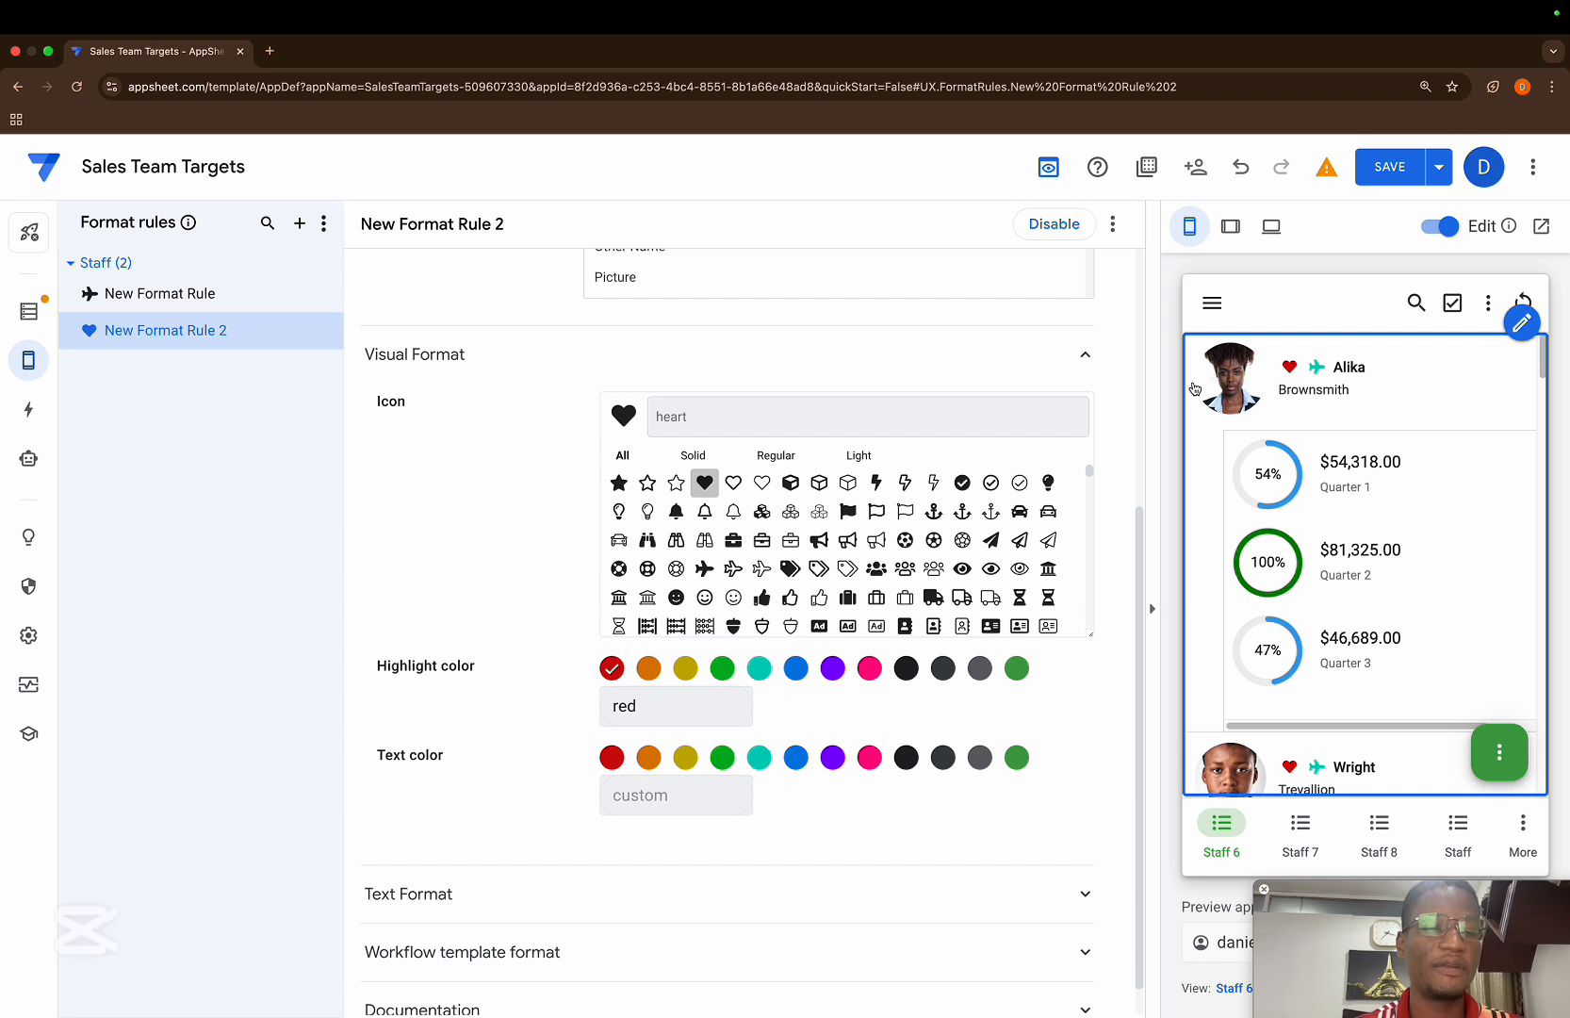